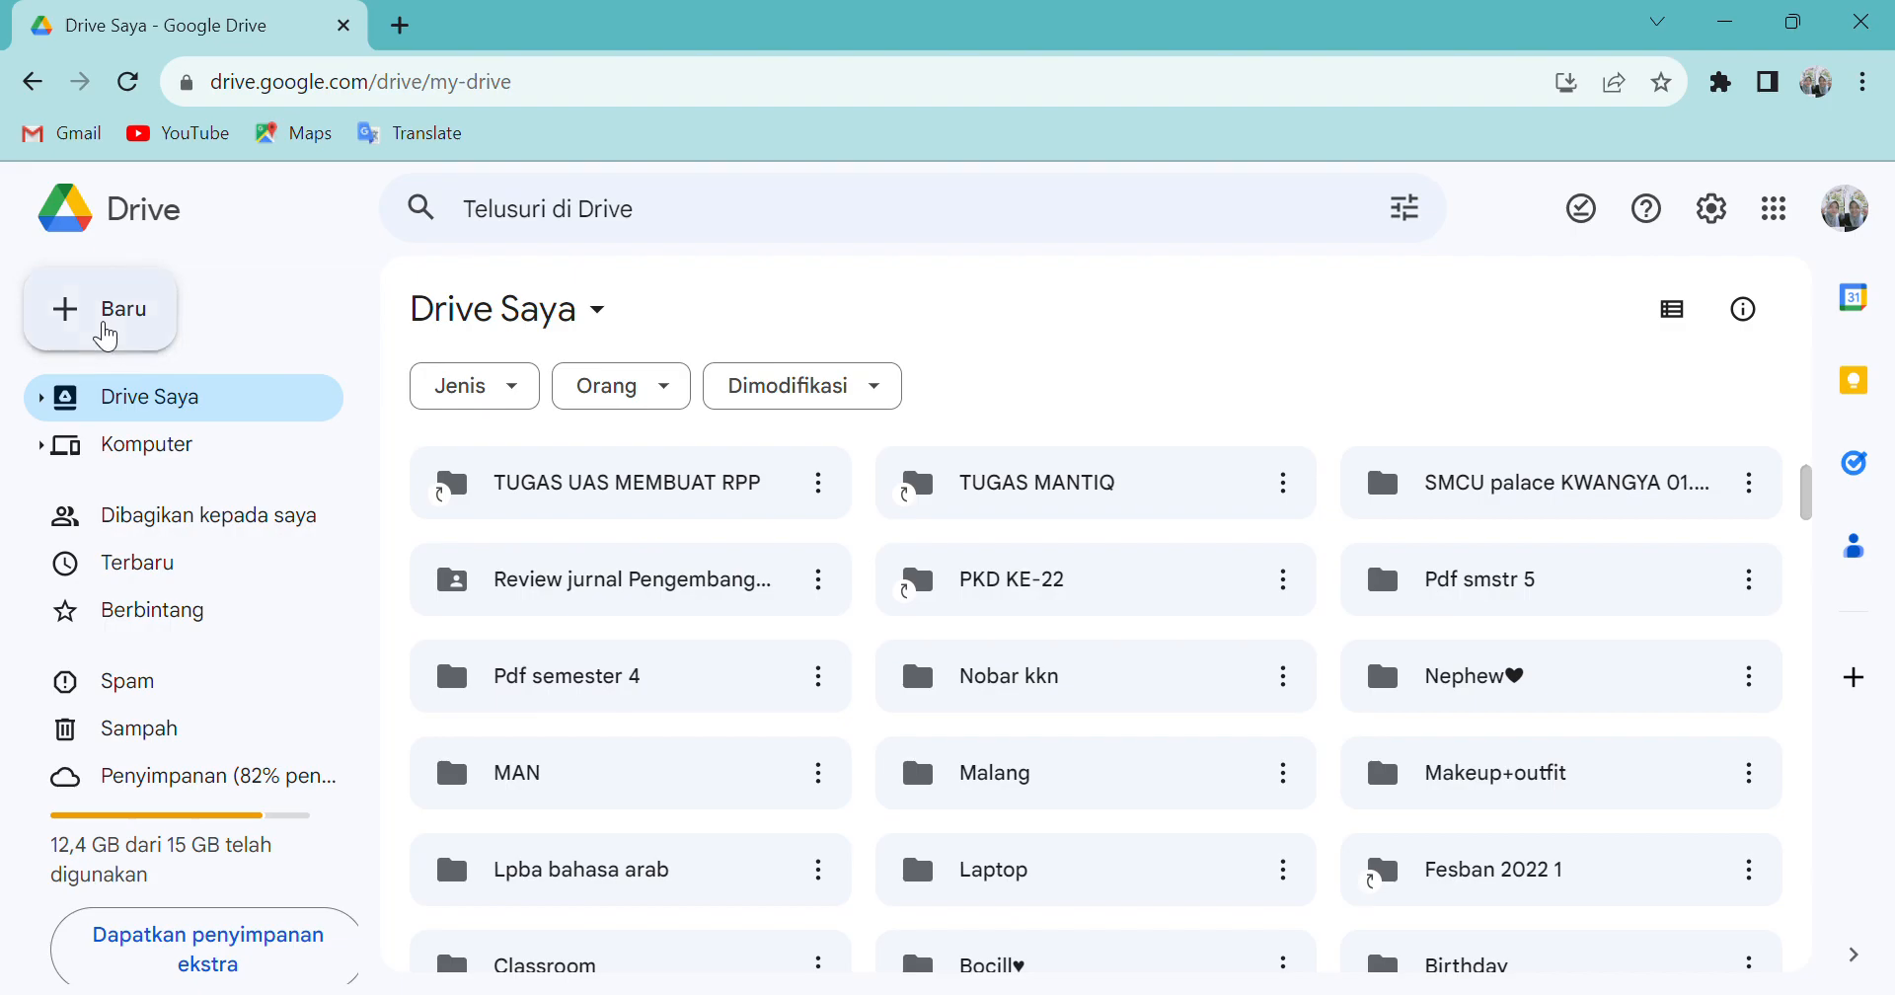
- Create a blank Google Form from Drive and title it "Pendataan Mahasiswa IAINU Bangil"
{"action": "left_click", "coordinate": [104, 333]}
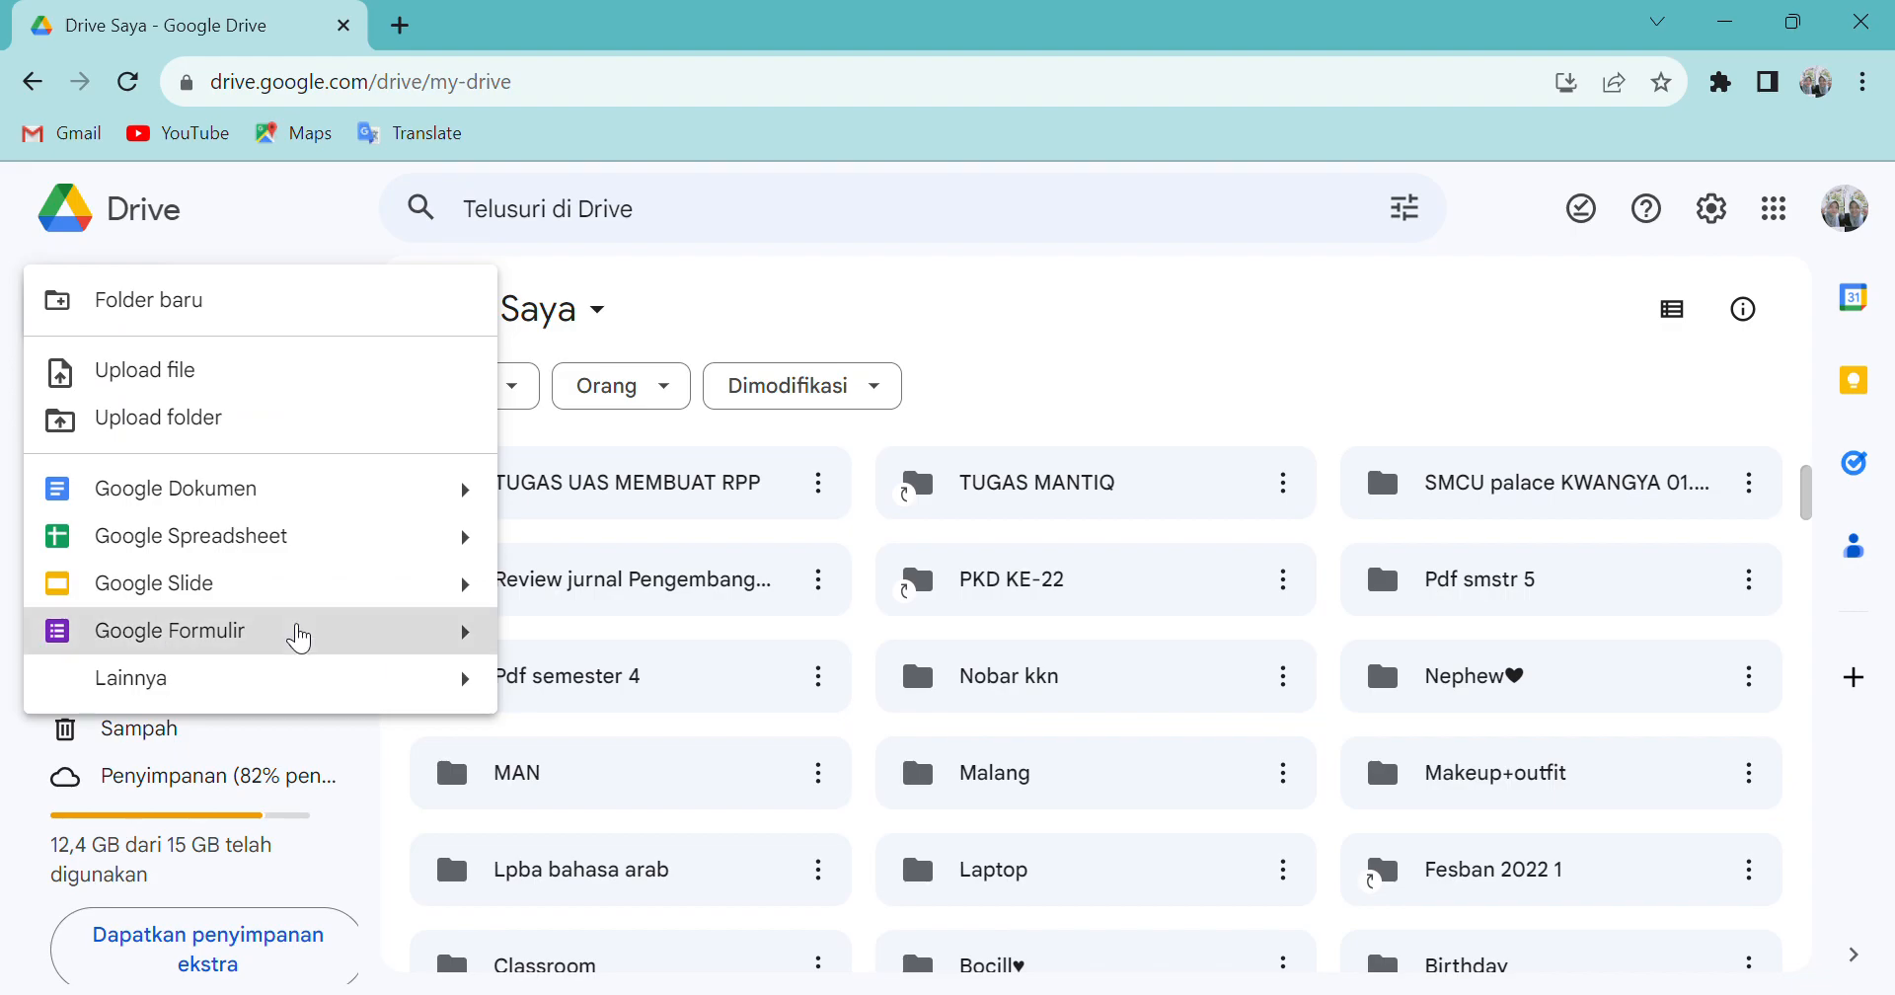
{"action": "left_click", "coordinate": [299, 638]}
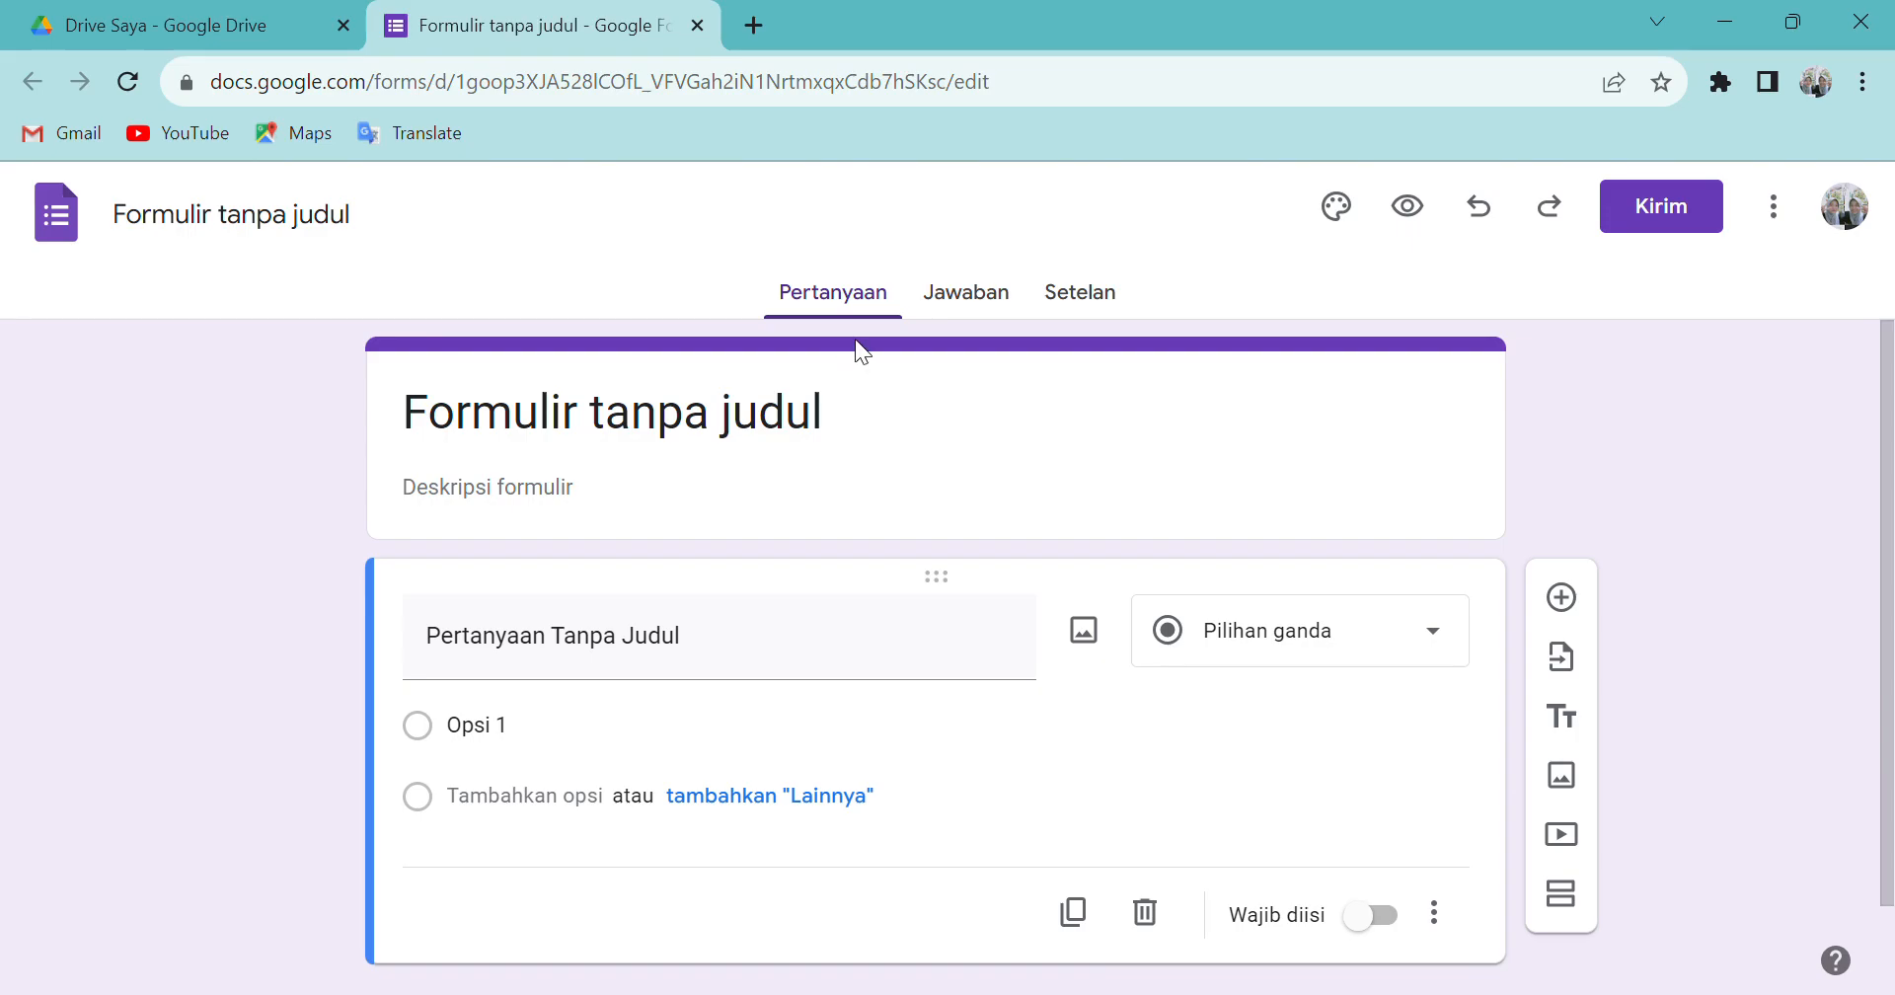
{"action": "left_click_drag", "start_coordinate": [846, 435], "coordinate": [376, 434]}
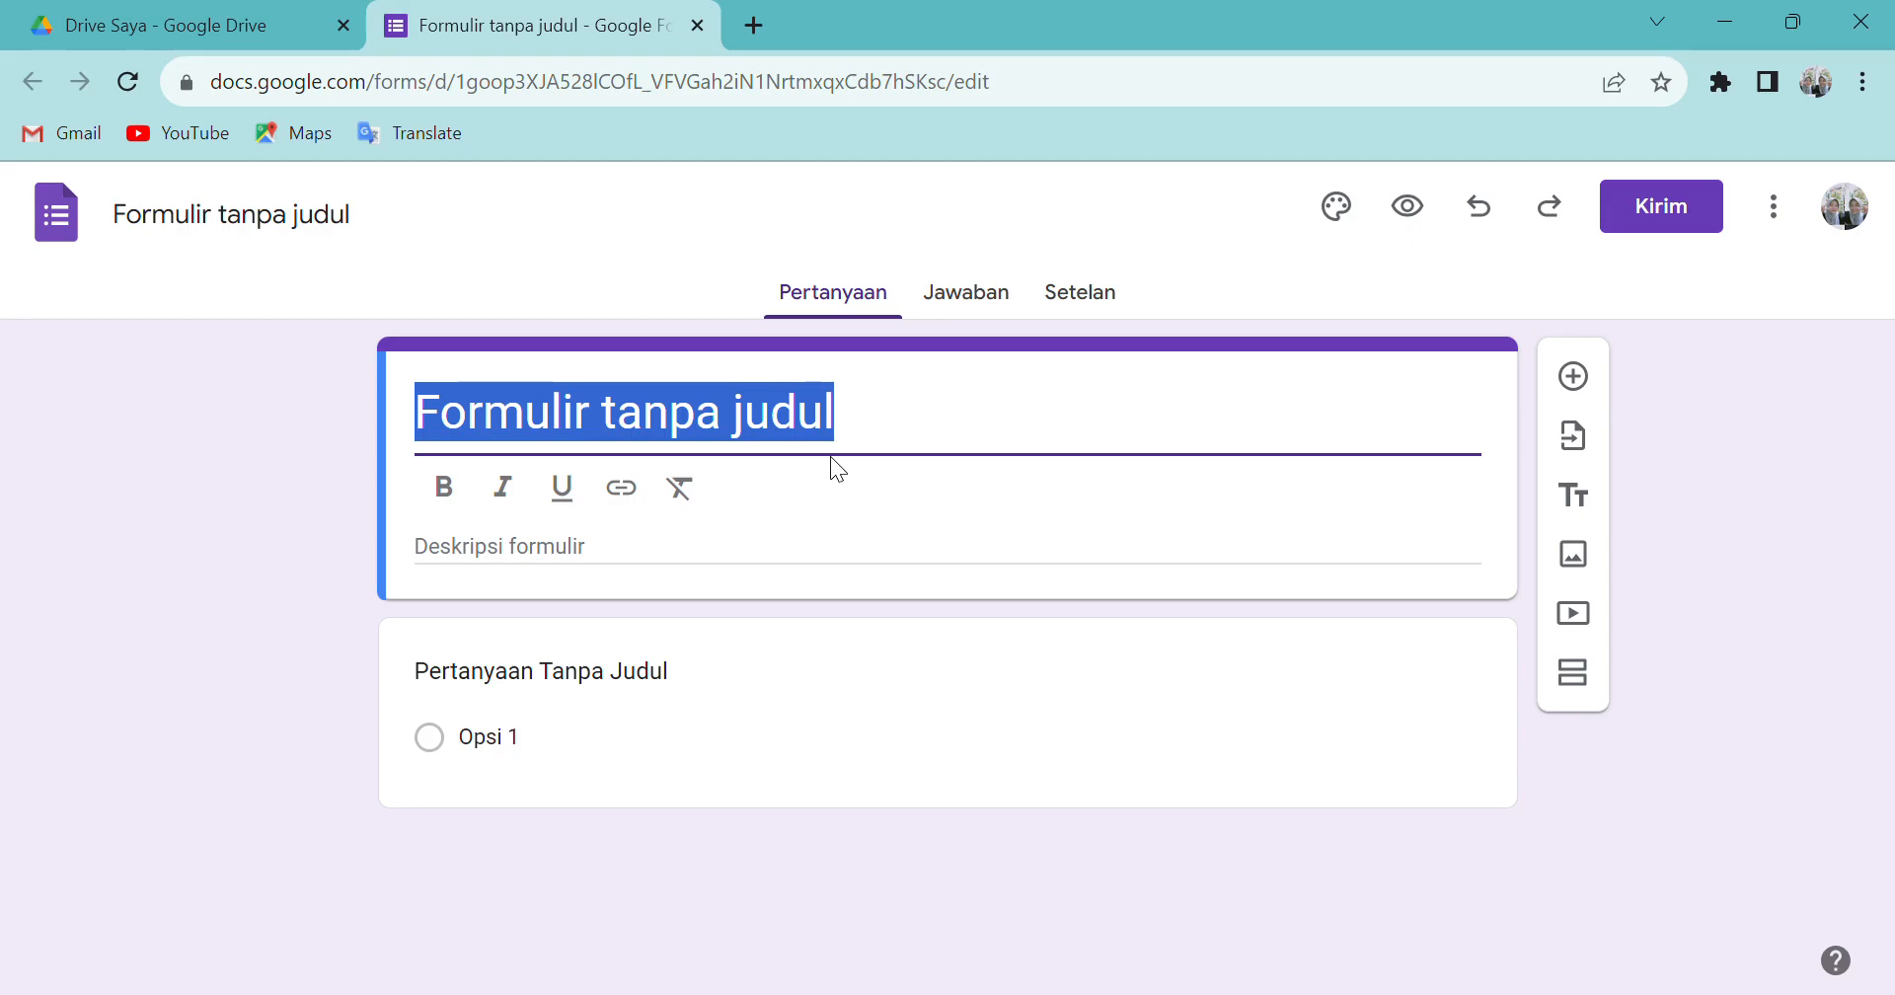
{"action": "type", "text": "Pend"}
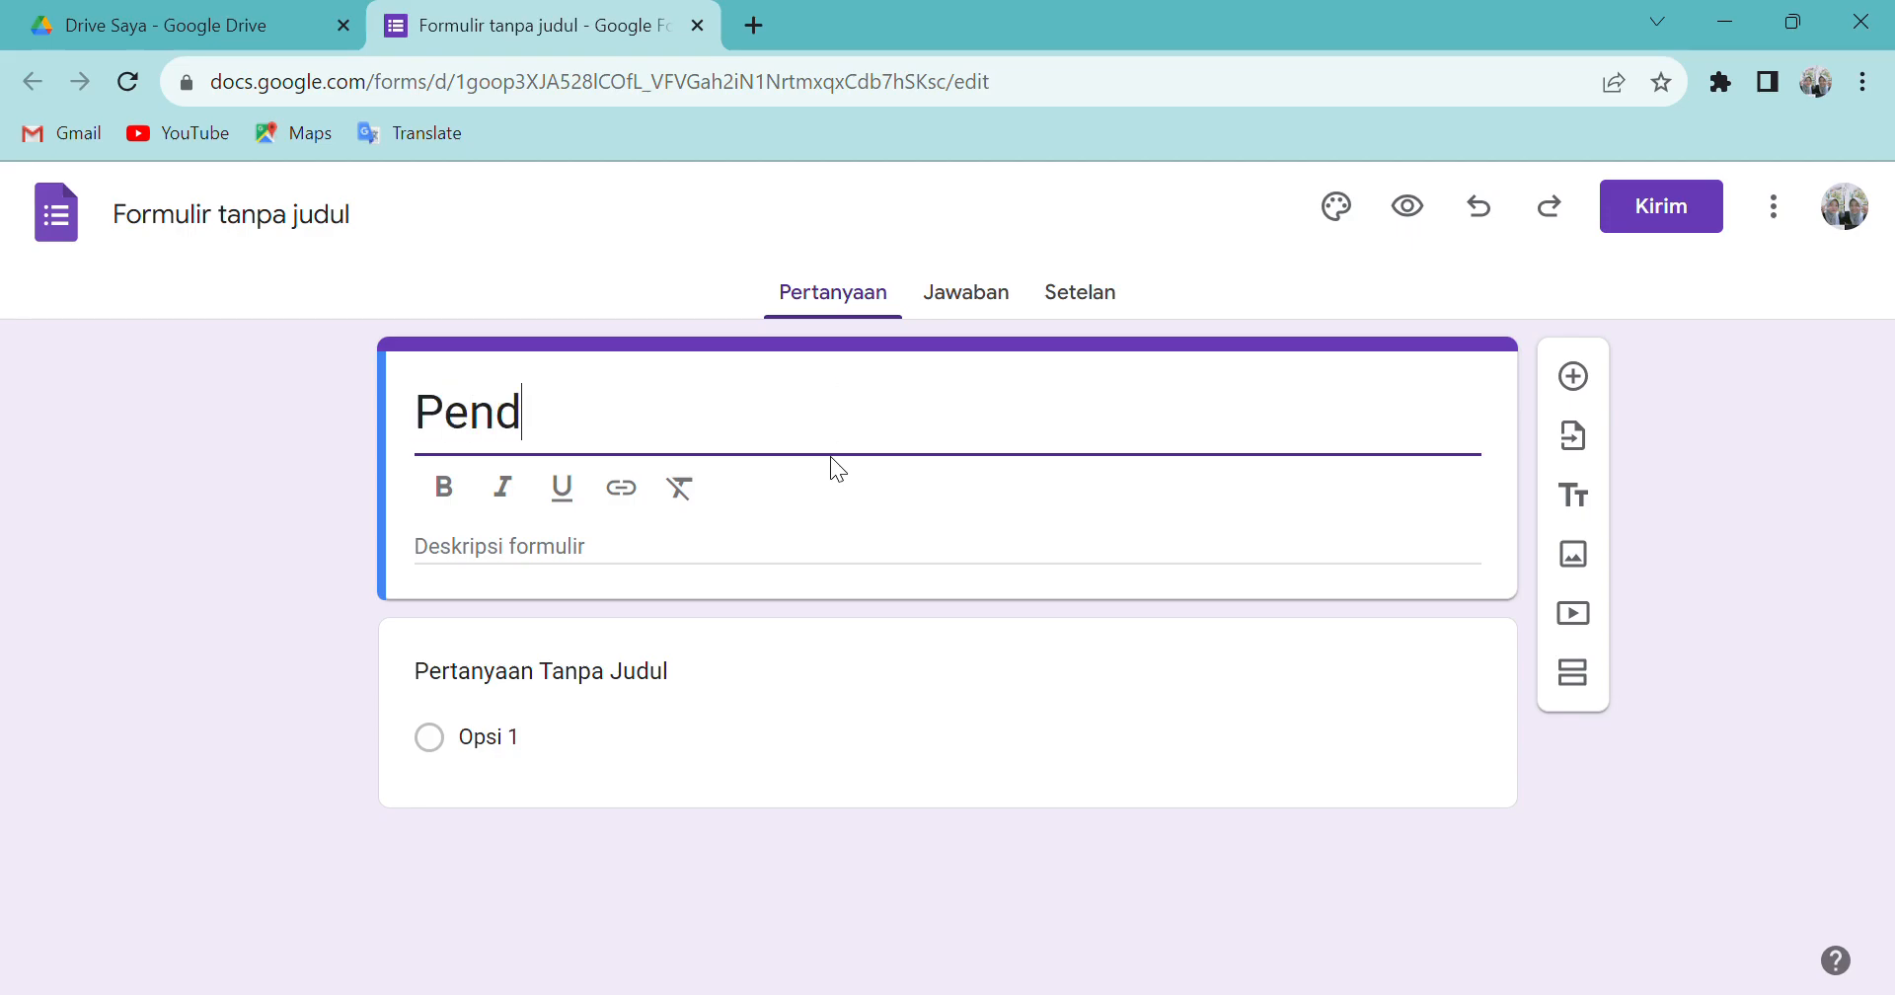
{"action": "type", "text": "ataan"}
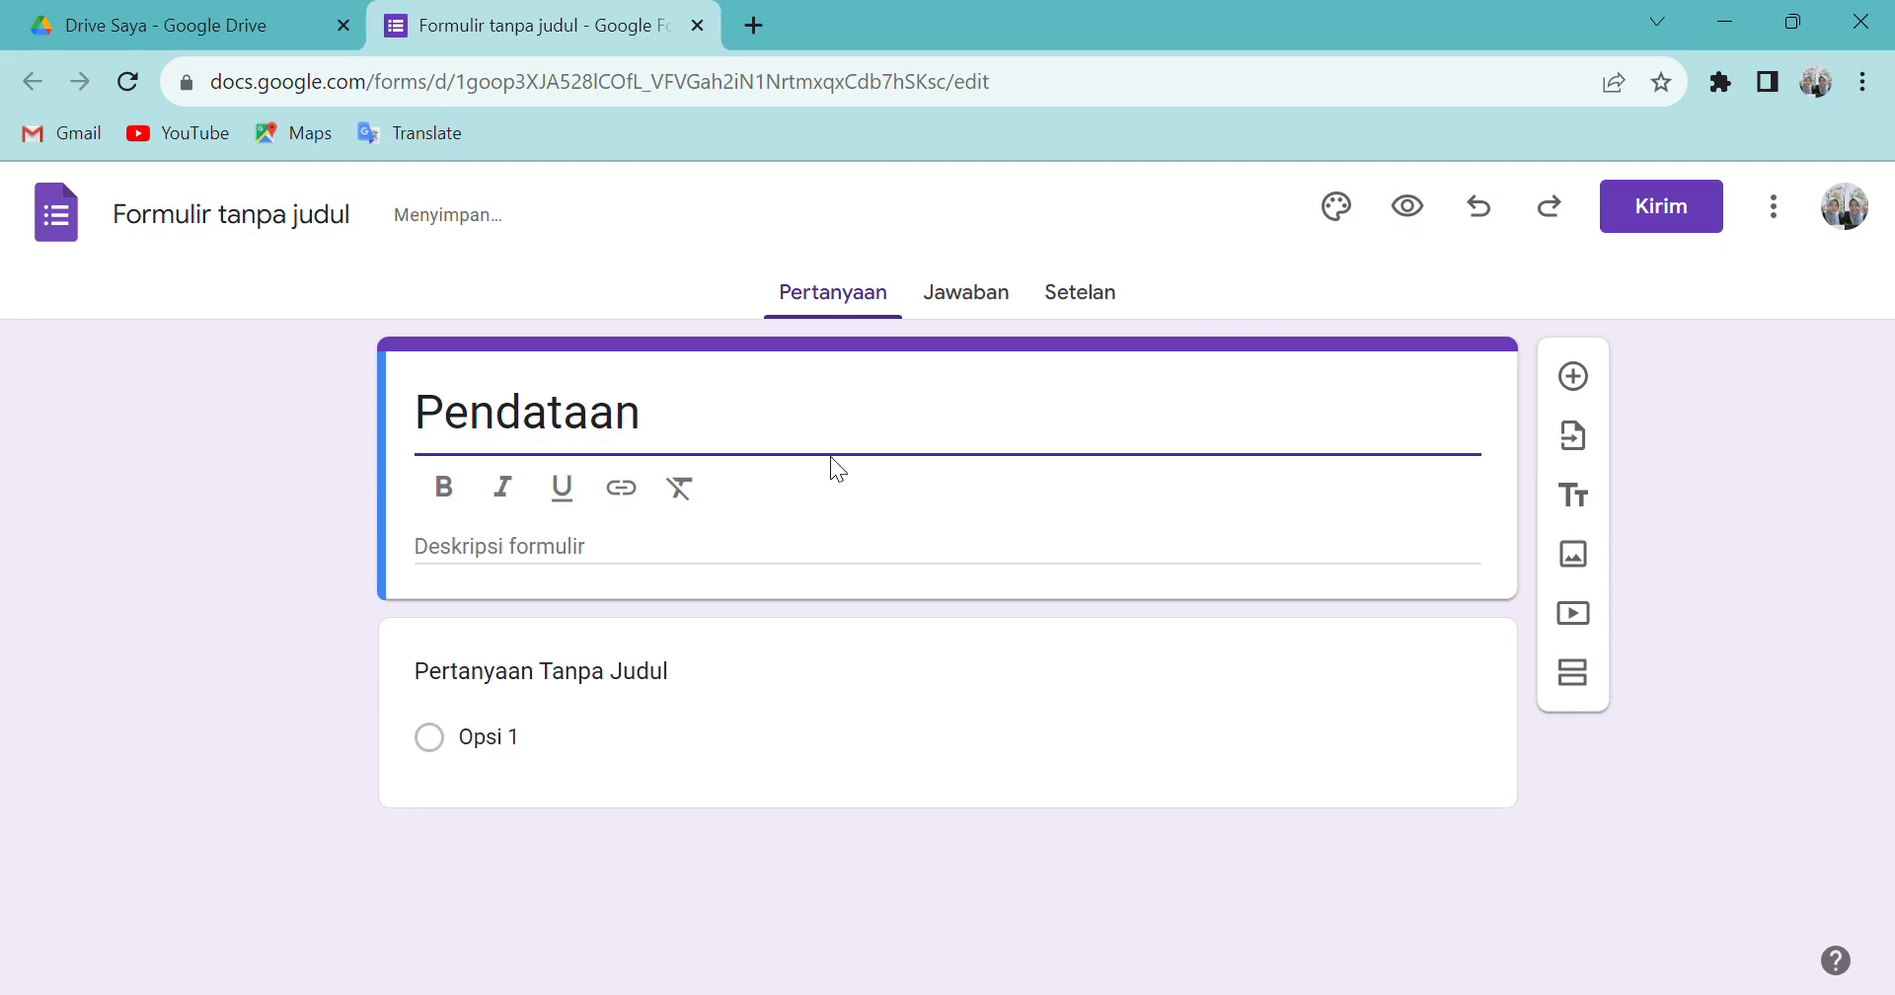
{"action": "type", "text": " Mahasisw"}
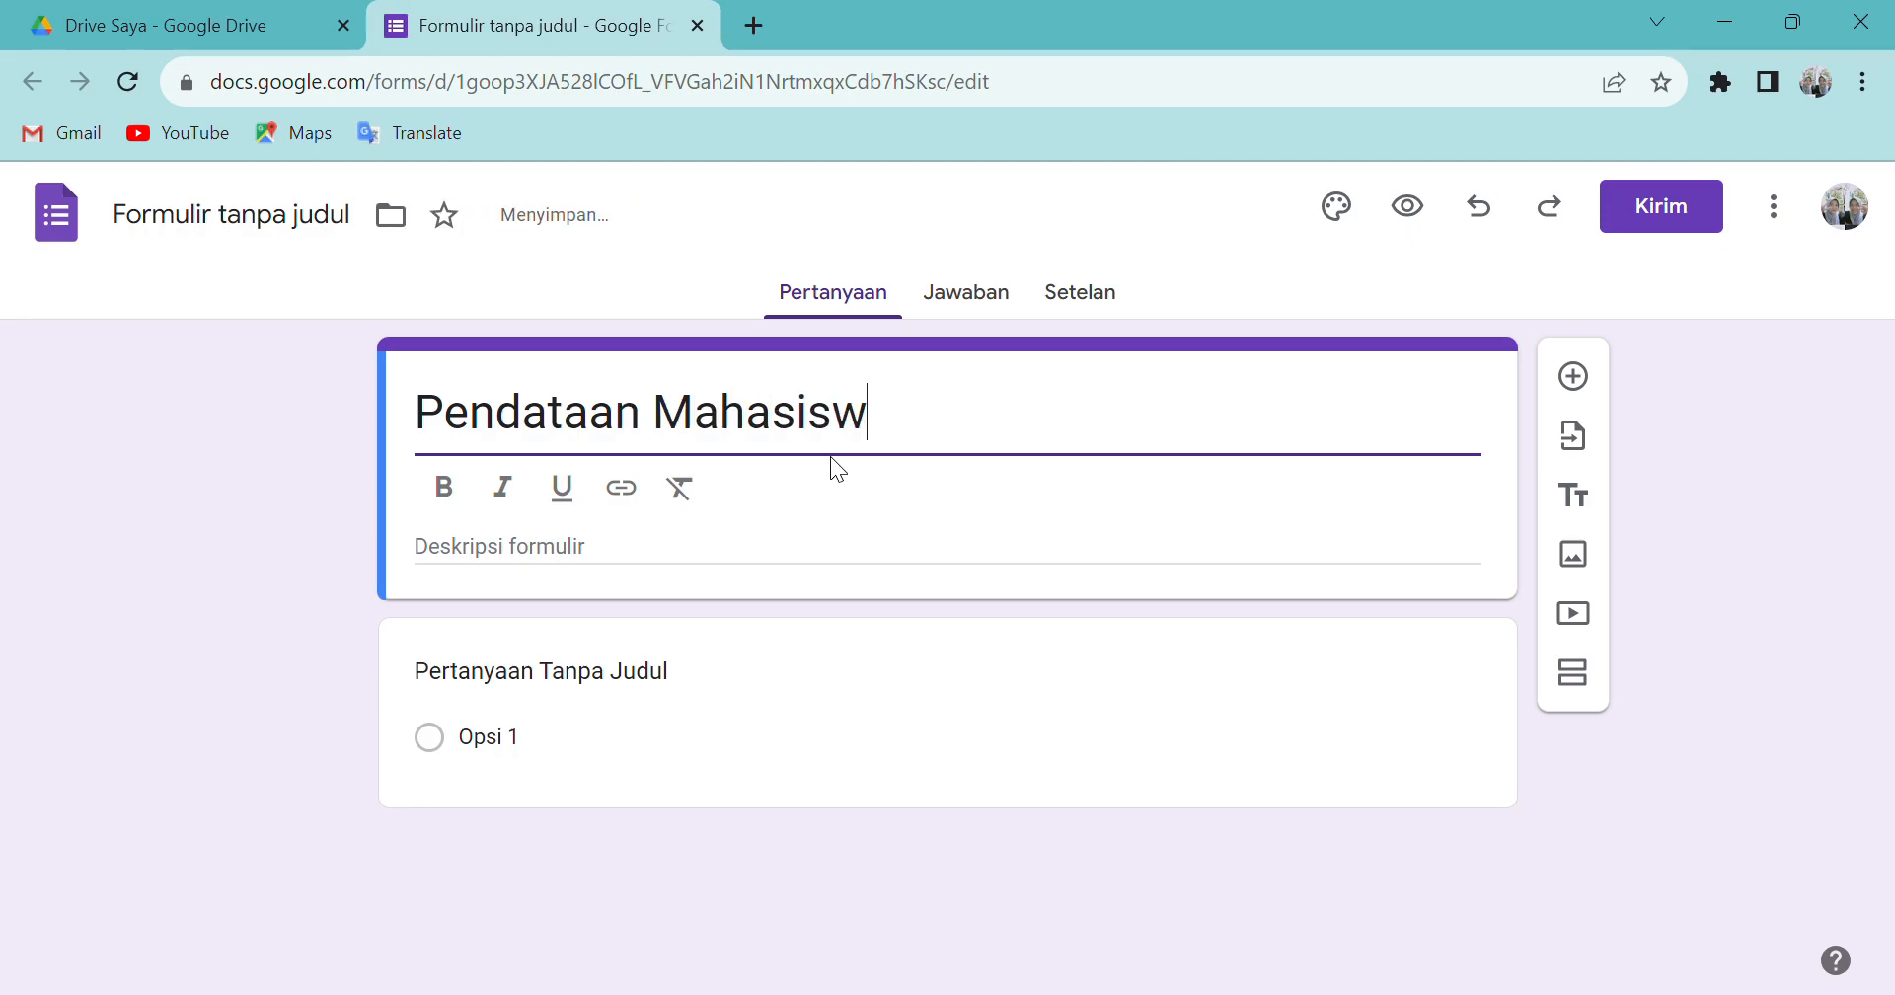
{"action": "type", "text": "a IAINU b"}
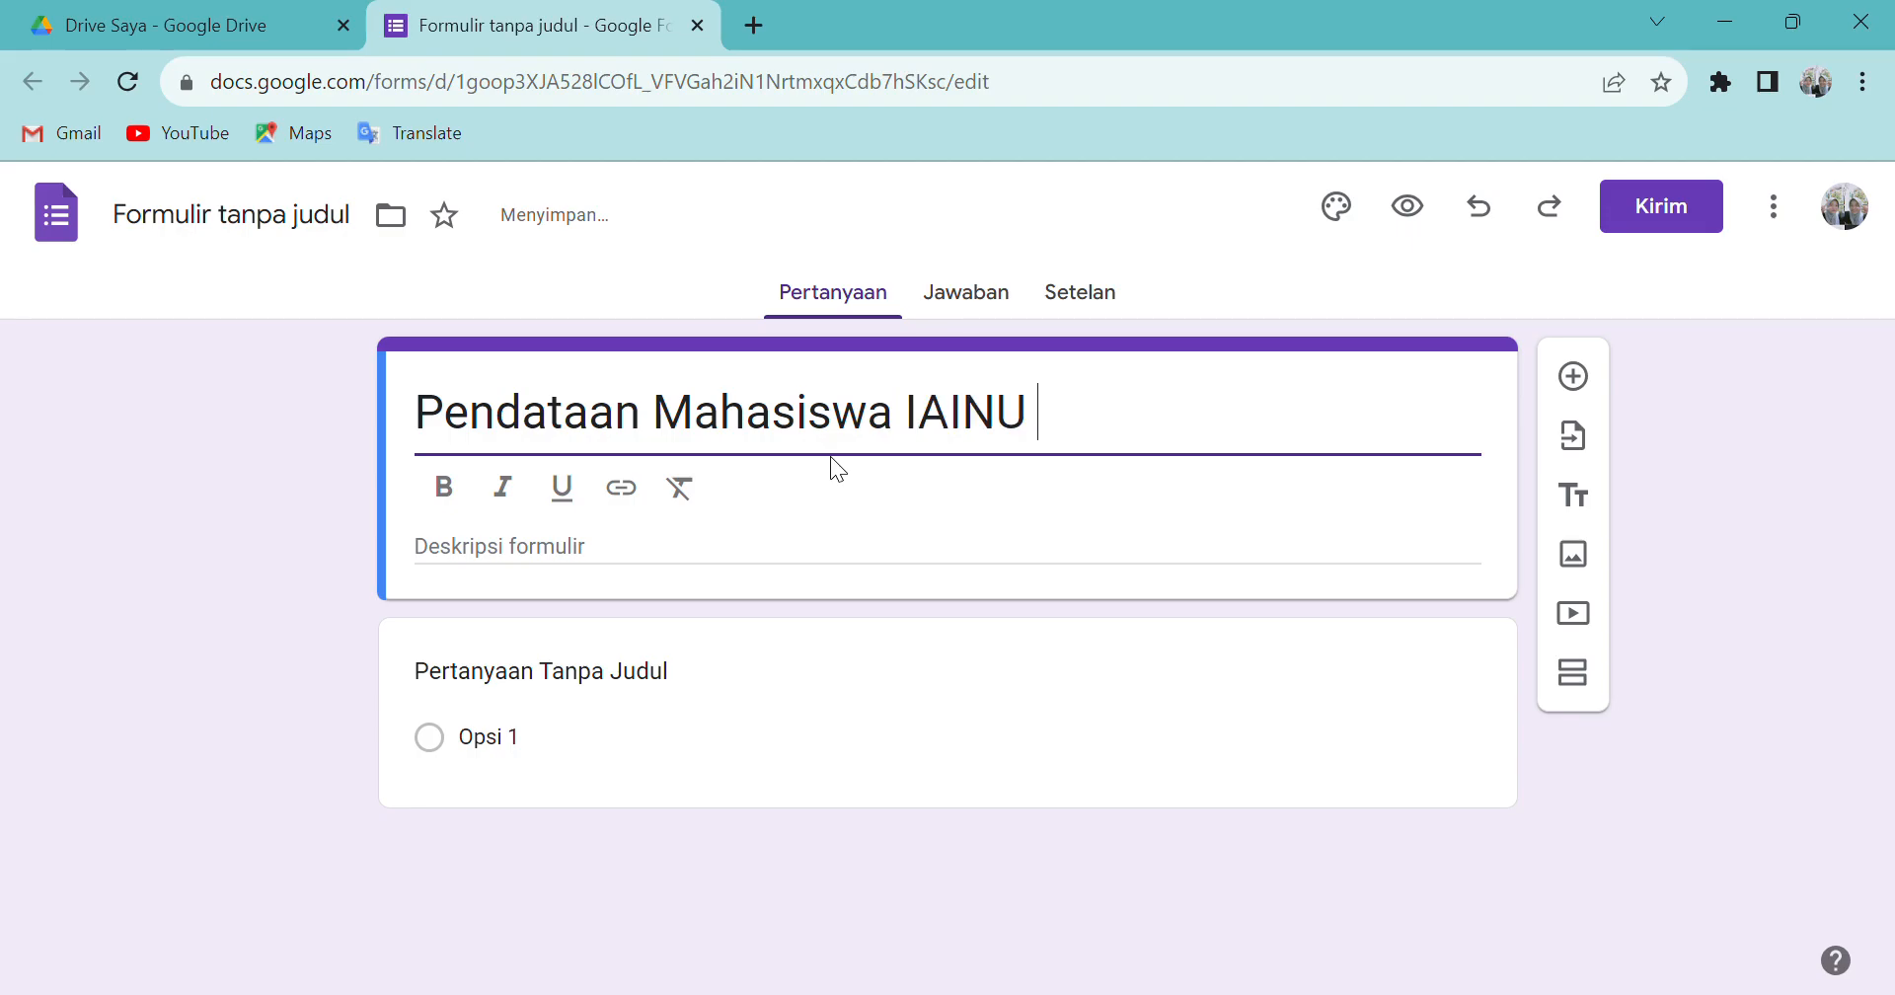
{"action": "key", "text": "BackSpace"}
{"action": "type", "text": "Bangil"}
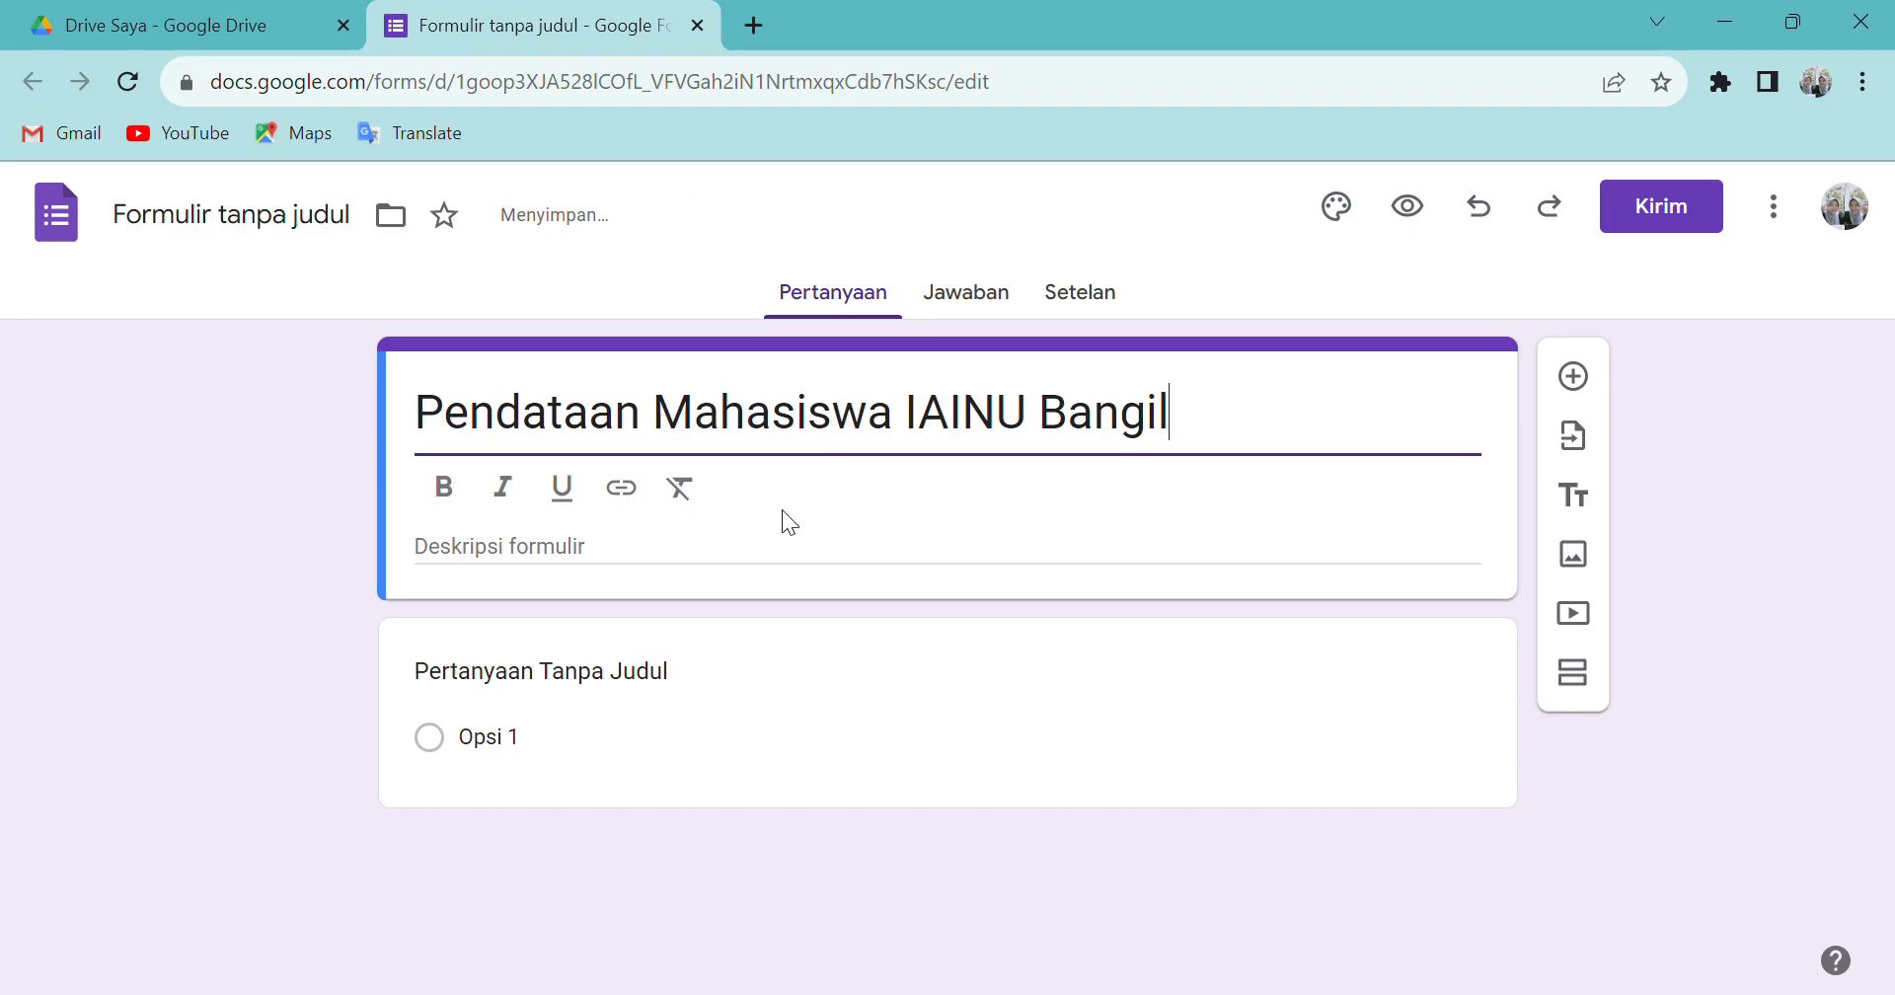
- Enter the form description "Mahasiswa yang melakukan pendataan mahasiswa peserta kuliah wajib mengisi informasi mengenai data diri mahasiswa yang bersangkutan"
{"action": "left_click", "coordinate": [602, 546]}
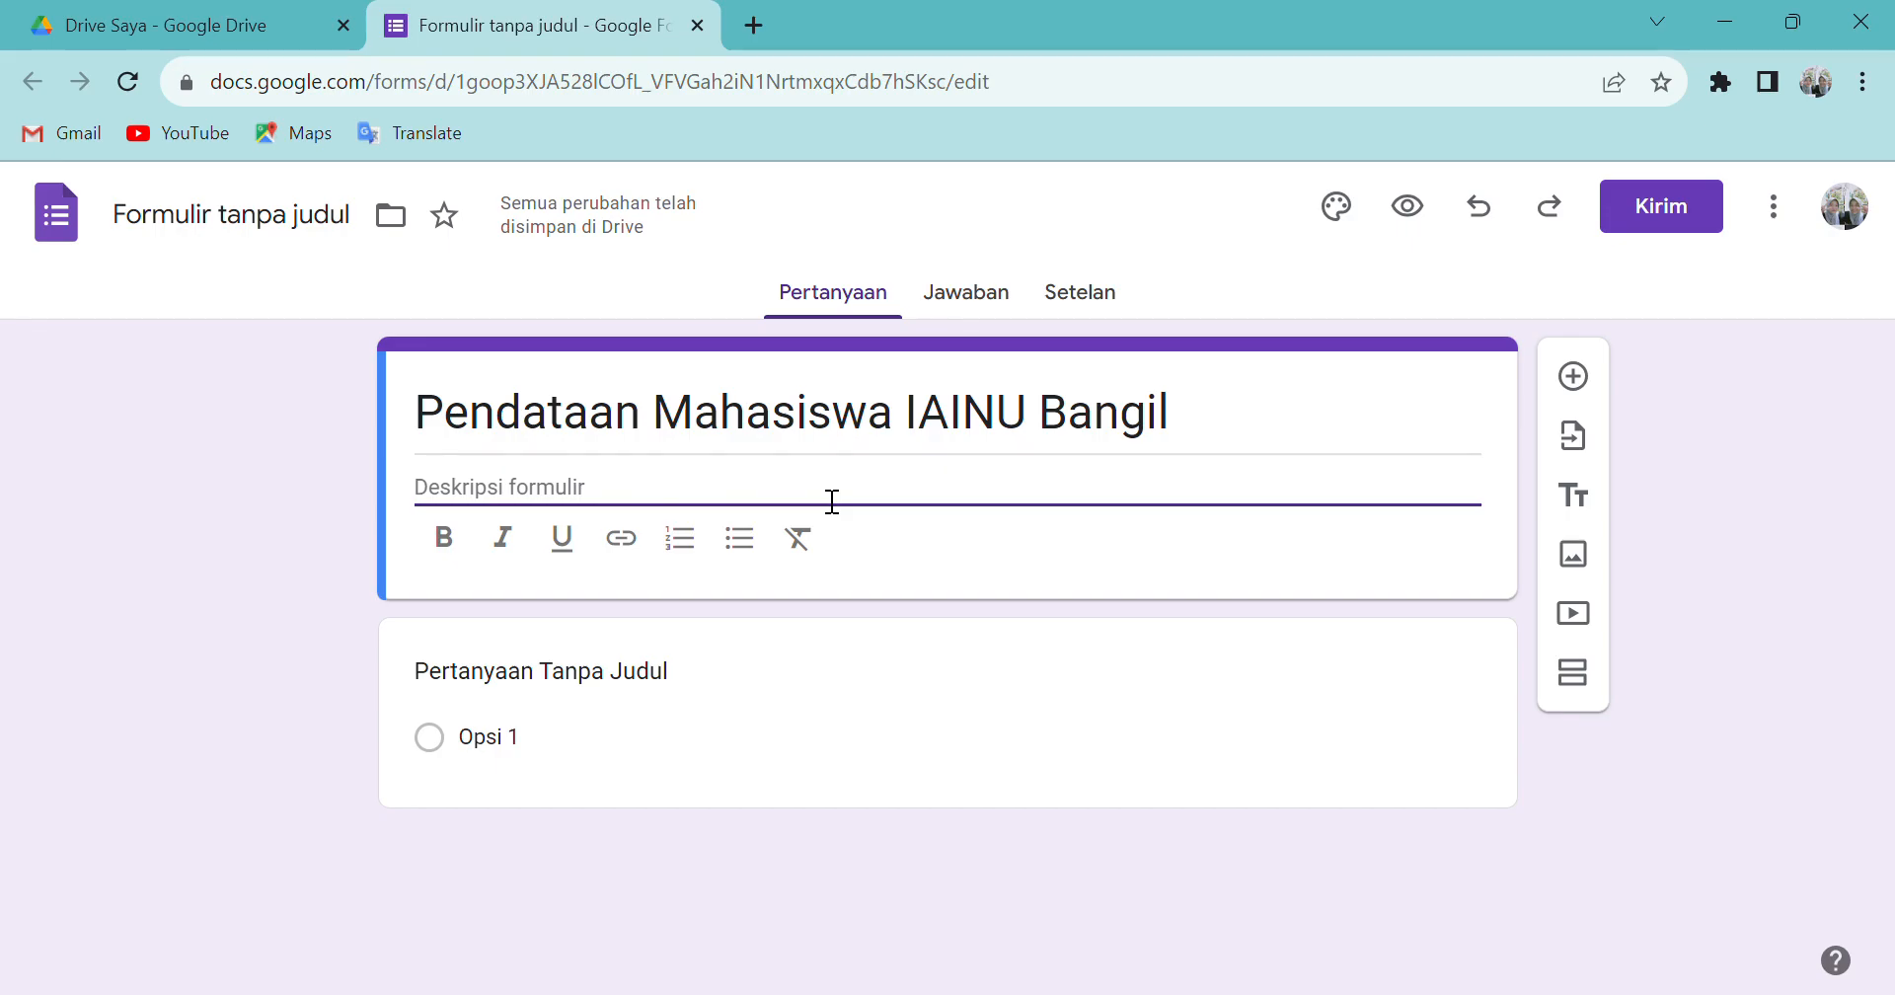
{"action": "type", "text": "Mahasi"}
{"action": "key", "text": "BackSpace"}
{"action": "type", "text": "iswa"}
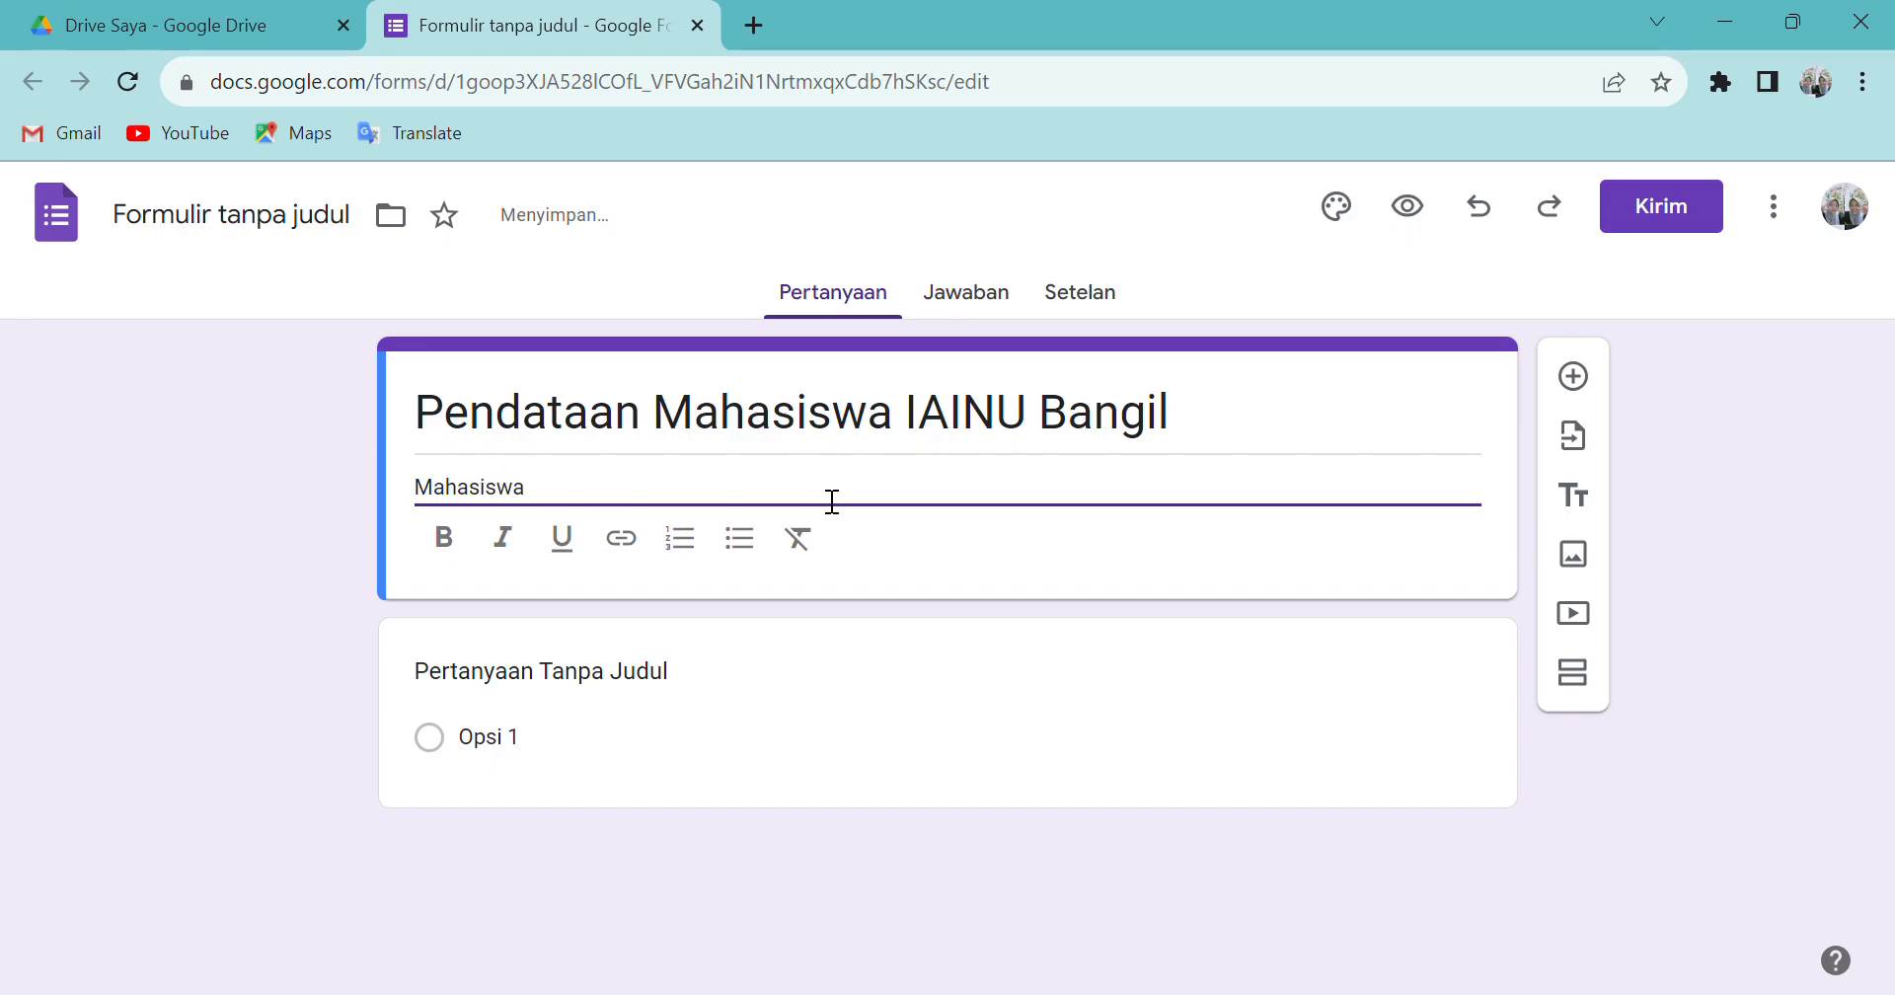
{"action": "type", "text": " yang melakukan p"}
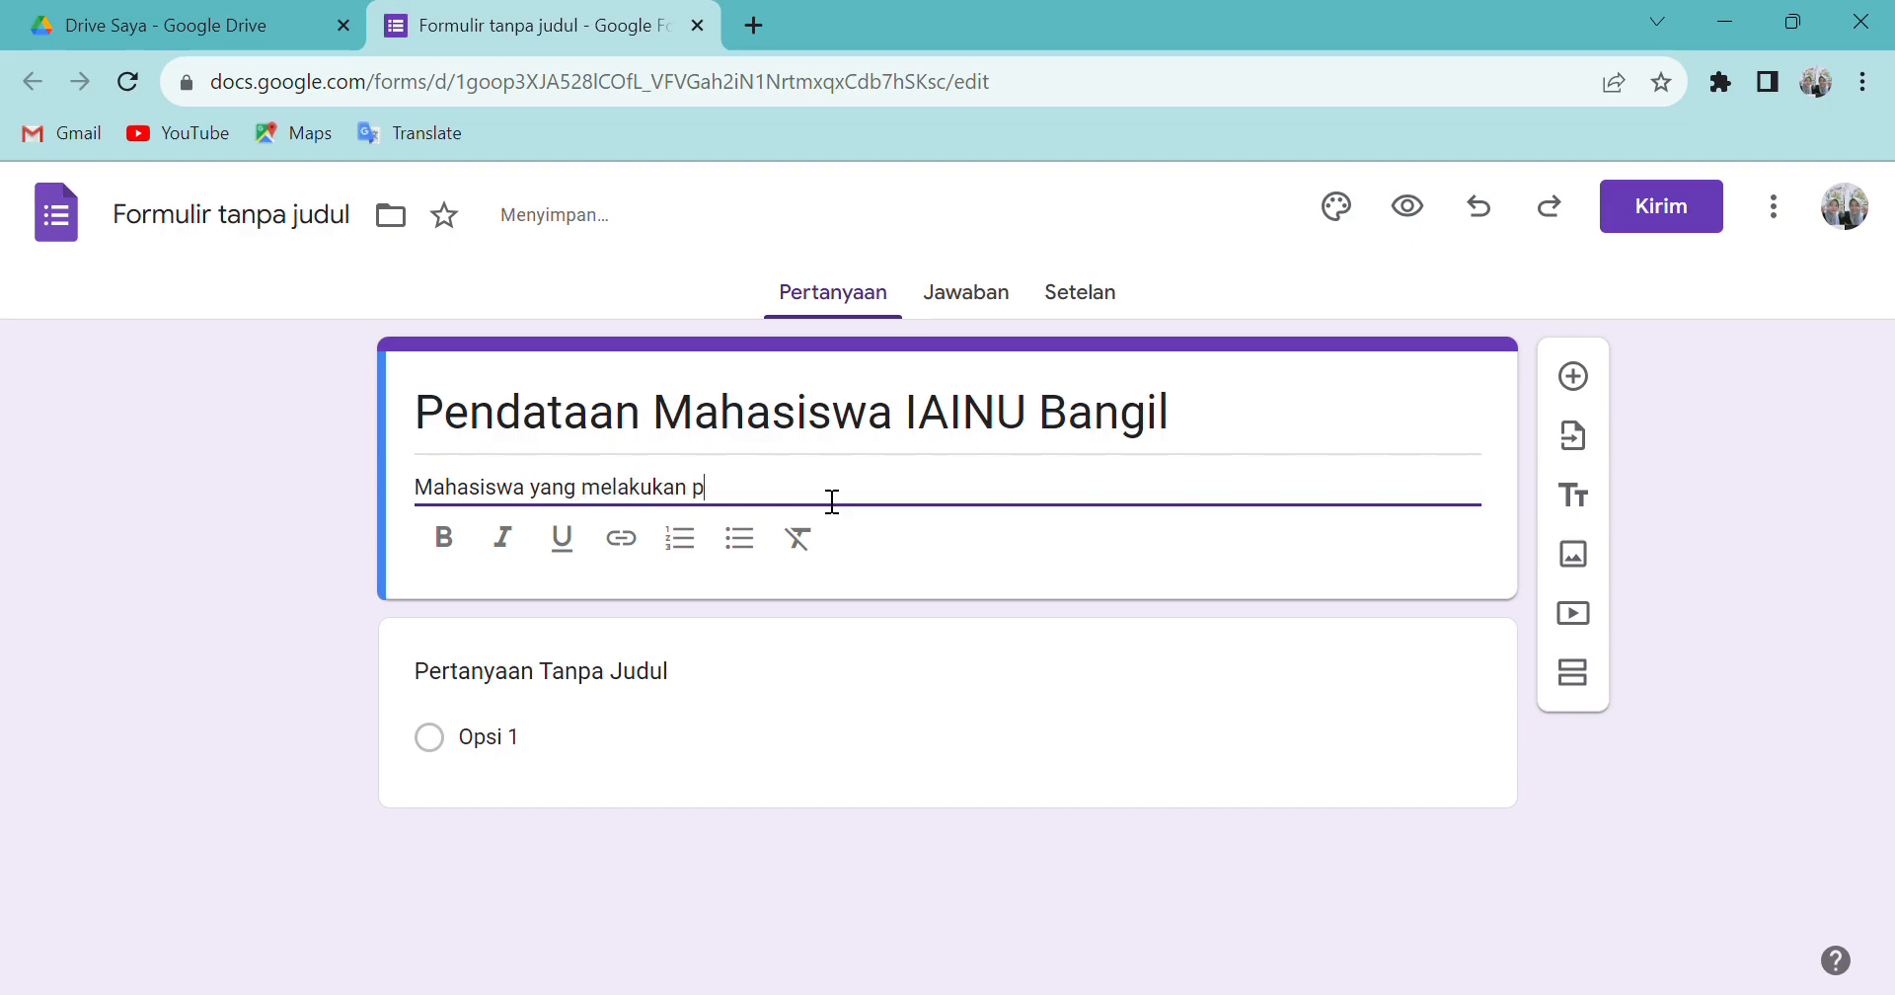
{"action": "type", "text": "endataan "}
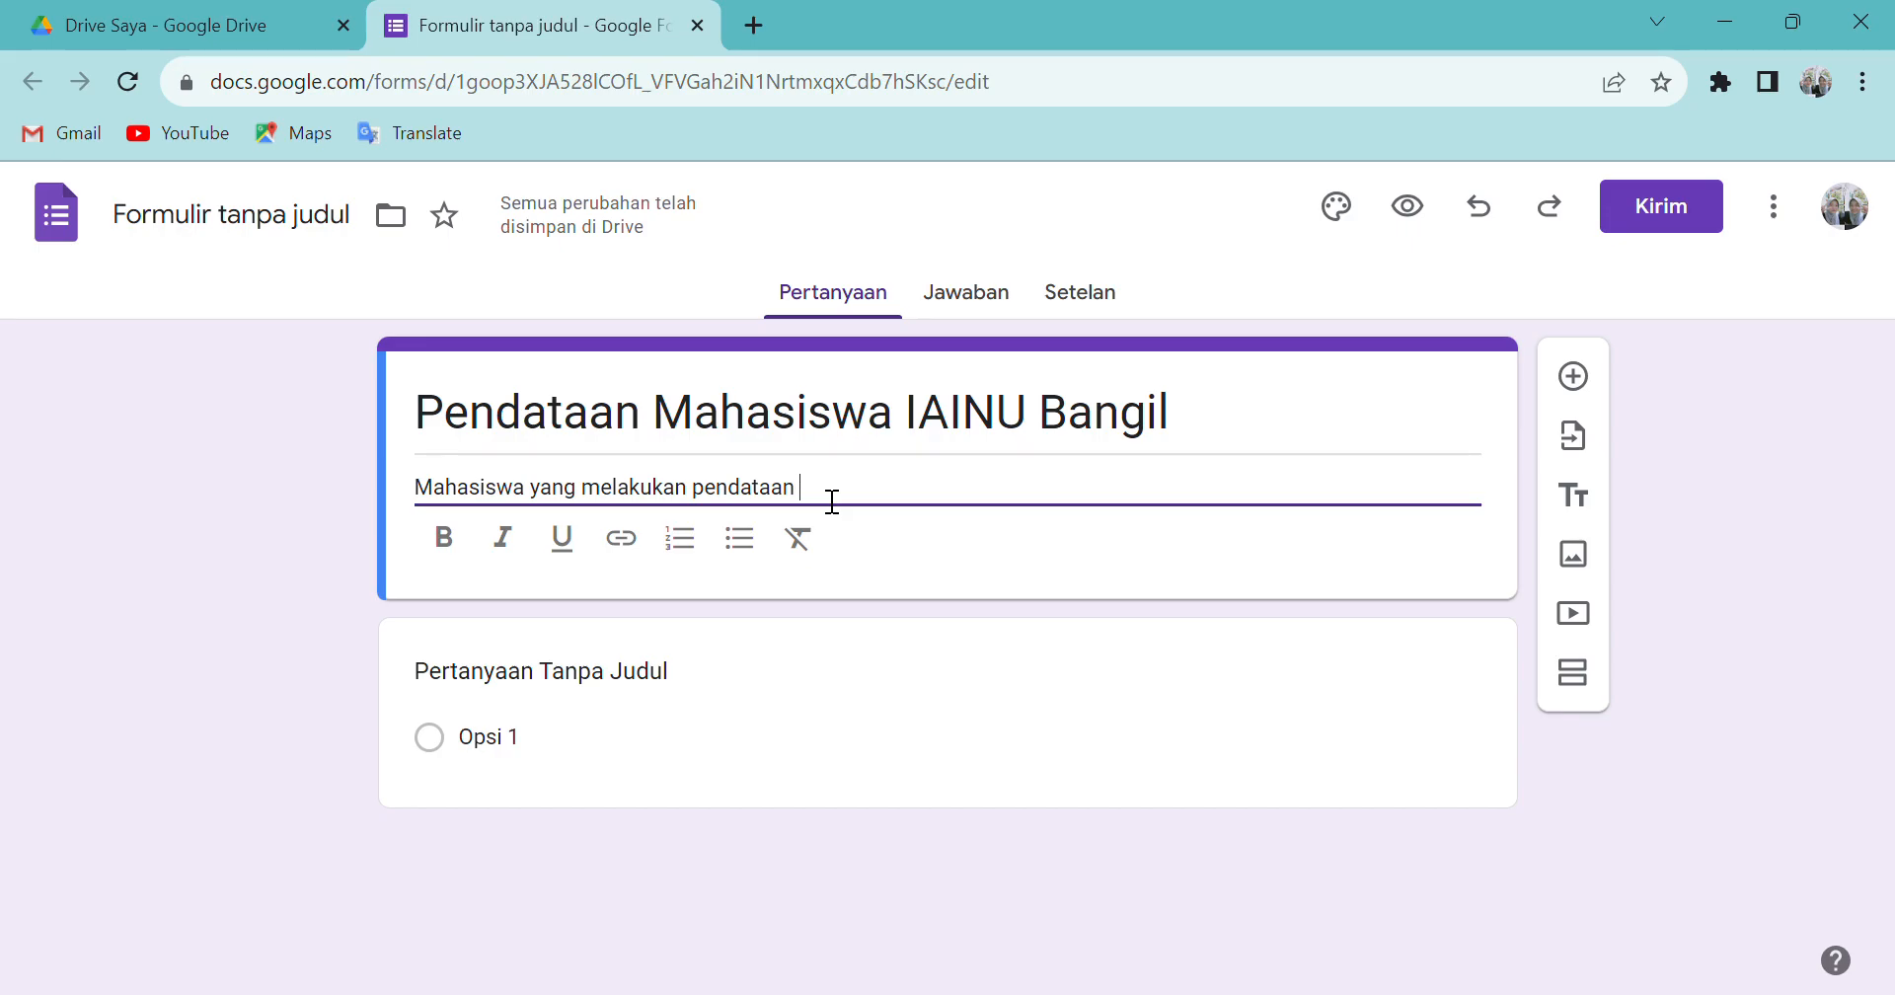
{"action": "type", "text": "mahasiswa"}
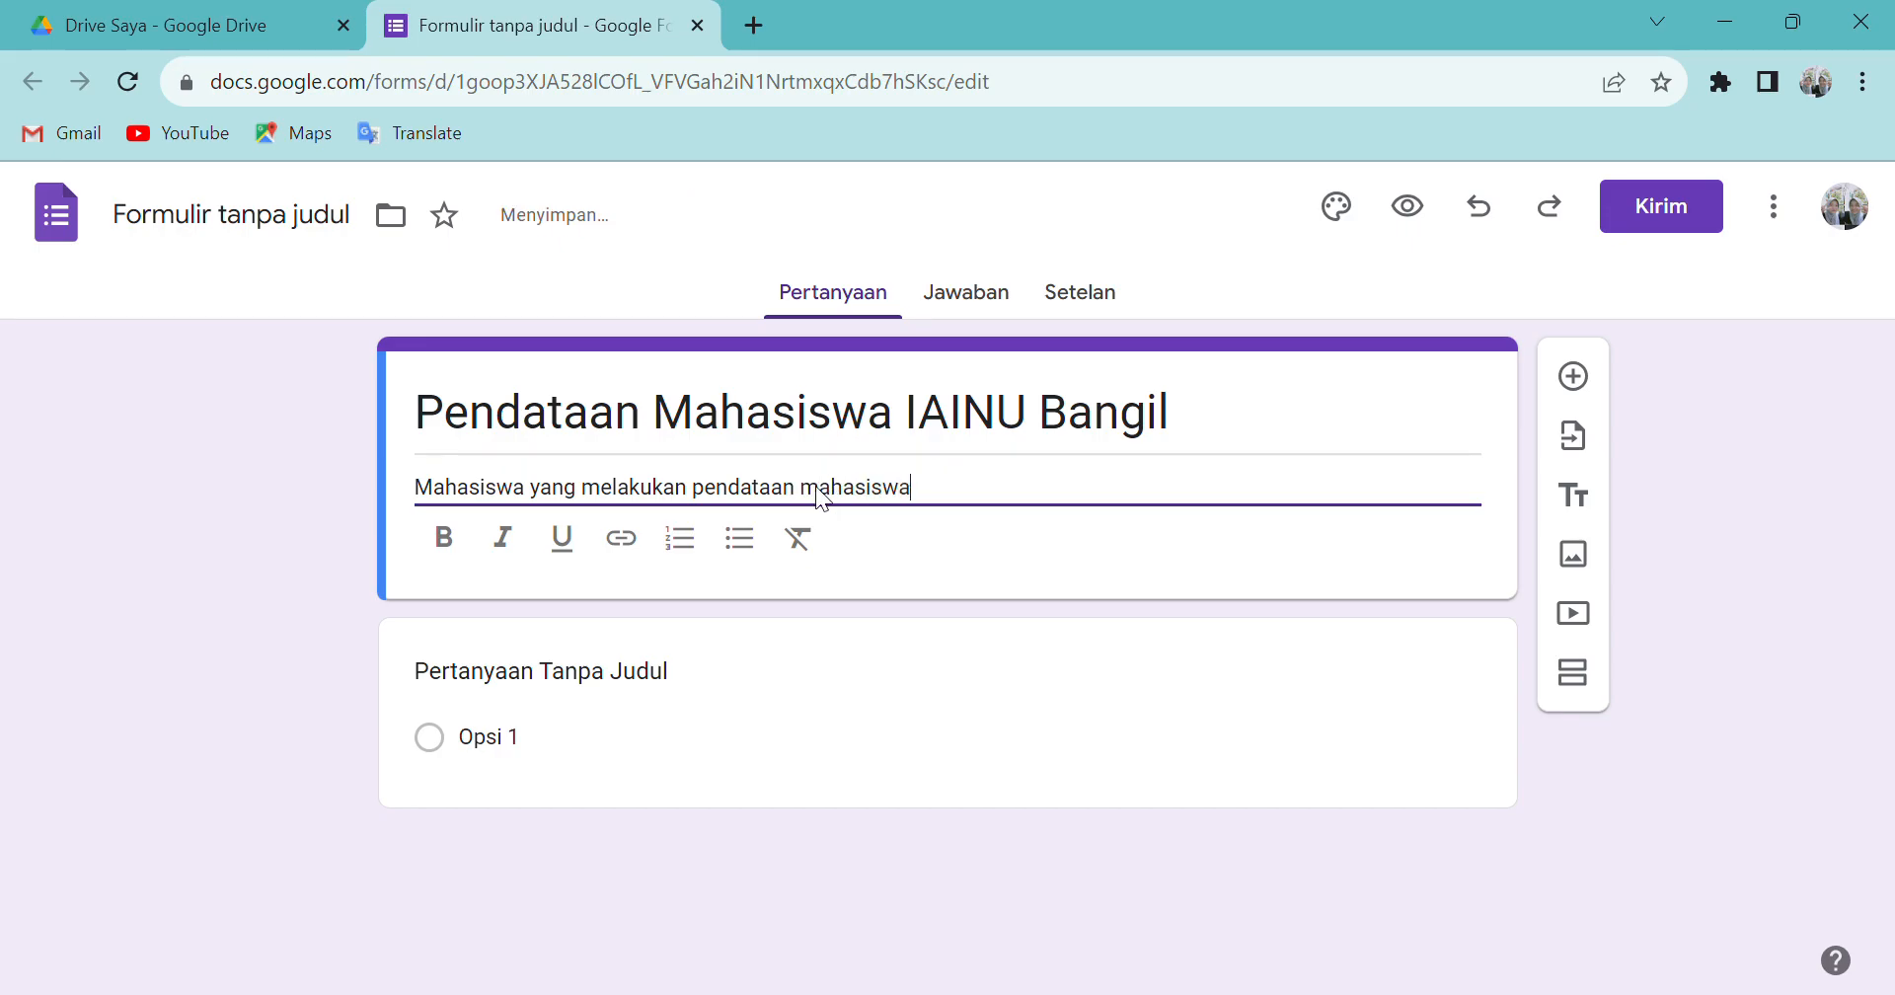
{"action": "type", "text": " peserta kuliah "}
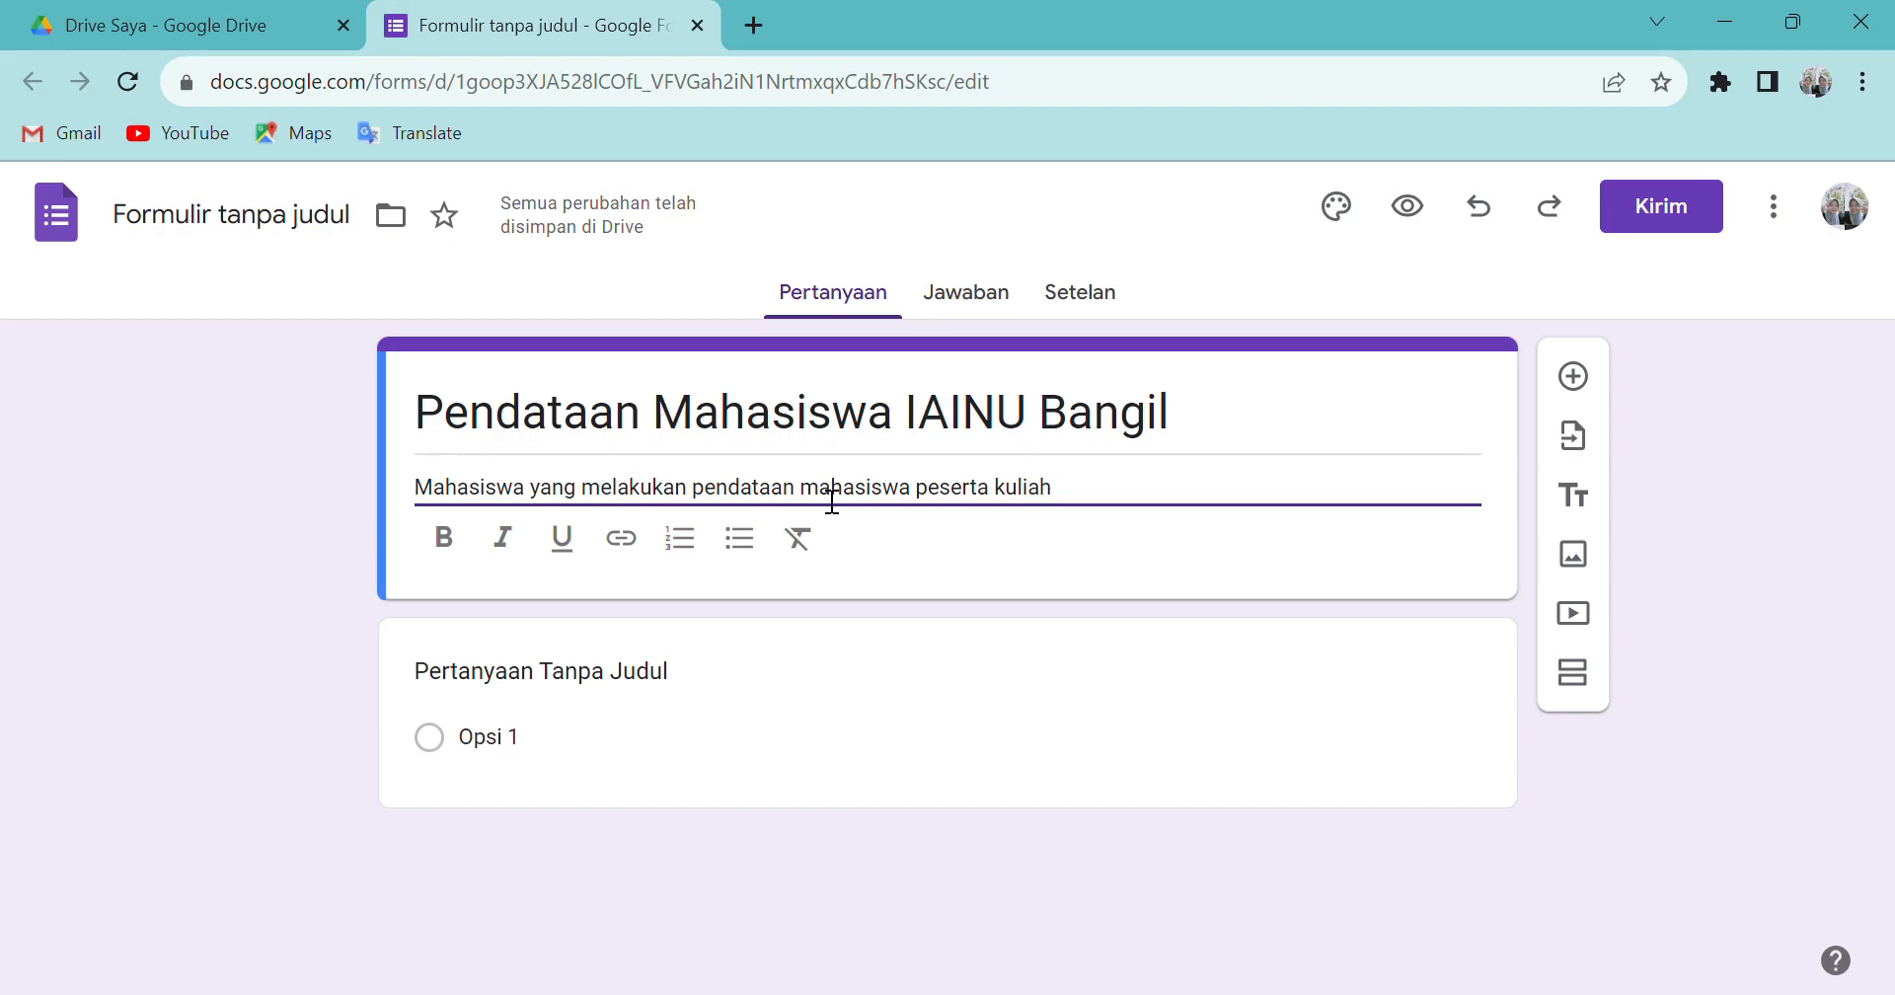
{"action": "type", "text": "waji"}
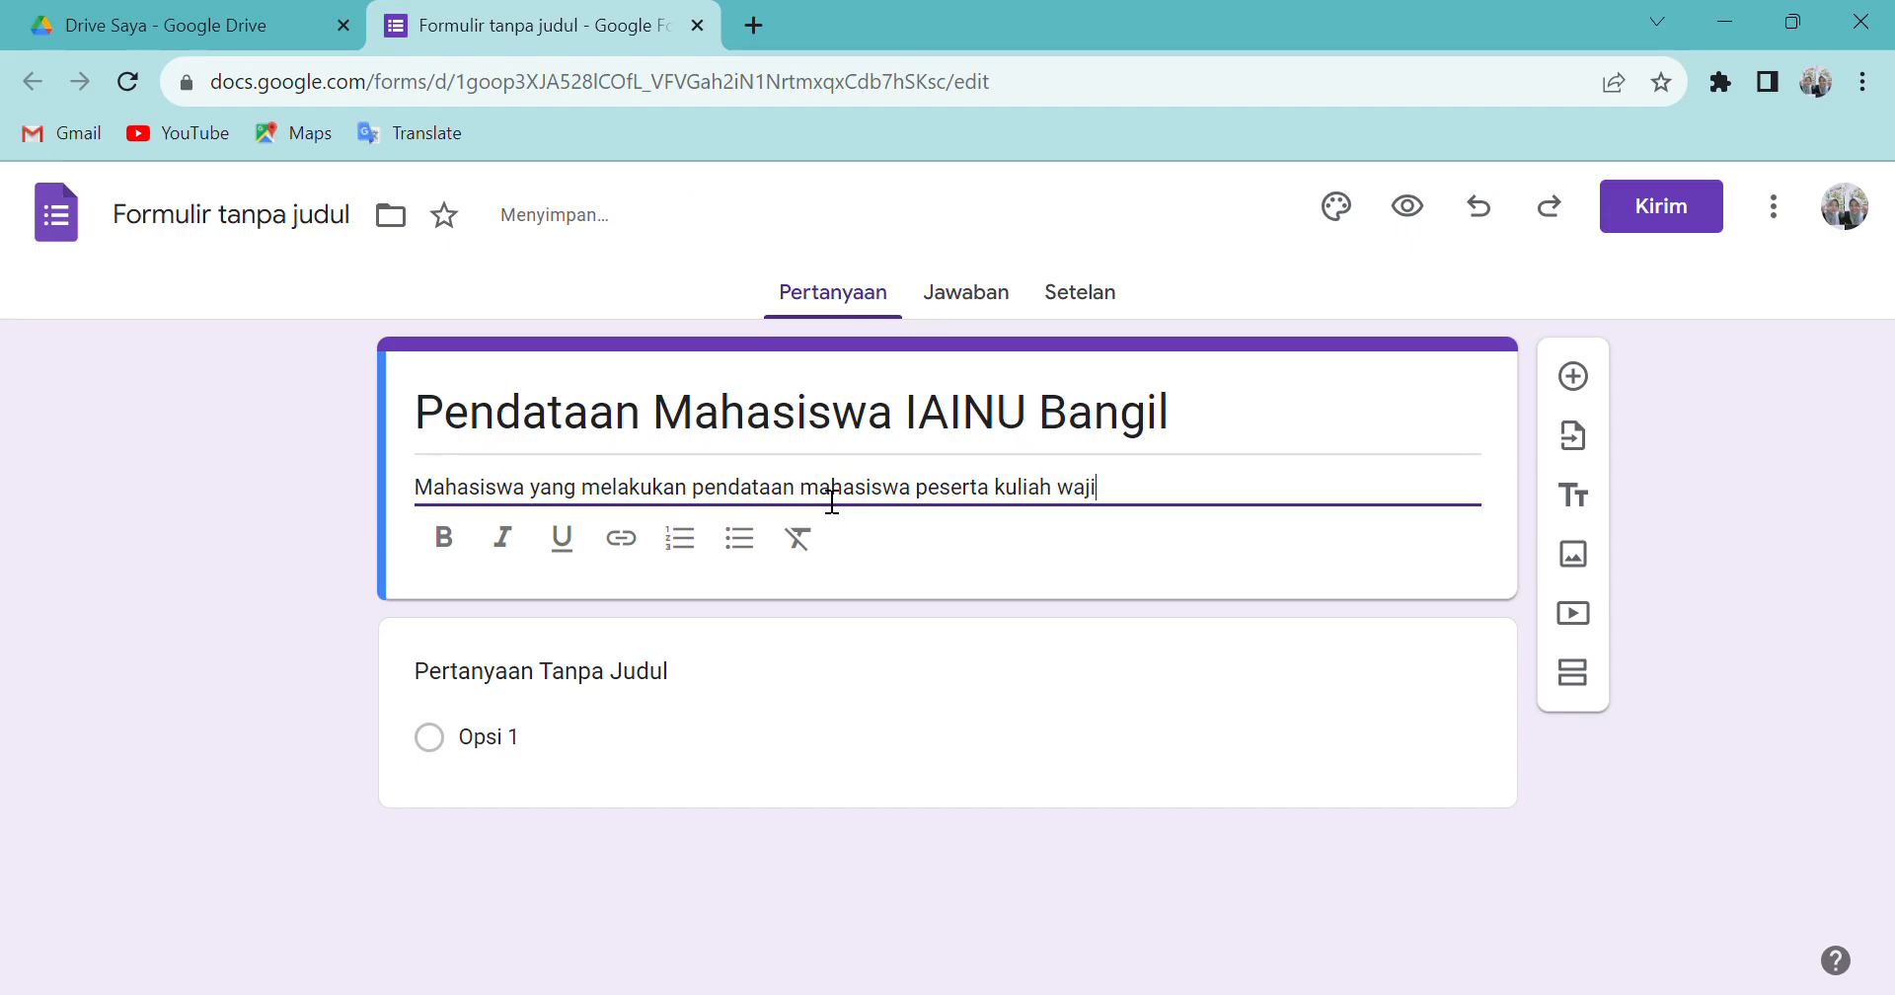
{"action": "type", "text": "b mengisi informasi"}
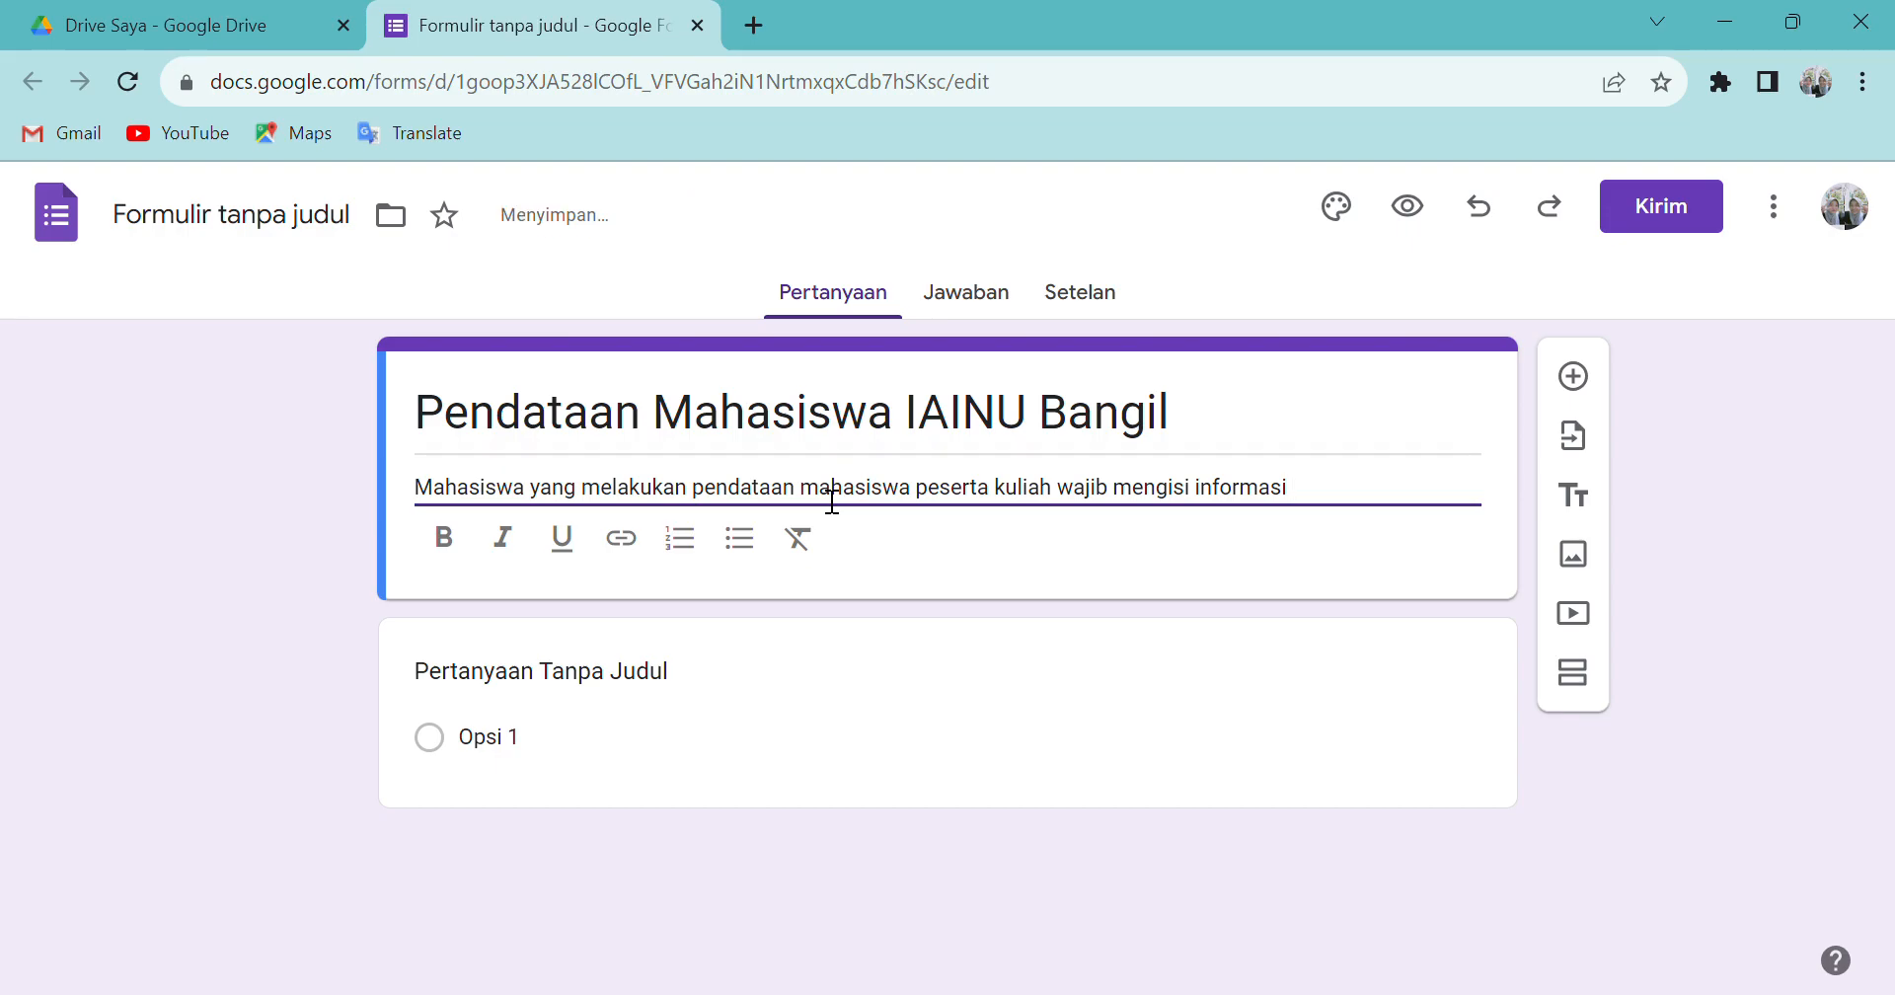
{"action": "type", "text": " mengenai data diri"}
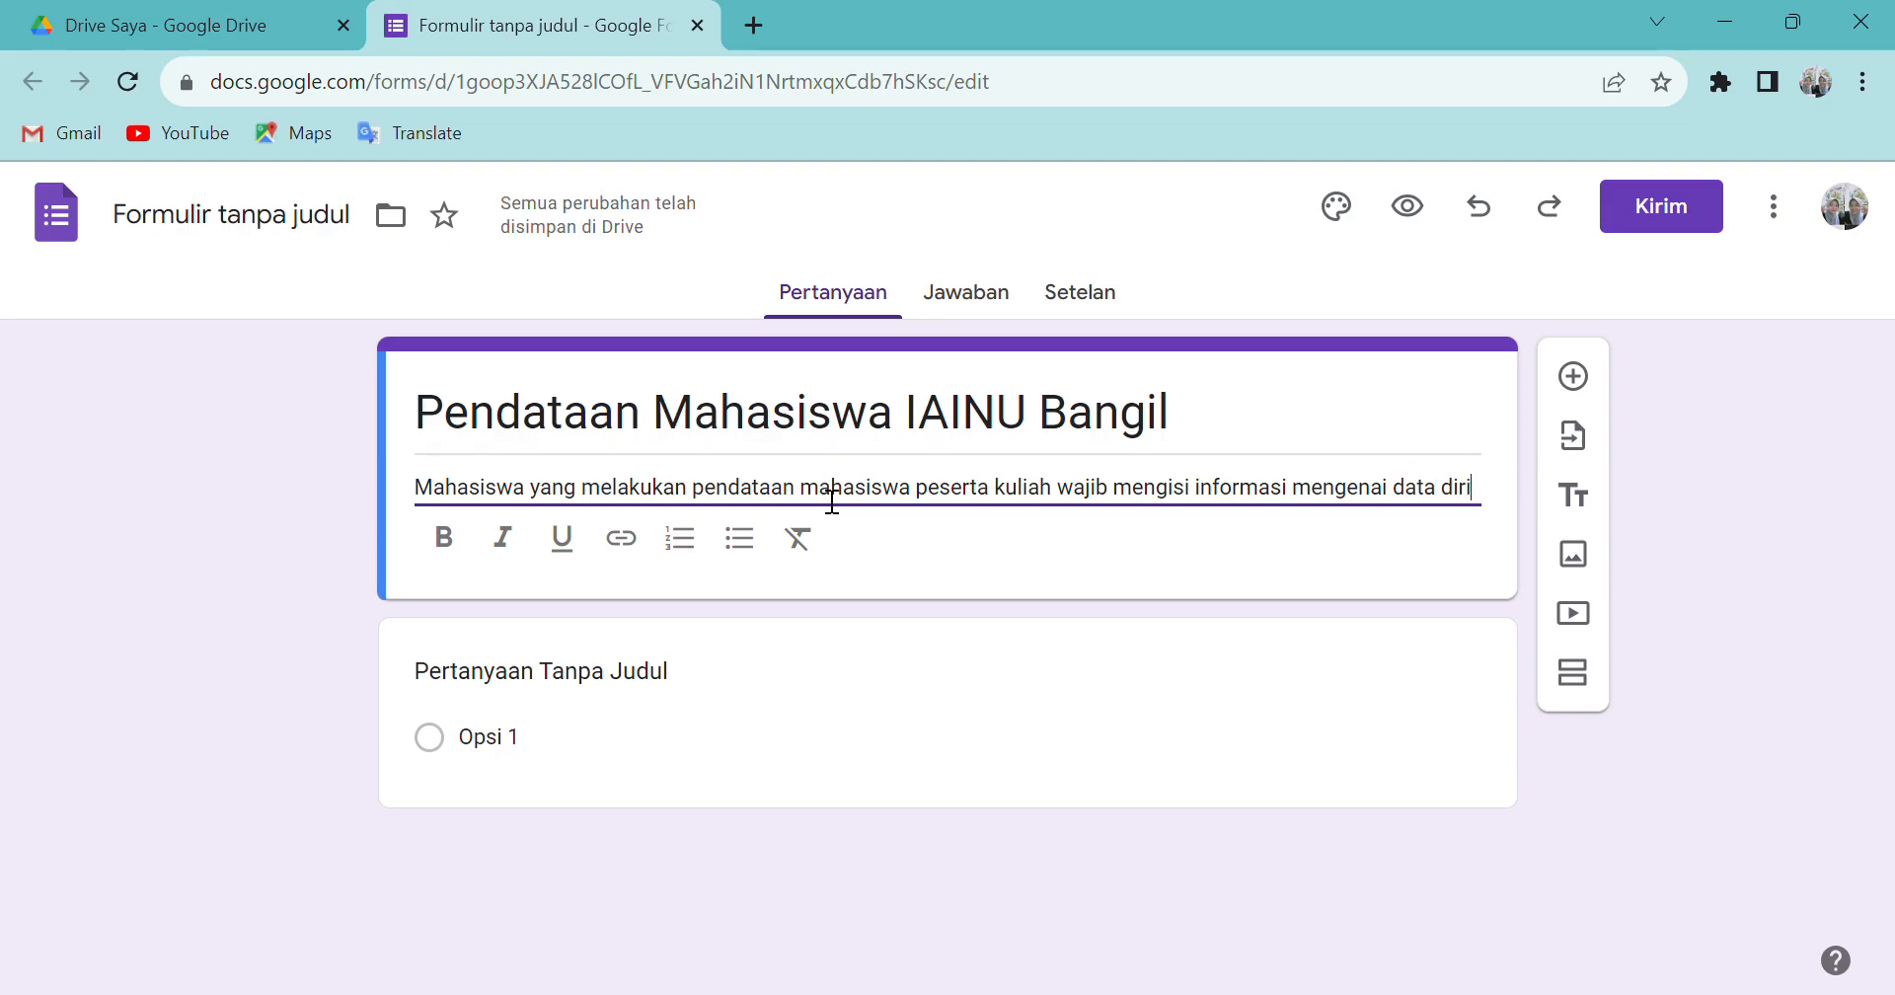
{"action": "type", "text": " mahasiswa"}
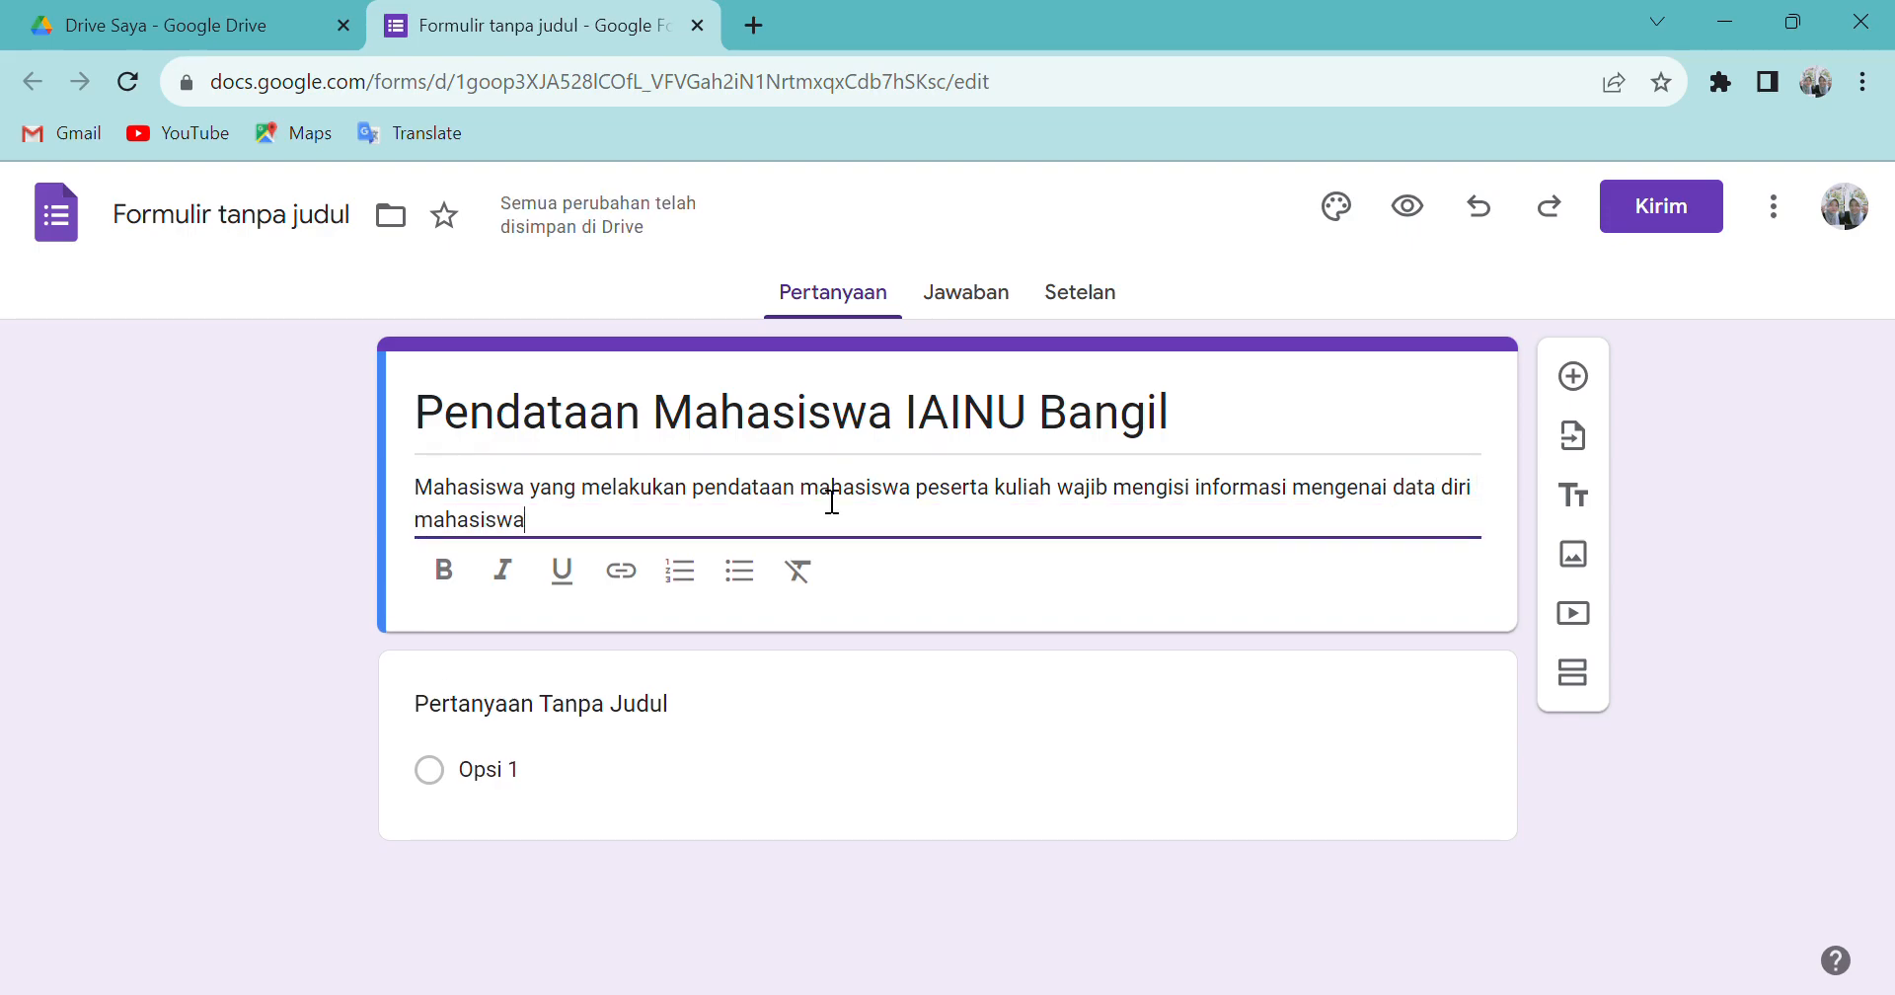
{"action": "type", "text": " yang bersangkutan"}
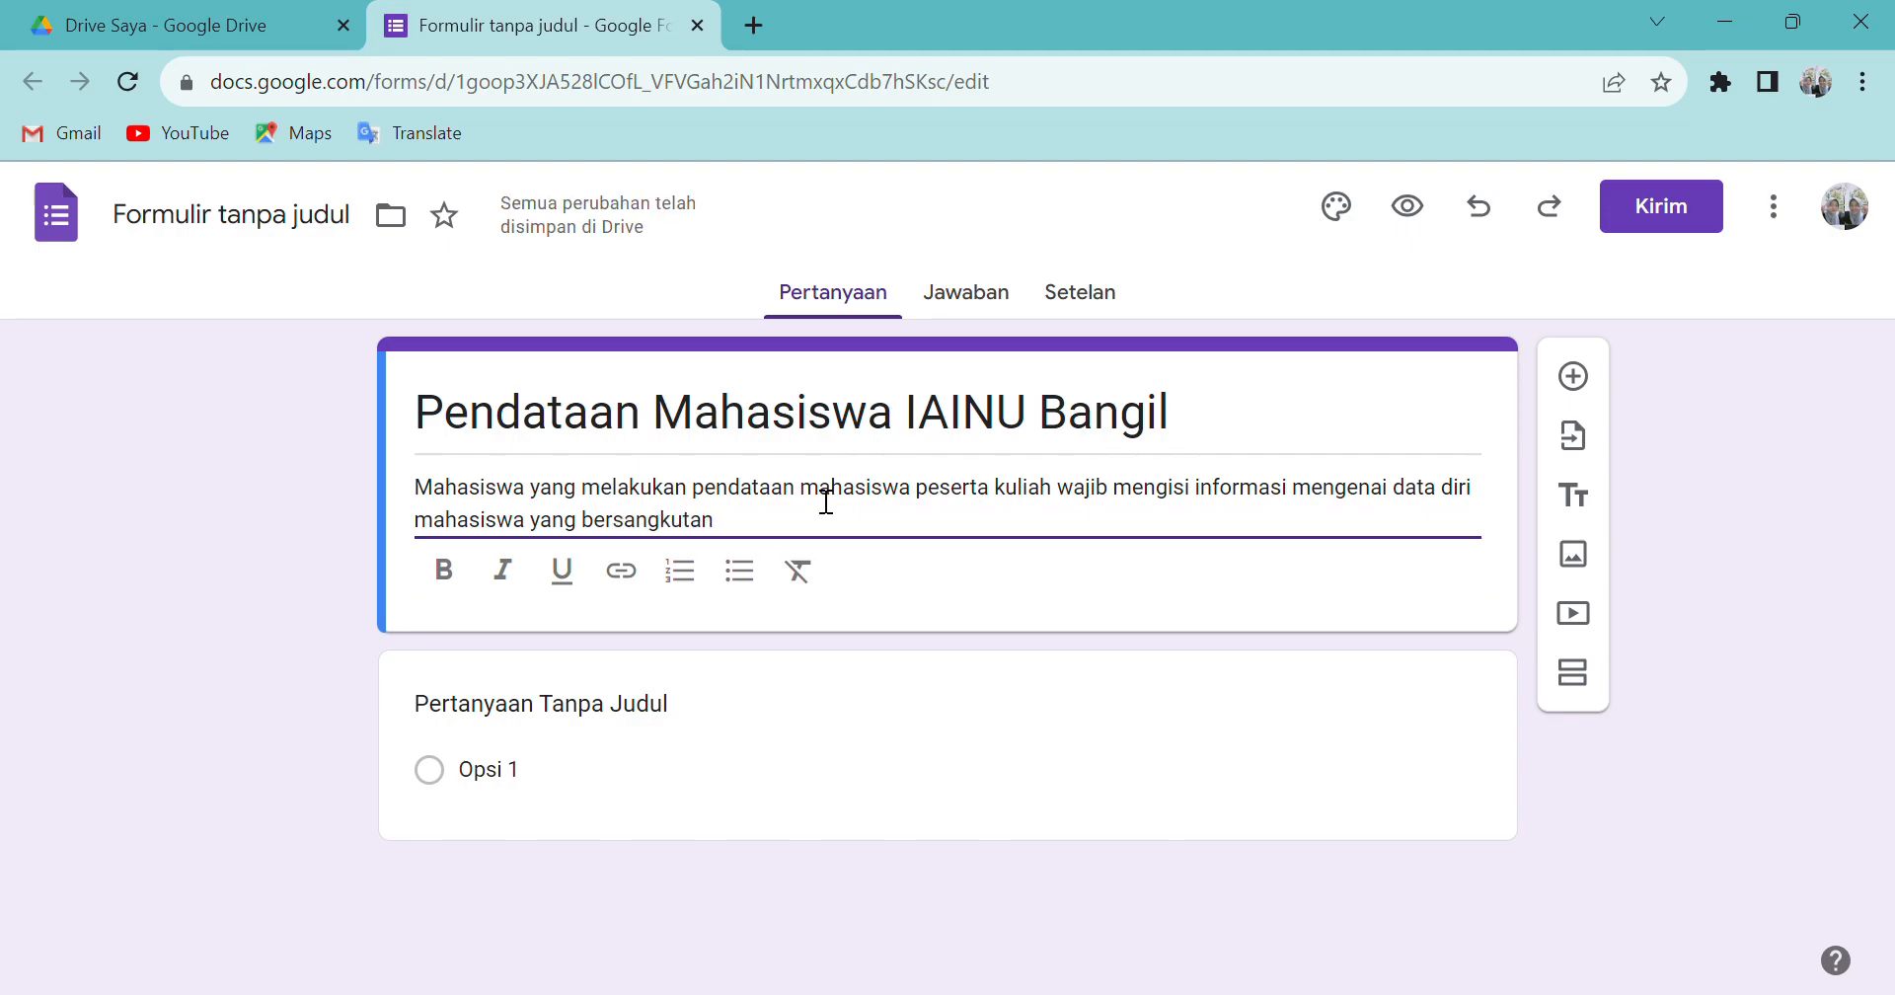
- Add a short-answer question titled "Email" below the form header and make it required
{"action": "left_click", "coordinate": [1587, 387]}
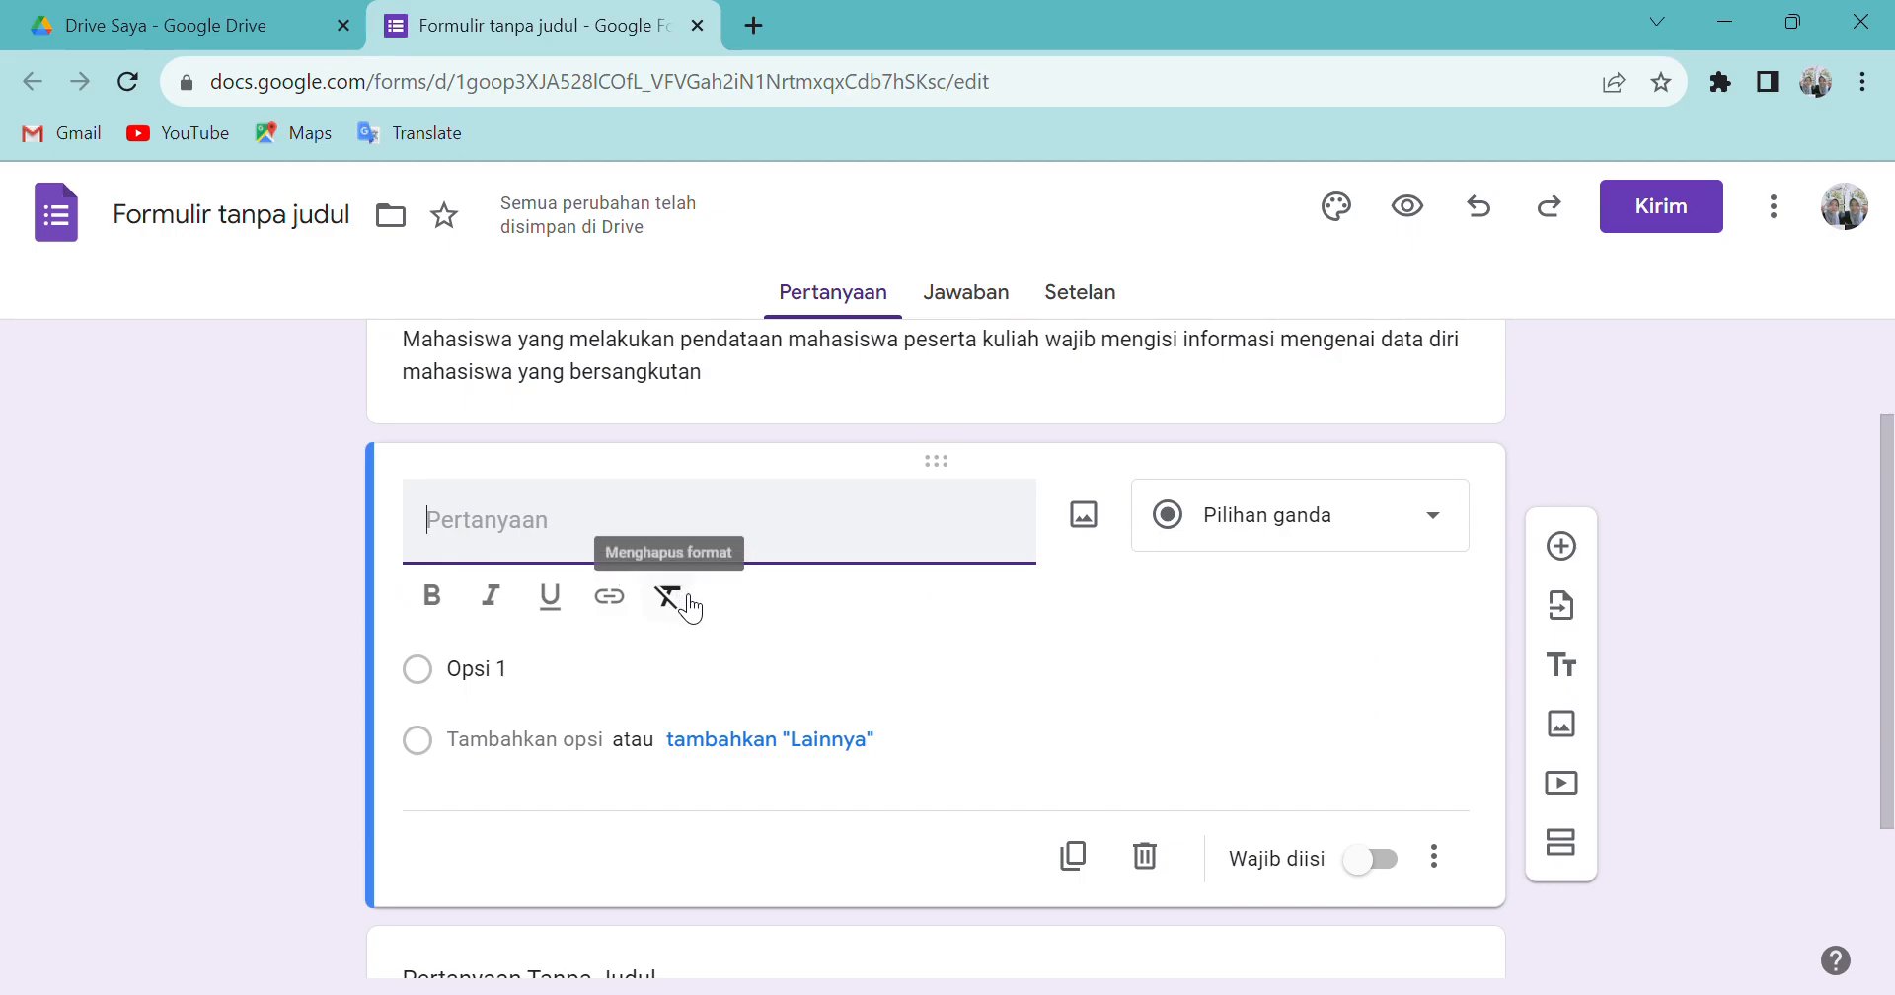
{"action": "type", "text": "Email"}
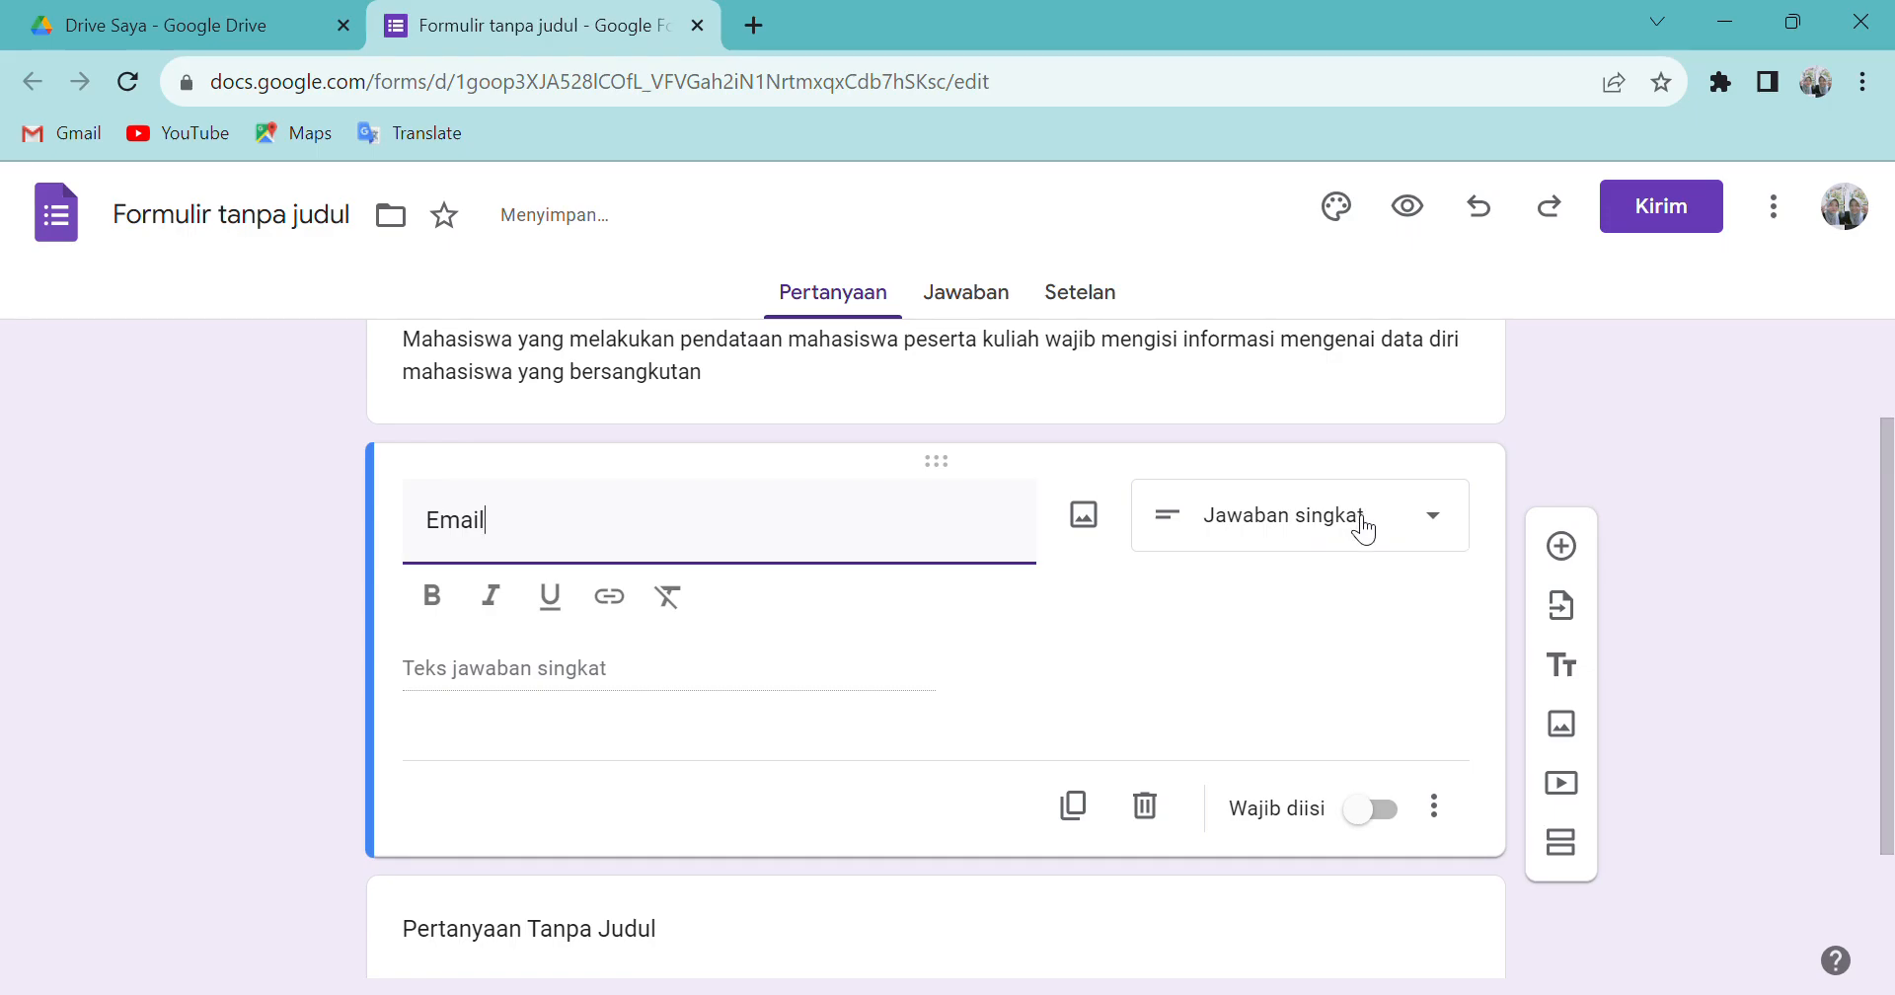
{"action": "left_click", "coordinate": [1358, 815]}
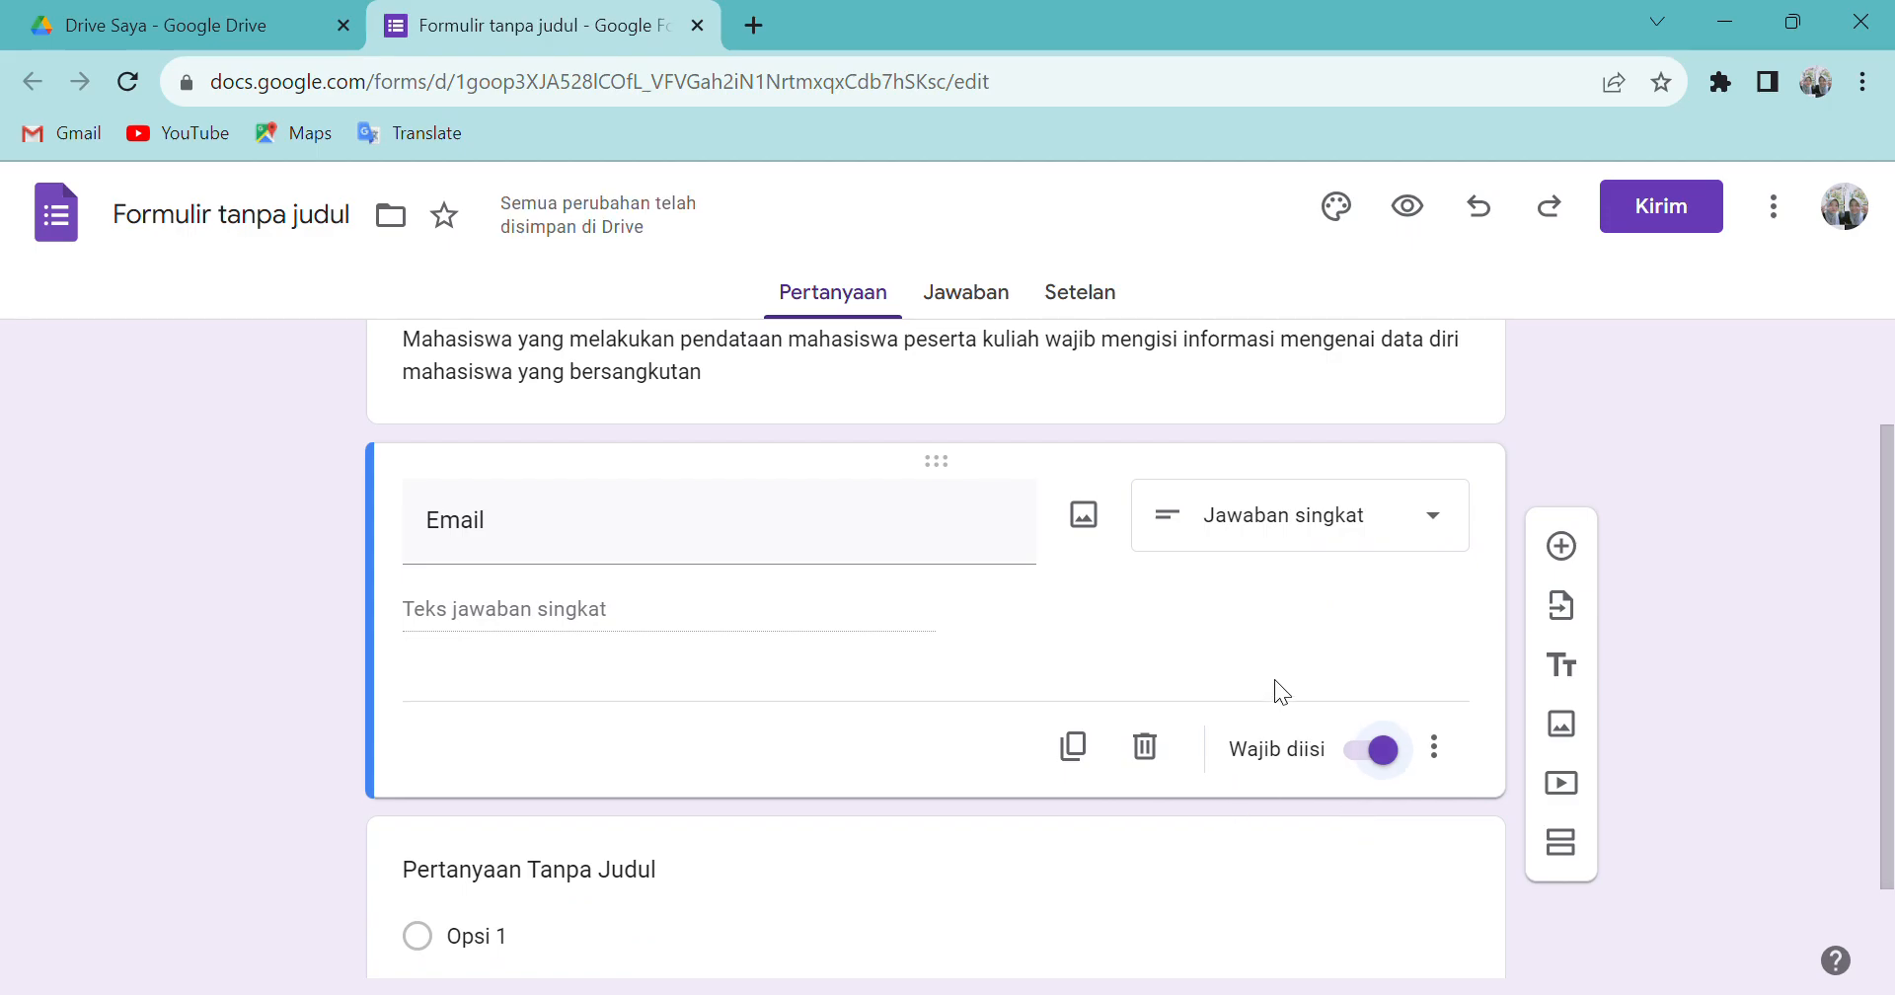
- Duplicate the Email question and retitle the copy "Nama Mahasiswa"
{"action": "left_click", "coordinate": [1076, 750]}
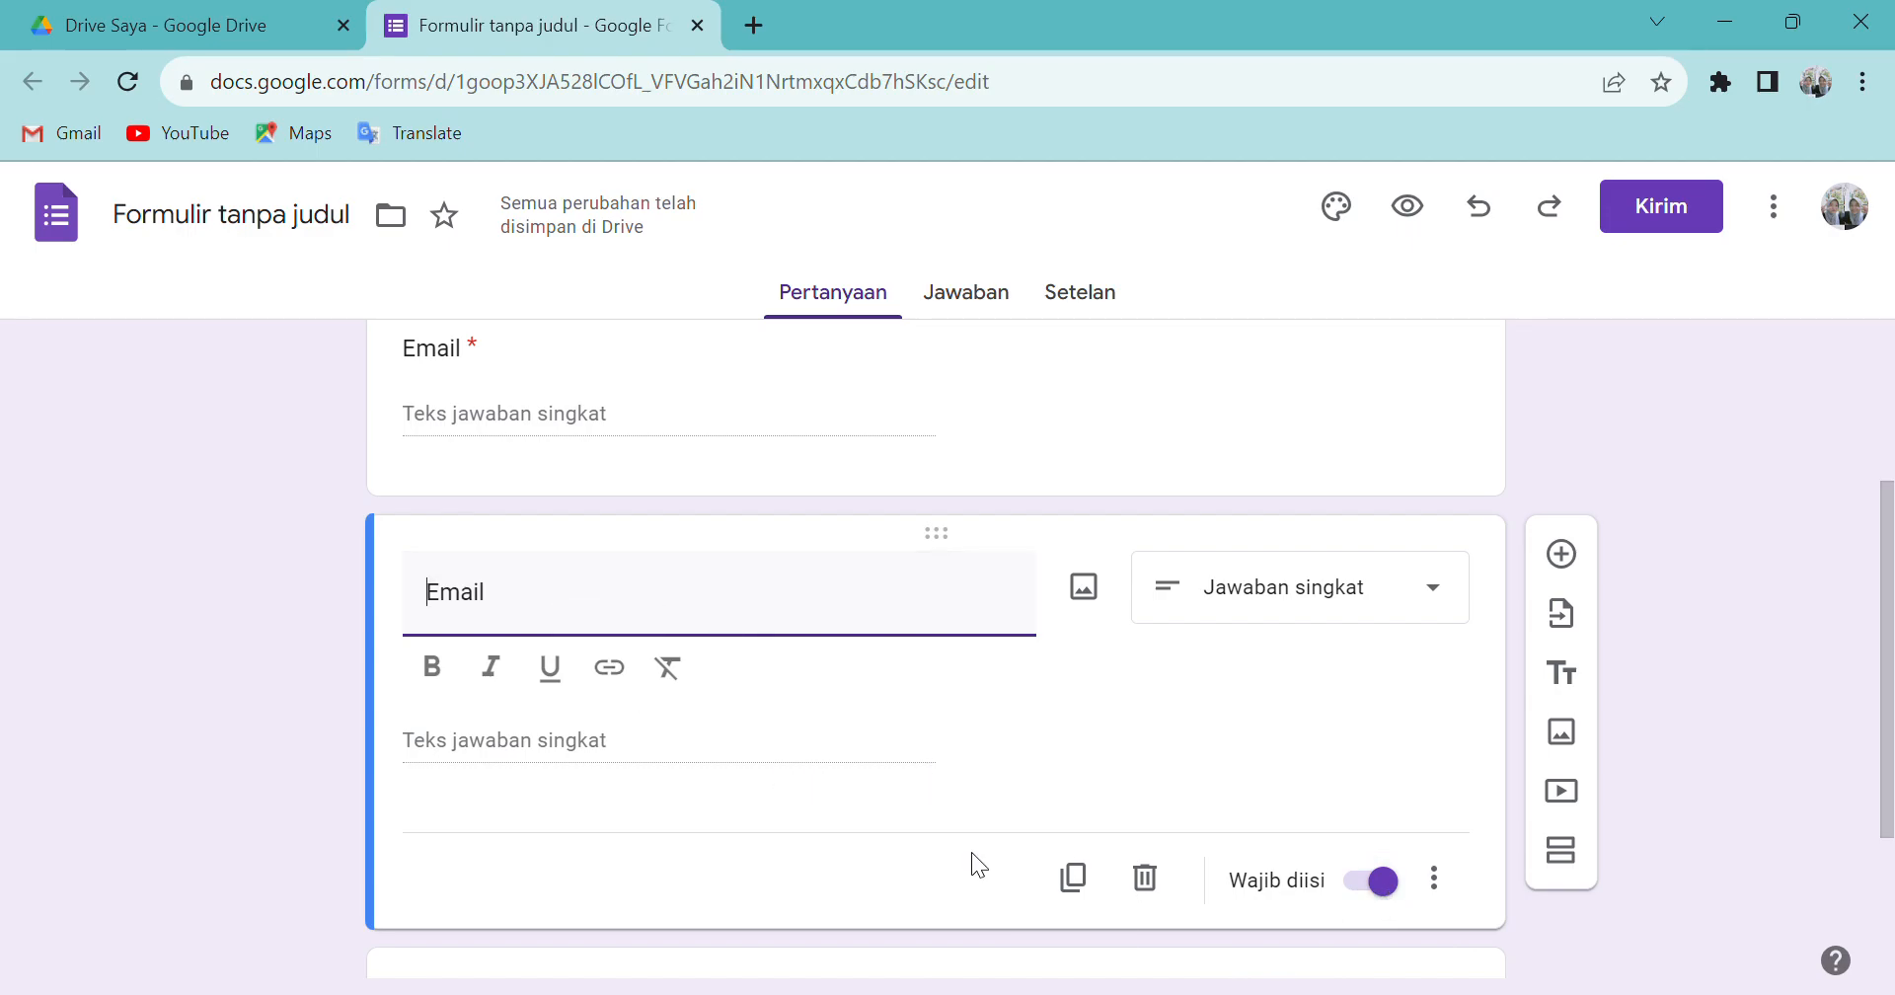
{"action": "double_click", "coordinate": [577, 630]}
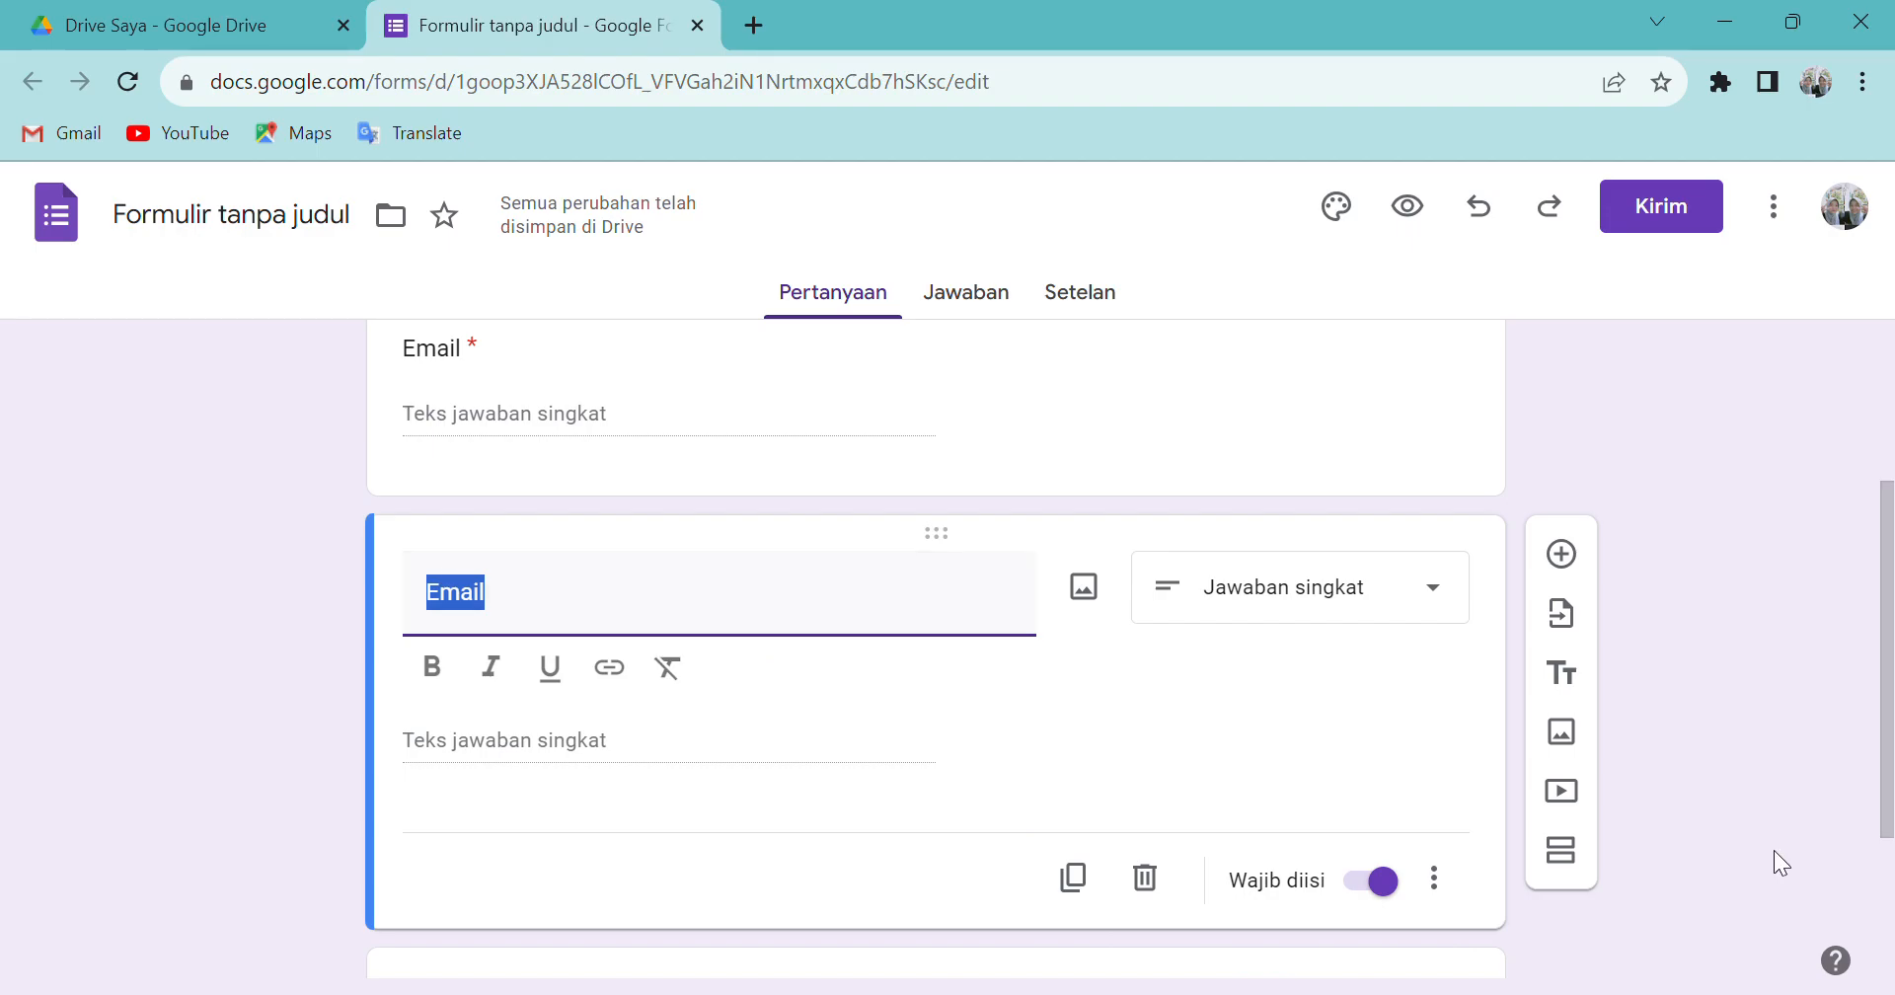
{"action": "type", "text": "Nama"}
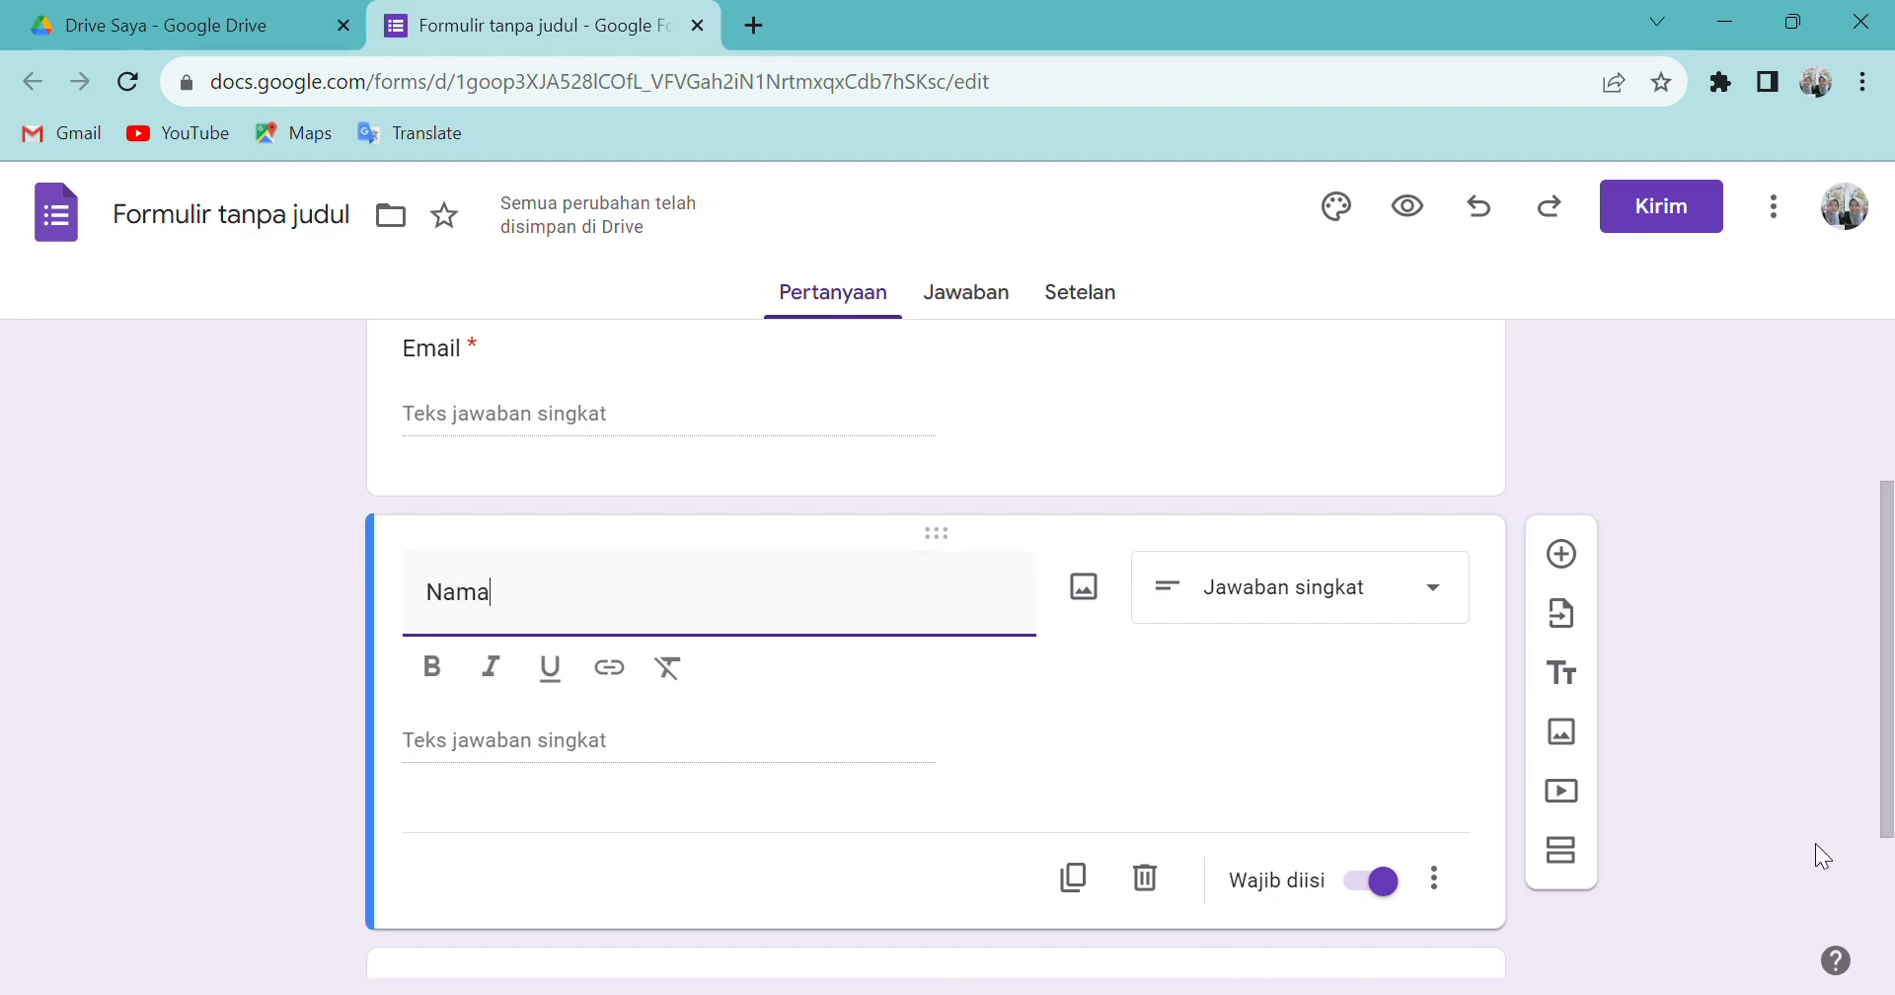
{"action": "type", "text": " Mahasiswa"}
- Duplicate the Nama Mahasiswa question and retitle the copy "Tempat Lahir"
{"action": "left_click", "coordinate": [1077, 898]}
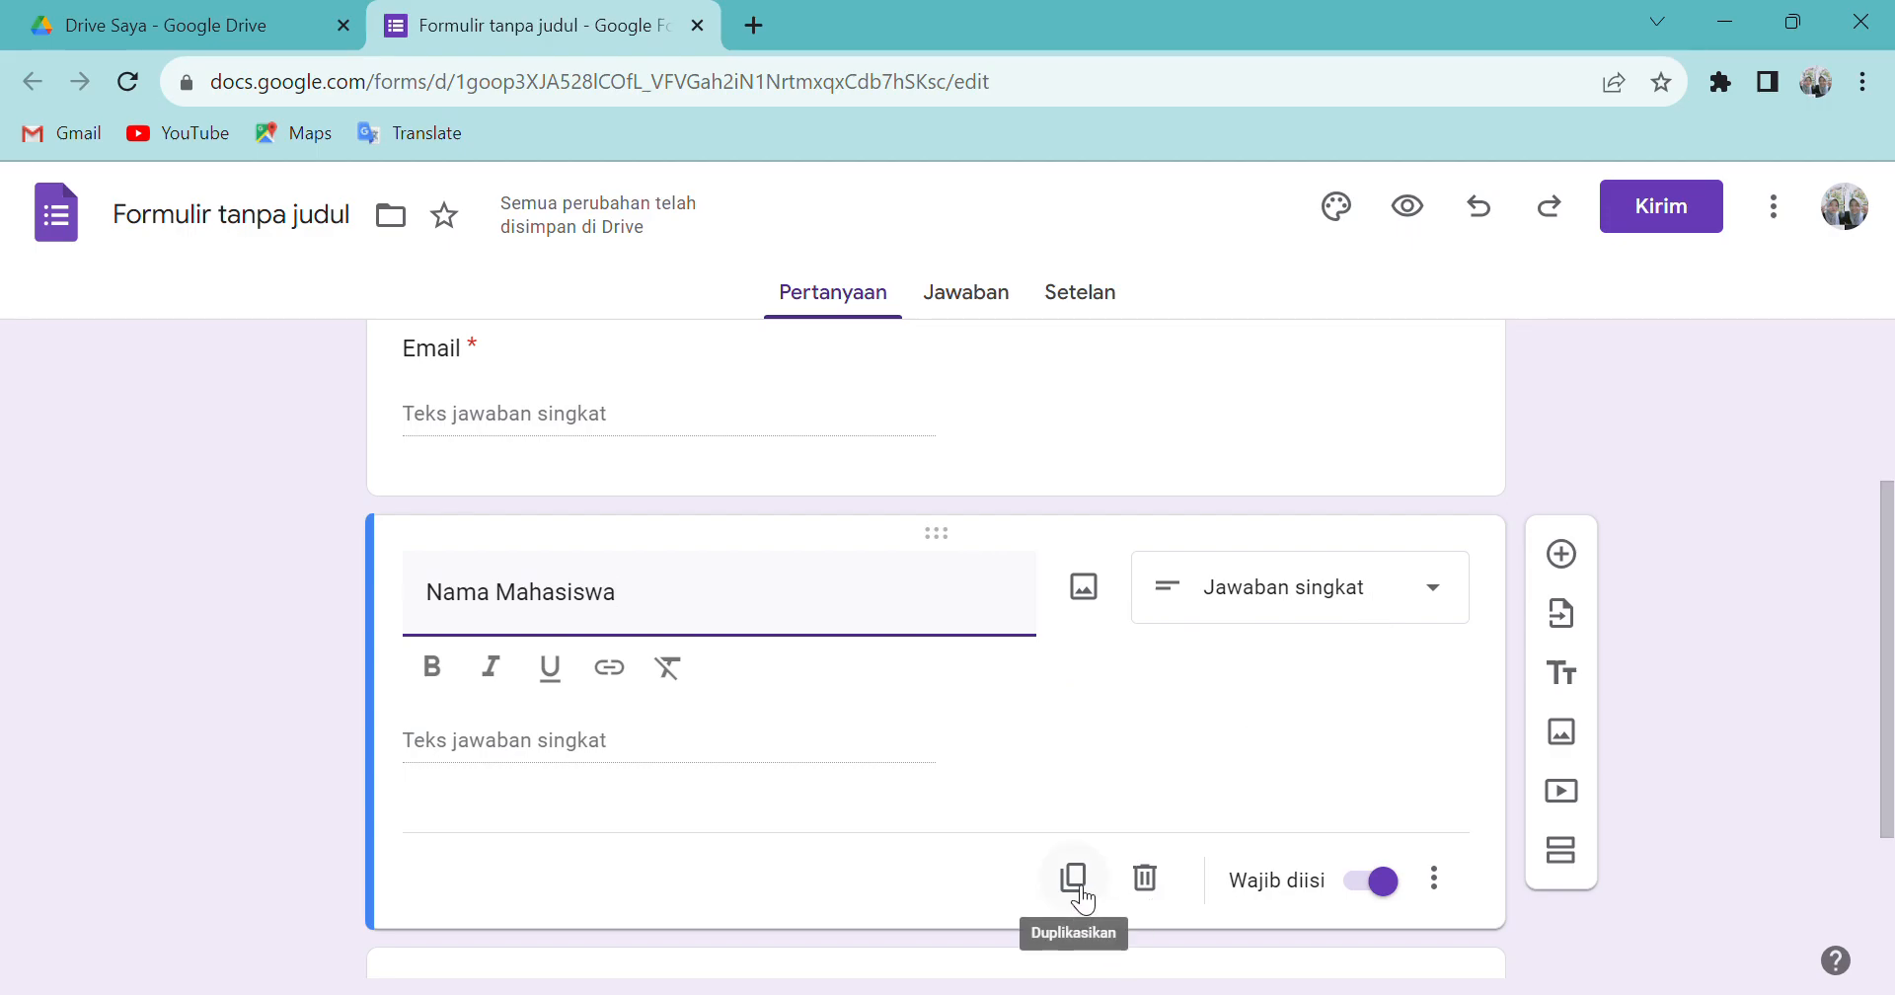
{"action": "scroll", "coordinate": [931, 779], "scroll_direction": "down", "scroll_amount": 2}
{"action": "left_click_drag", "start_coordinate": [616, 364], "coordinate": [99, 350]}
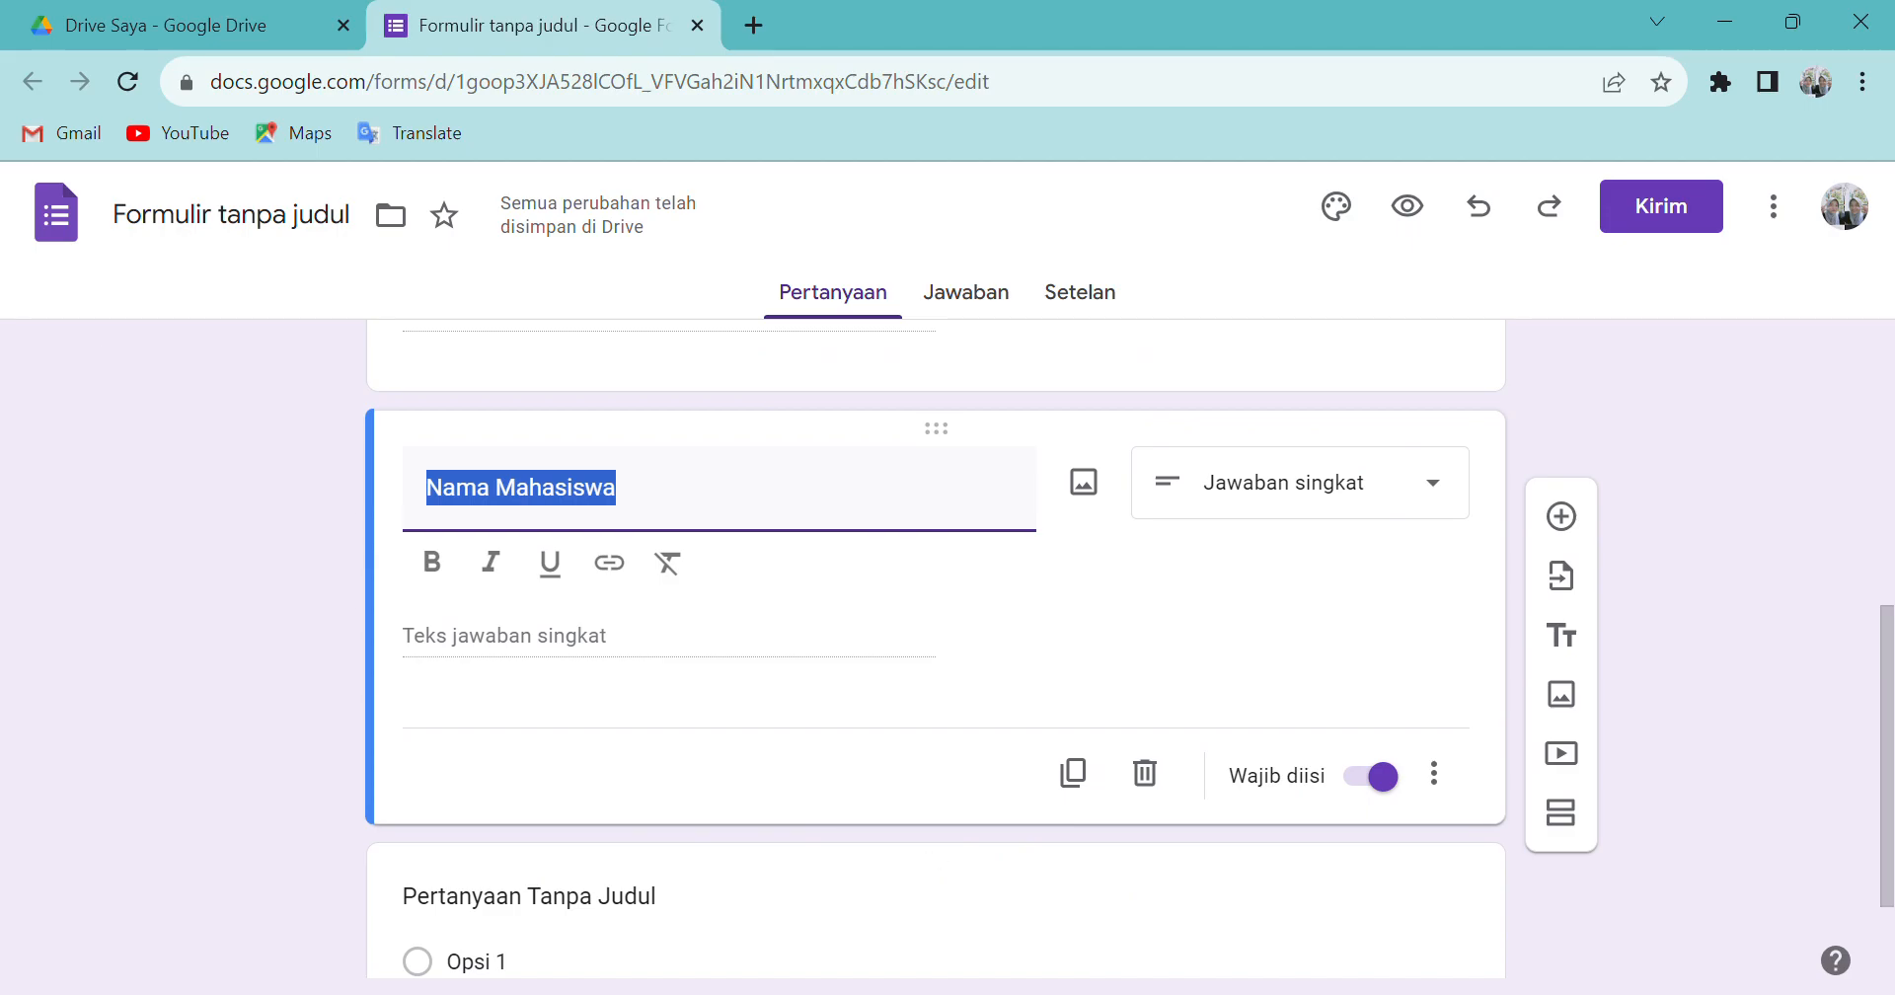
{"action": "type", "text": "em"}
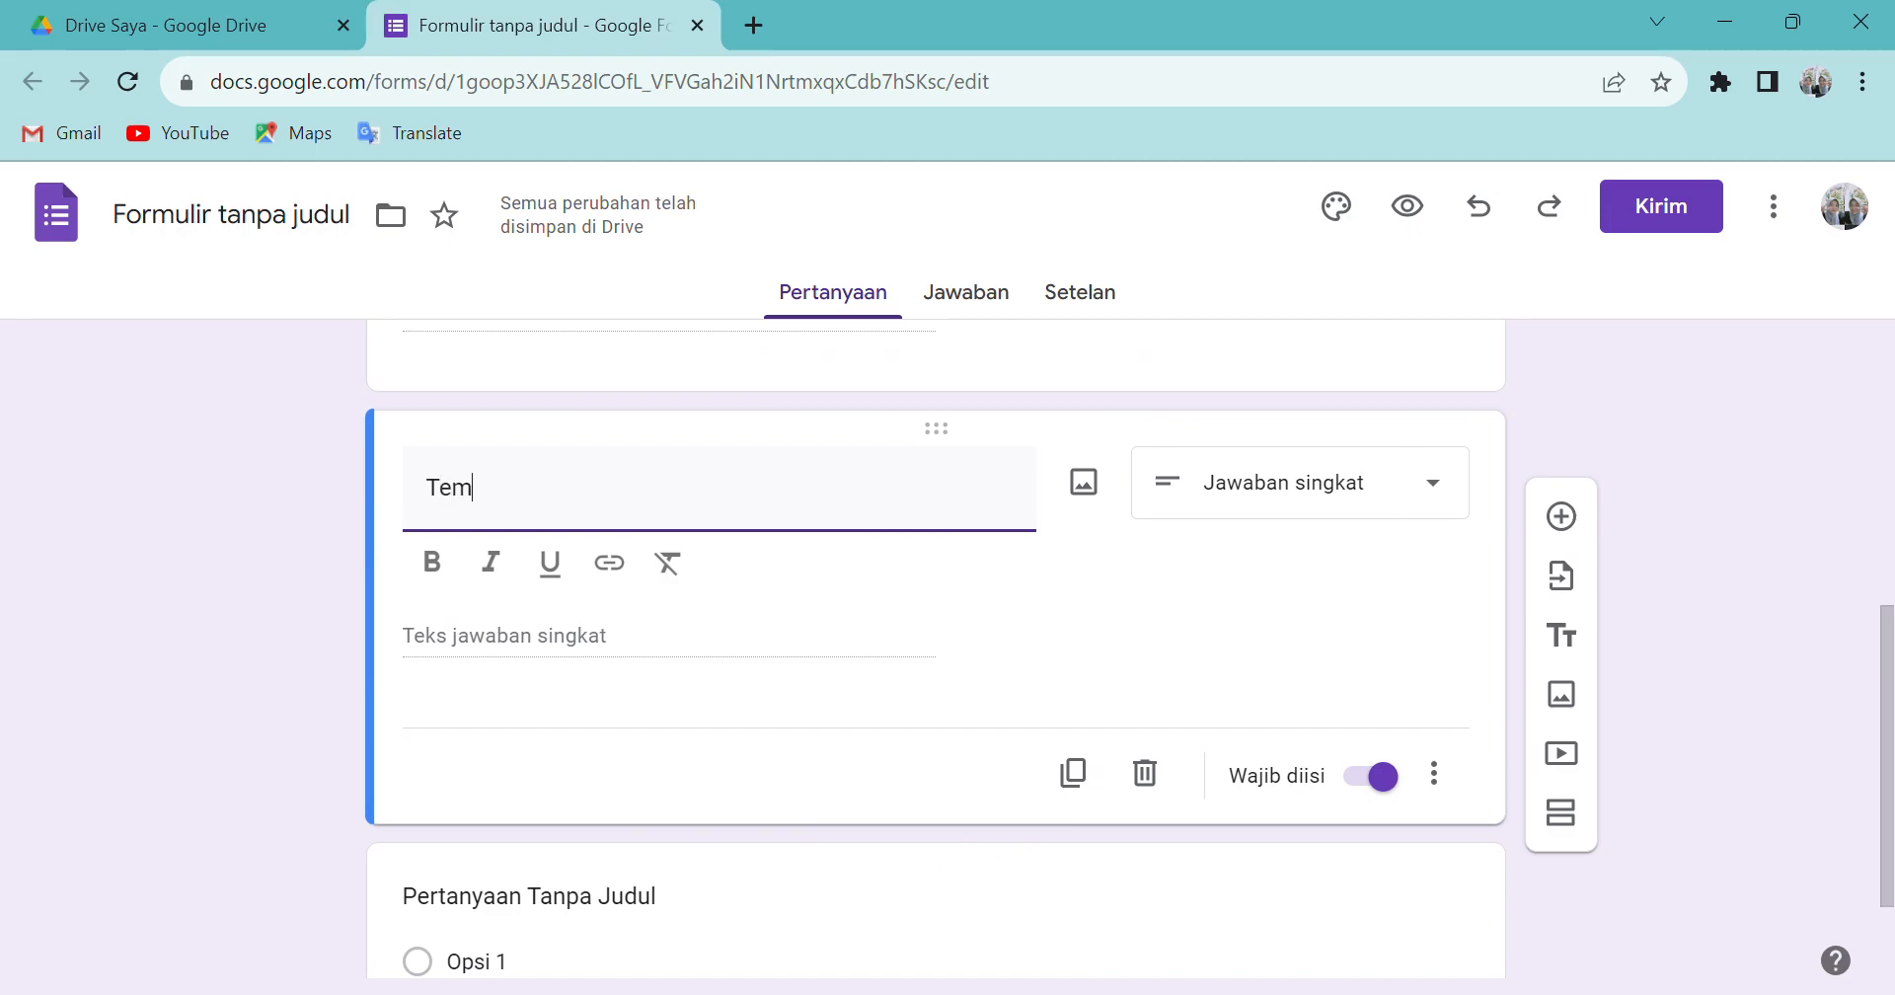
{"action": "type", "text": "pat Lahir"}
- Duplicate the Tempat Lahir question and retitle the copy "Tanggal Lahir"
{"action": "left_click", "coordinate": [1093, 779]}
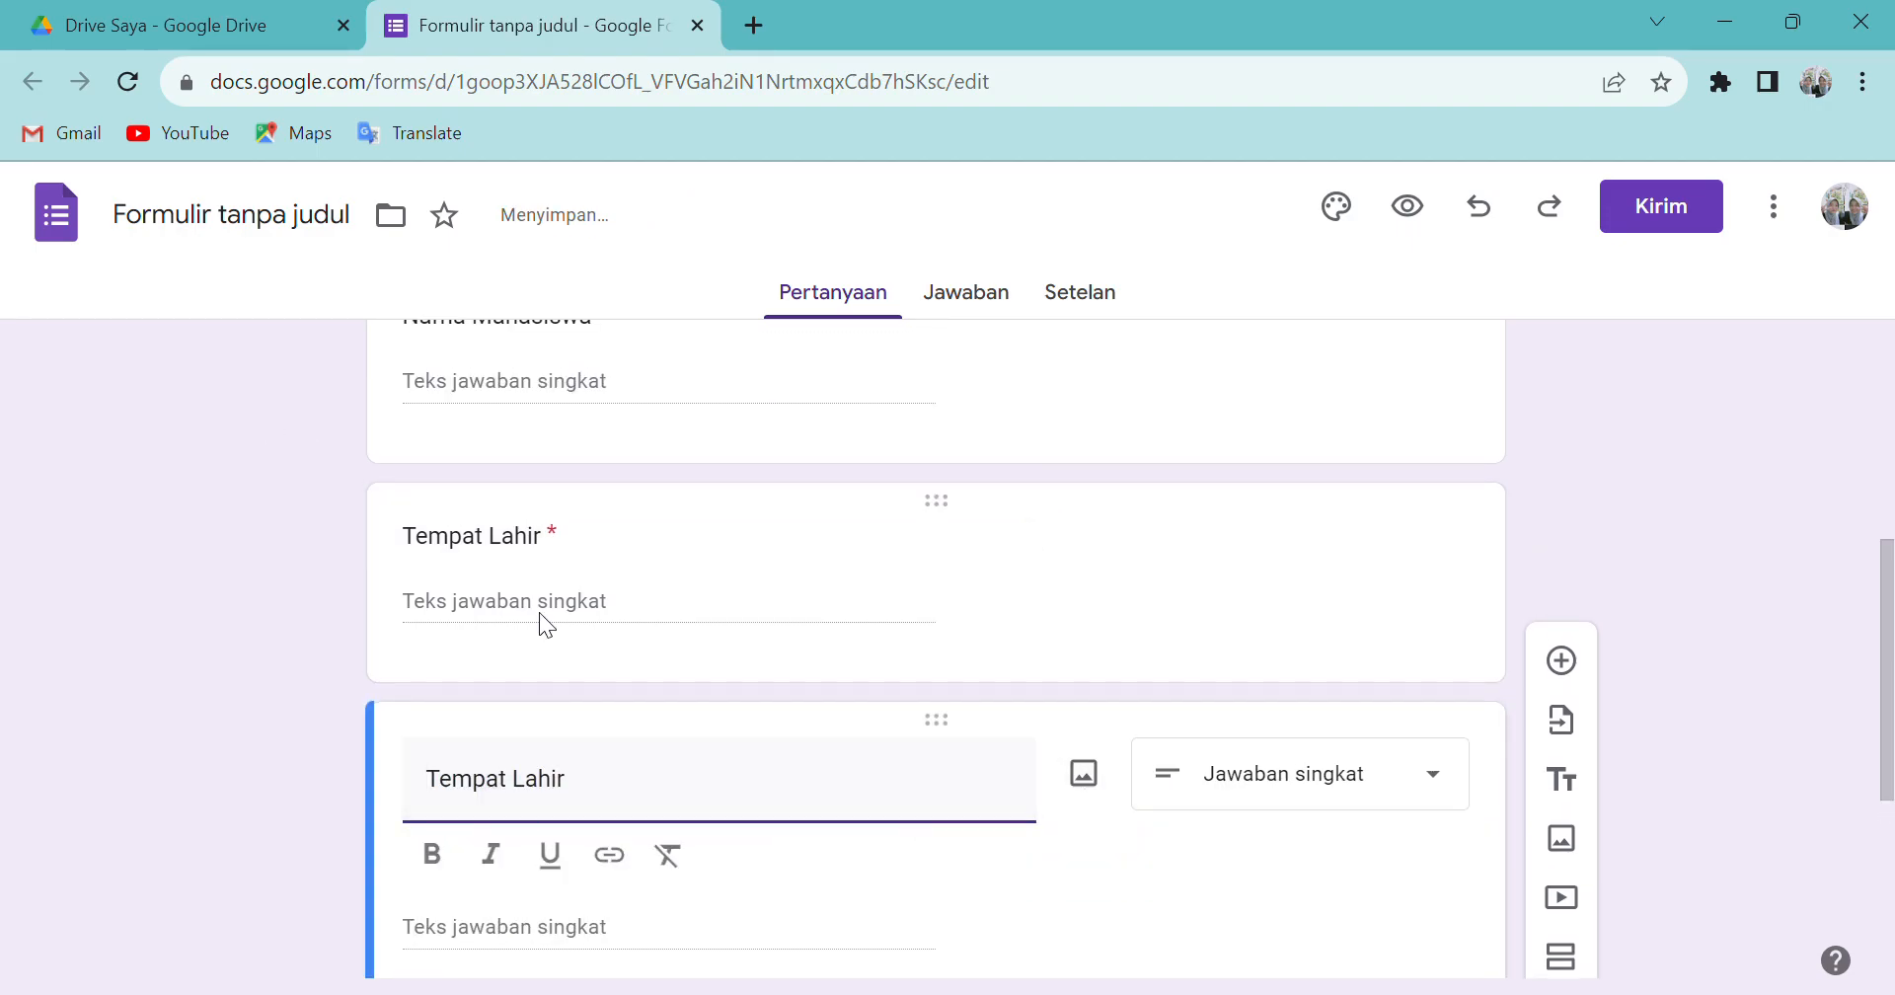
{"action": "left_click_drag", "start_coordinate": [659, 820], "coordinate": [178, 812]}
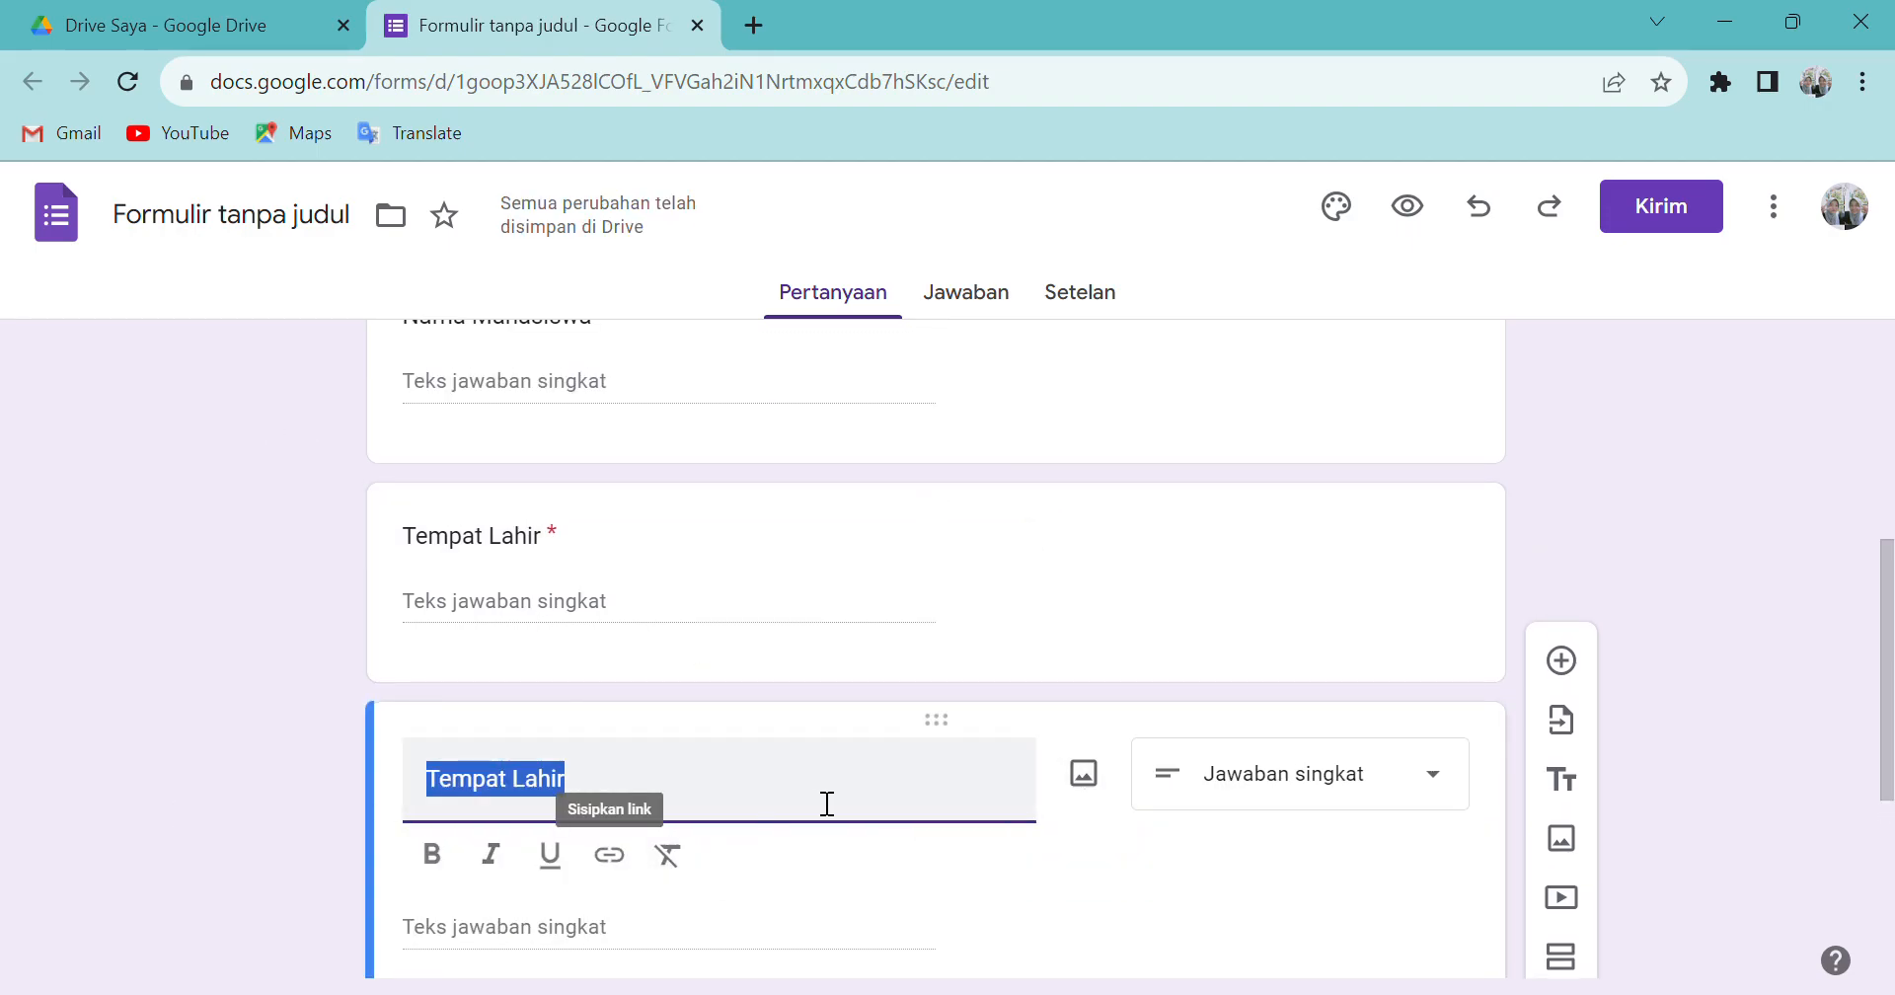
{"action": "type", "text": "Tang"}
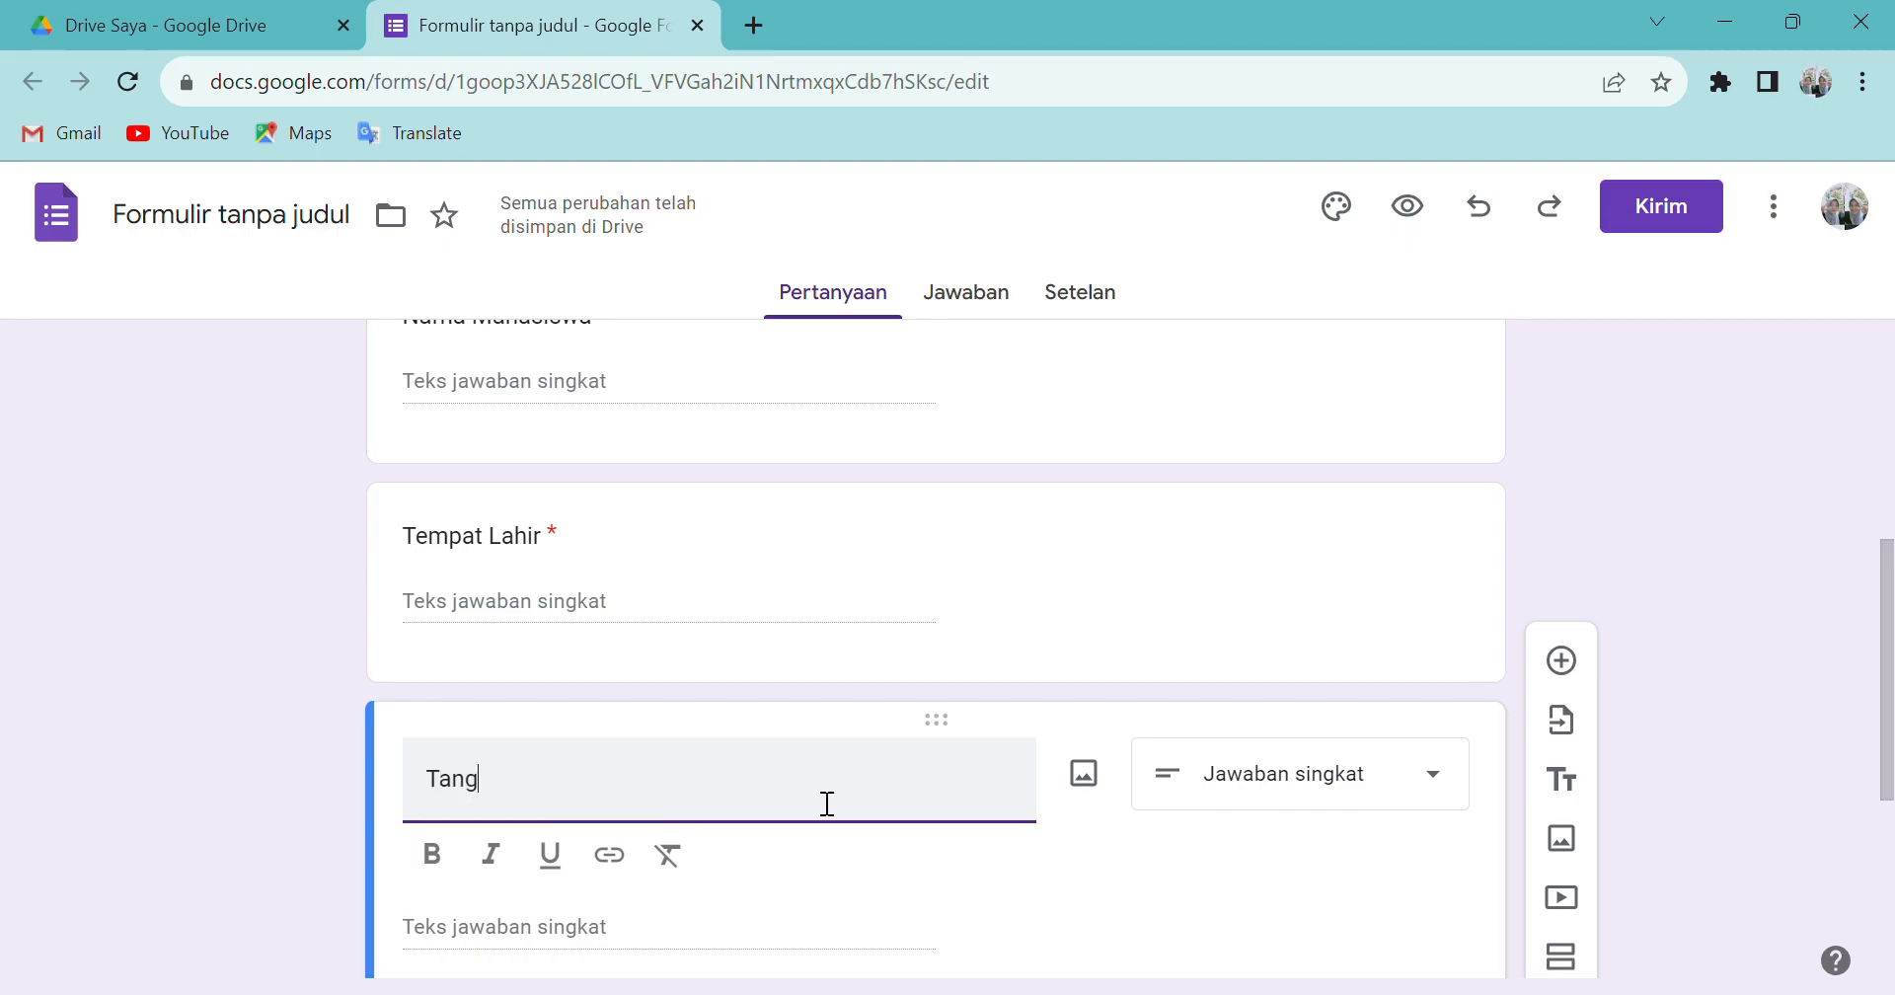
{"action": "type", "text": "gal Lahir"}
- Change the answer type of the Tanggal Lahir question to Tanggal (date)
{"action": "scroll", "coordinate": [729, 859], "scroll_direction": "down", "scroll_amount": 3}
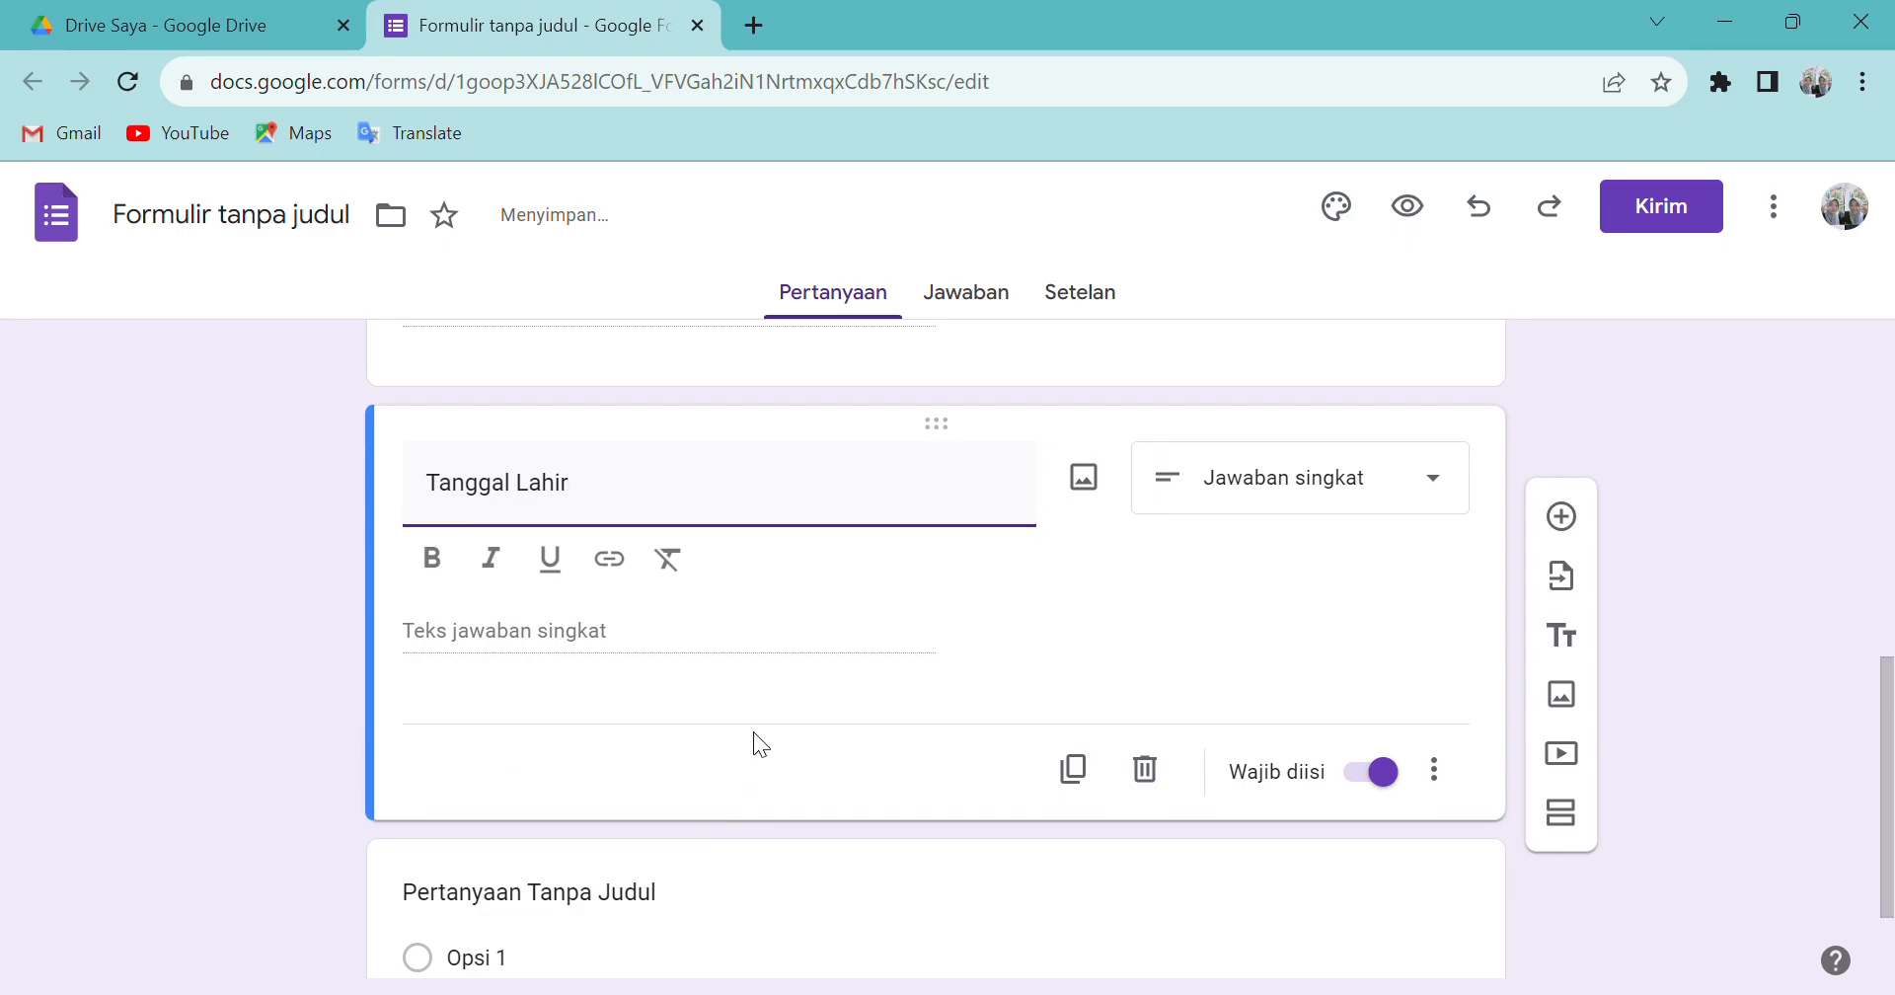
{"action": "left_click", "coordinate": [1447, 489]}
{"action": "scroll", "coordinate": [1340, 840], "scroll_direction": "down", "scroll_amount": 1}
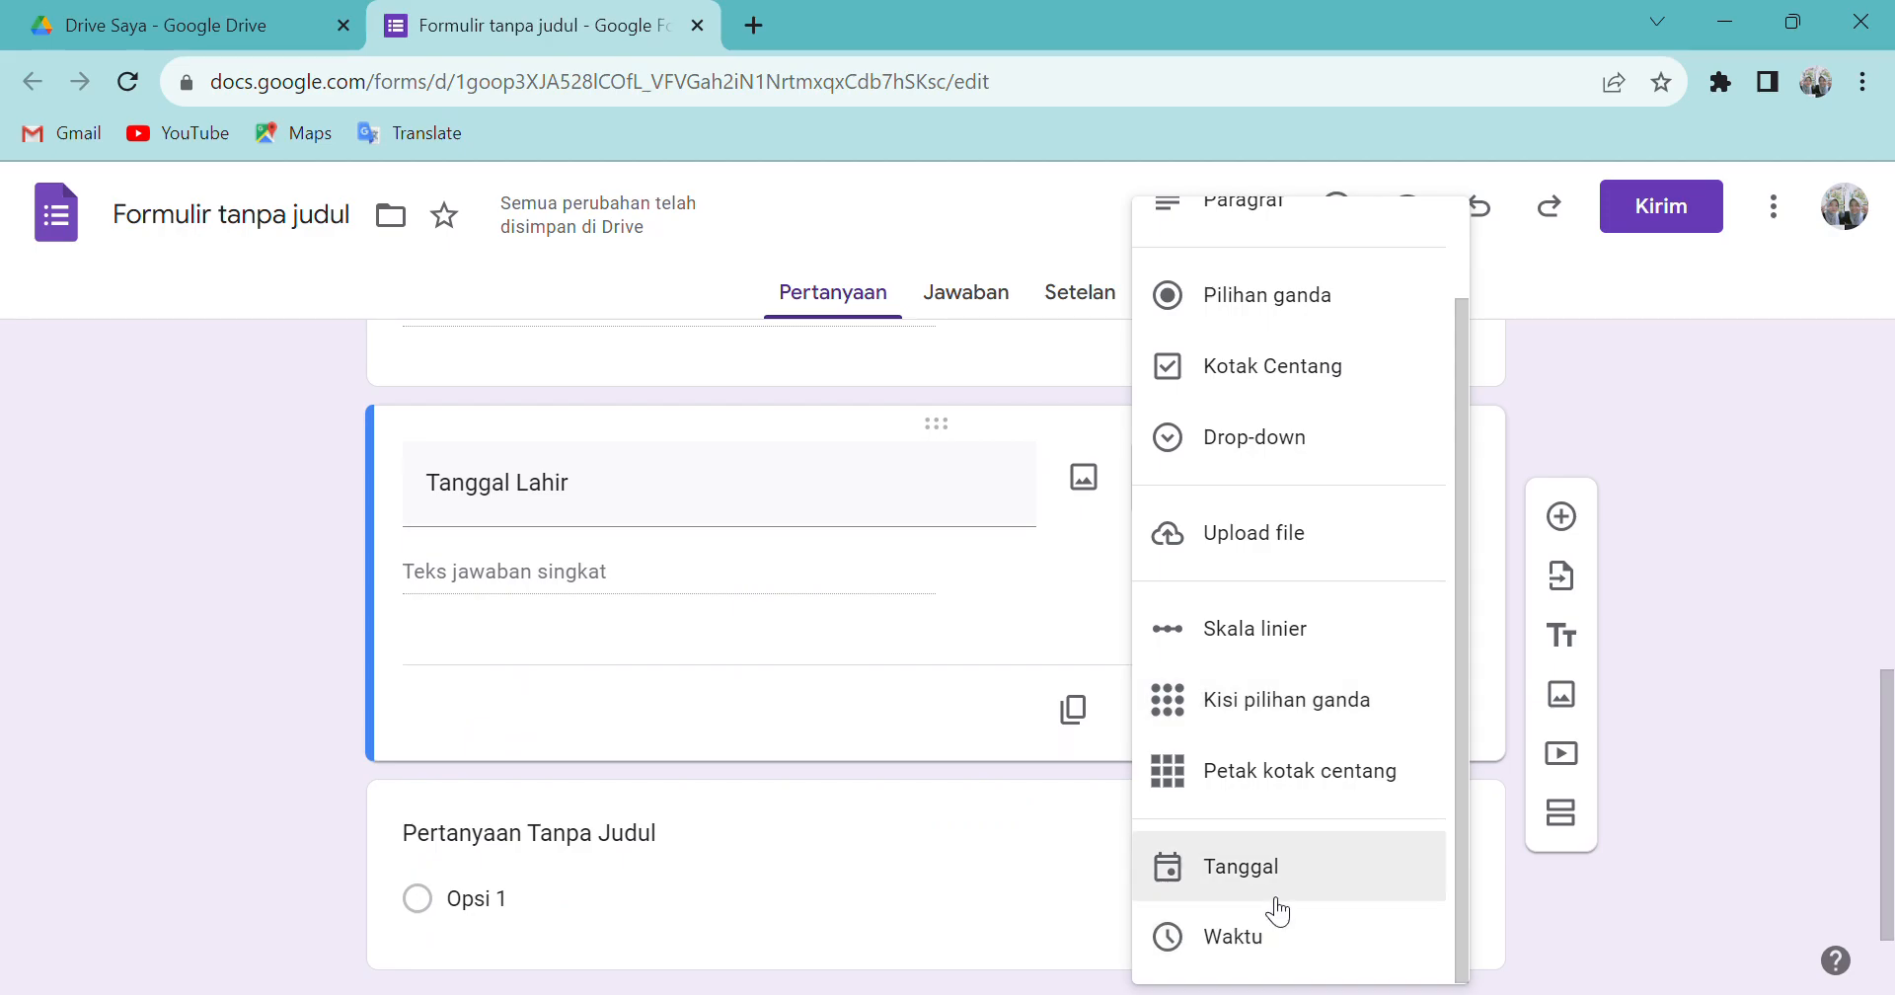
{"action": "left_click", "coordinate": [1253, 875]}
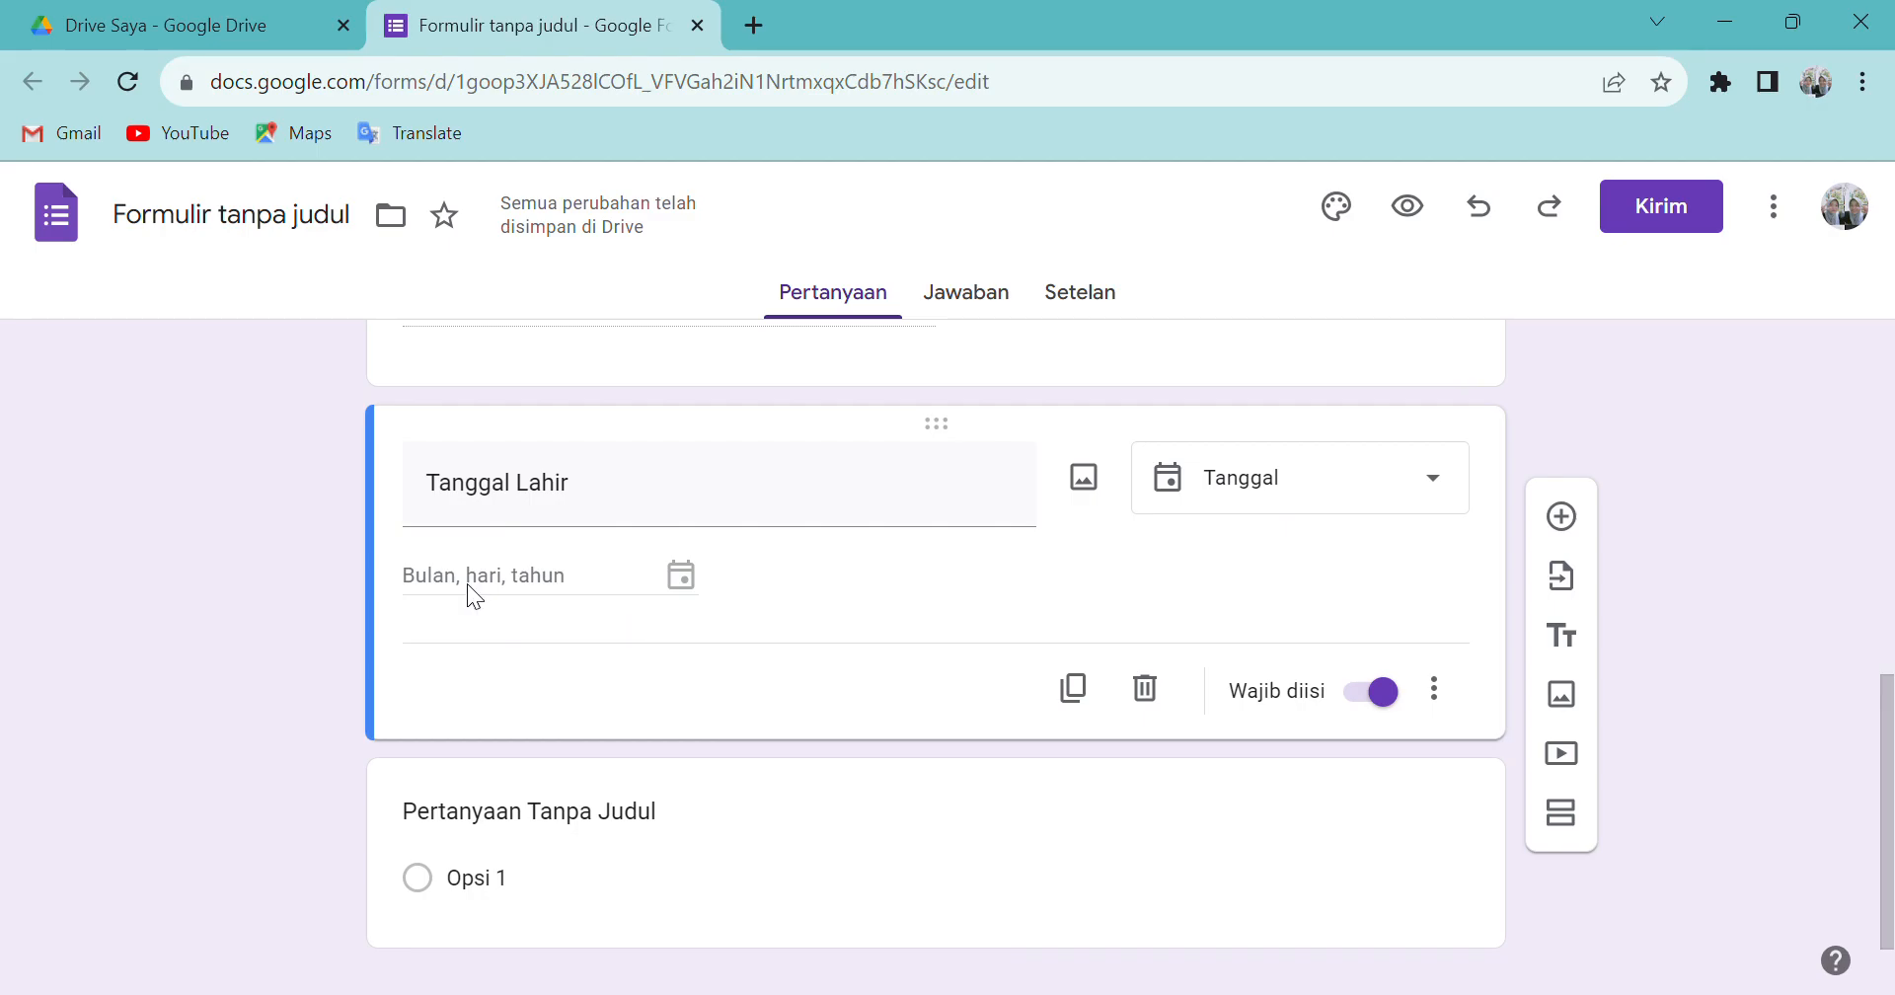
- Duplicate the Tanggal Lahir question and retitle the copy "Jenis Kelamin"
{"action": "left_click", "coordinate": [1073, 688]}
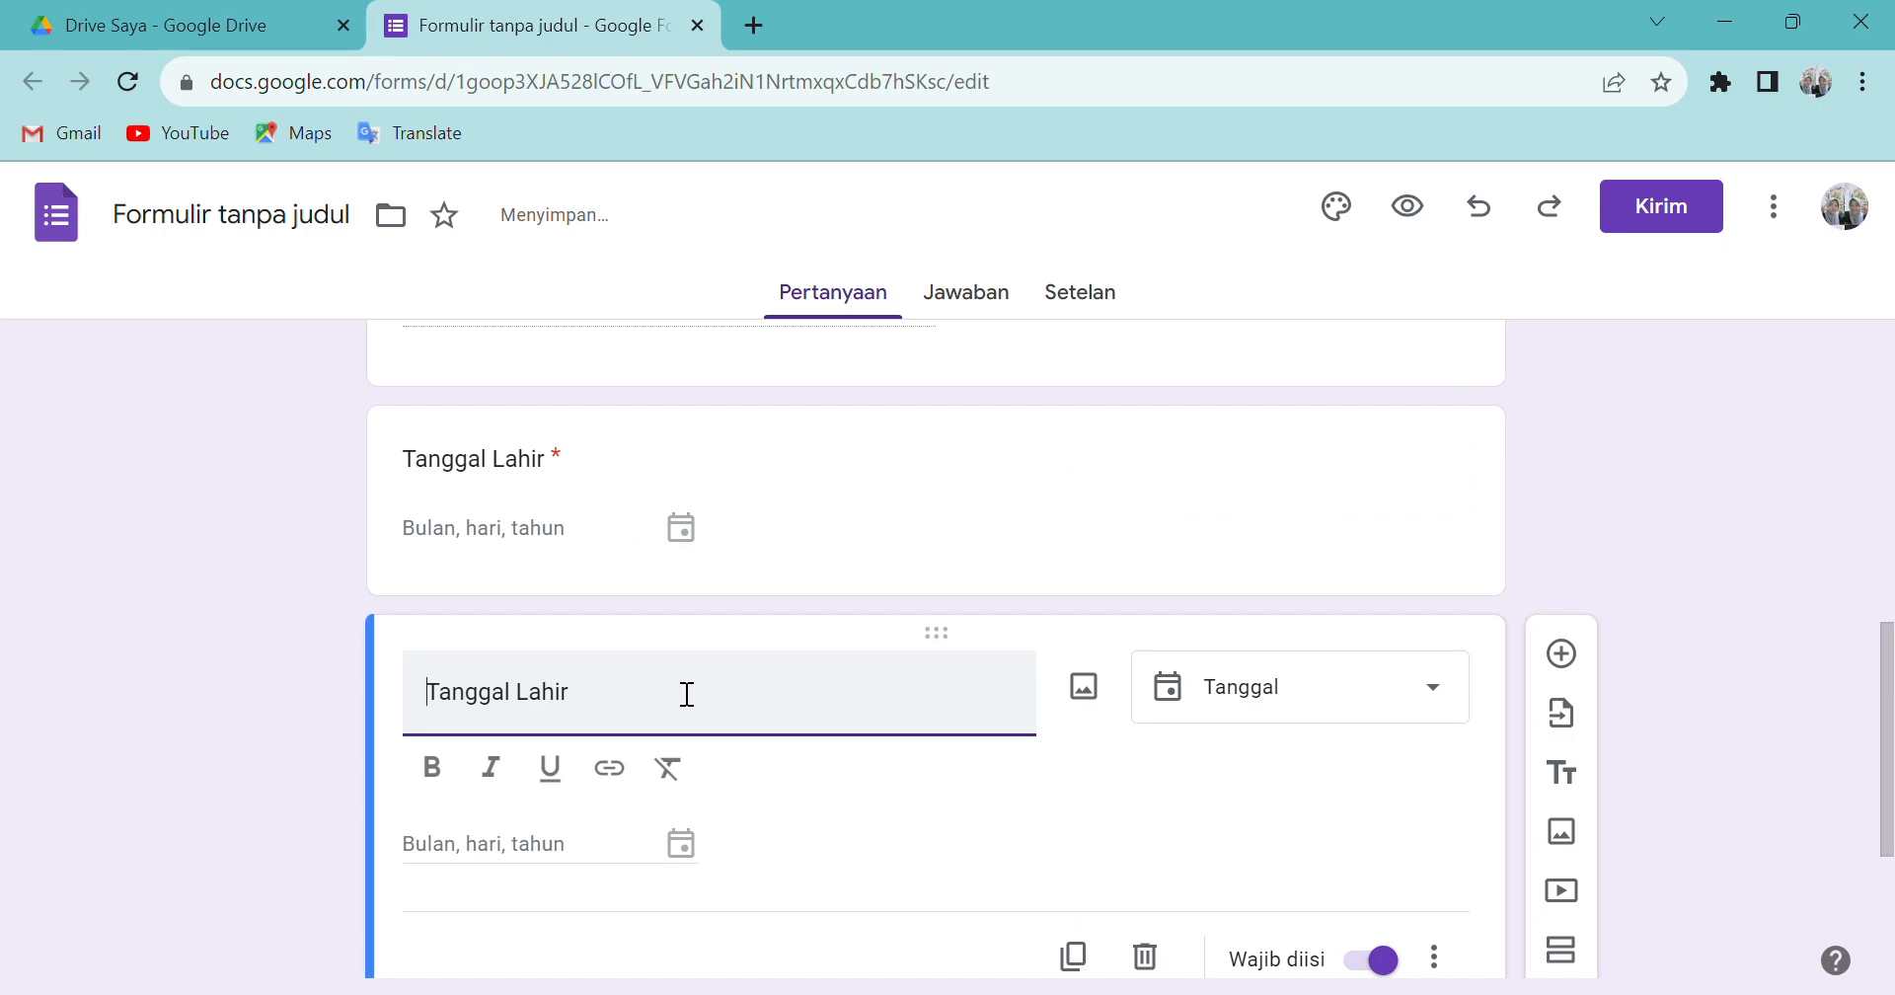
{"action": "left_click_drag", "start_coordinate": [652, 707], "coordinate": [440, 740]}
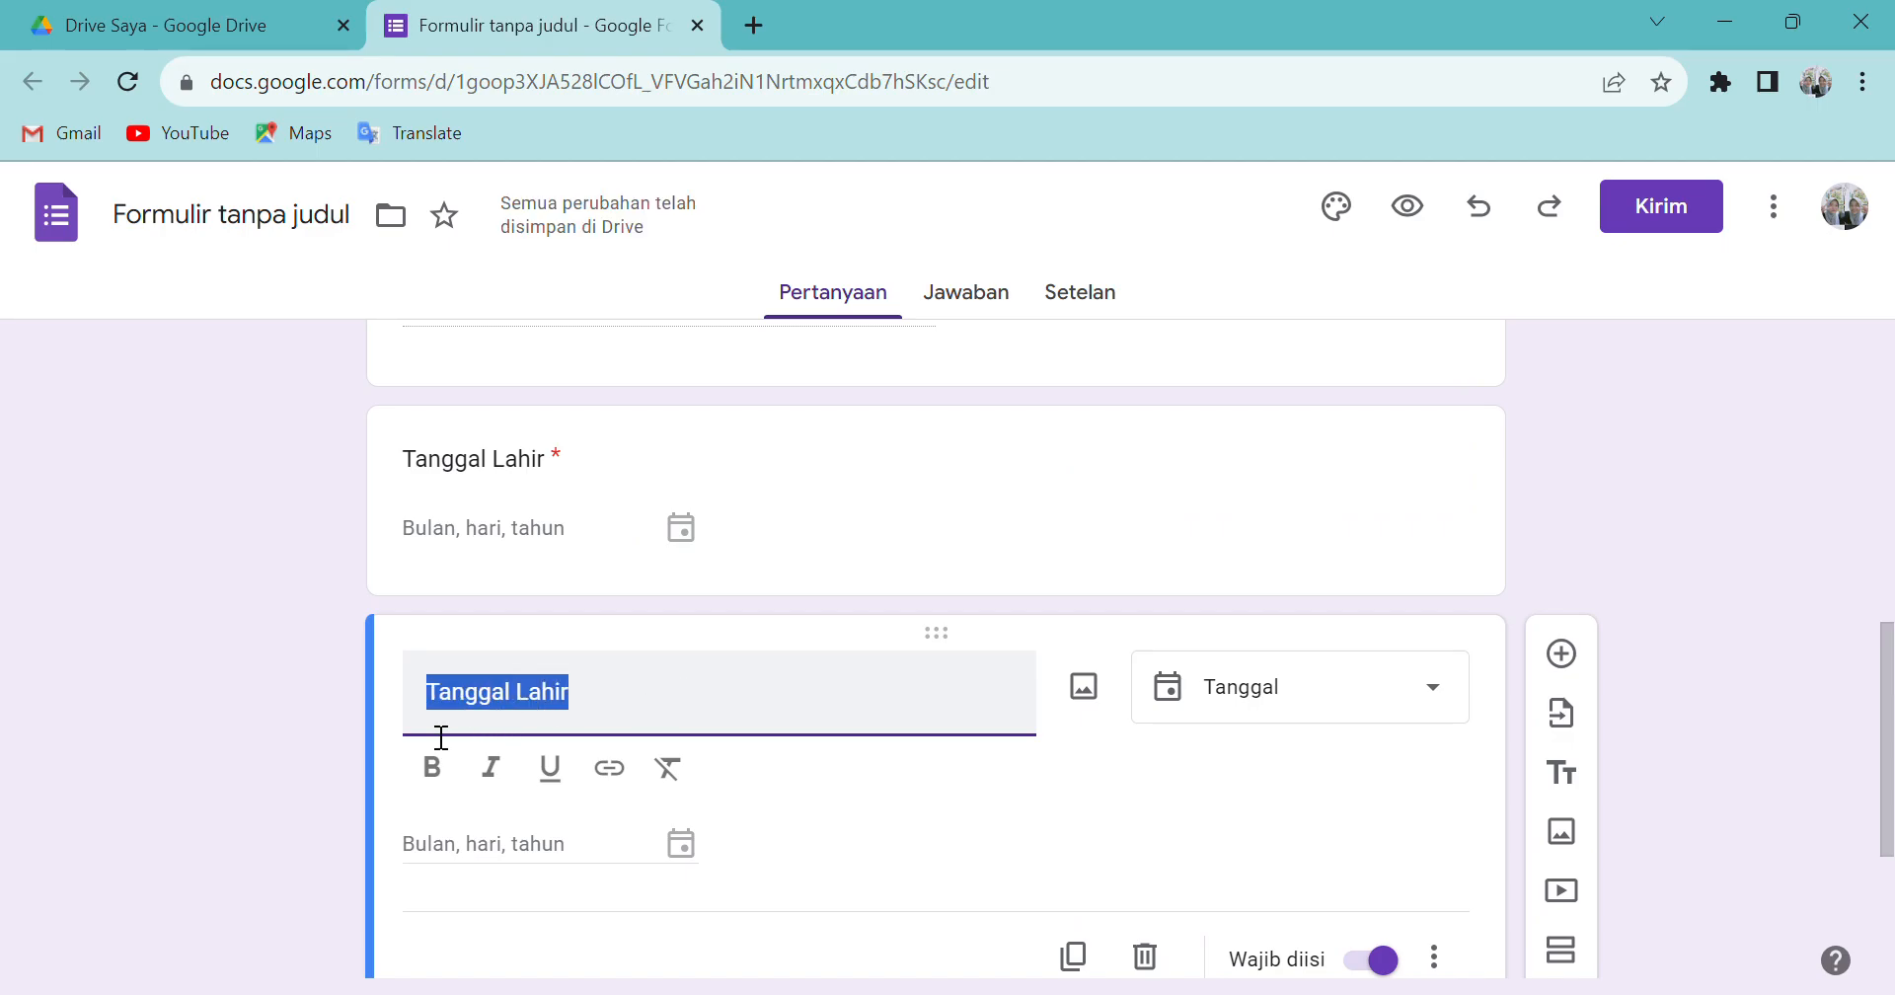
{"action": "type", "text": "J"}
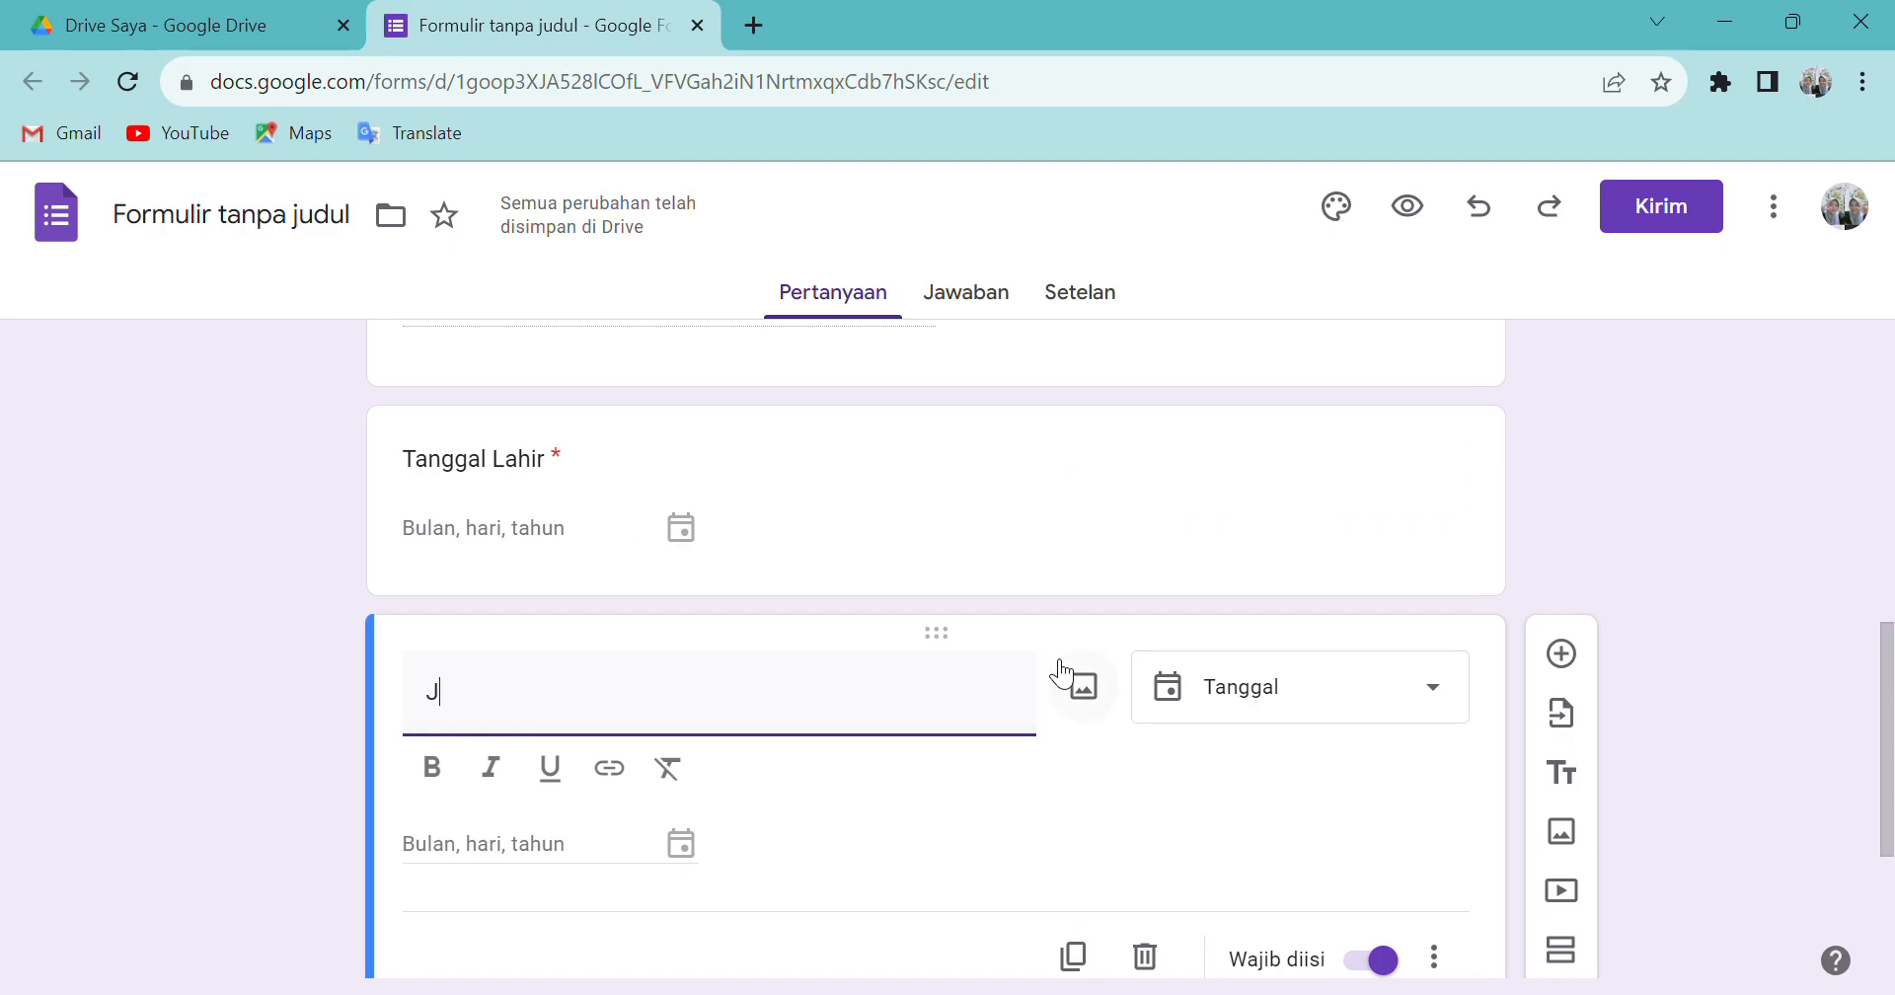
{"action": "type", "text": "enis Kelamin"}
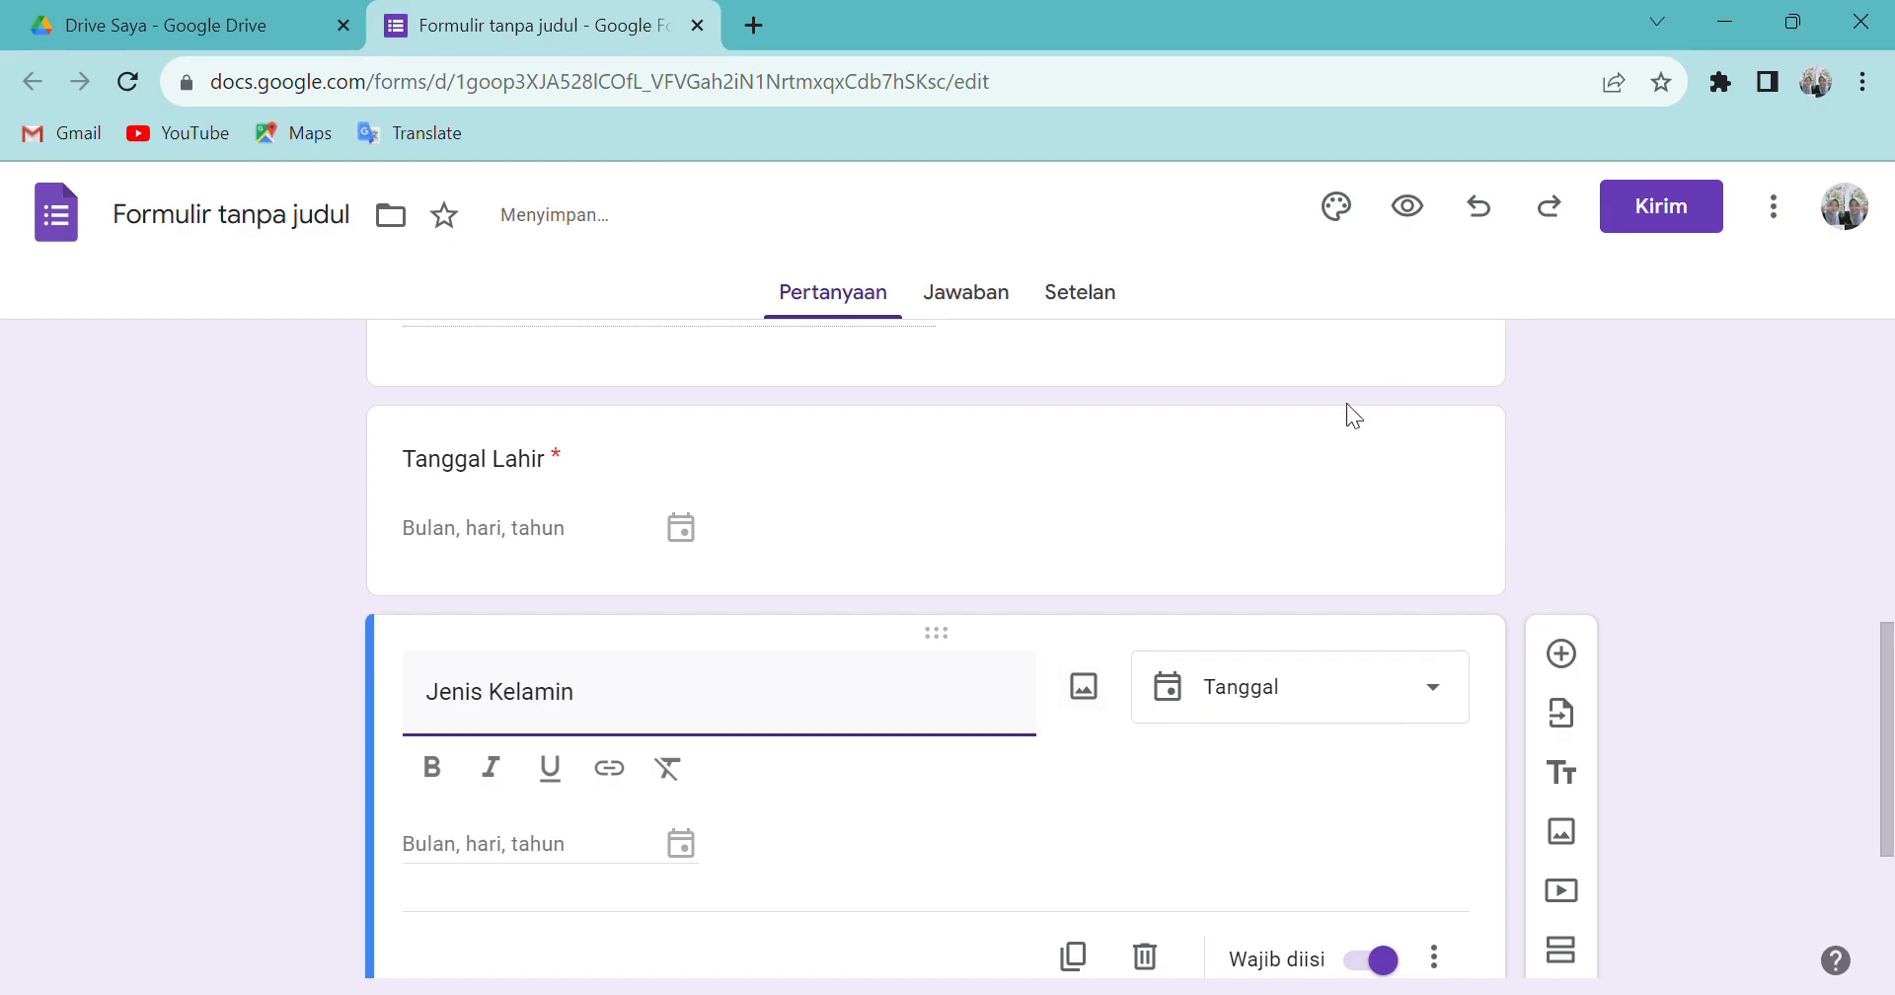
- Change the answer type of the Jenis Kelamin question to Pilihan ganda (multiple choice)
{"action": "scroll", "coordinate": [957, 647], "scroll_direction": "down", "scroll_amount": 2}
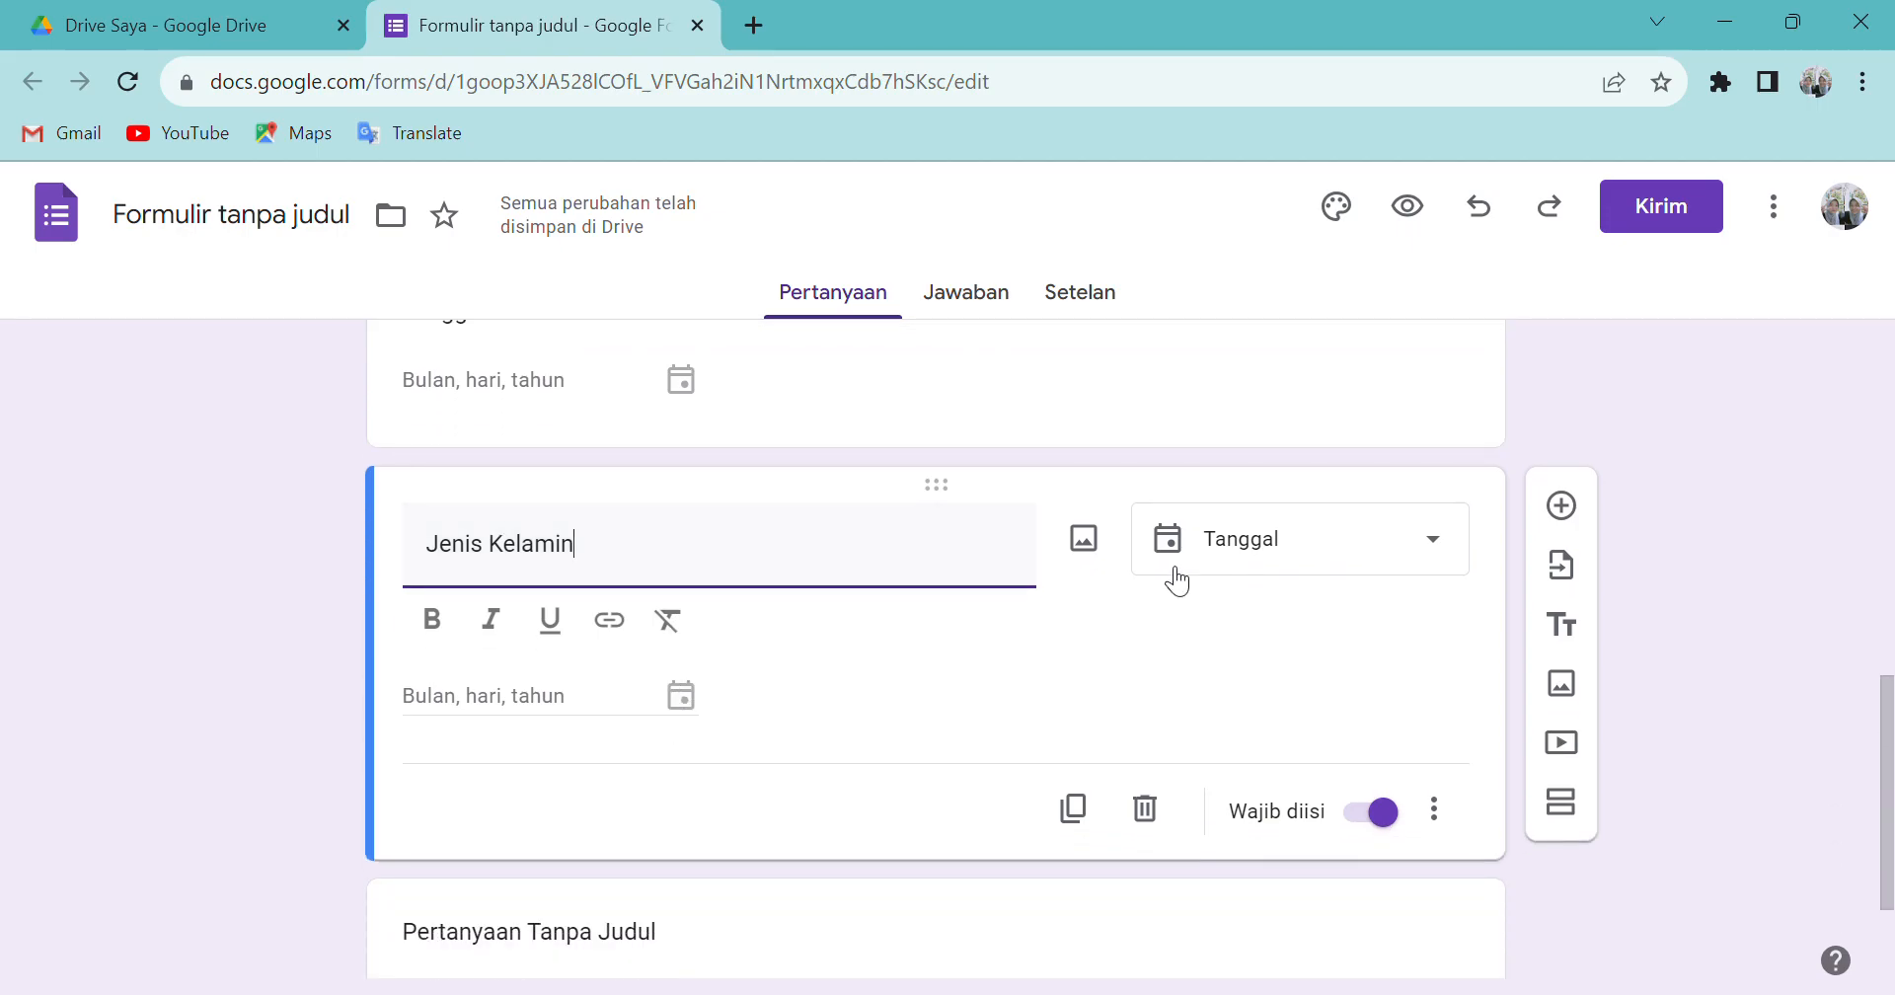
{"action": "left_click", "coordinate": [1427, 552]}
{"action": "left_click", "coordinate": [1360, 306]}
{"action": "left_click", "coordinate": [1206, 570]}
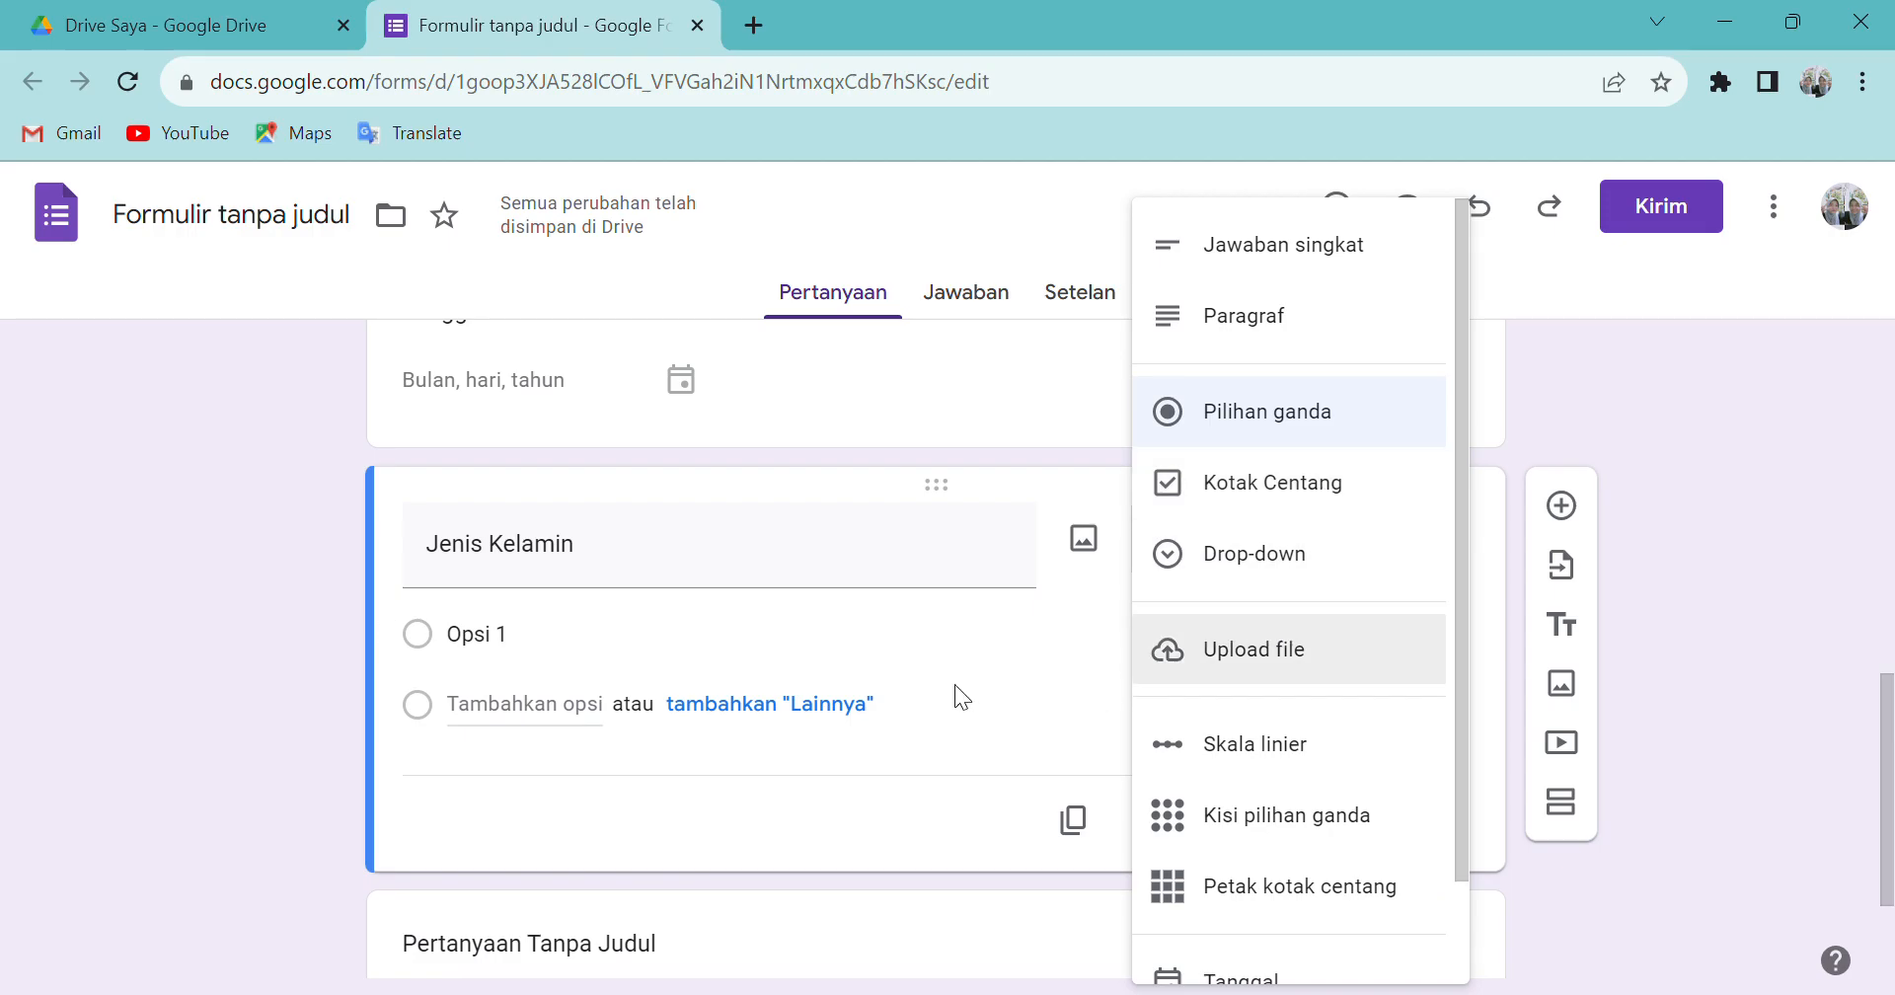
- Give the Jenis Kelamin question the two answer options "Laki-laki" and "Perempuan"
{"action": "left_click", "coordinate": [479, 632]}
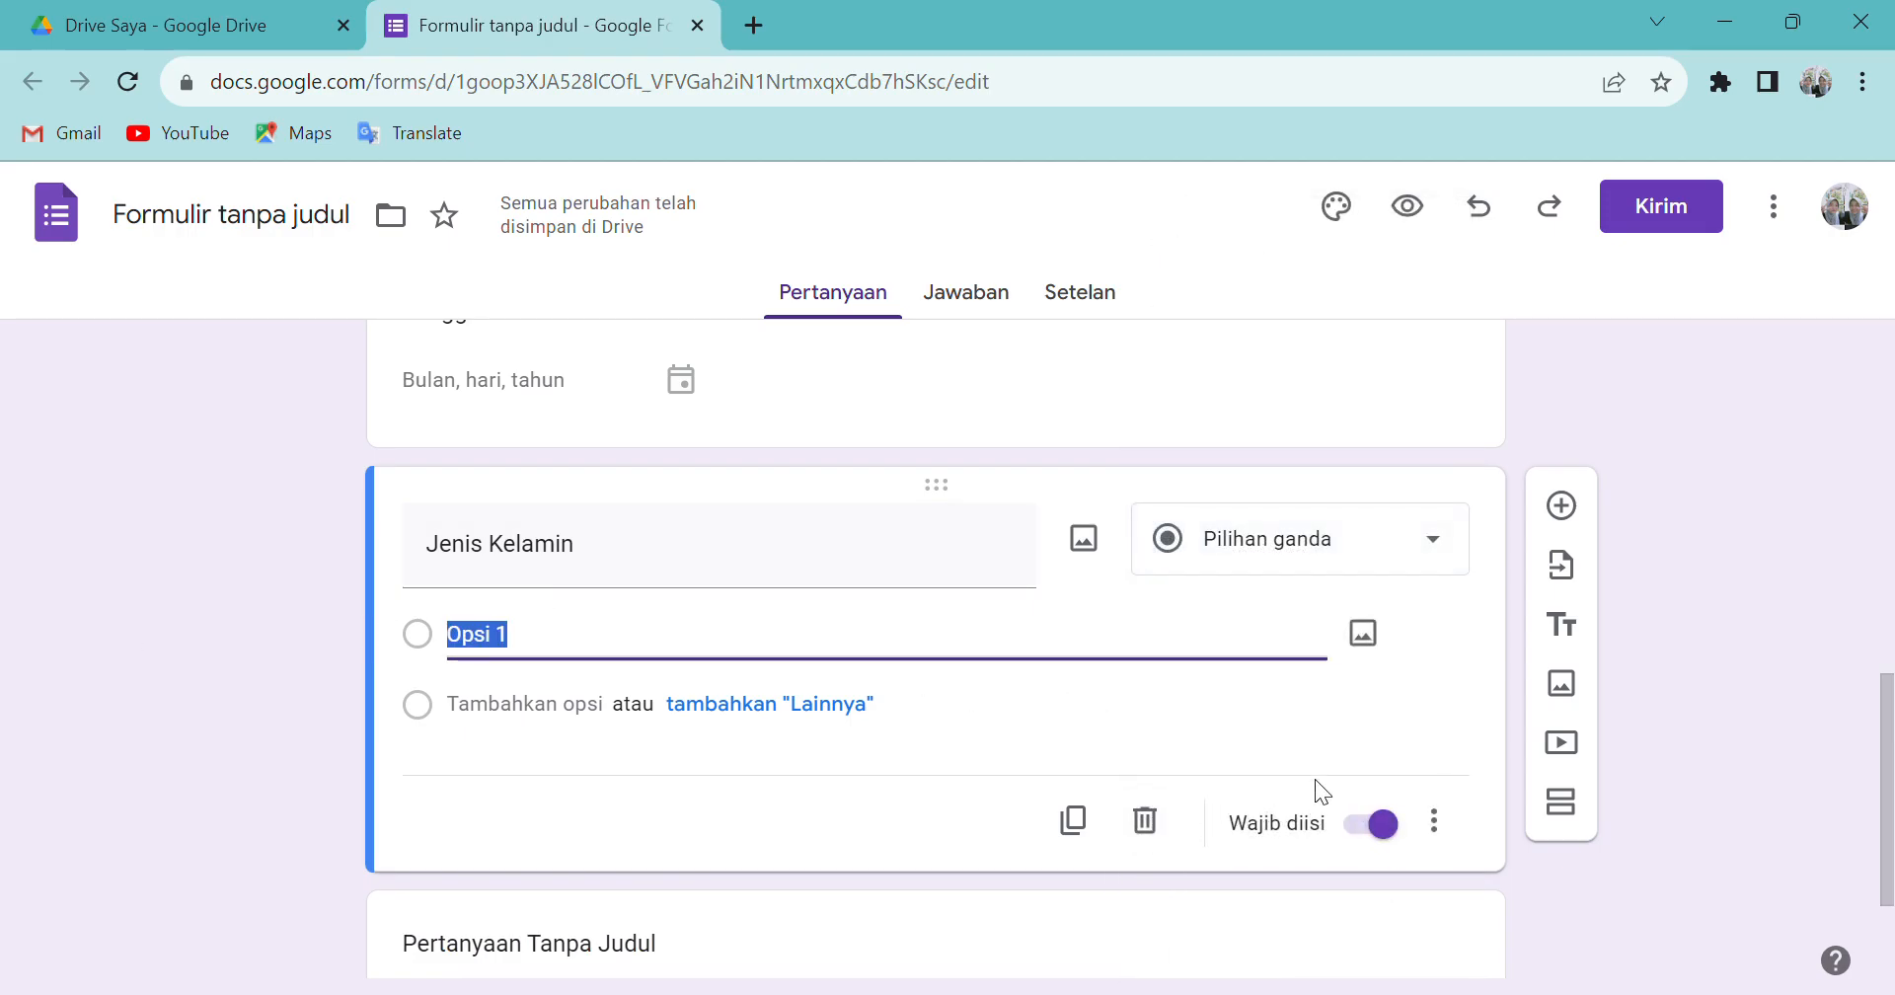
{"action": "type", "text": "La"}
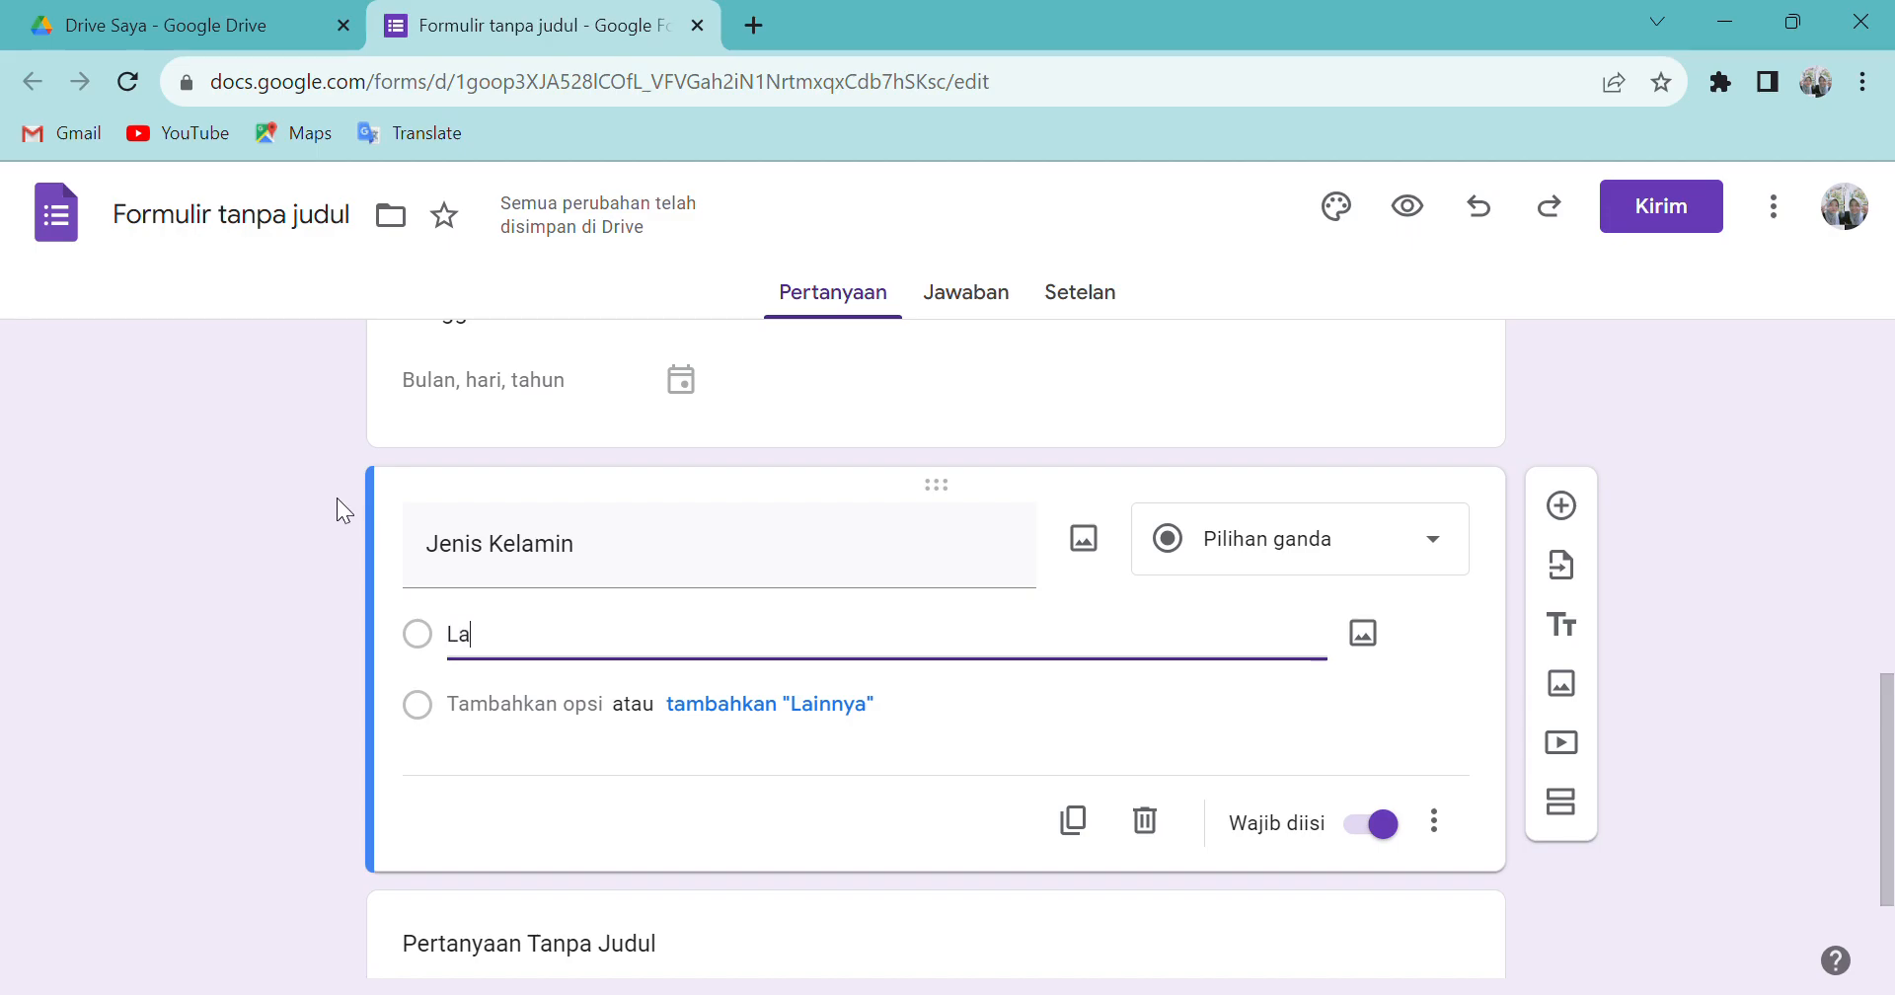
{"action": "type", "text": "ki-laki"}
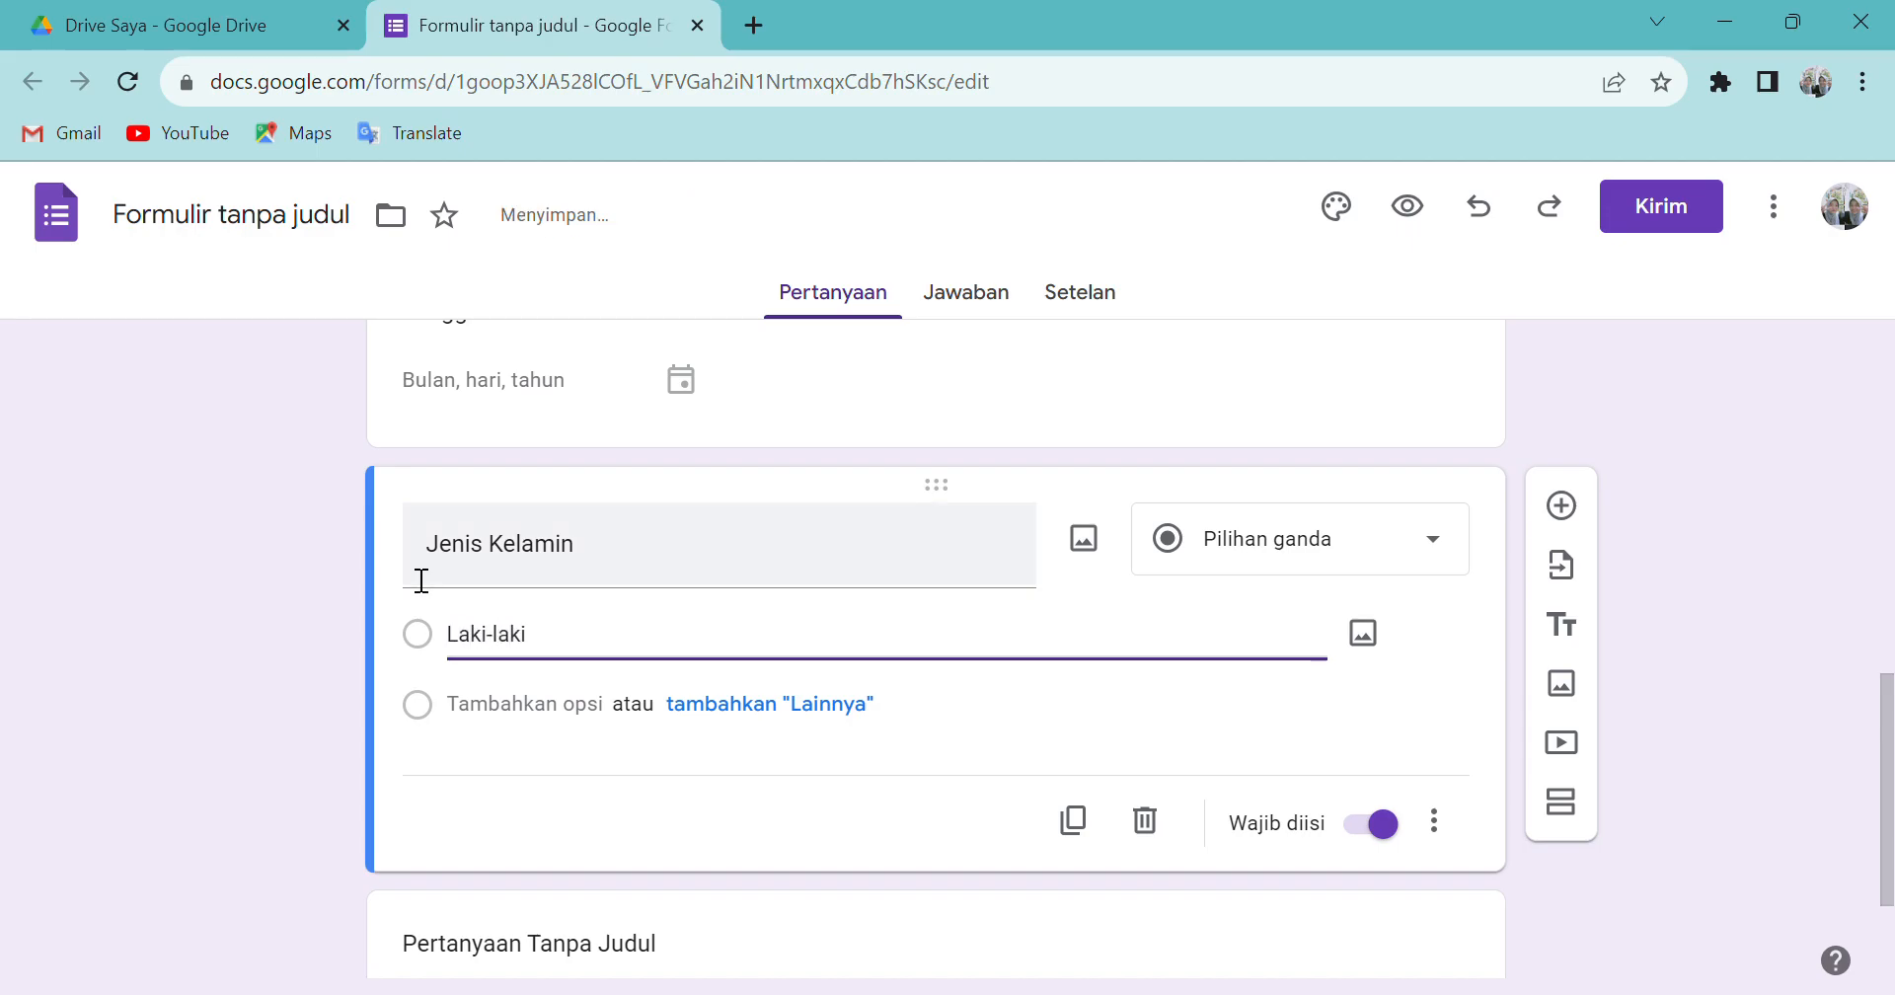
{"action": "key", "text": "Return"}
{"action": "type", "text": "Perempuan"}
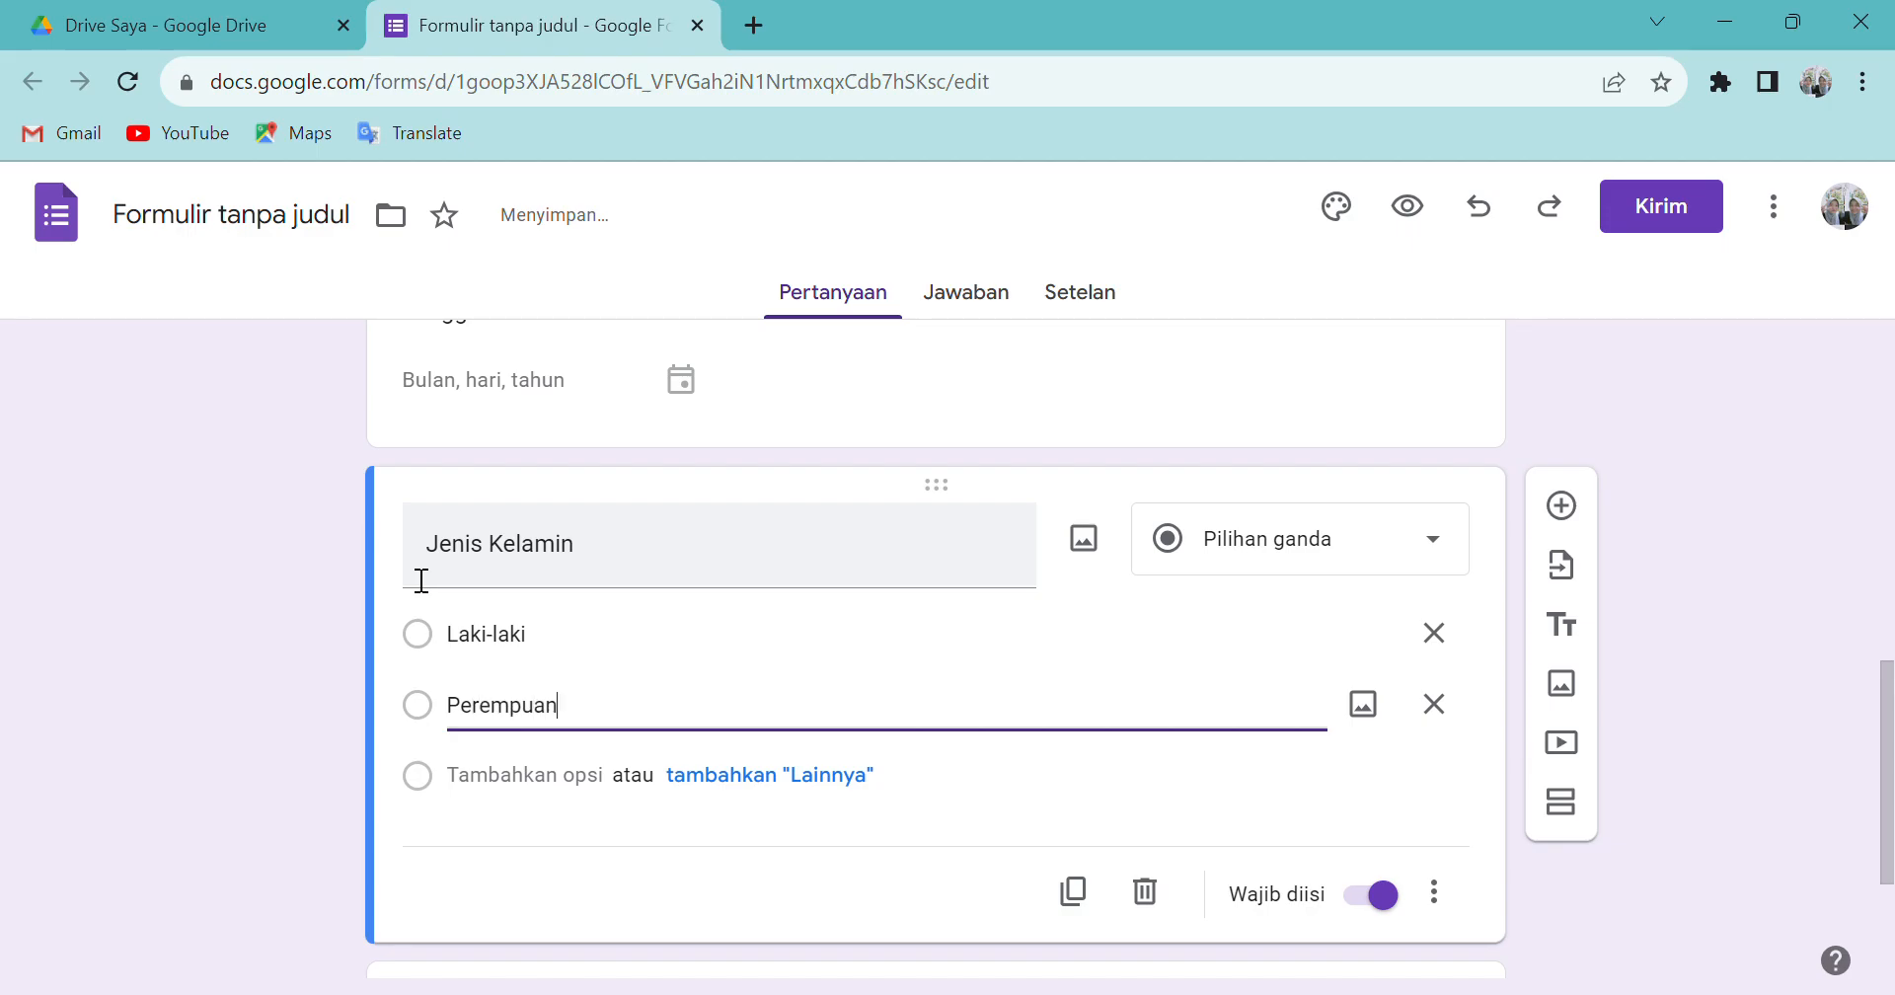
- Duplicate the Jenis Kelamin question and turn the copy into a Jawaban singkat (short answer) question titled "Alamat"
{"action": "left_click", "coordinate": [1072, 892]}
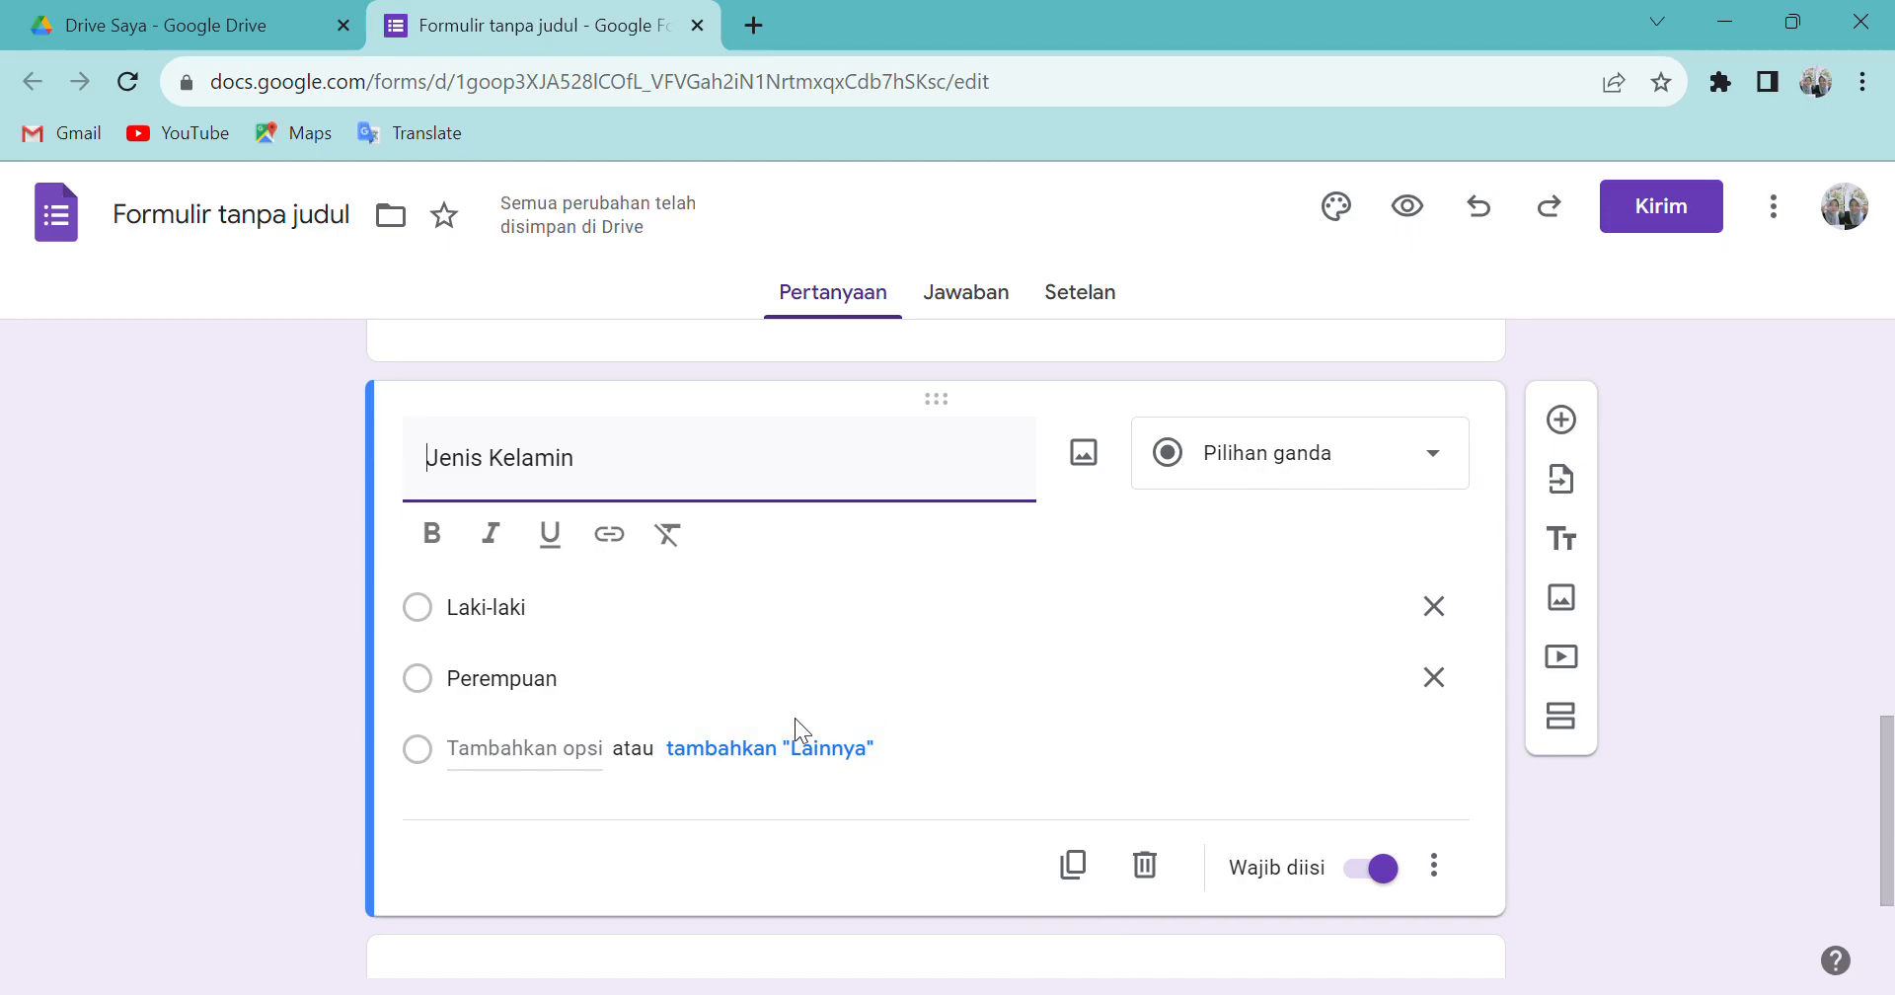
{"action": "left_click_drag", "start_coordinate": [592, 457], "coordinate": [280, 502]}
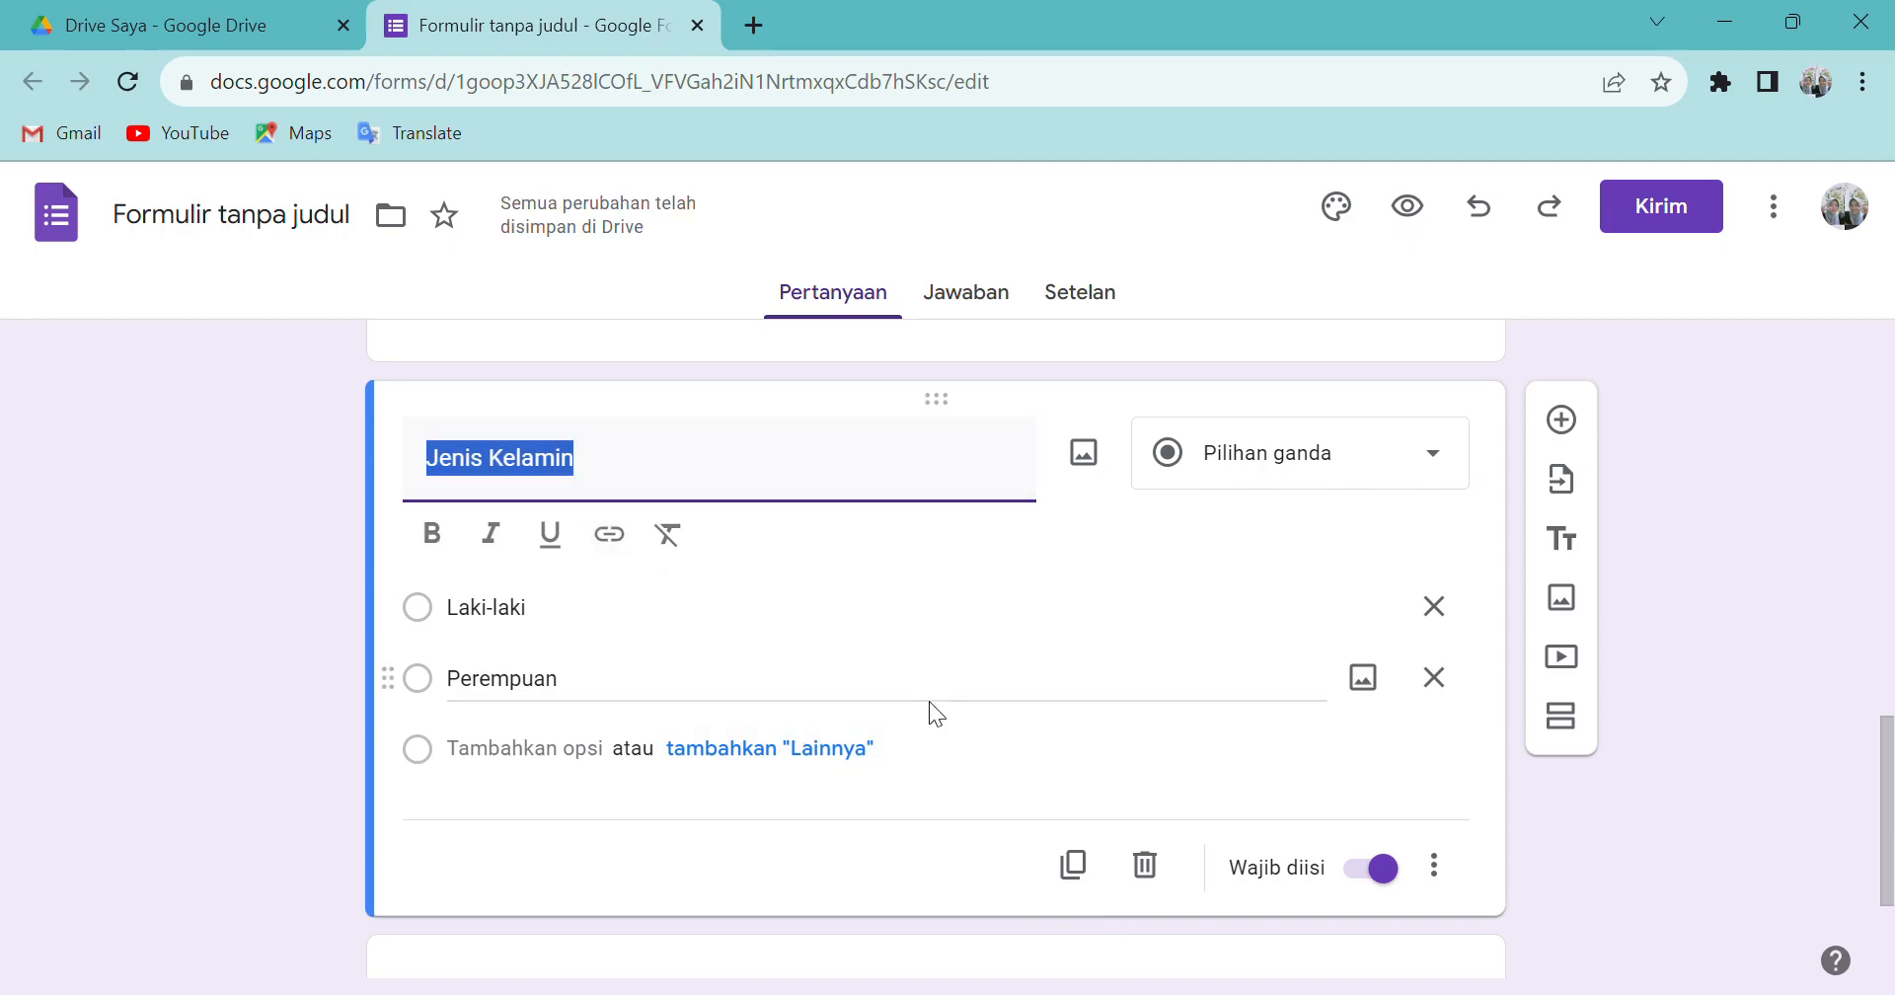
{"action": "type", "text": "Alamat"}
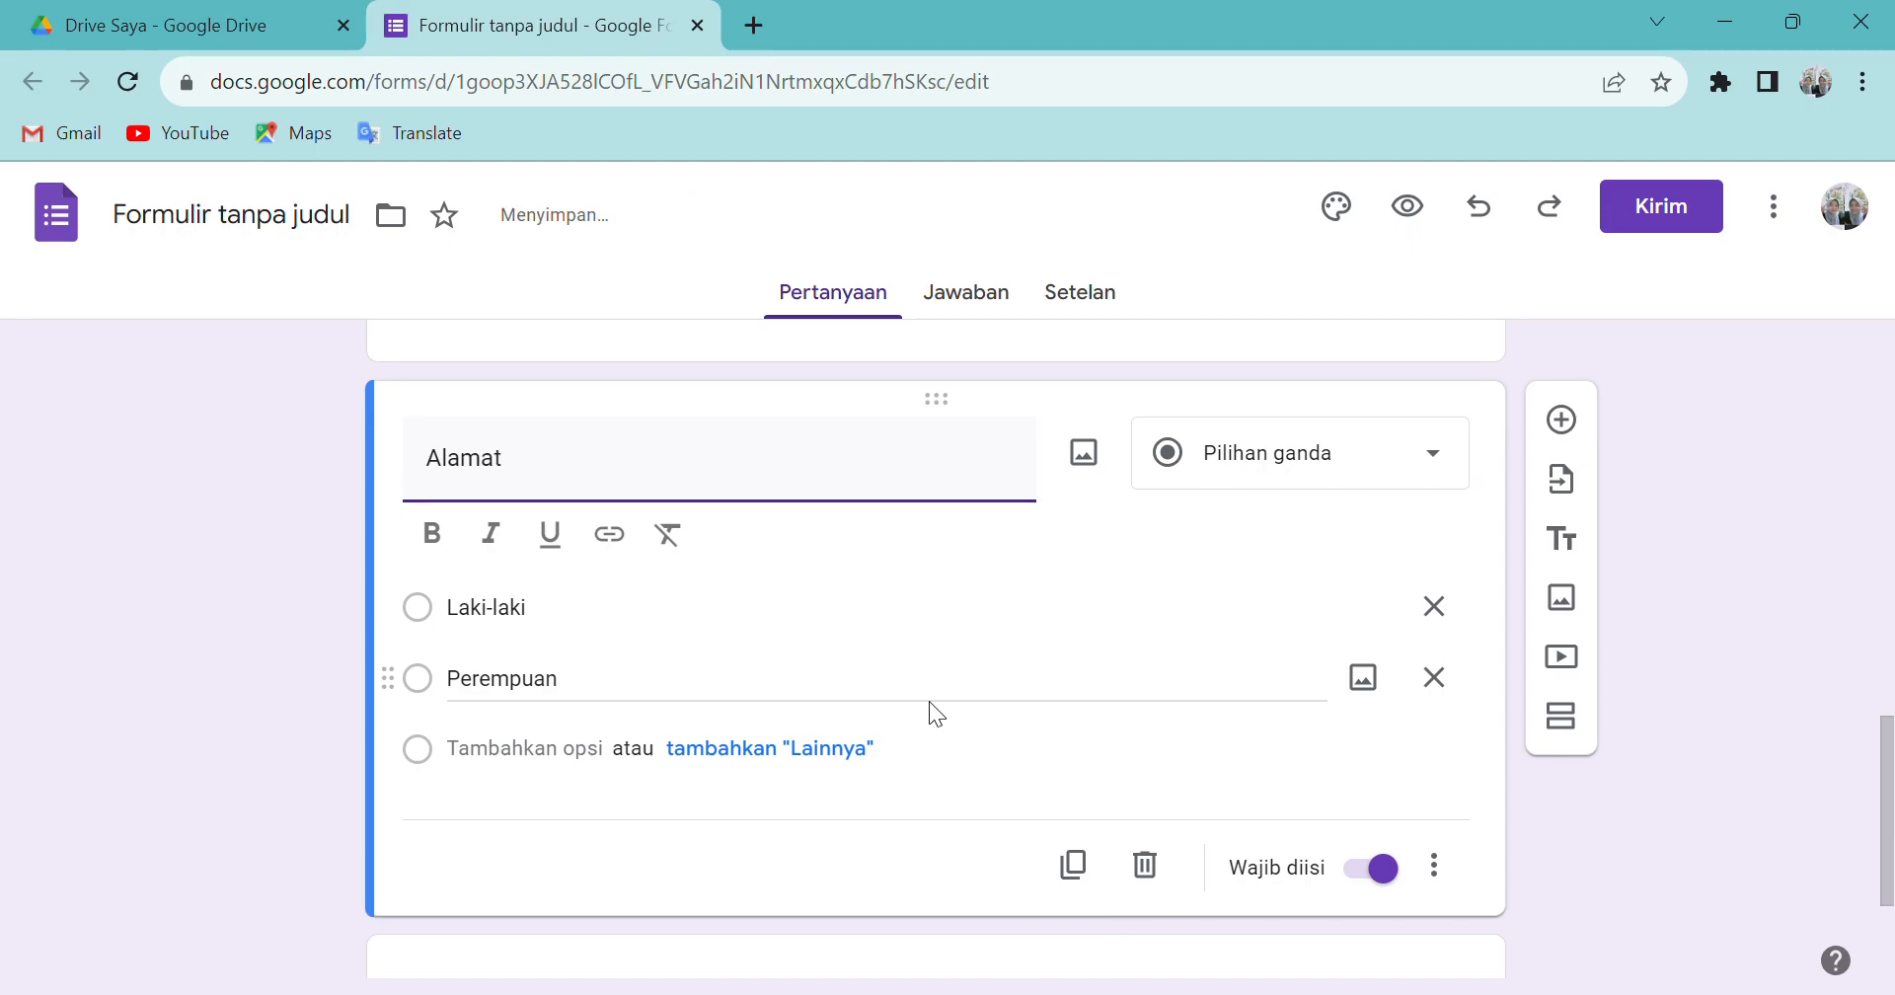
{"action": "left_click", "coordinate": [1411, 469]}
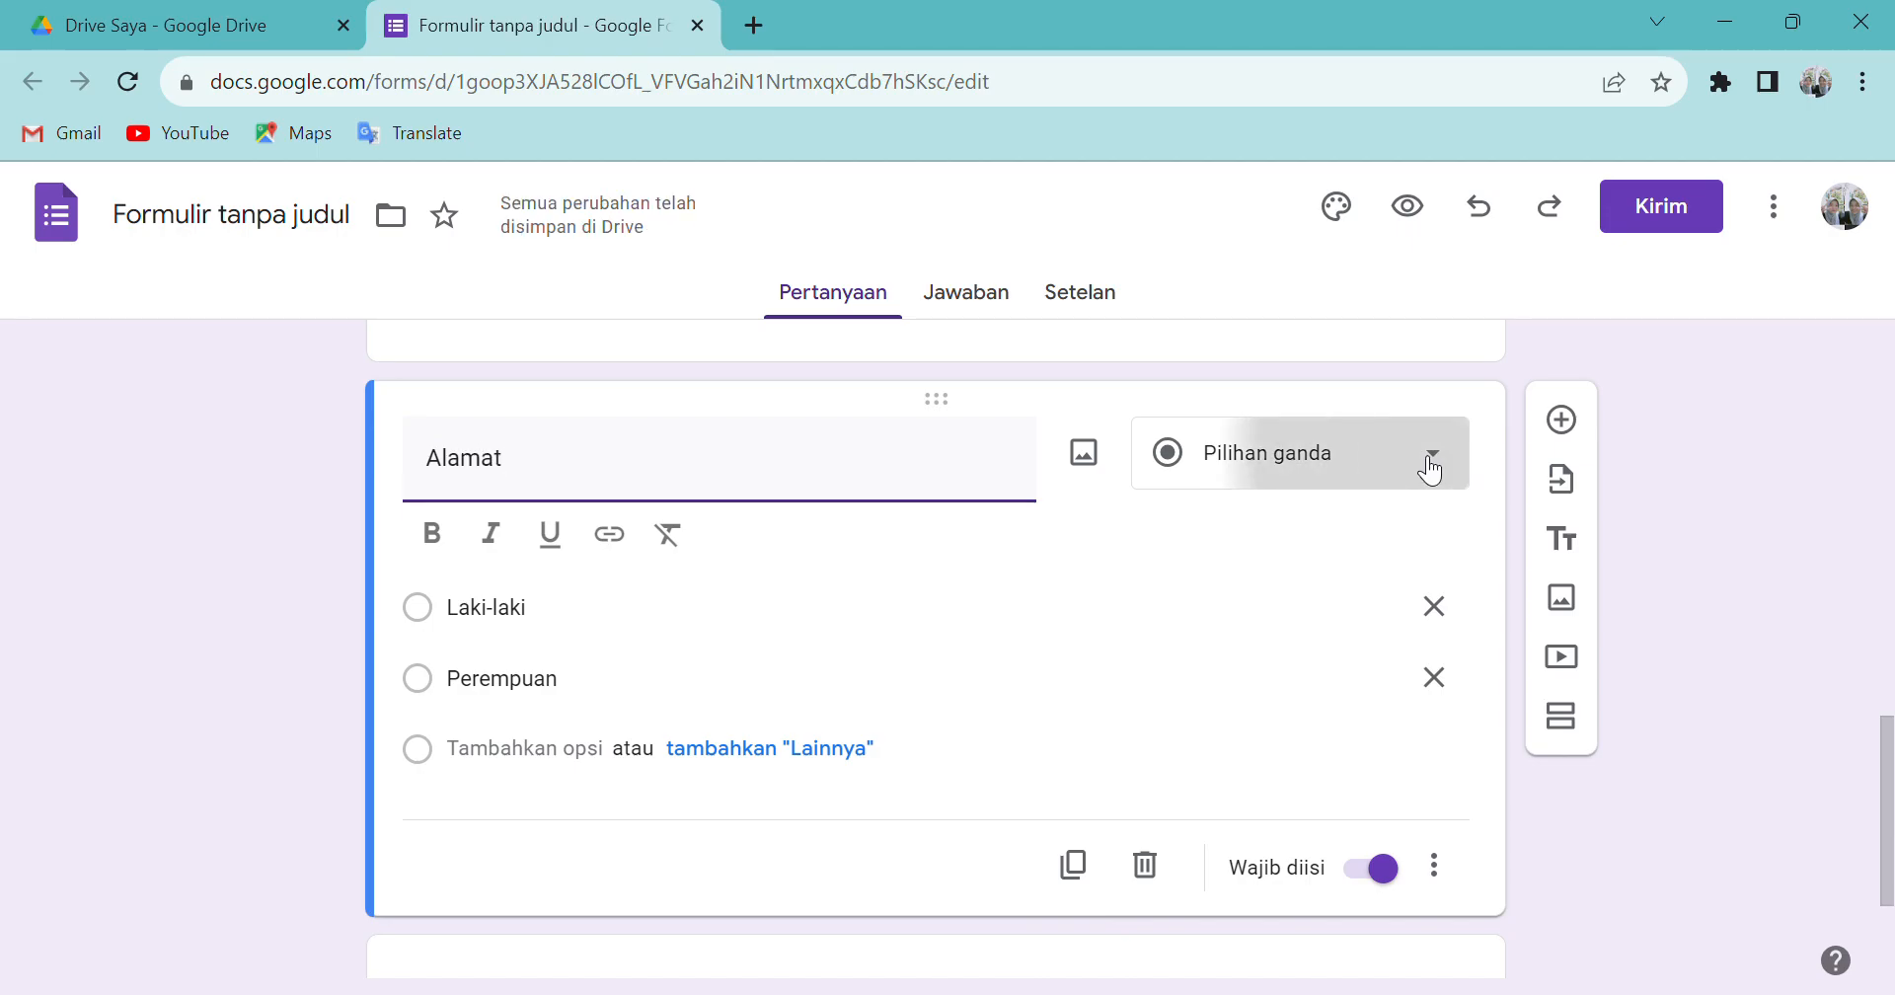
{"action": "left_click", "coordinate": [1288, 259]}
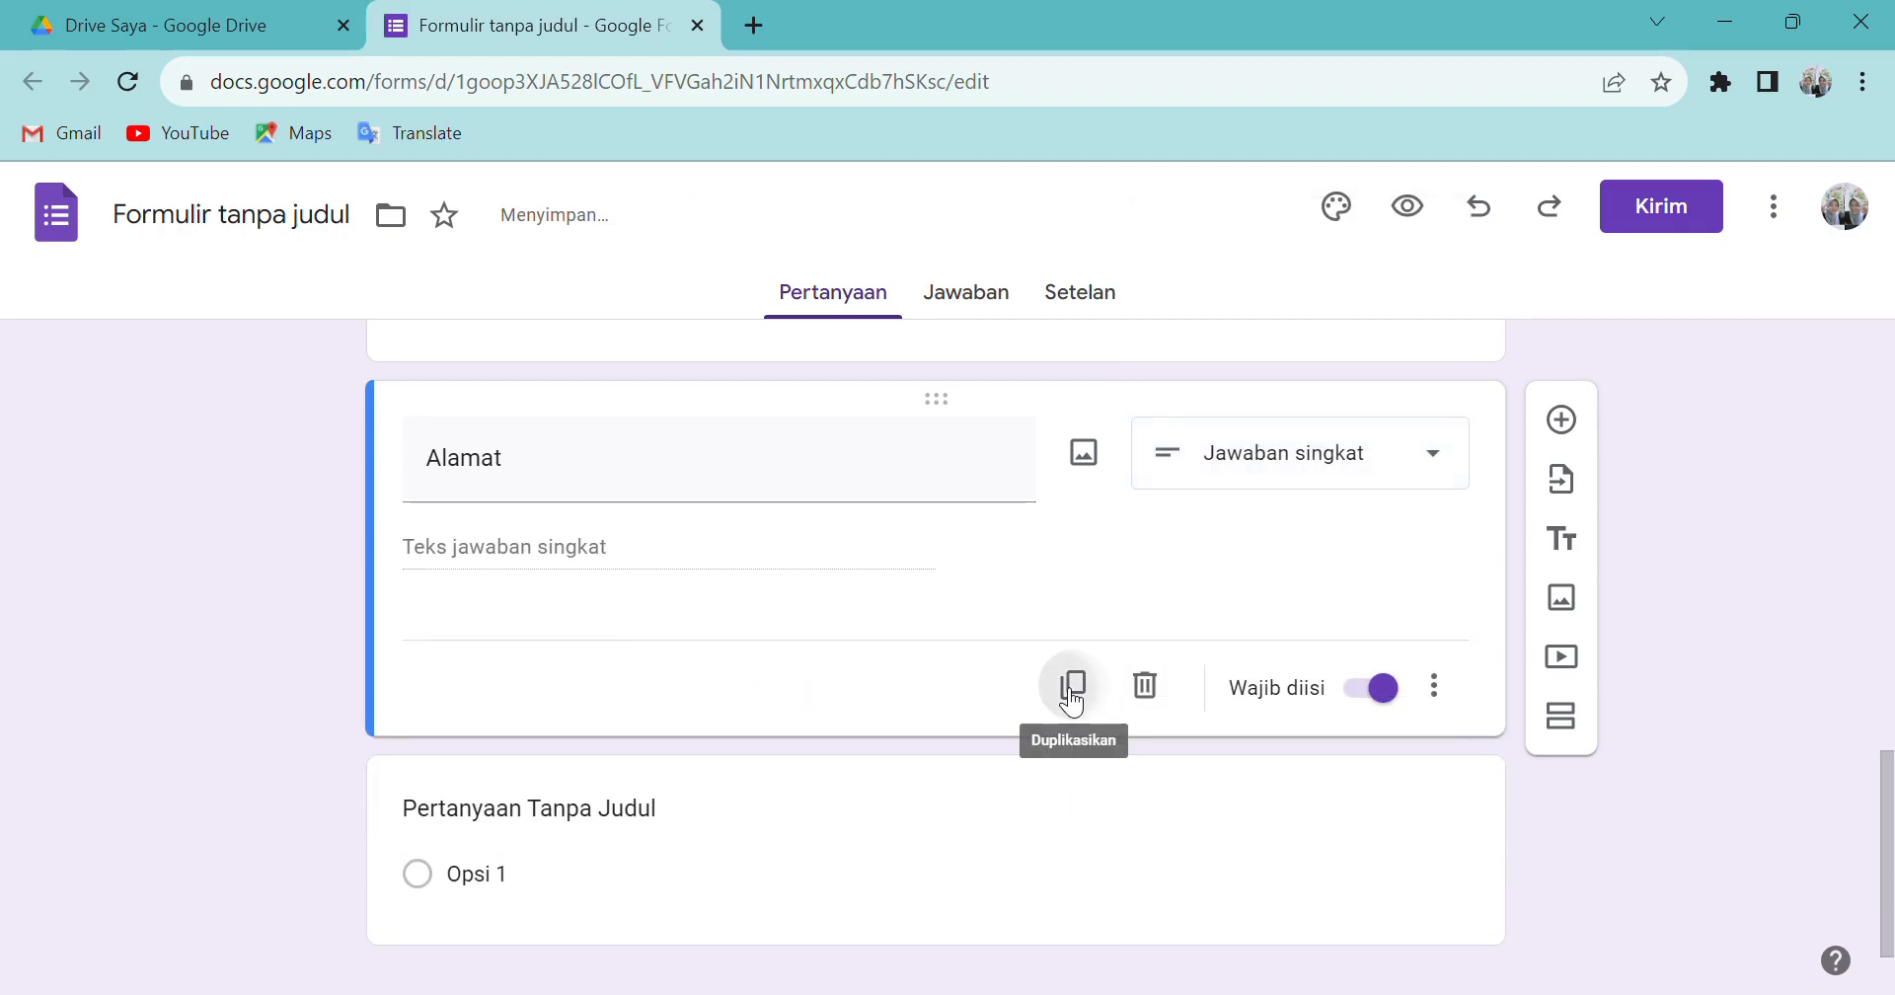
- Duplicate the Alamat question and retitle the copy "Nomor Induk Mahasiswa"
{"action": "left_click", "coordinate": [1073, 685]}
{"action": "left_click_drag", "start_coordinate": [635, 706], "coordinate": [347, 717]}
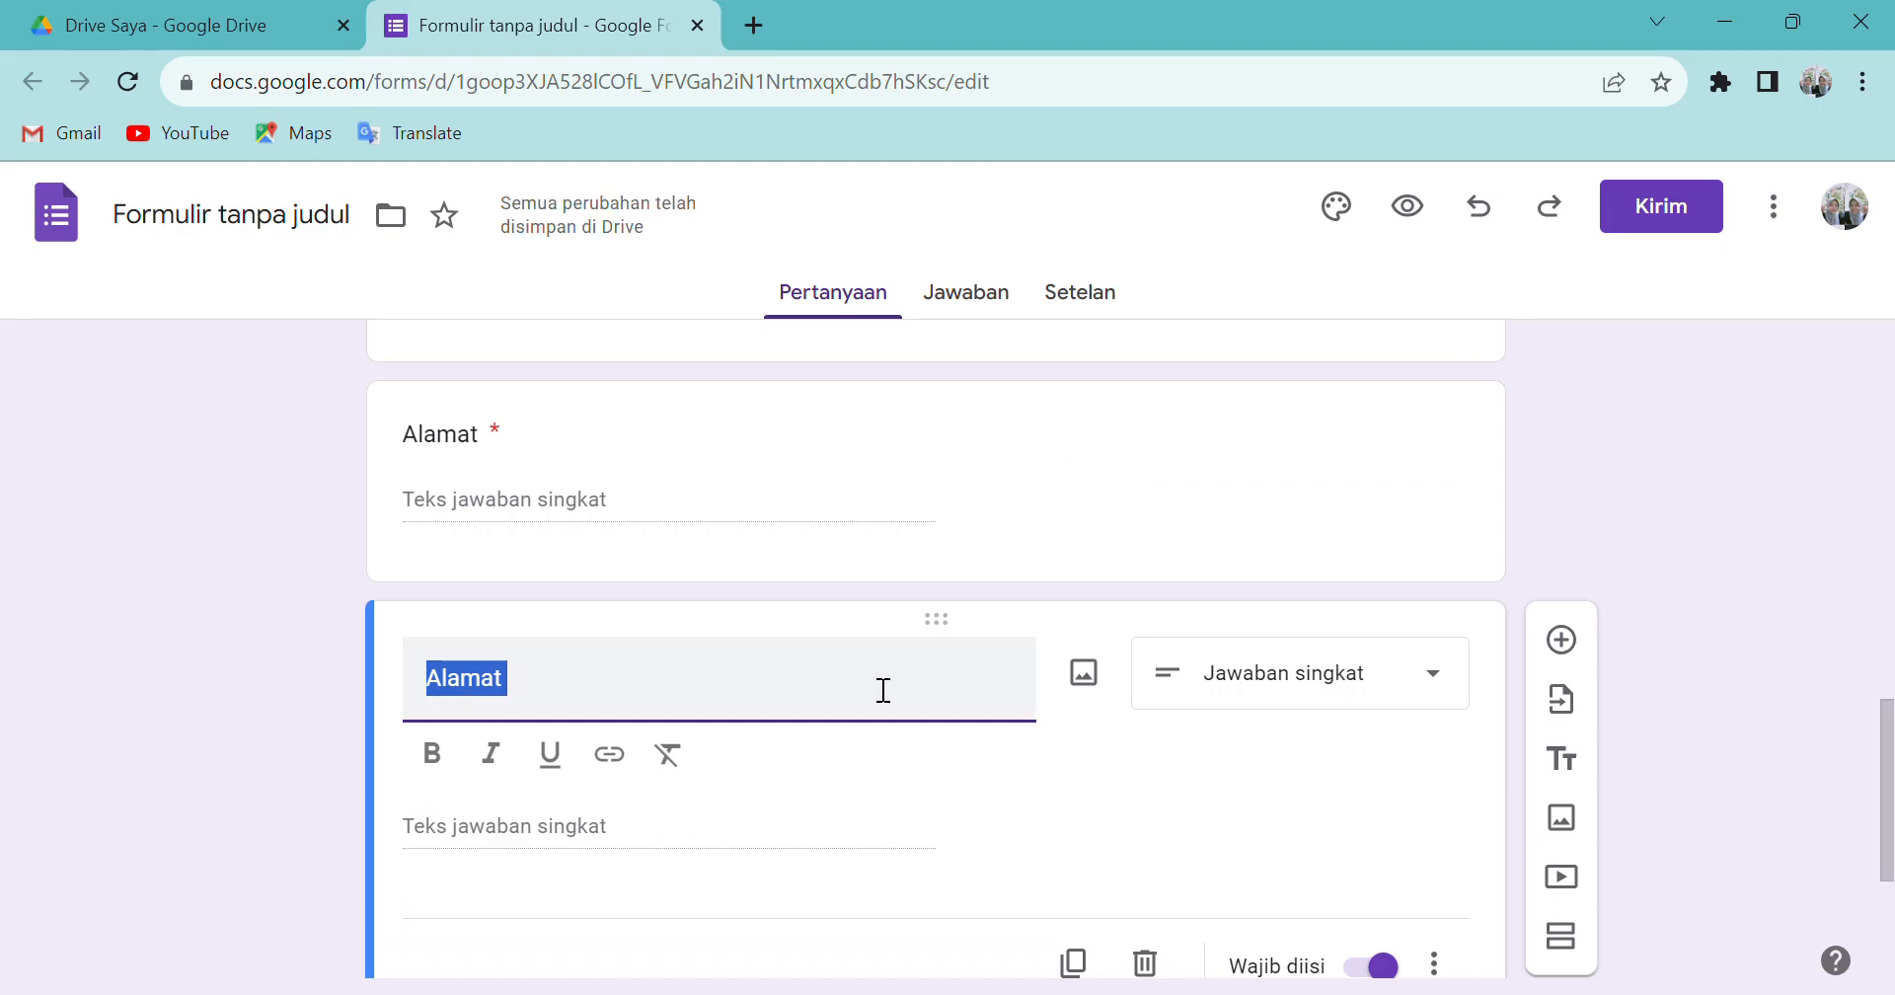
{"action": "type", "text": "Nomor Induk M"}
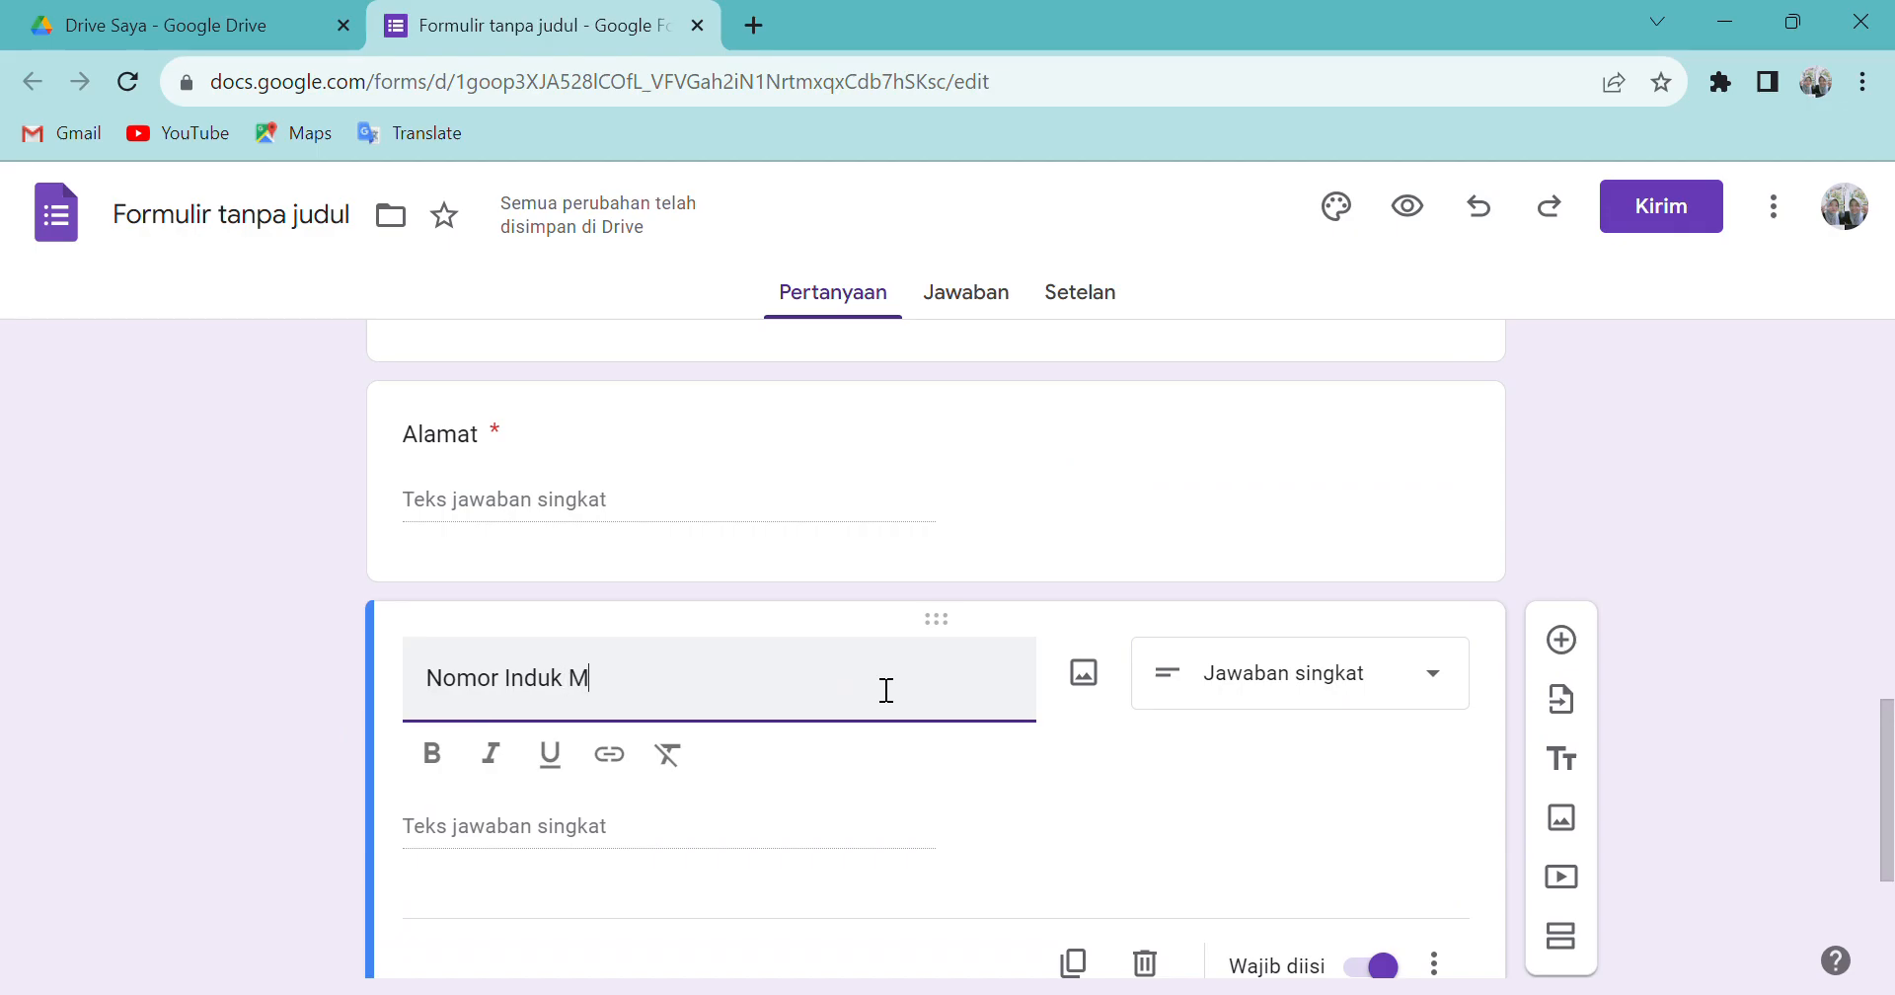
{"action": "type", "text": "ahasiswa"}
- Duplicate the Nomor Induk Mahasiswa question and retitle the copy "Fakultas"
{"action": "scroll", "coordinate": [1430, 681], "scroll_direction": "down", "scroll_amount": 2}
{"action": "left_click", "coordinate": [1083, 815]}
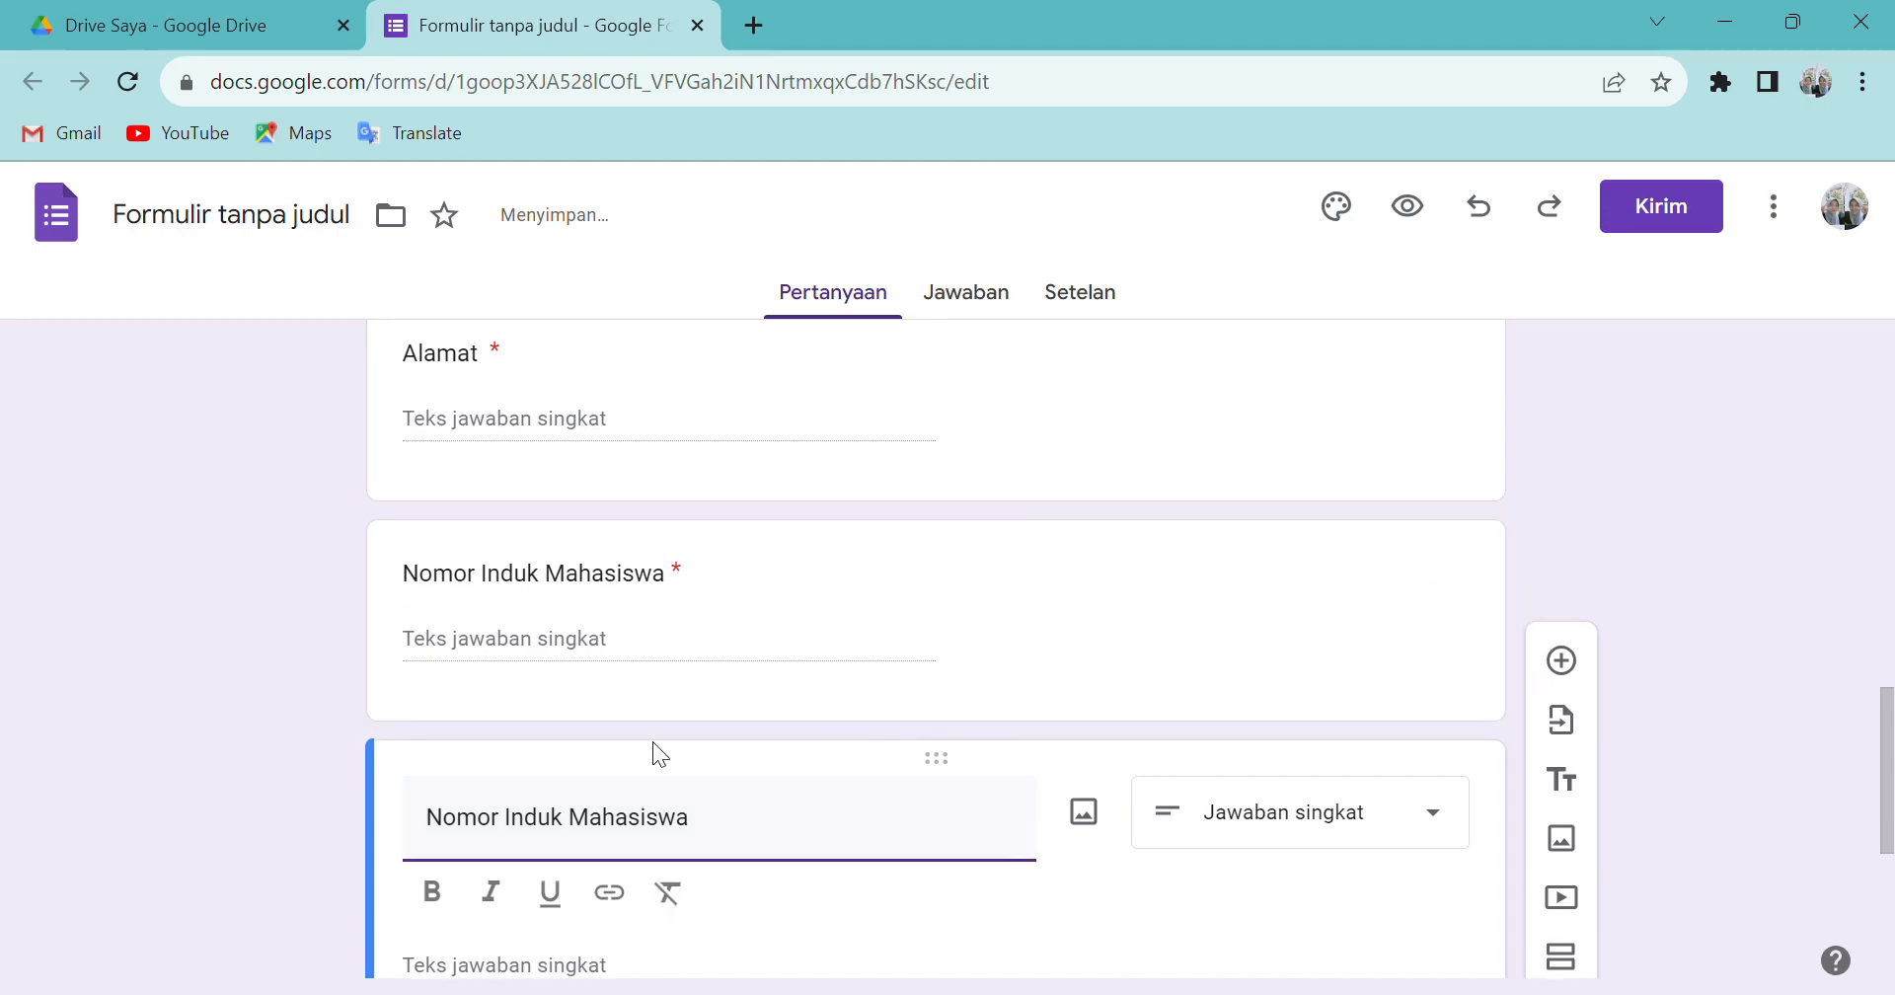
{"action": "left_click_drag", "start_coordinate": [758, 854], "coordinate": [229, 878]}
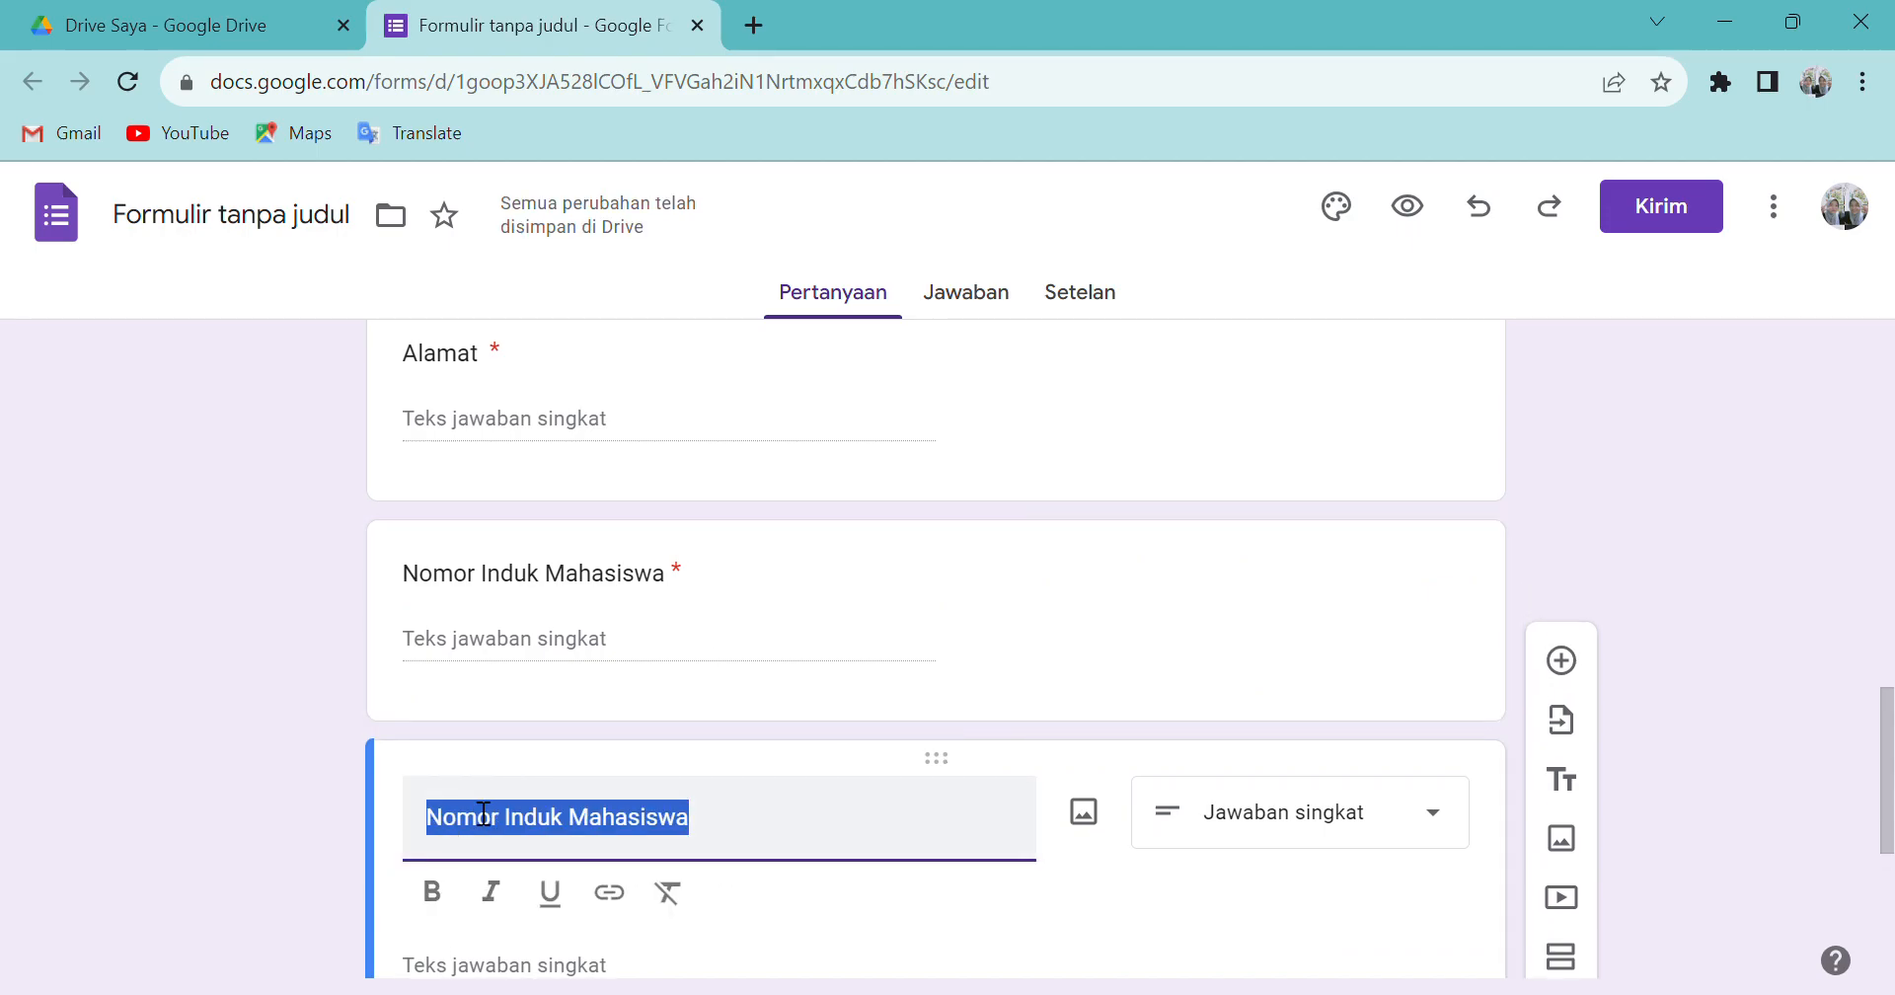
{"action": "type", "text": "Fakultas"}
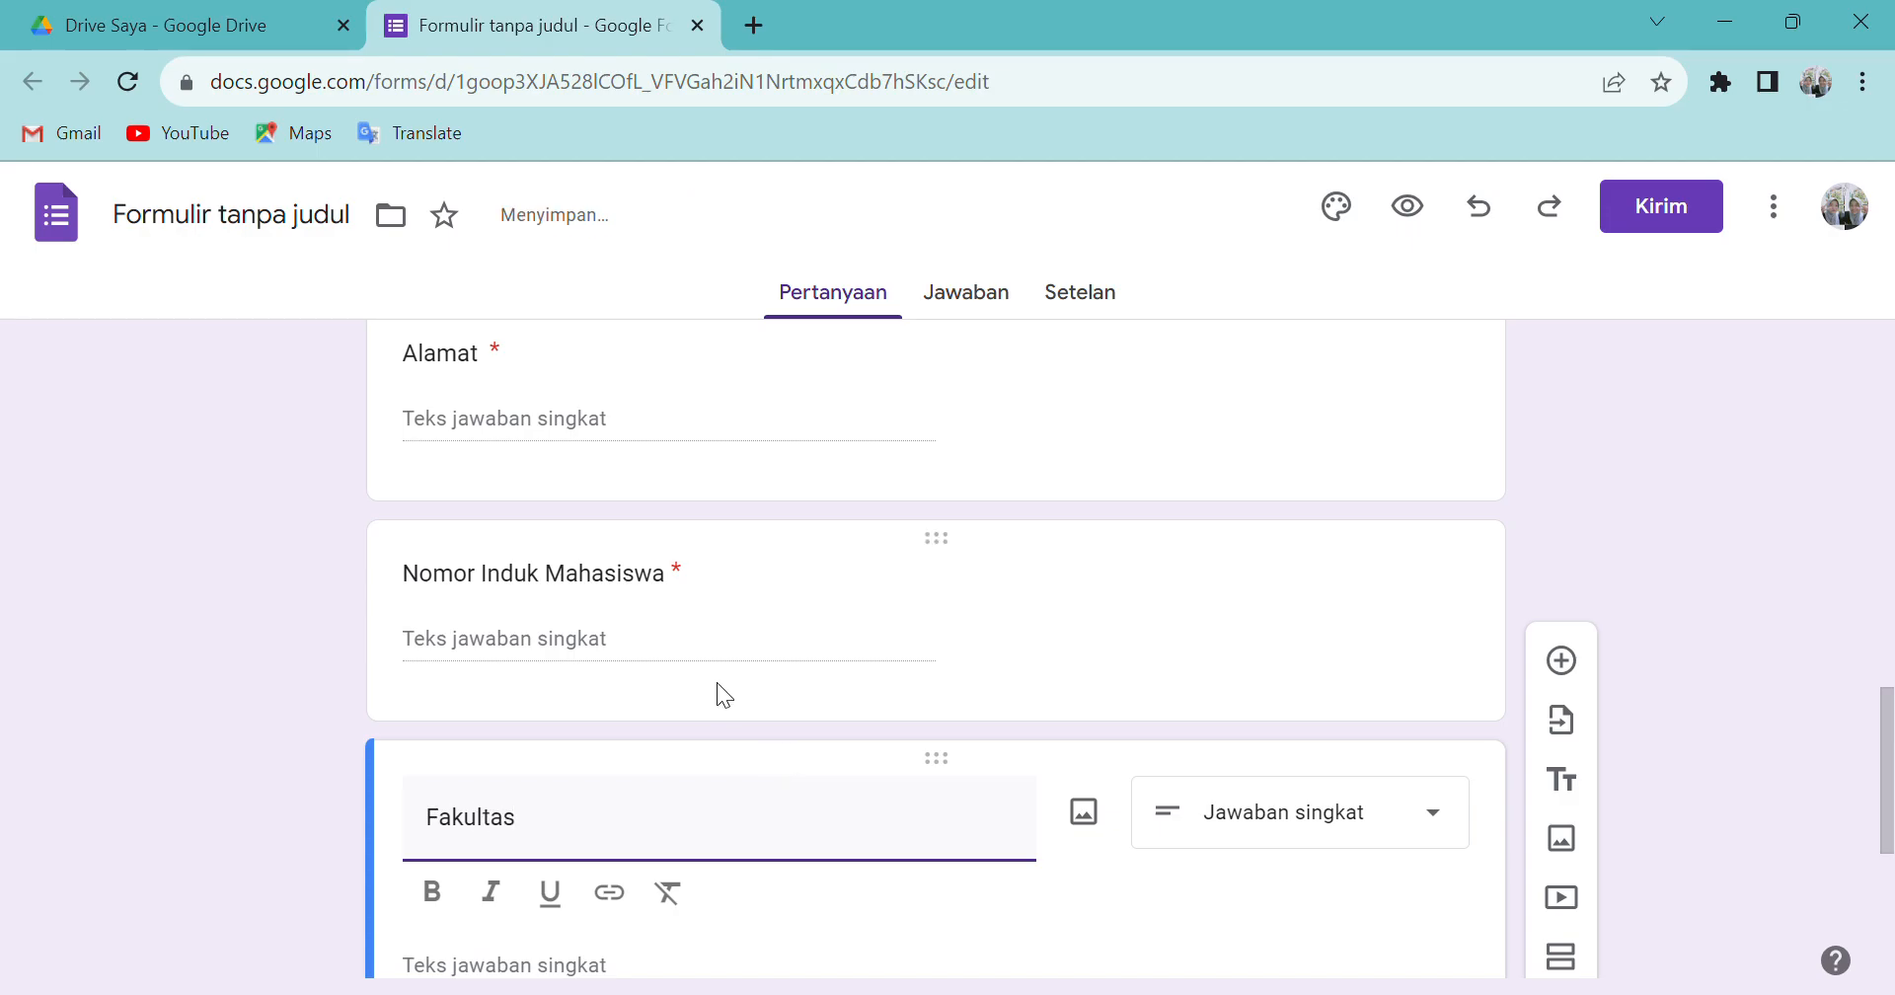
- Change the answer type of the Fakultas question to Pilihan ganda (multiple choice)
{"action": "scroll", "coordinate": [715, 689], "scroll_direction": "down", "scroll_amount": 3}
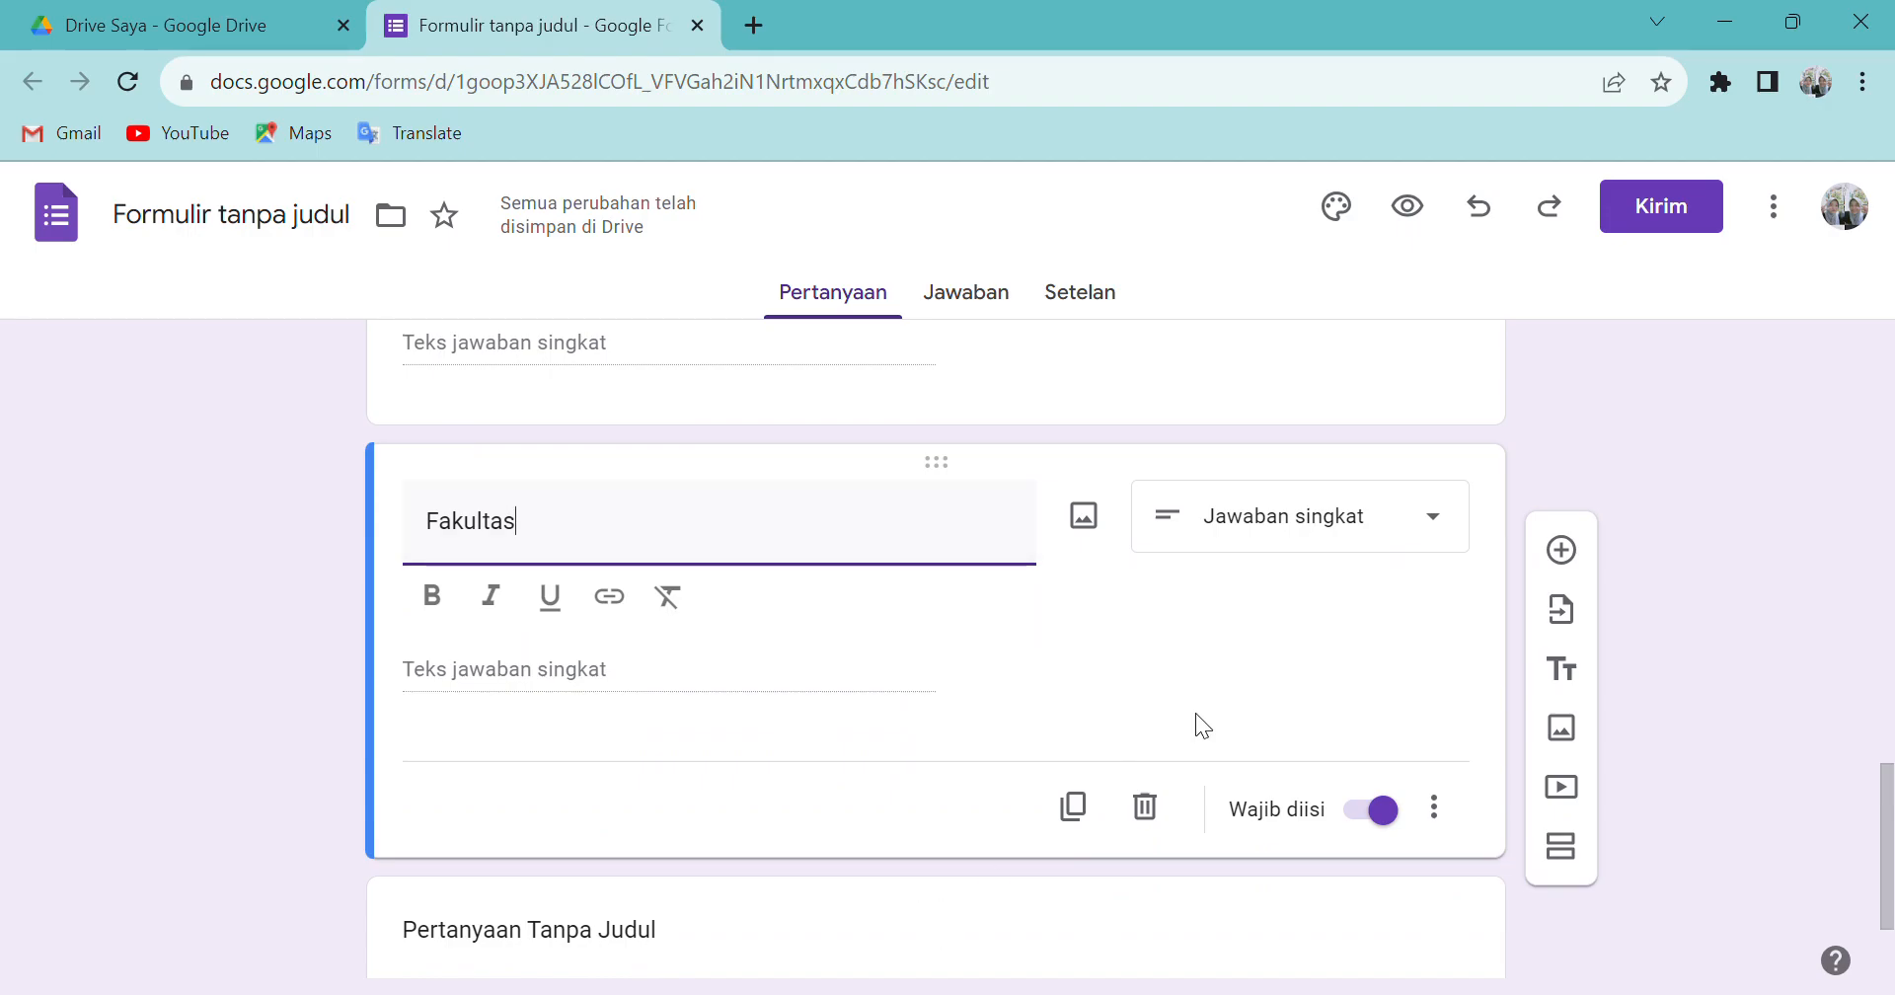
{"action": "left_click", "coordinate": [1436, 521]}
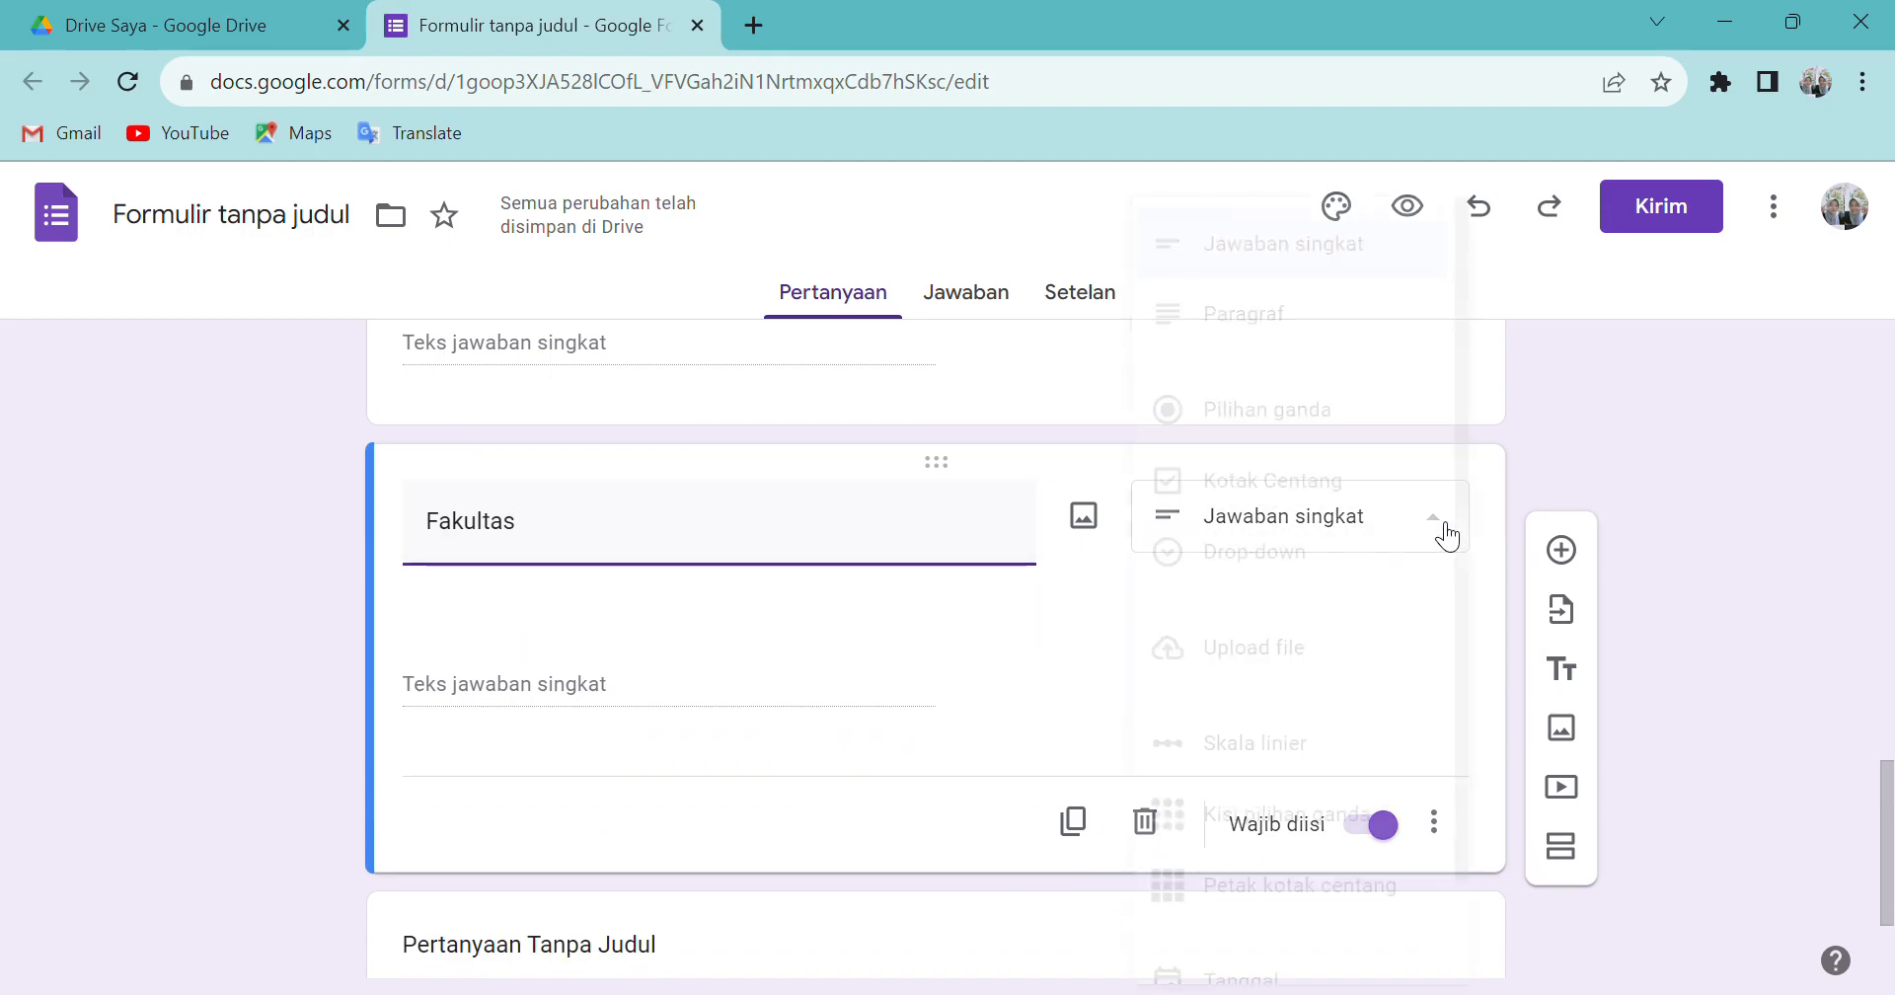
{"action": "left_click", "coordinate": [1360, 422]}
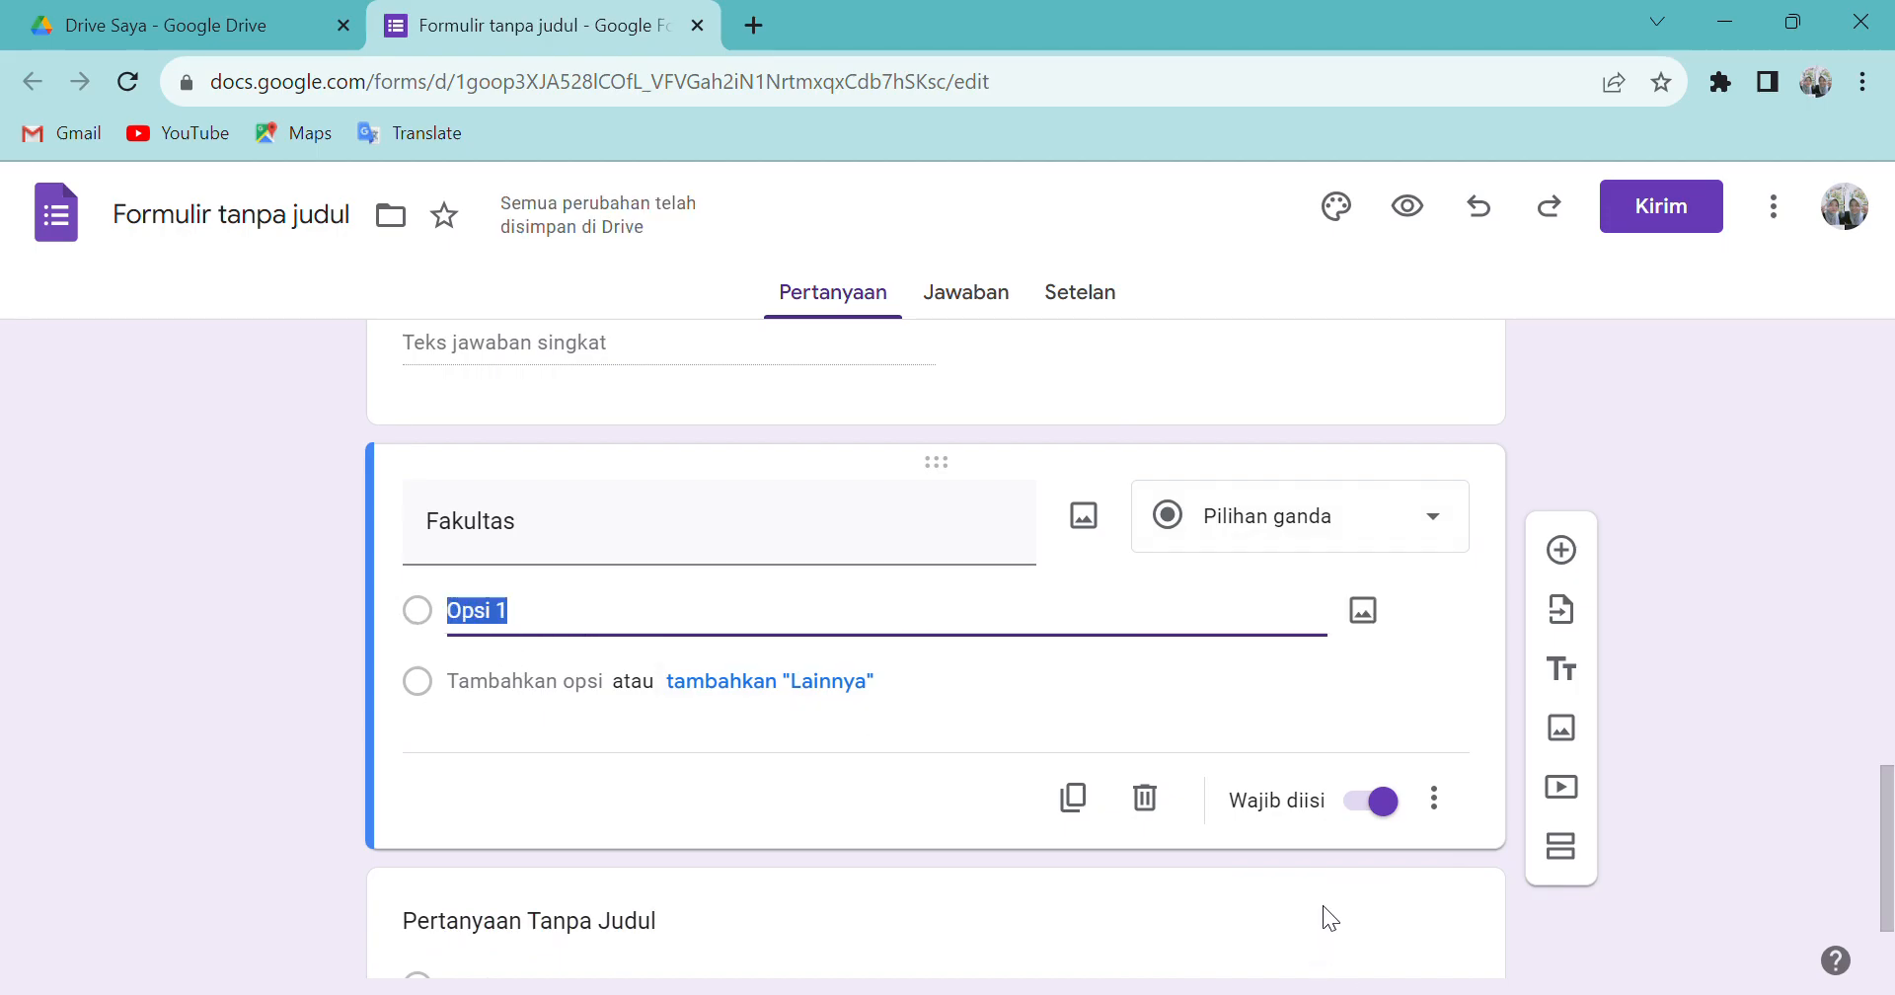
- Give the Fakultas question the three answer options "Tarbiyah", "Syariah" and "Dakwah"
{"action": "type", "text": "Tarbiyah"}
{"action": "key", "text": "Return"}
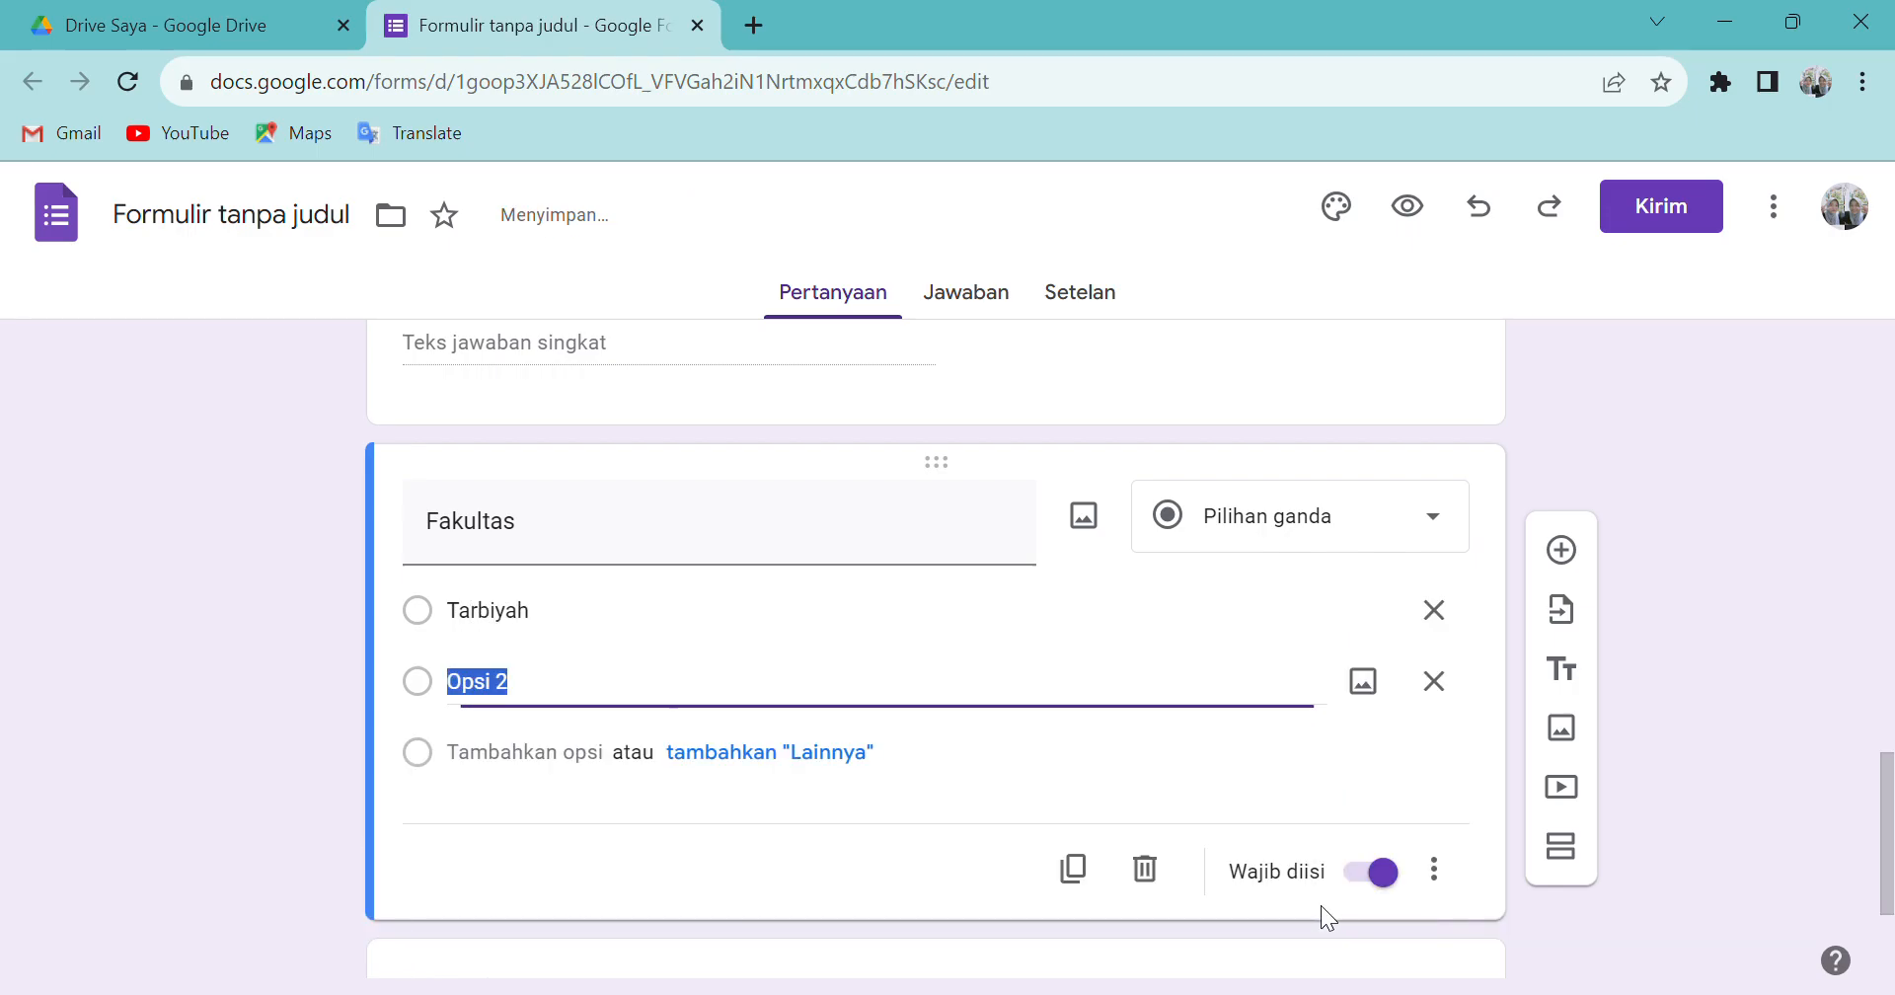
{"action": "type", "text": "Syariua"}
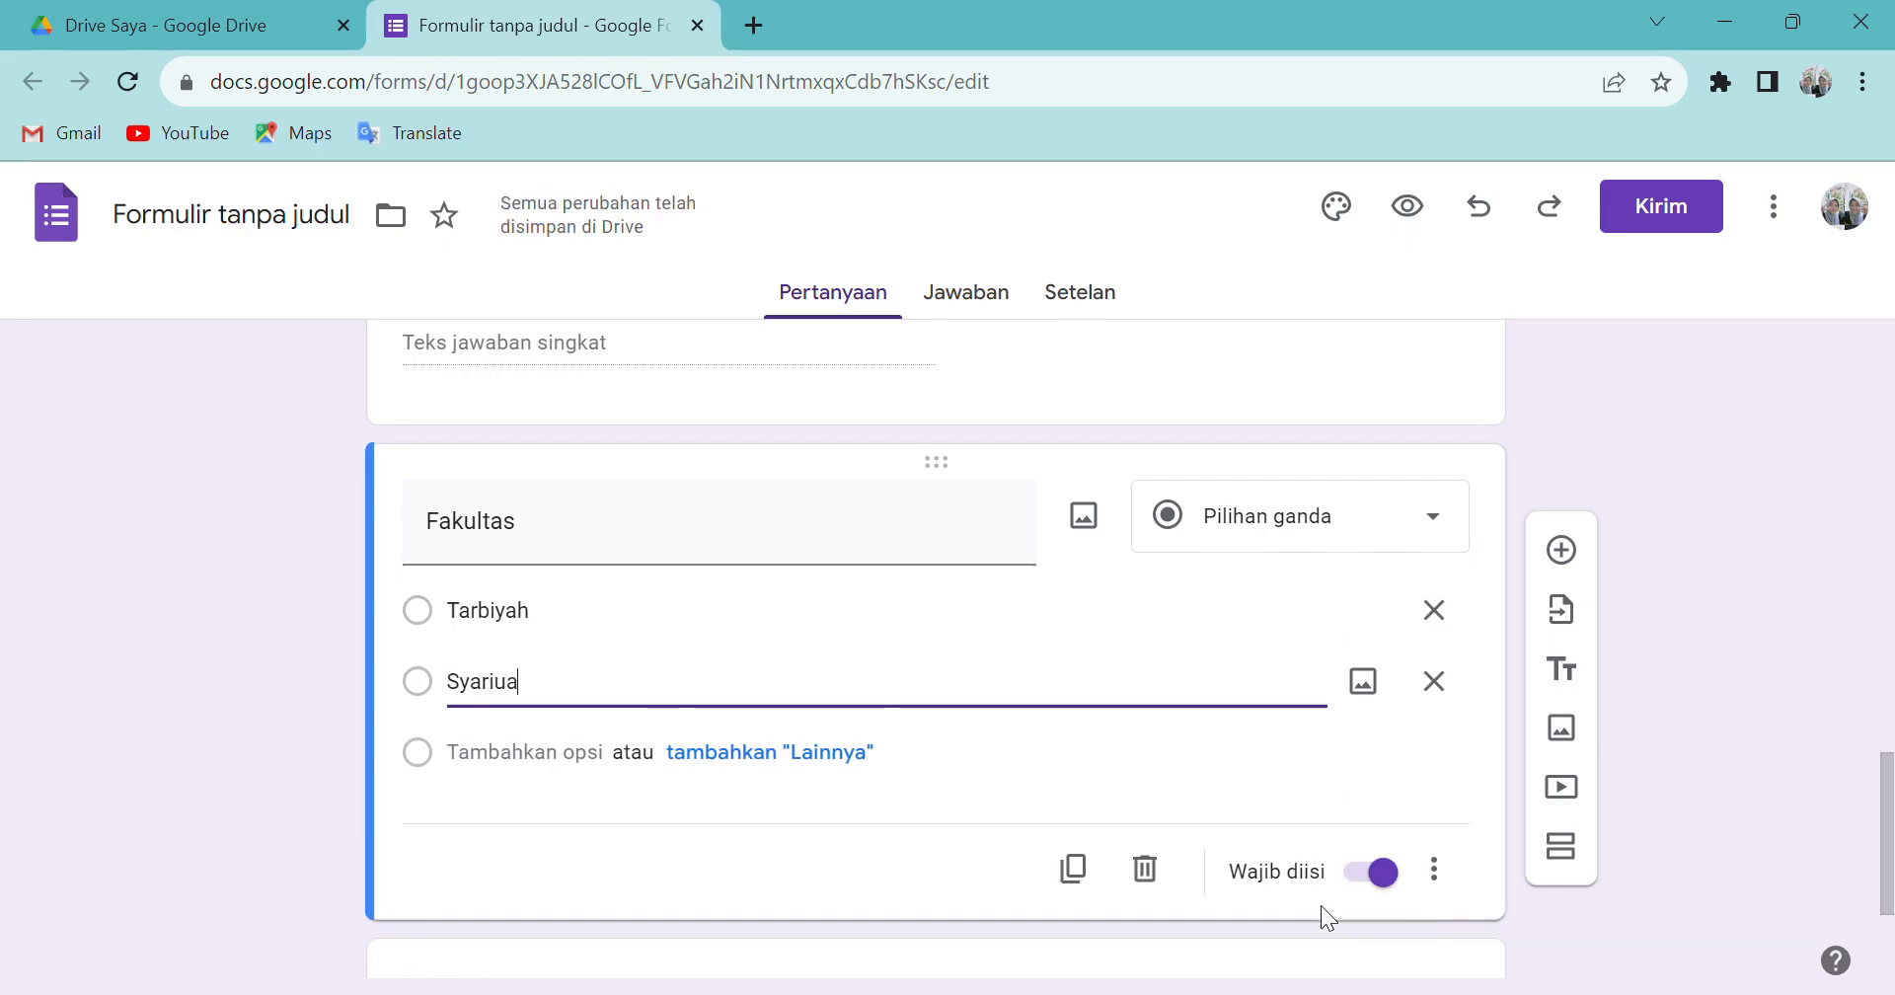
{"action": "key", "text": "BackSpace"}
{"action": "key", "text": "BackSpace"}
{"action": "type", "text": "ah"}
{"action": "key", "text": "Return"}
{"action": "type", "text": "Dakwah"}
- Duplicate the Fakultas question and retitle the copy "Prodi"
{"action": "left_click", "coordinate": [1073, 937]}
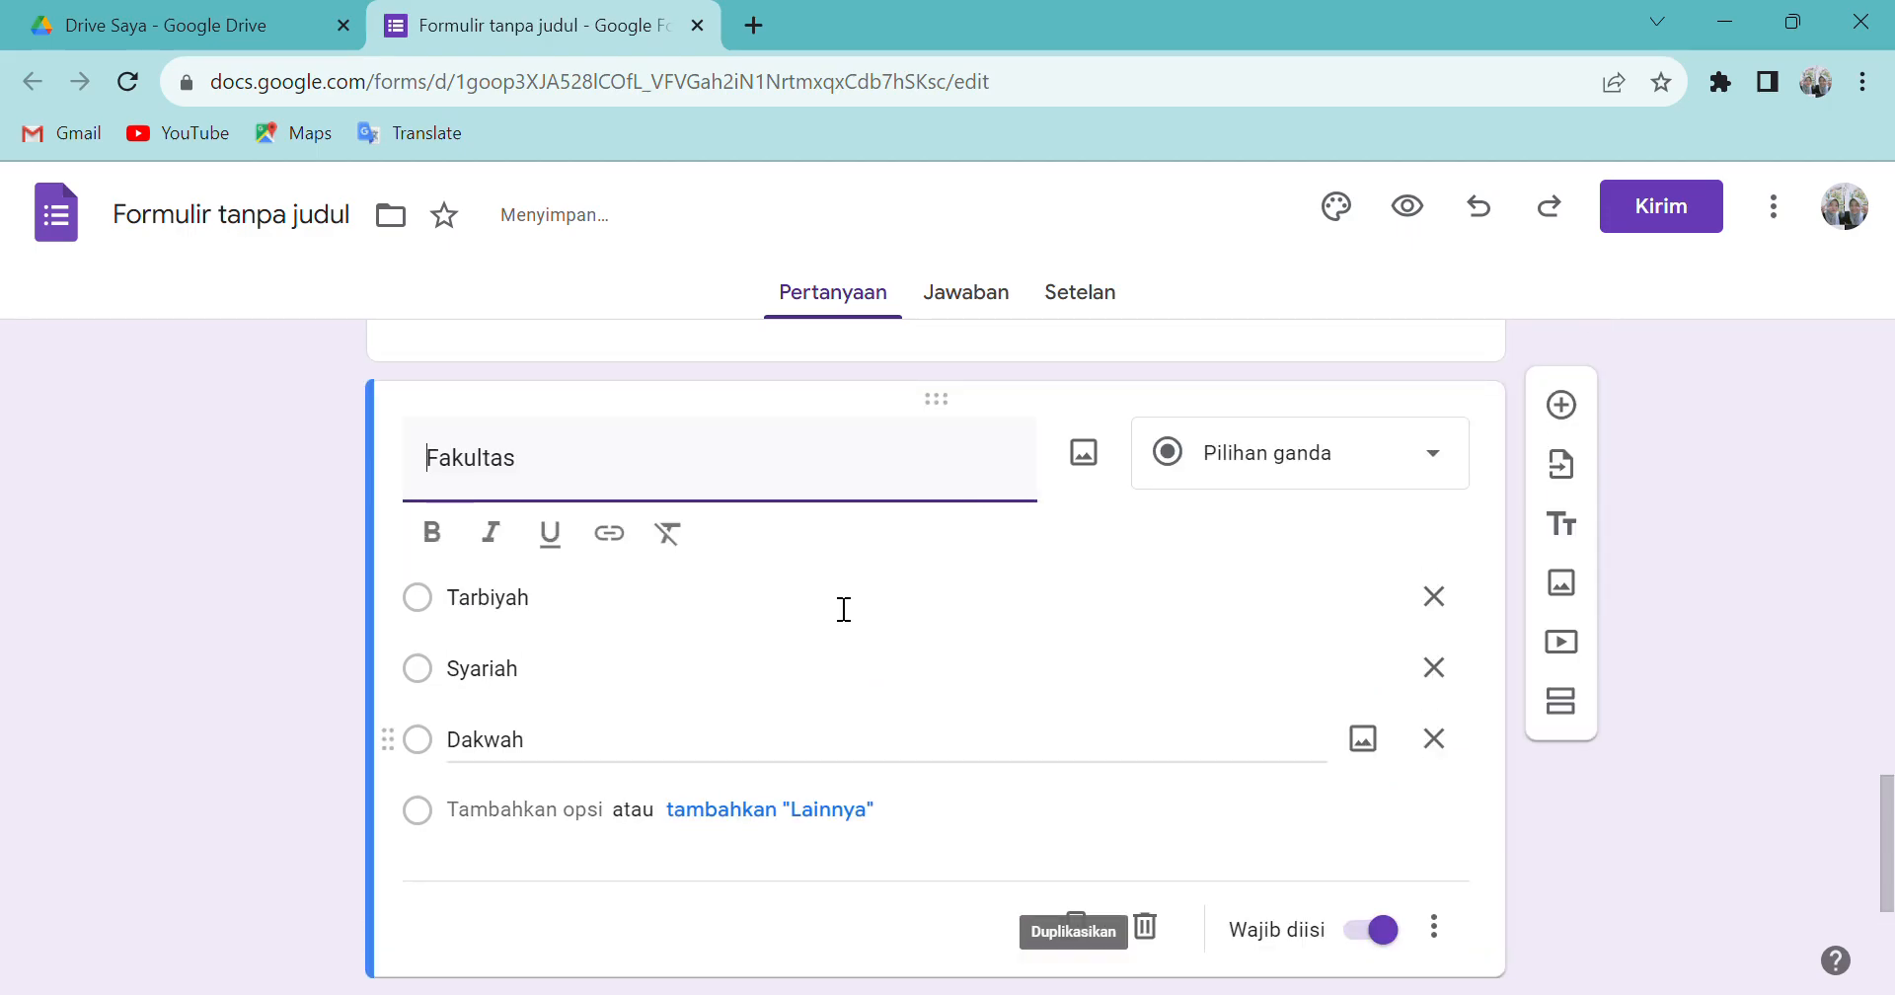
{"action": "scroll", "coordinate": [676, 641], "scroll_direction": "up", "scroll_amount": 6}
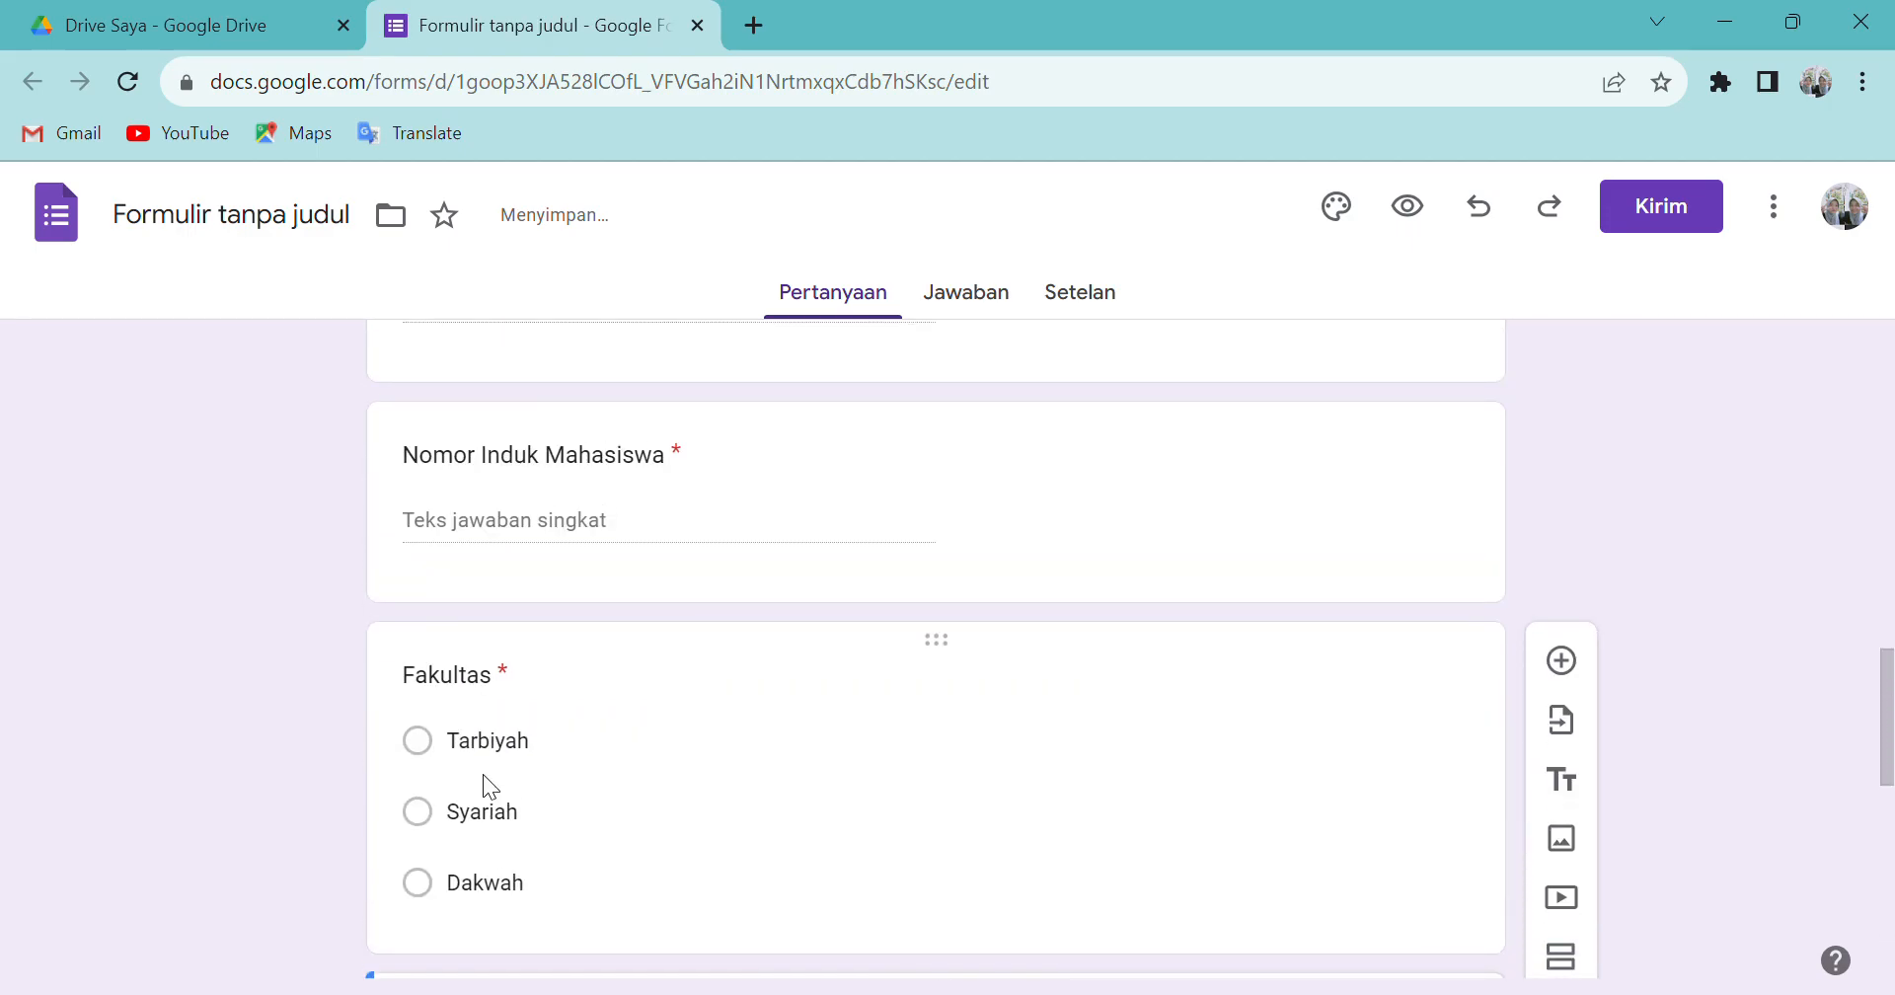
{"action": "scroll", "coordinate": [482, 774], "scroll_direction": "down", "scroll_amount": 5}
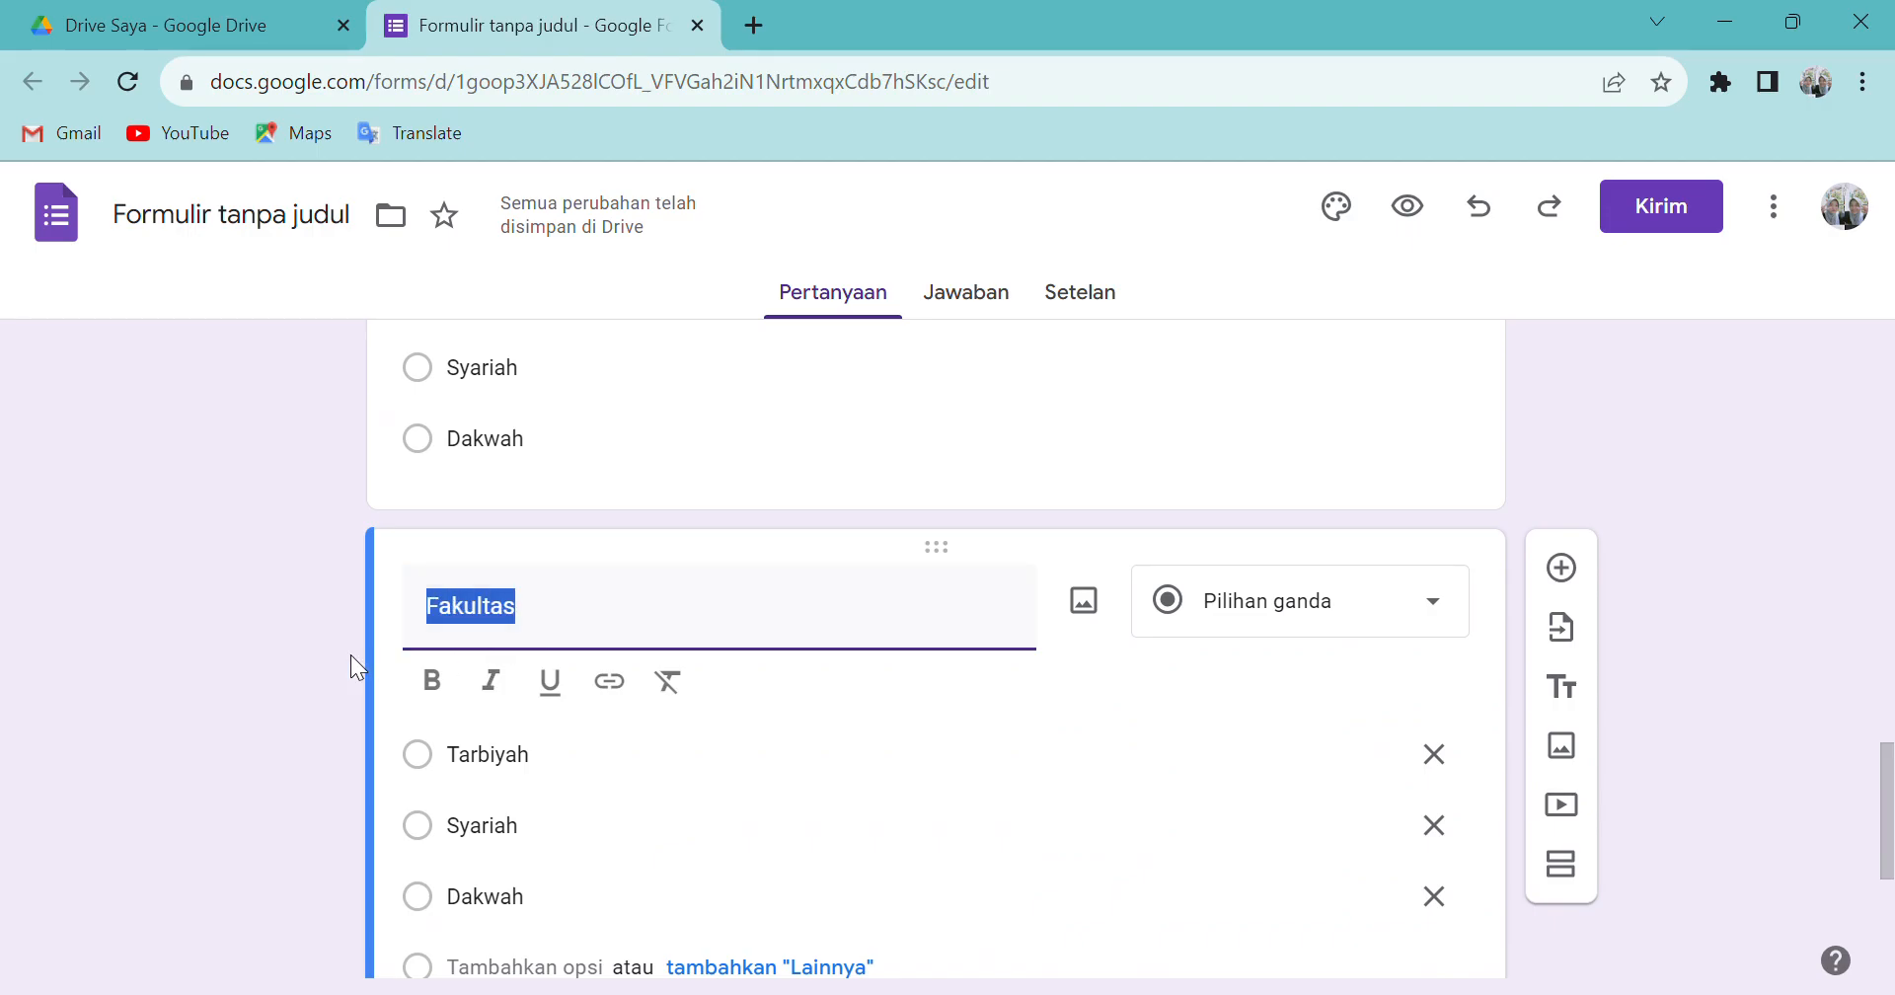
{"action": "type", "text": ";Prodi"}
{"action": "key", "text": "BackSpace"}
{"action": "key", "text": "BackSpace"}
{"action": "key", "text": "BackSpace"}
{"action": "key", "text": "BackSpace"}
{"action": "key", "text": "BackSpace"}
{"action": "key", "text": "BackSpace"}
{"action": "type", "text": "Prodi"}
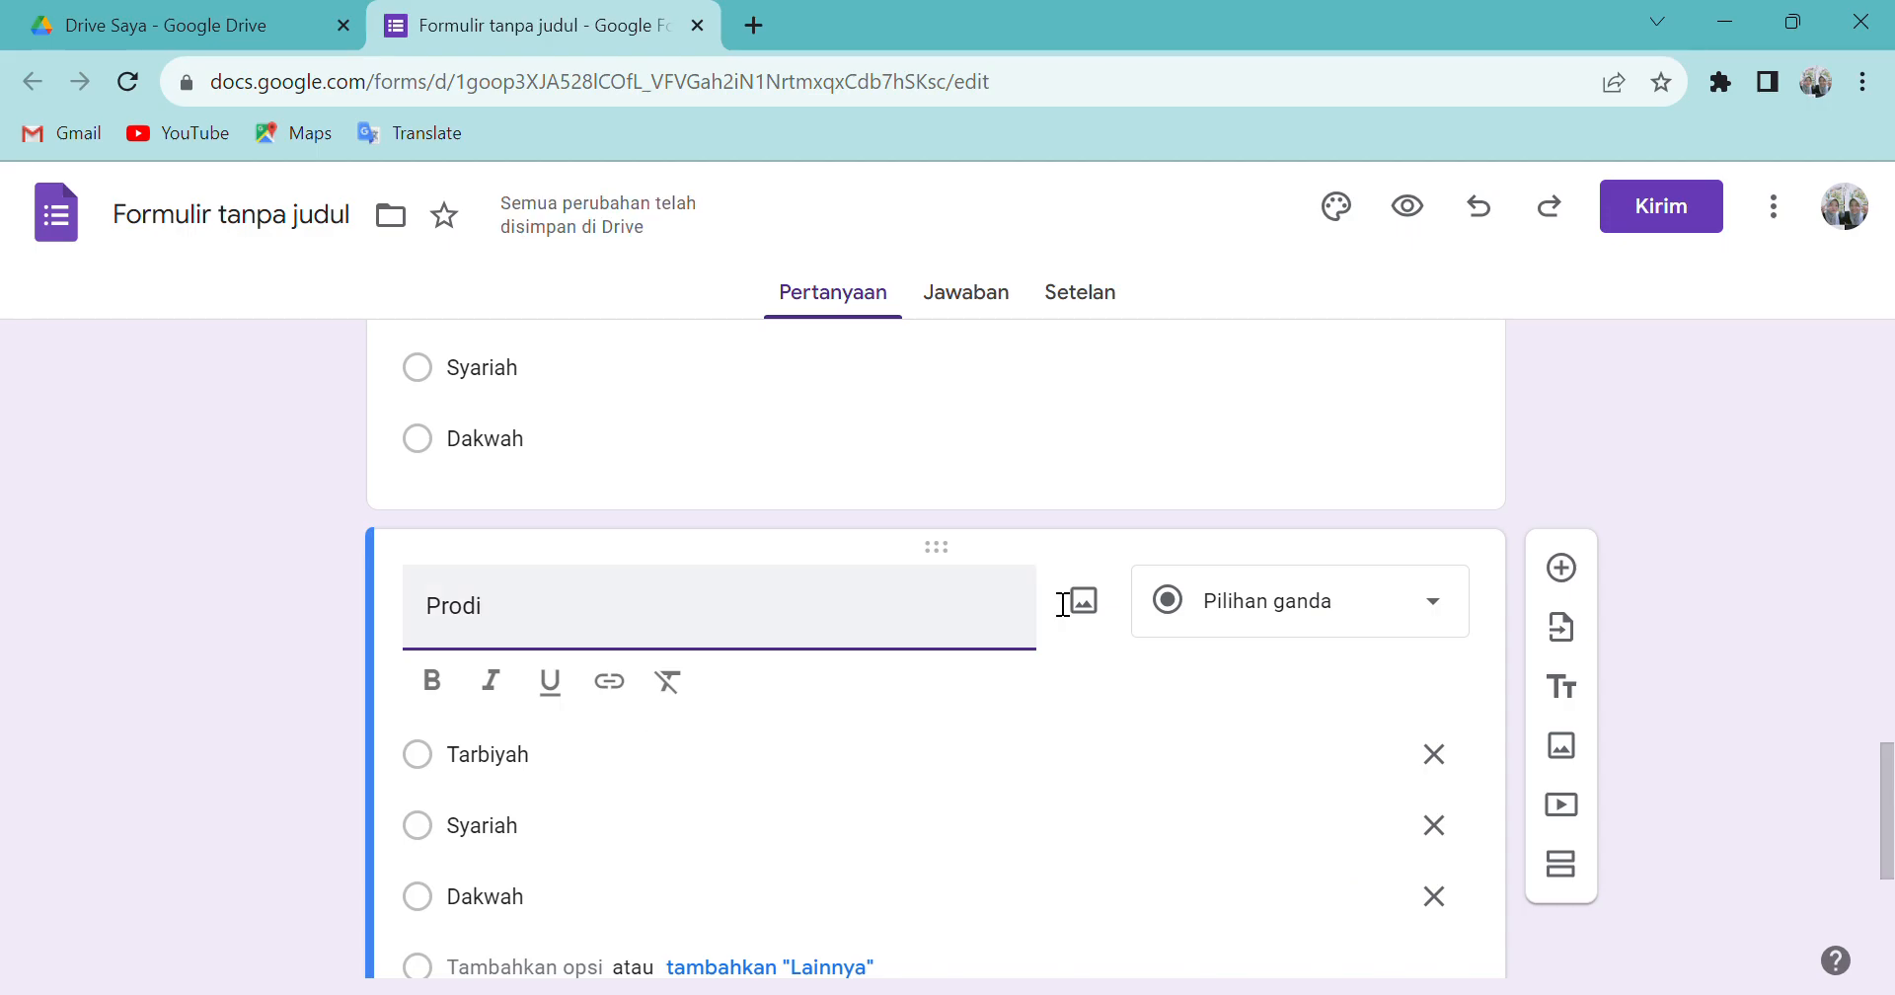
- Replace the first answer option of the Prodi question with "Pendidikan Agama Islam (PAI)"
{"action": "scroll", "coordinate": [555, 786], "scroll_direction": "down", "scroll_amount": 1}
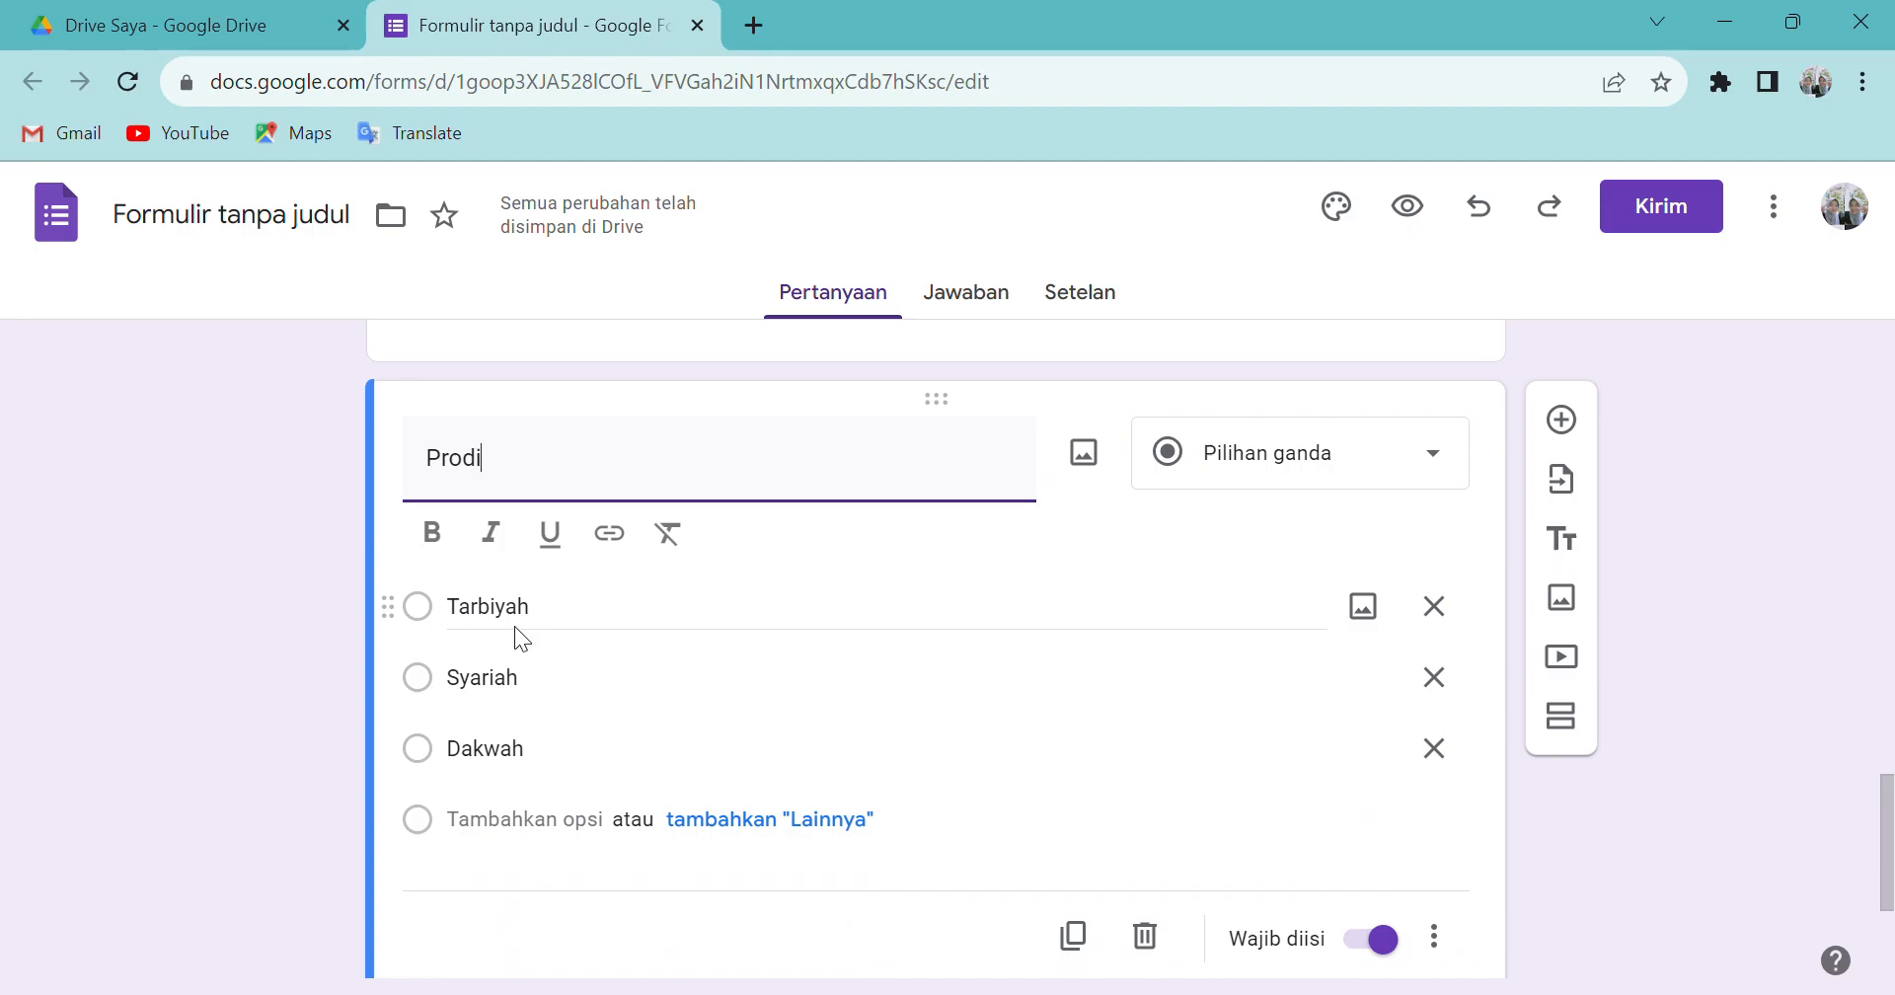
{"action": "left_click", "coordinate": [562, 612]}
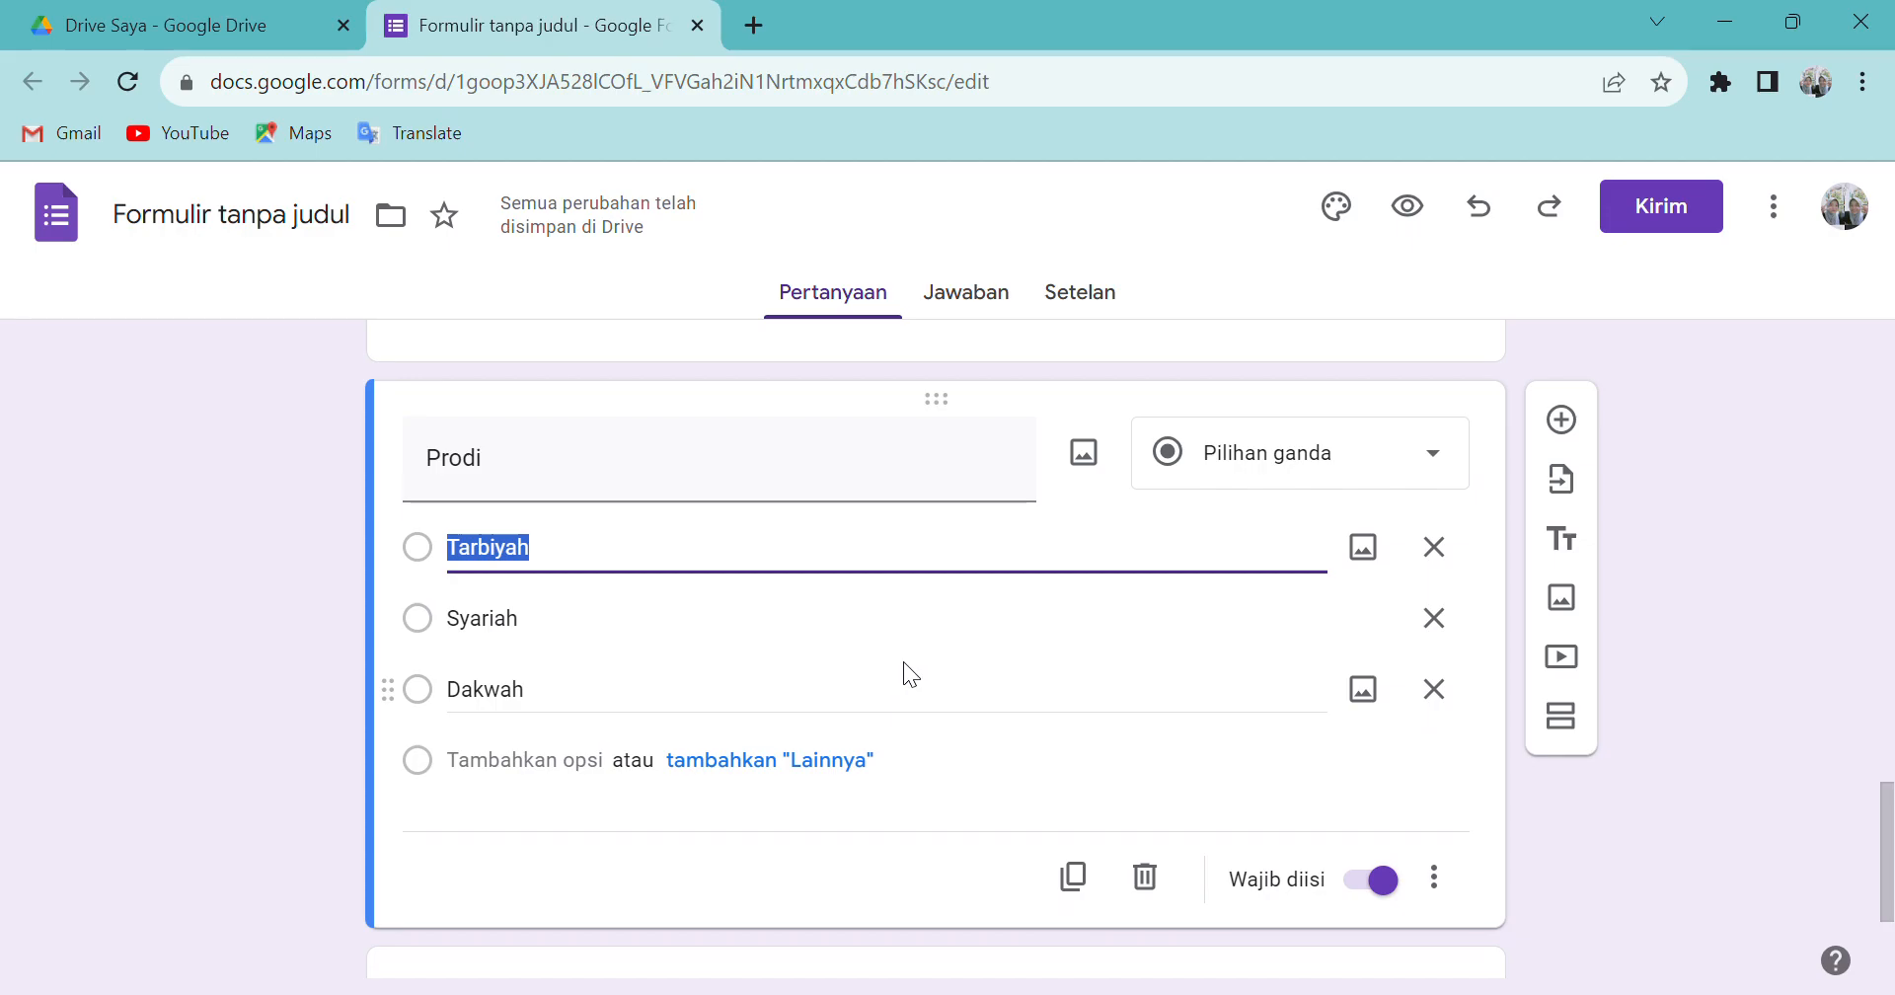
{"action": "type", "text": "Pendidikan Agama ISLA"}
{"action": "key", "text": "BackSpace"}
{"action": "type", "text": "SLAM"}
{"action": "key", "text": "BackSpace"}
{"action": "key", "text": "BackSpace"}
{"action": "key", "text": "BackSpace"}
{"action": "key", "text": "BackSpace"}
{"action": "type", "text": "slam"}
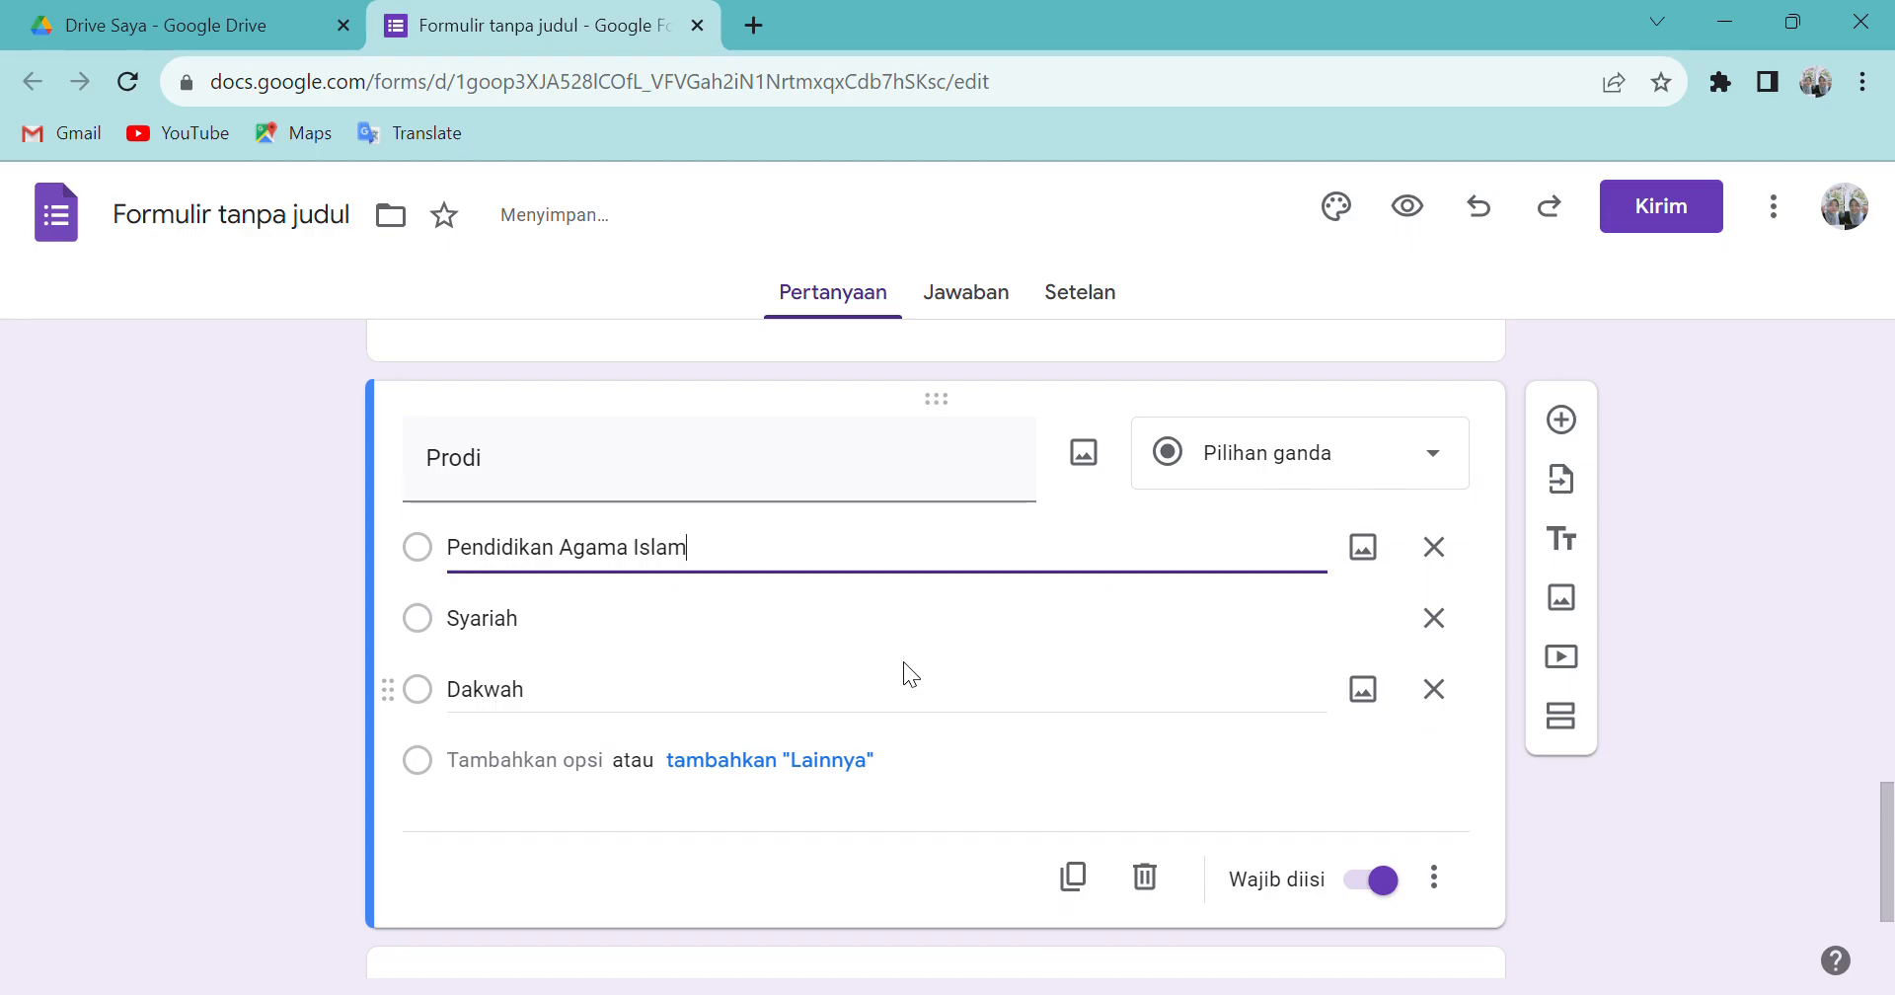
{"action": "type", "text": " (PAI)"}
- Replace the second answer option of the Prodi question with "Pendidikan Guru Madrasah Ibtidaiyah (PGMI)"
{"action": "key", "text": "Tab"}
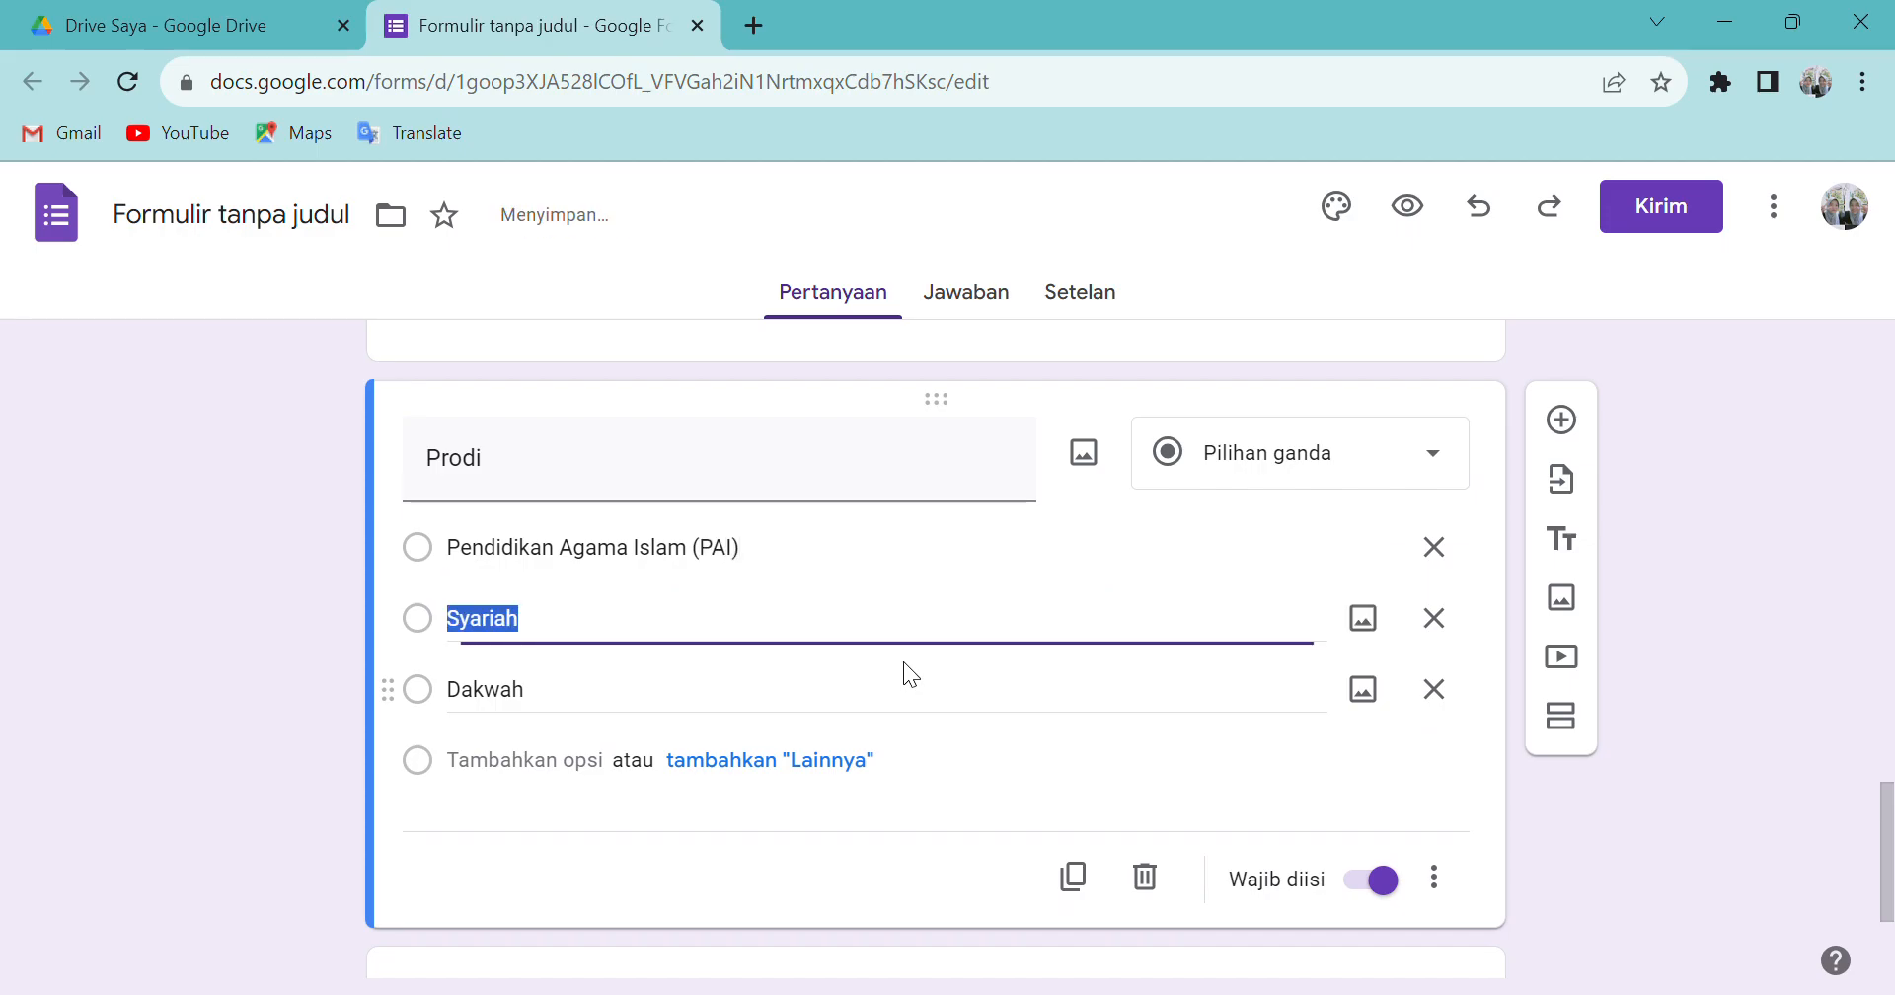
{"action": "type", "text": "P"}
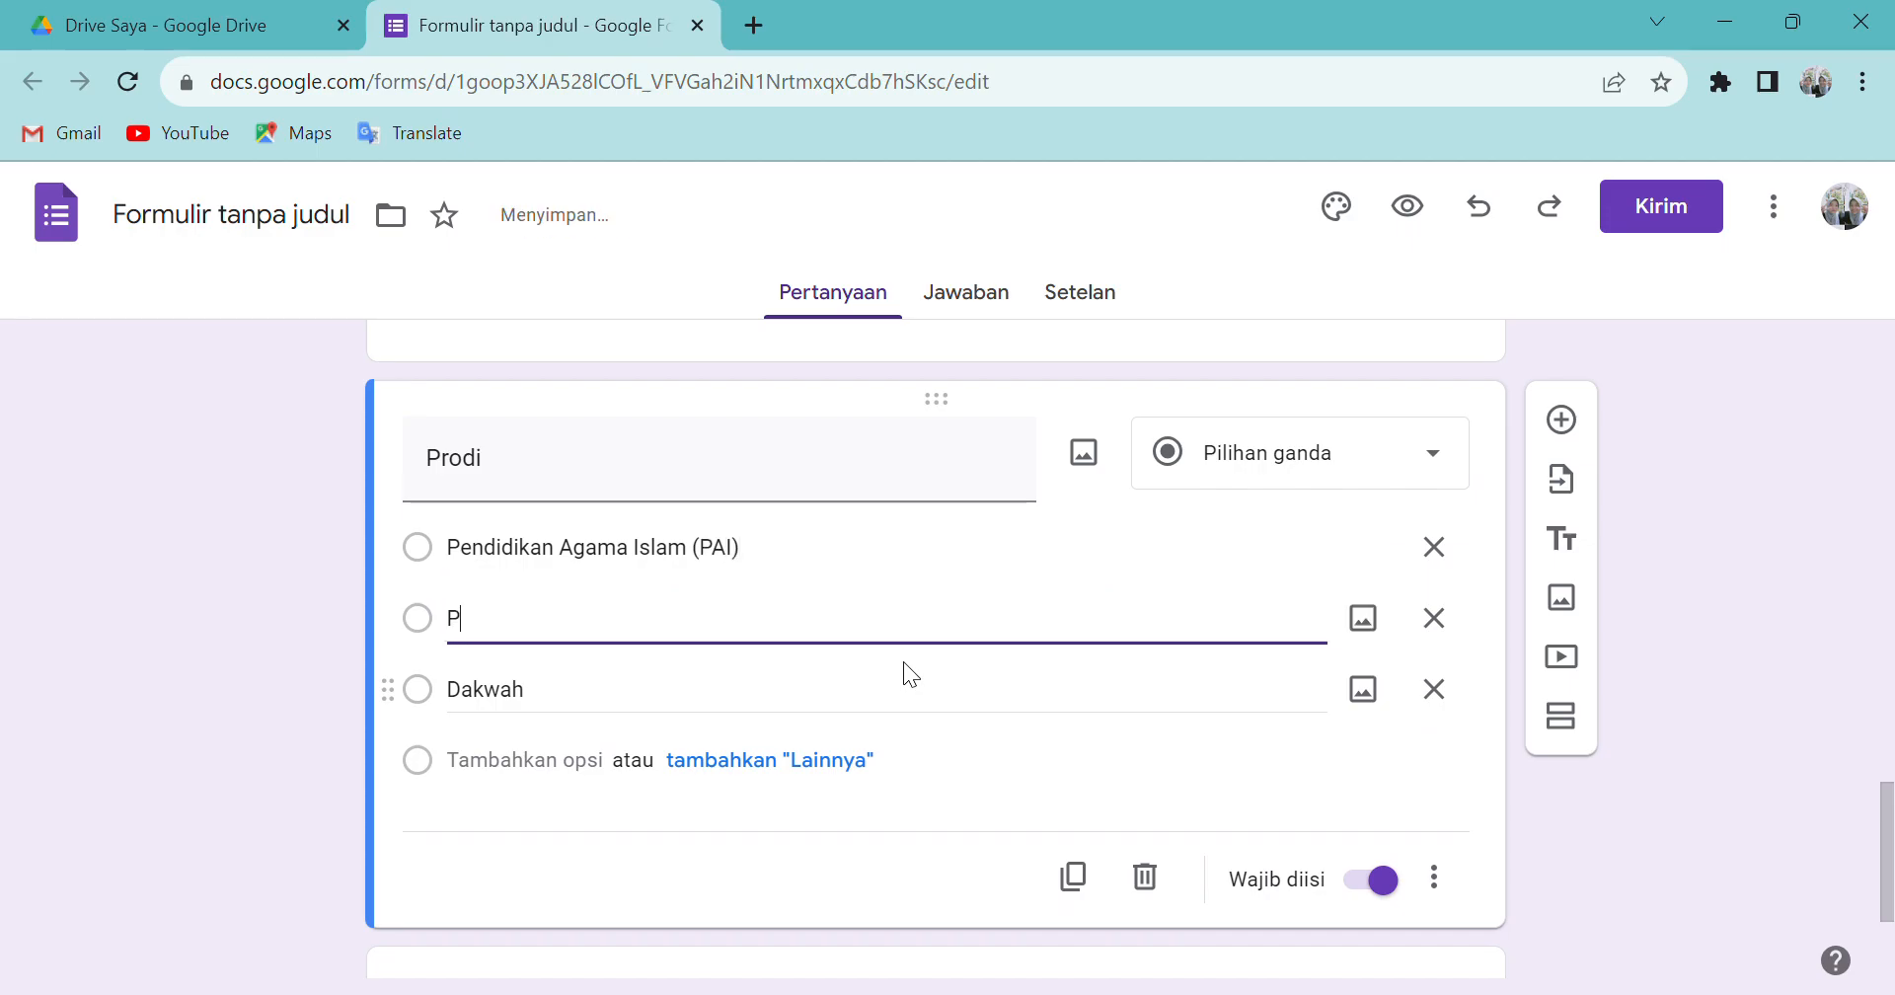
{"action": "type", "text": "endidikan Gu"}
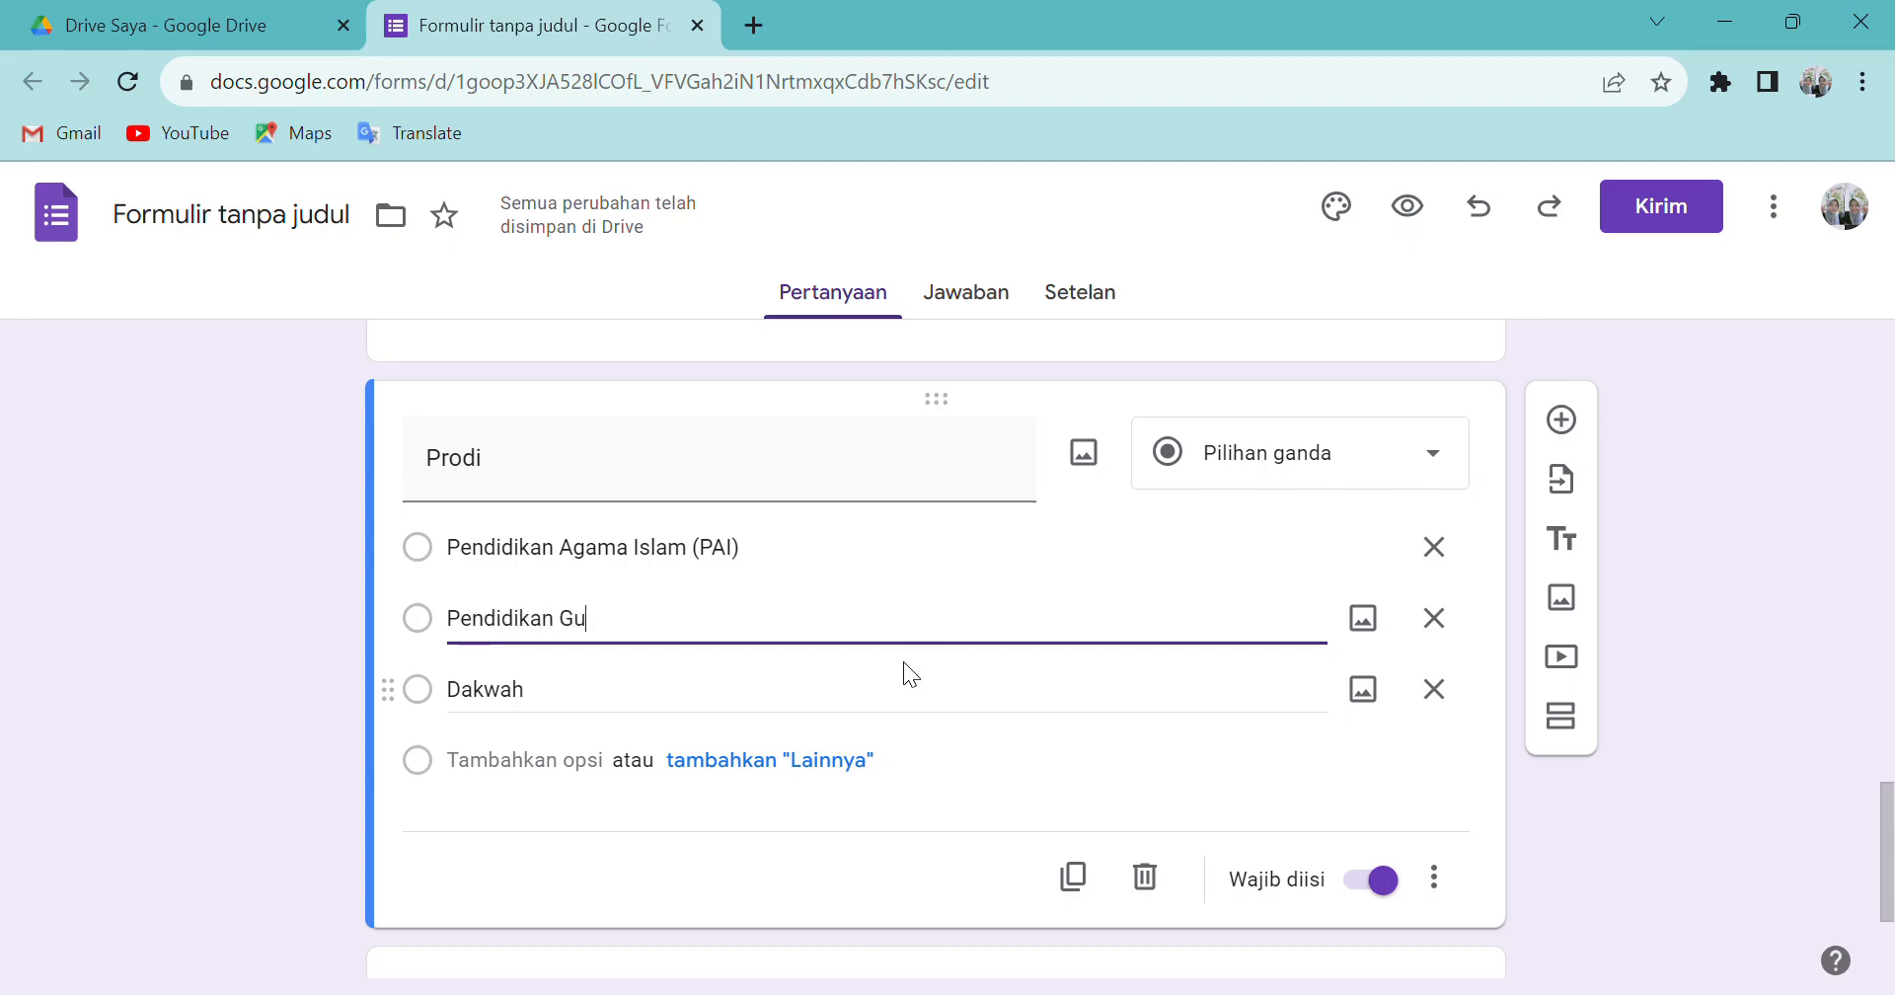
{"action": "type", "text": "ru Madrasah Ibtidaiyaj"}
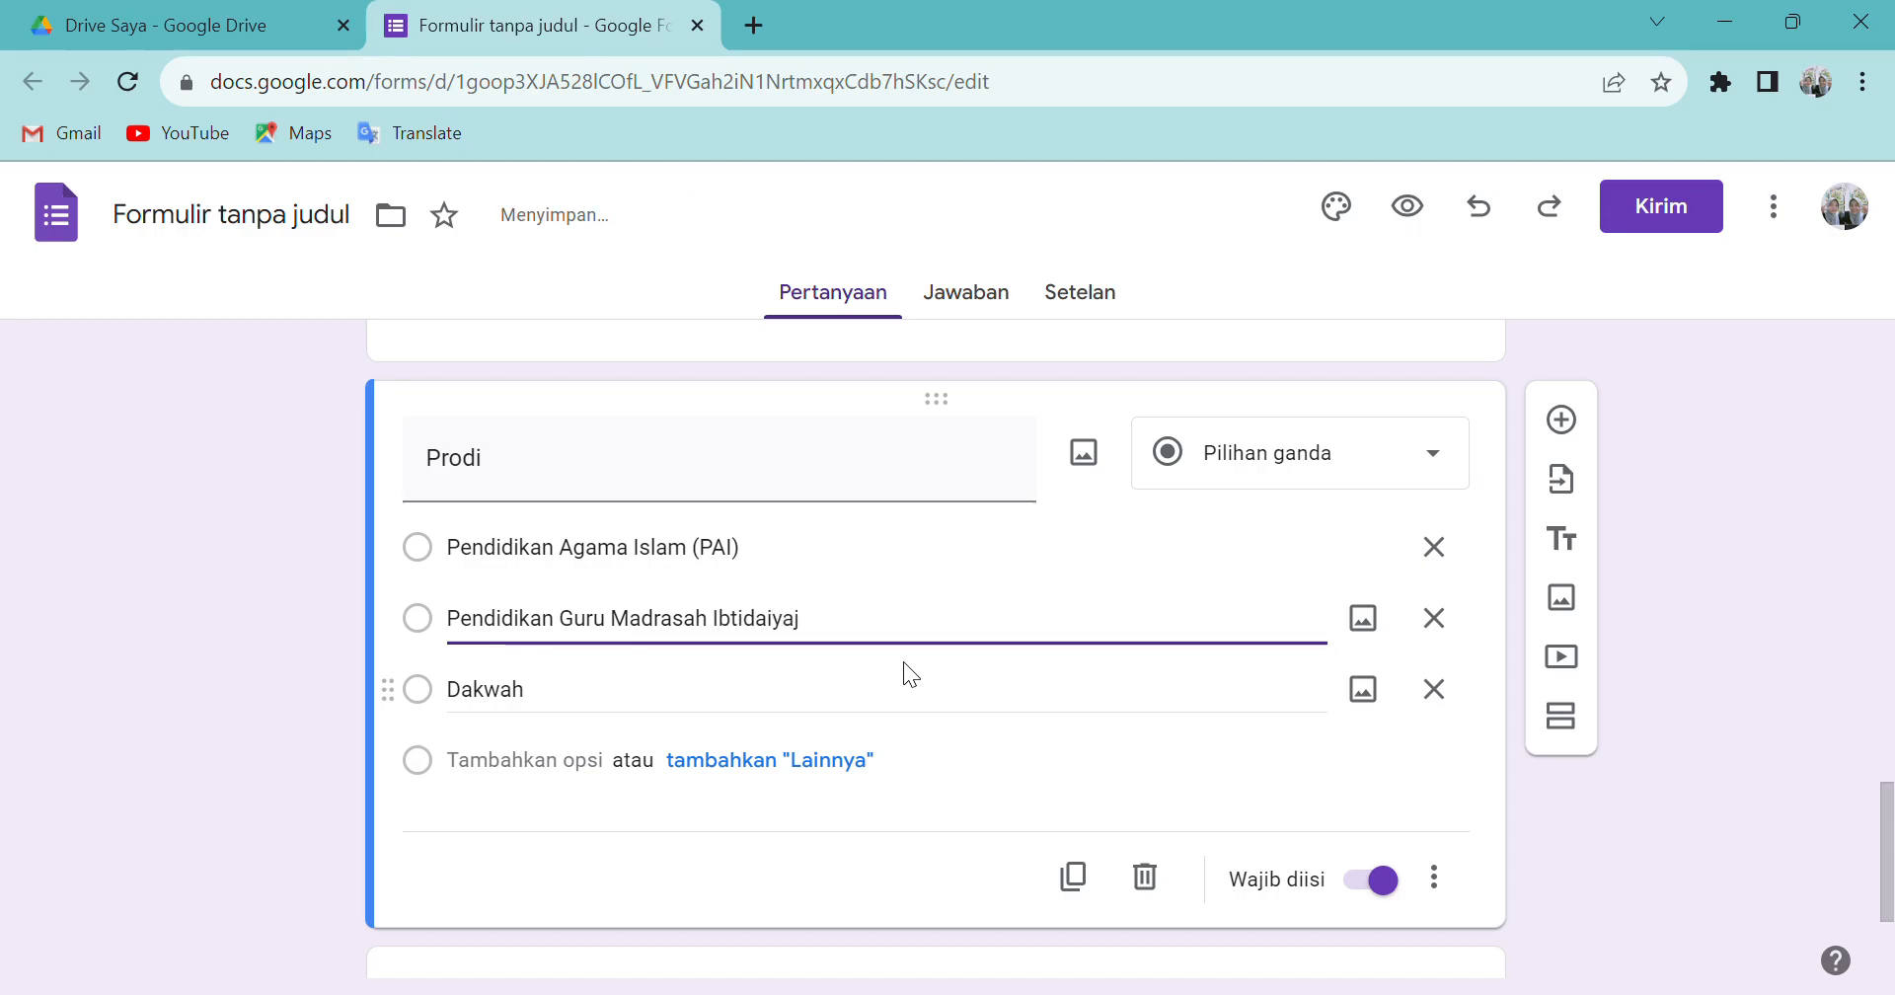
{"action": "key", "text": "BackSpace"}
{"action": "type", "text": "h (PG"}
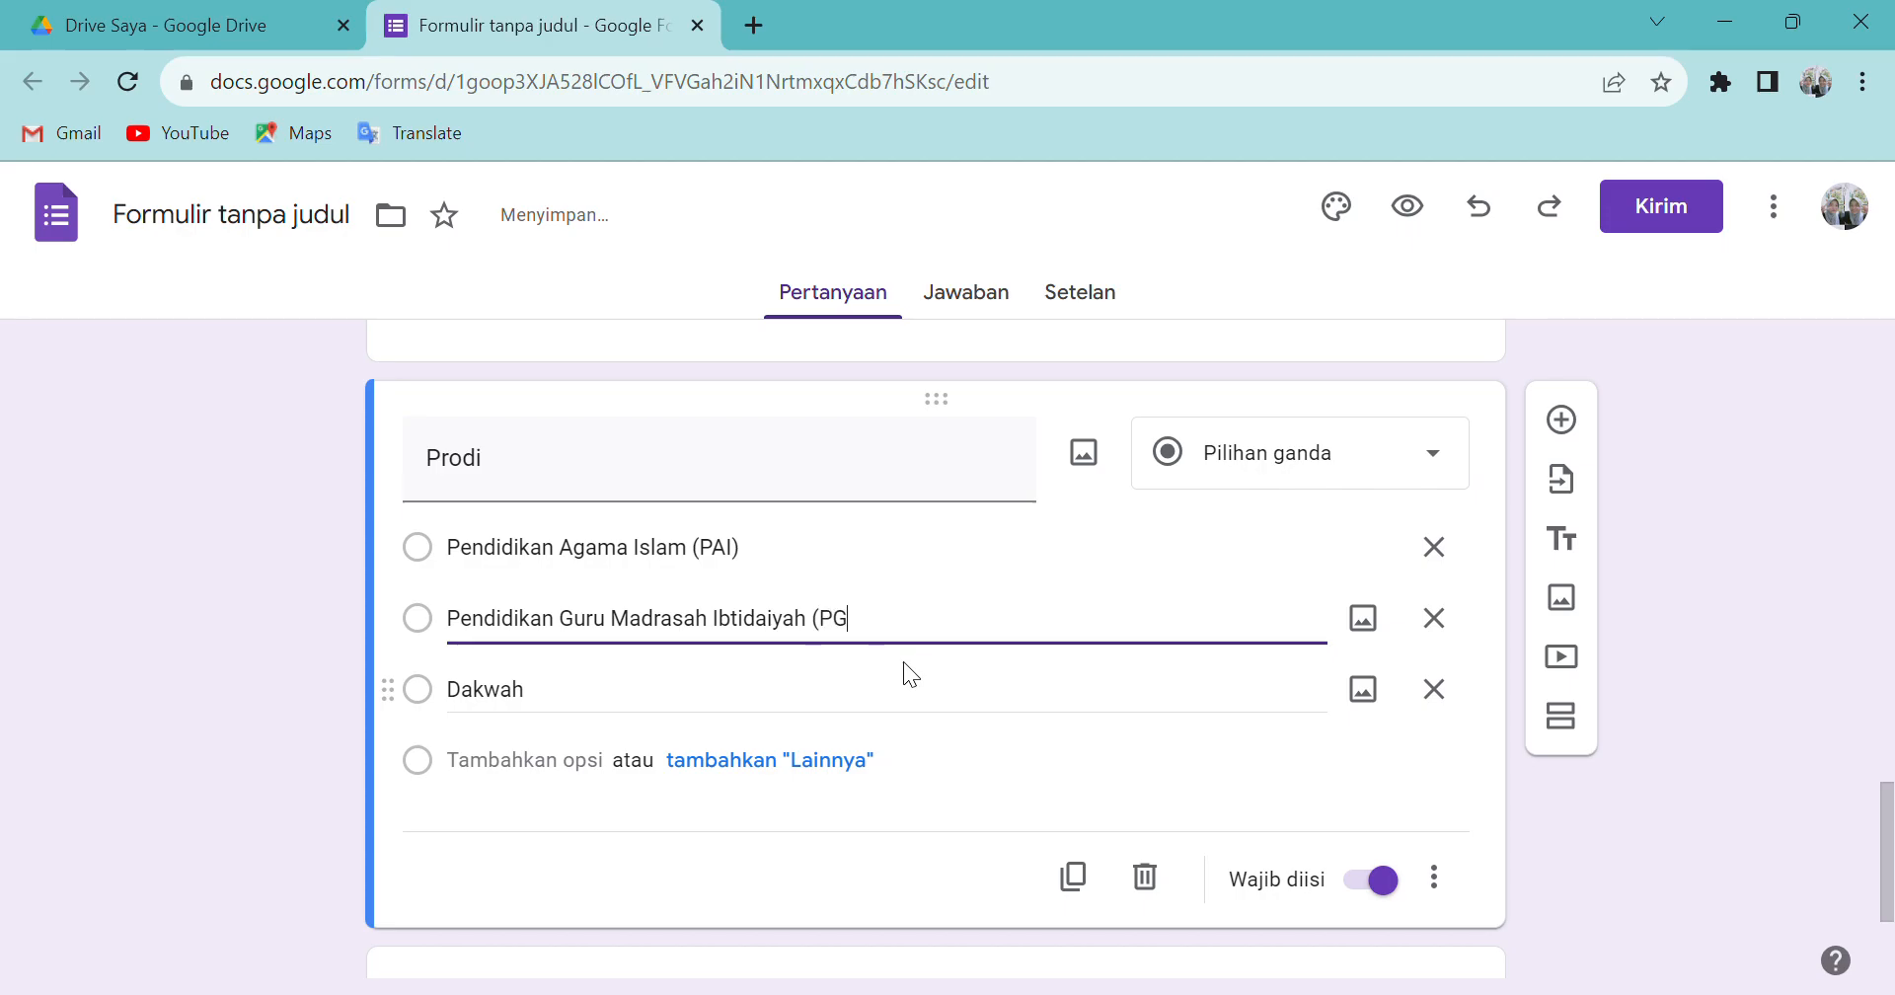
{"action": "type", "text": "MI)"}
- Replace the third answer option of the Prodi question with "Pendidikan Islam Anak Usia Dini (PIAUD)"
{"action": "key", "text": "Tab"}
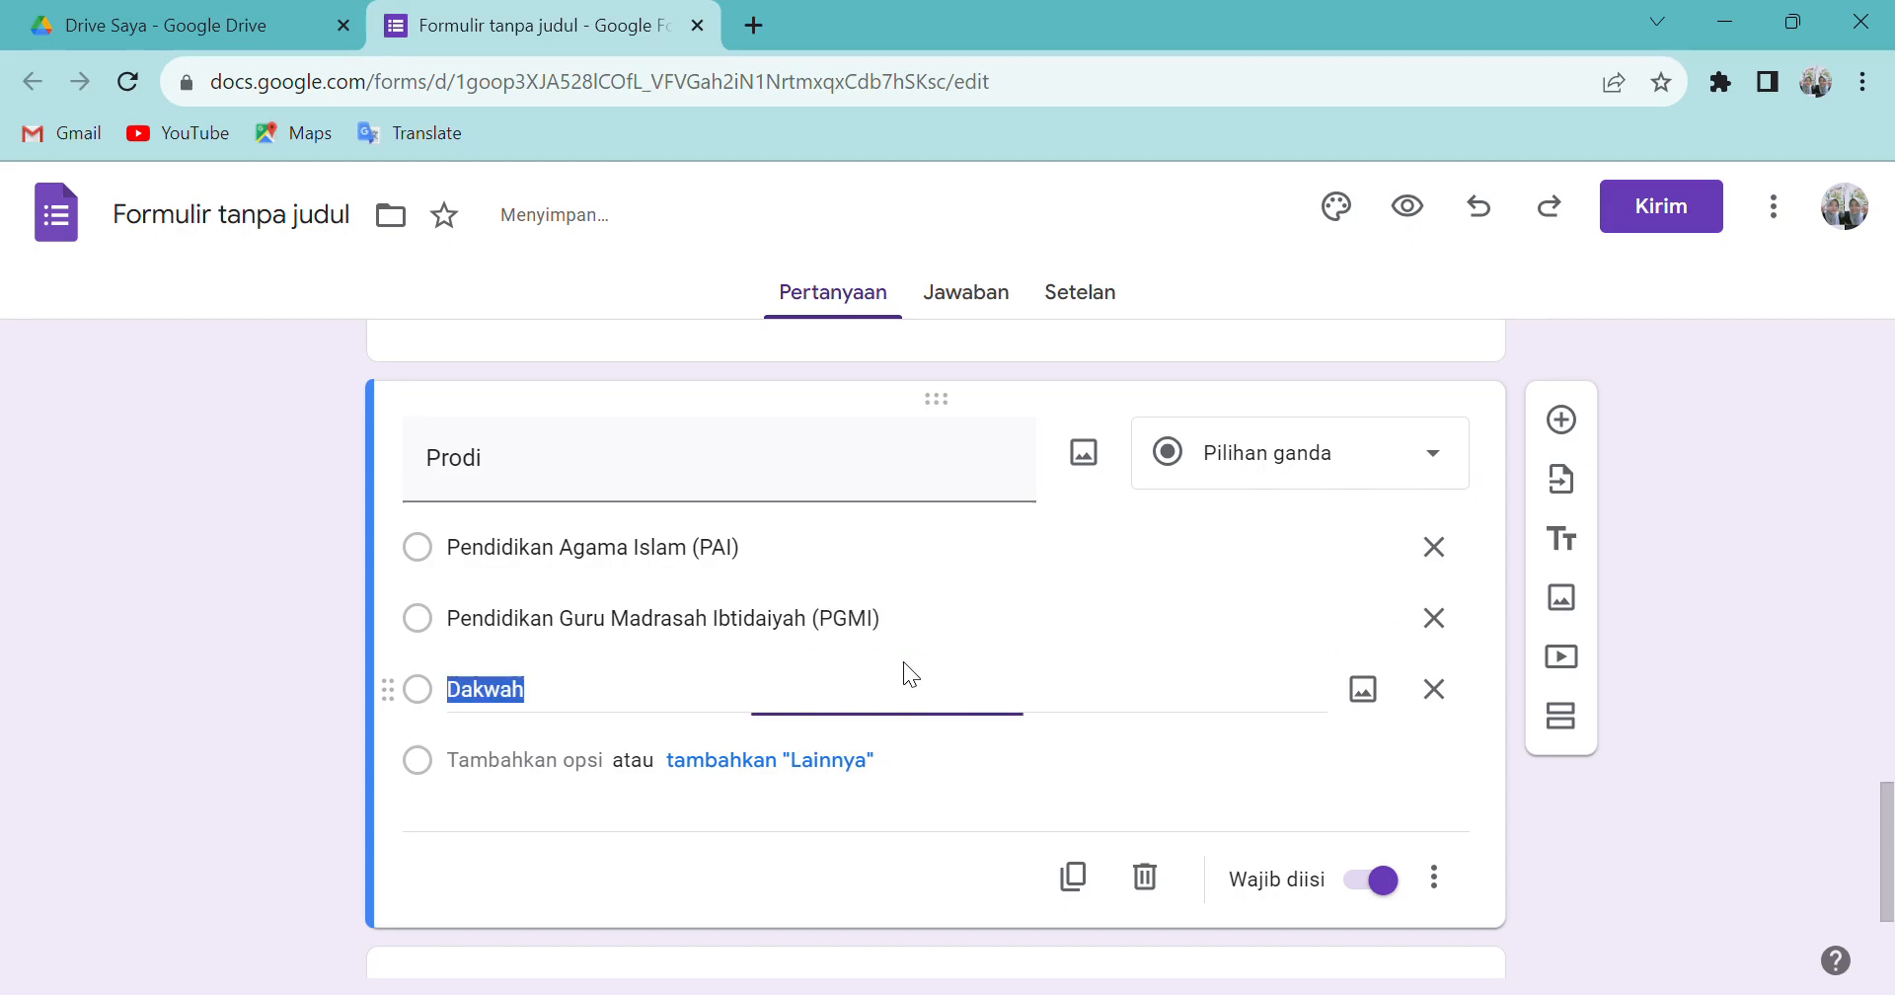
{"action": "type", "text": "Pwendidikan"}
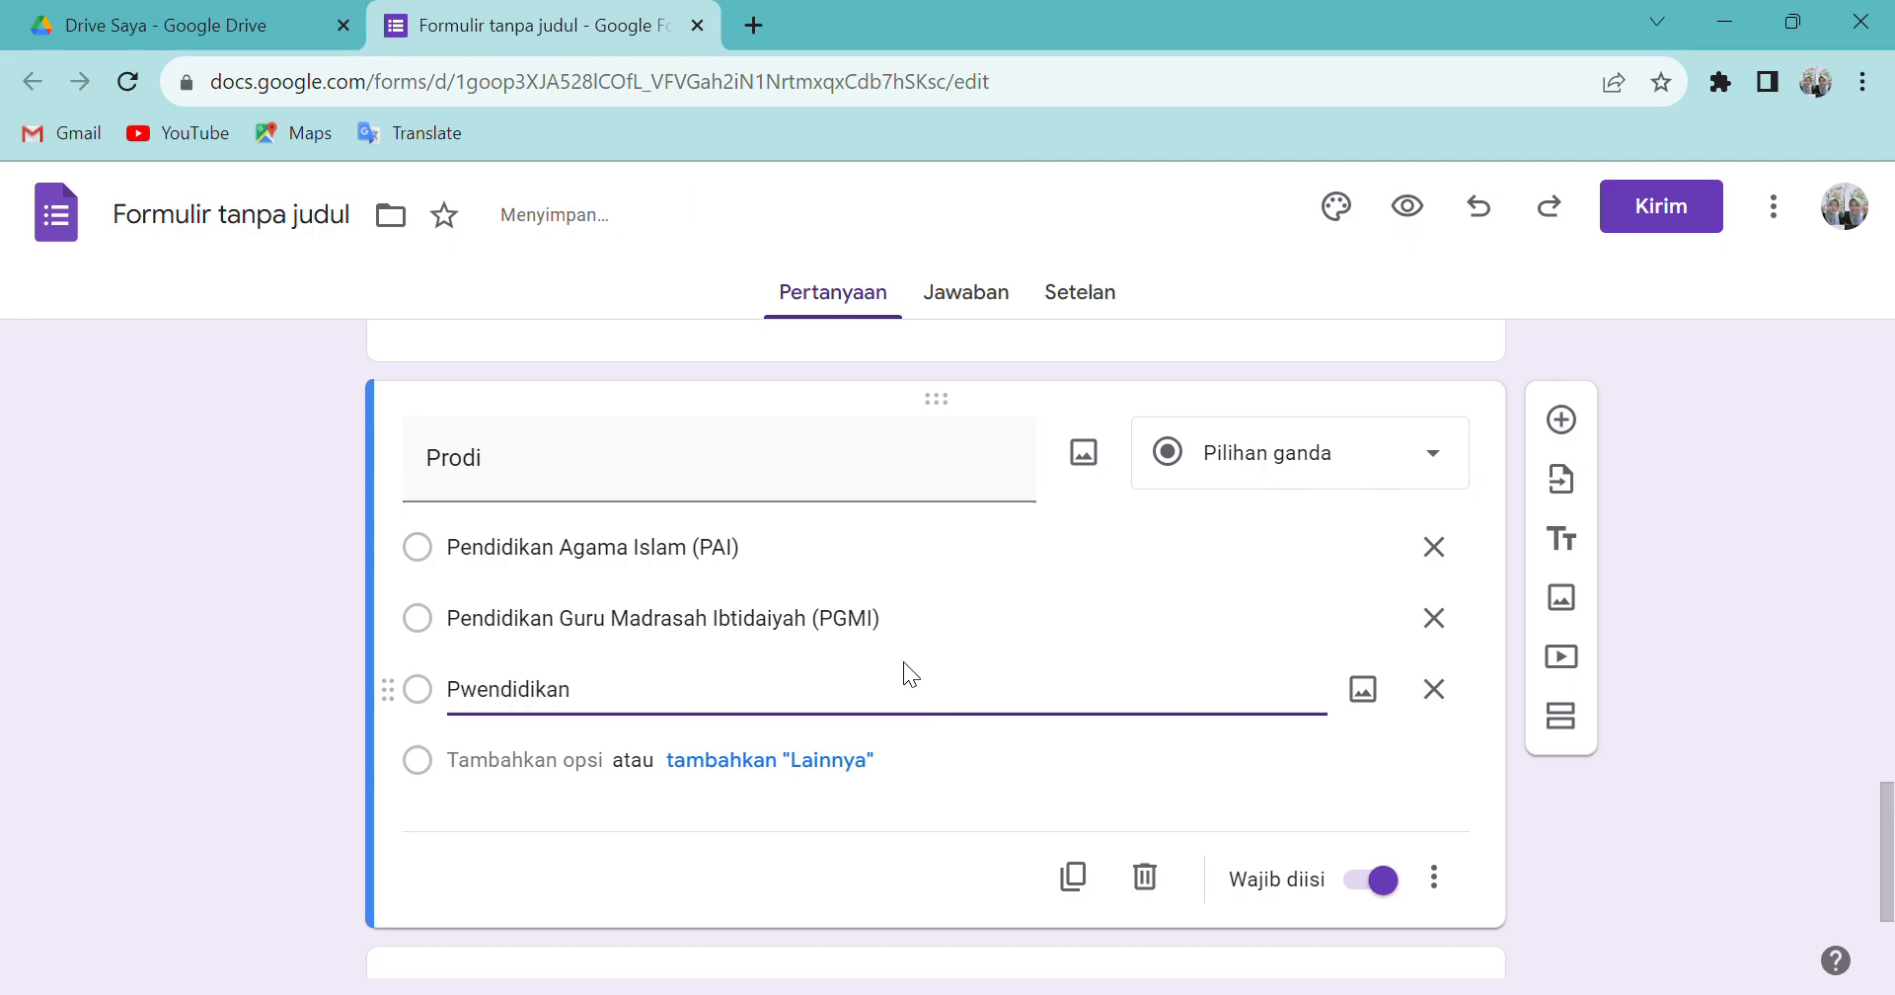
{"action": "key", "text": "BackSpace"}
{"action": "type", "text": "Islam Ana"}
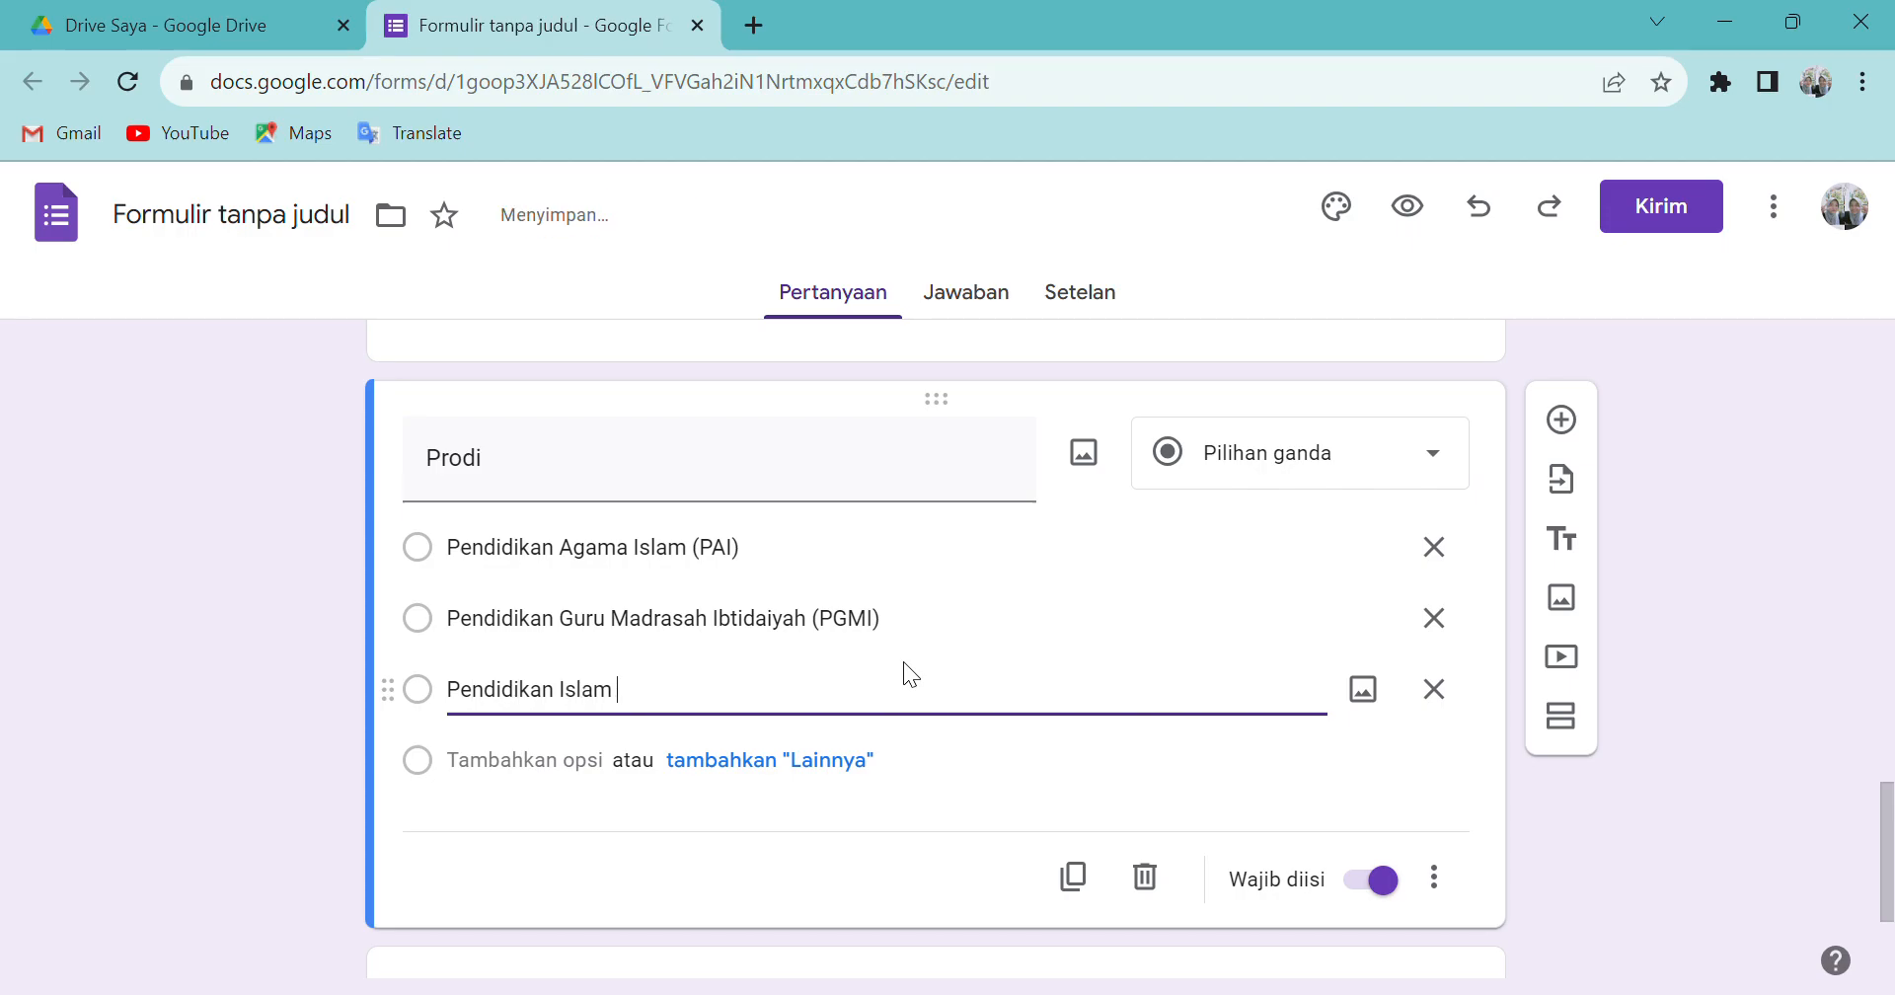
{"action": "type", "text": "Usi"}
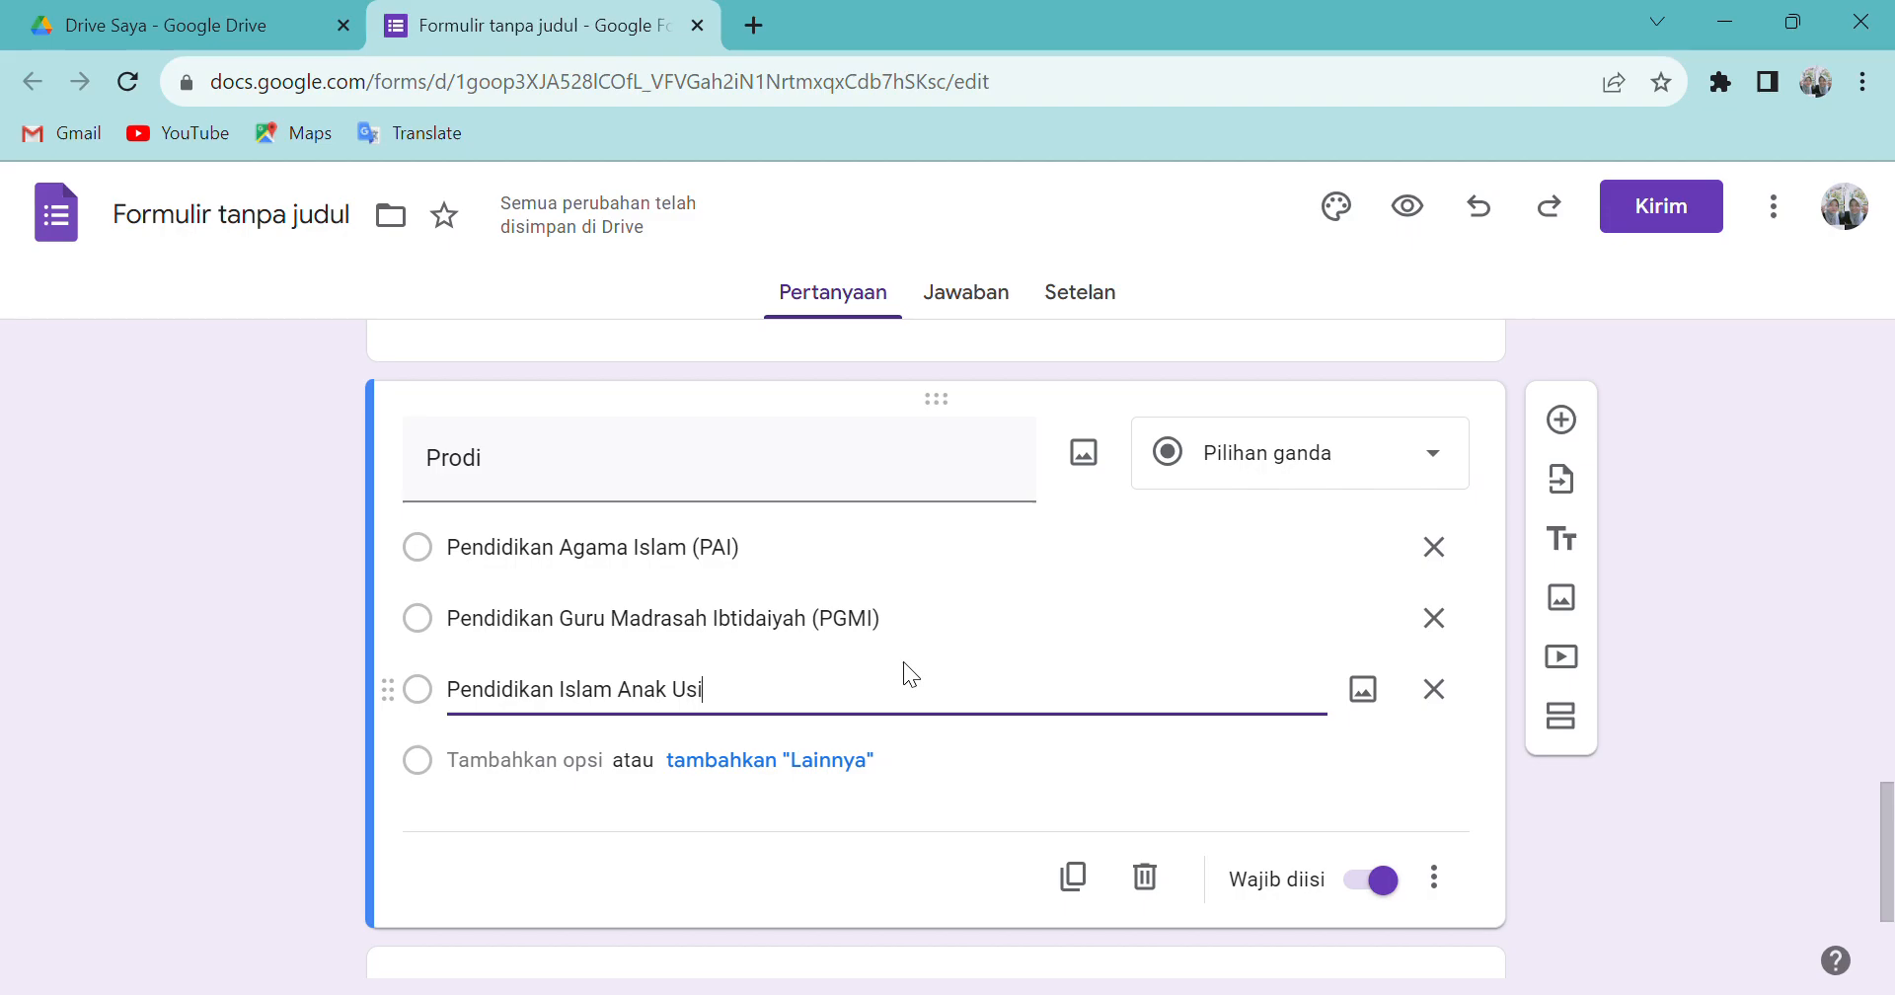
{"action": "type", "text": "a Dini ("}
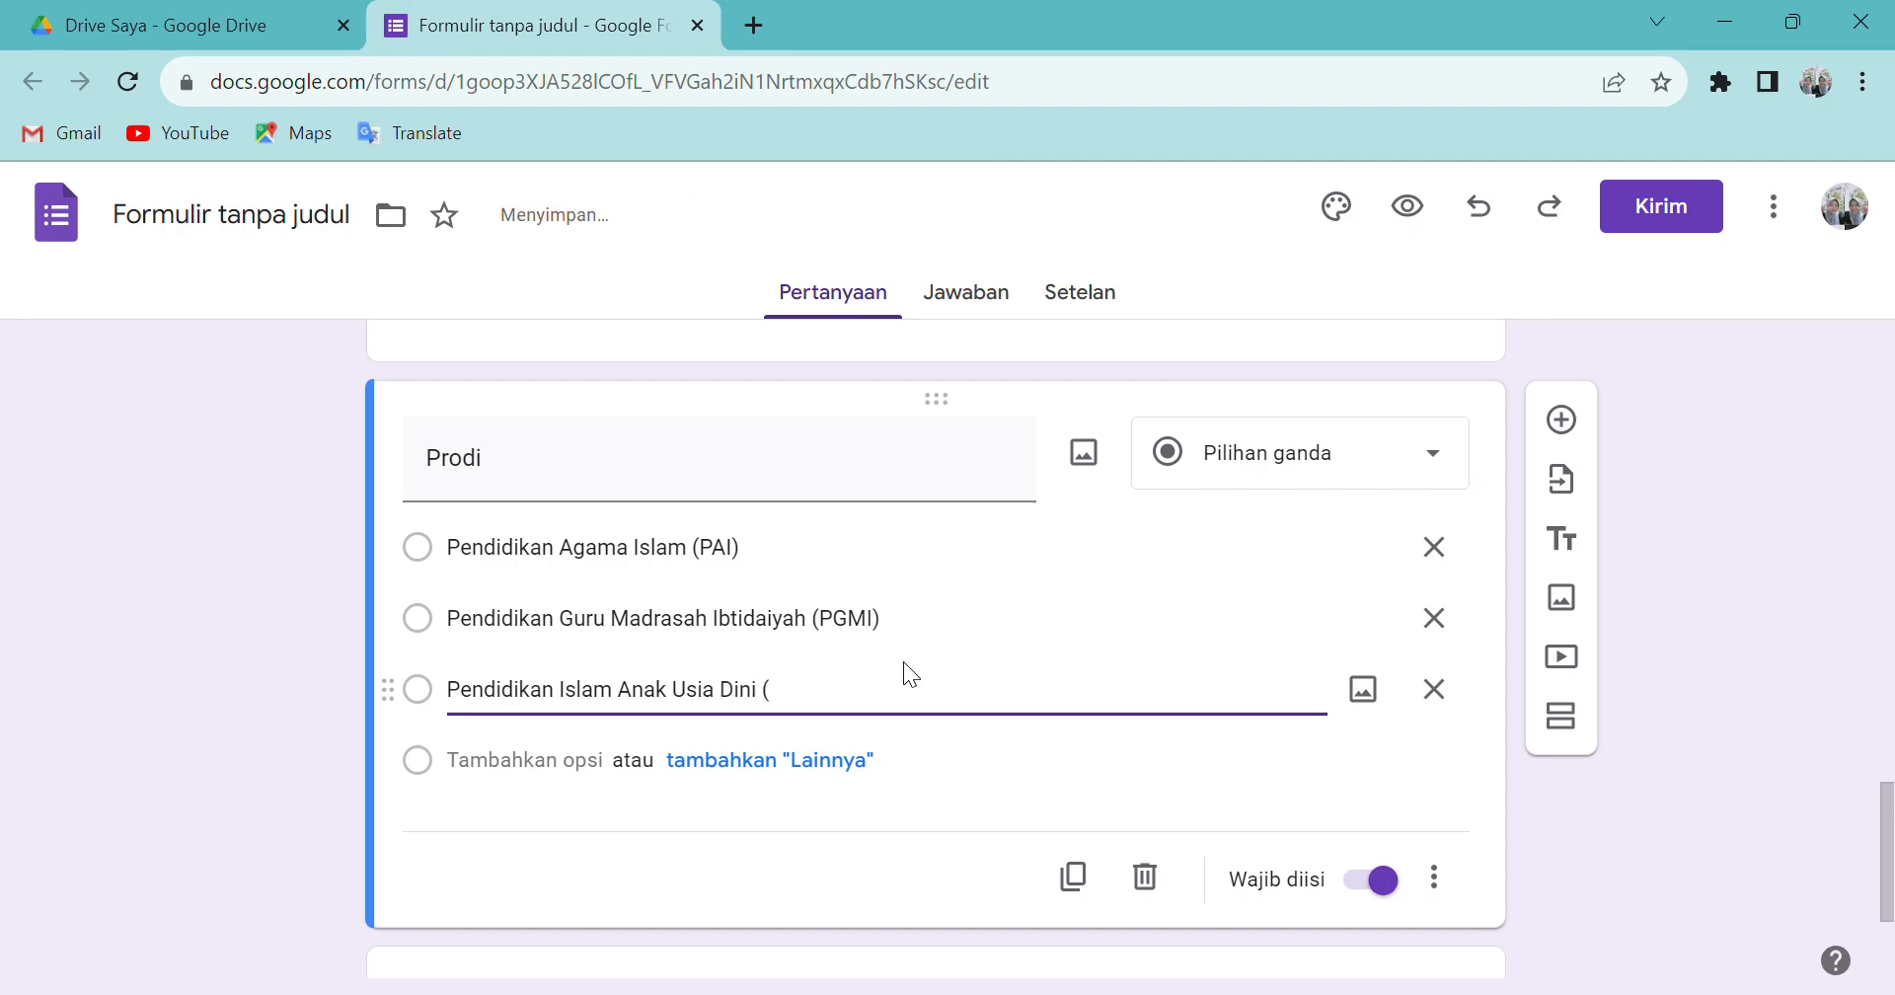
{"action": "type", "text": "p"}
{"action": "key", "text": "BackSpace"}
{"action": "type", "text": "PIAUD)"}
- Add a fourth answer option "Tadris Bahasa Inggris (TBI)" to the Prodi question
{"action": "key", "text": "Return"}
{"action": "type", "text": "T"}
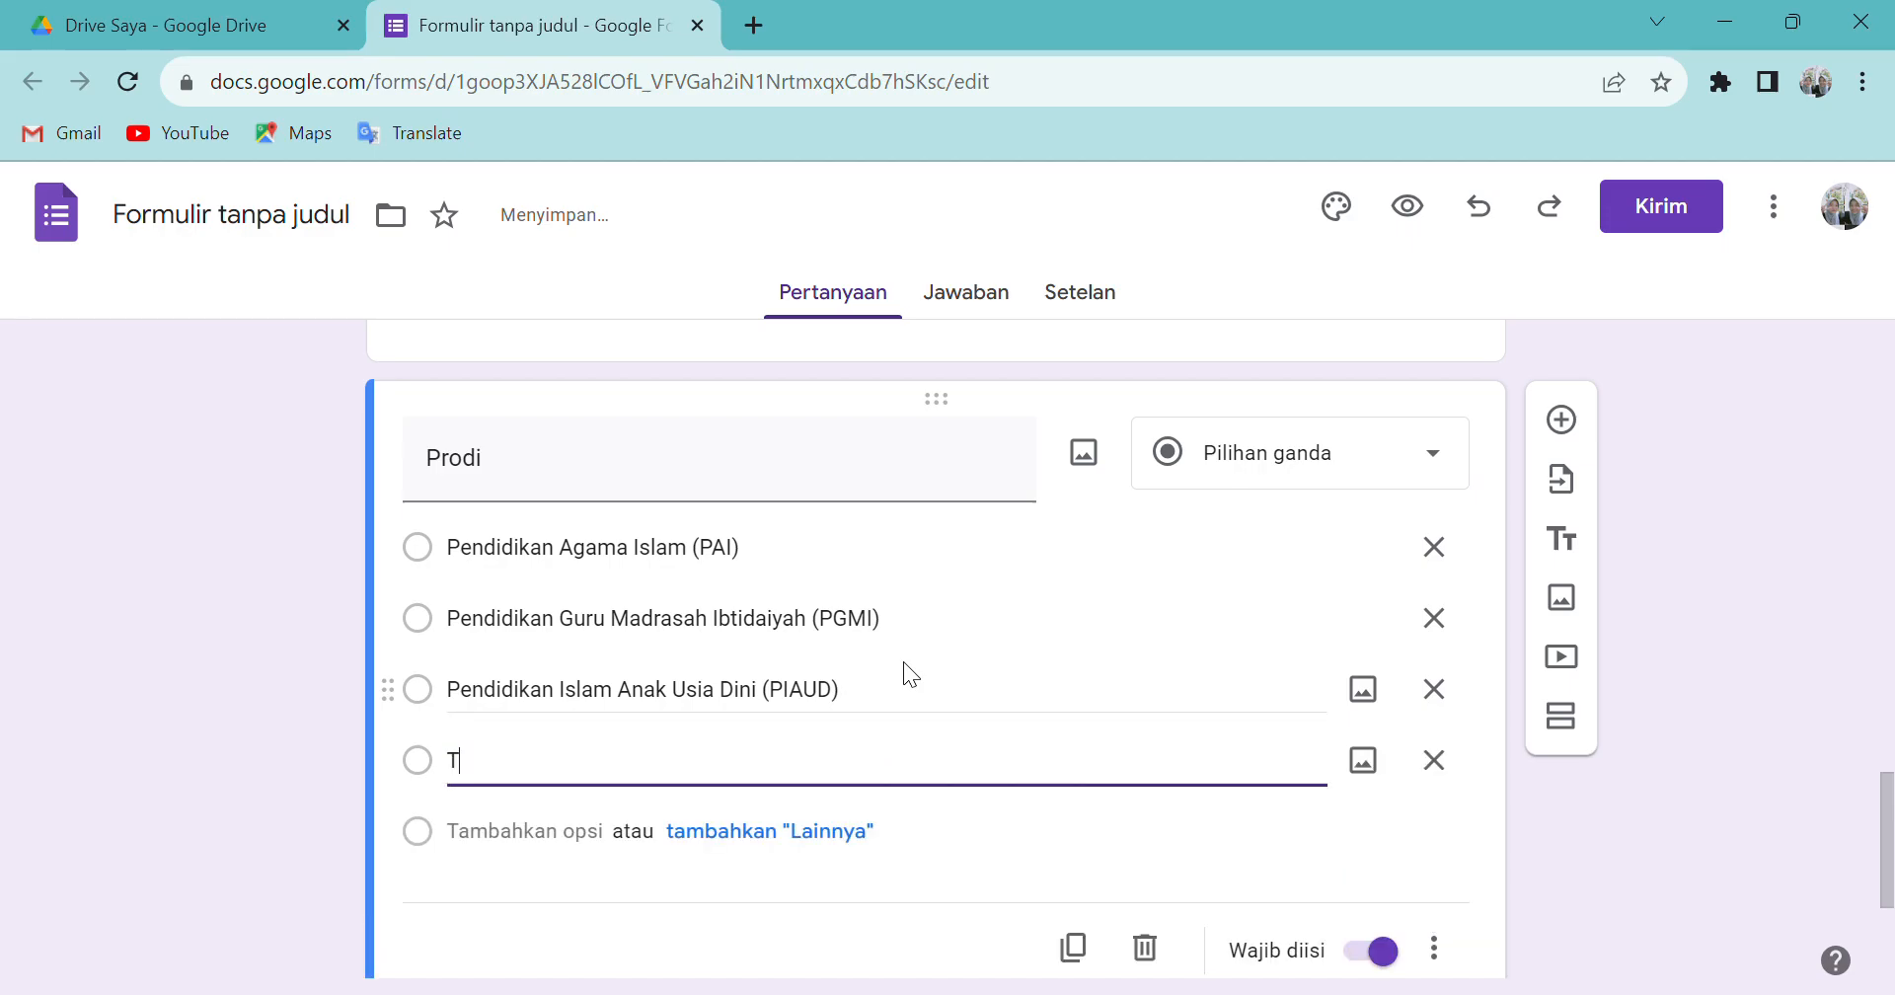
{"action": "type", "text": "adrid"}
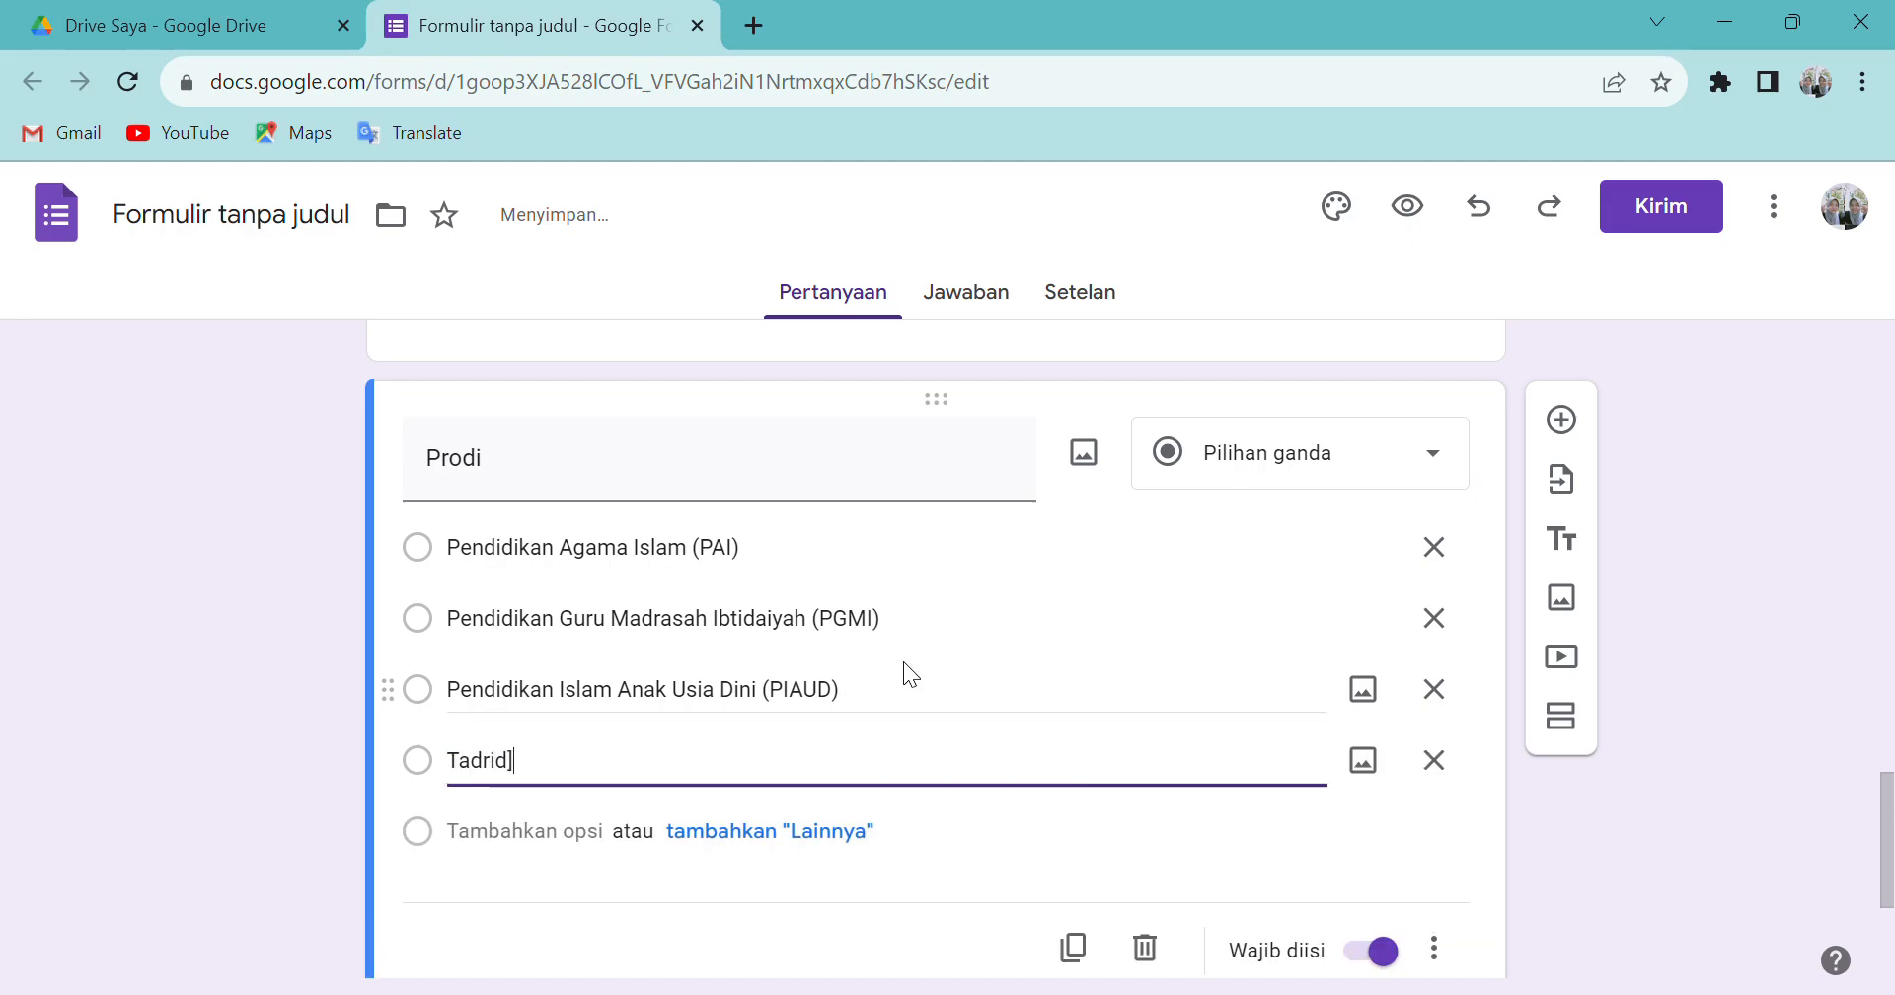
{"action": "key", "text": "BackSpace"}
{"action": "type", "text": "s Baha"}
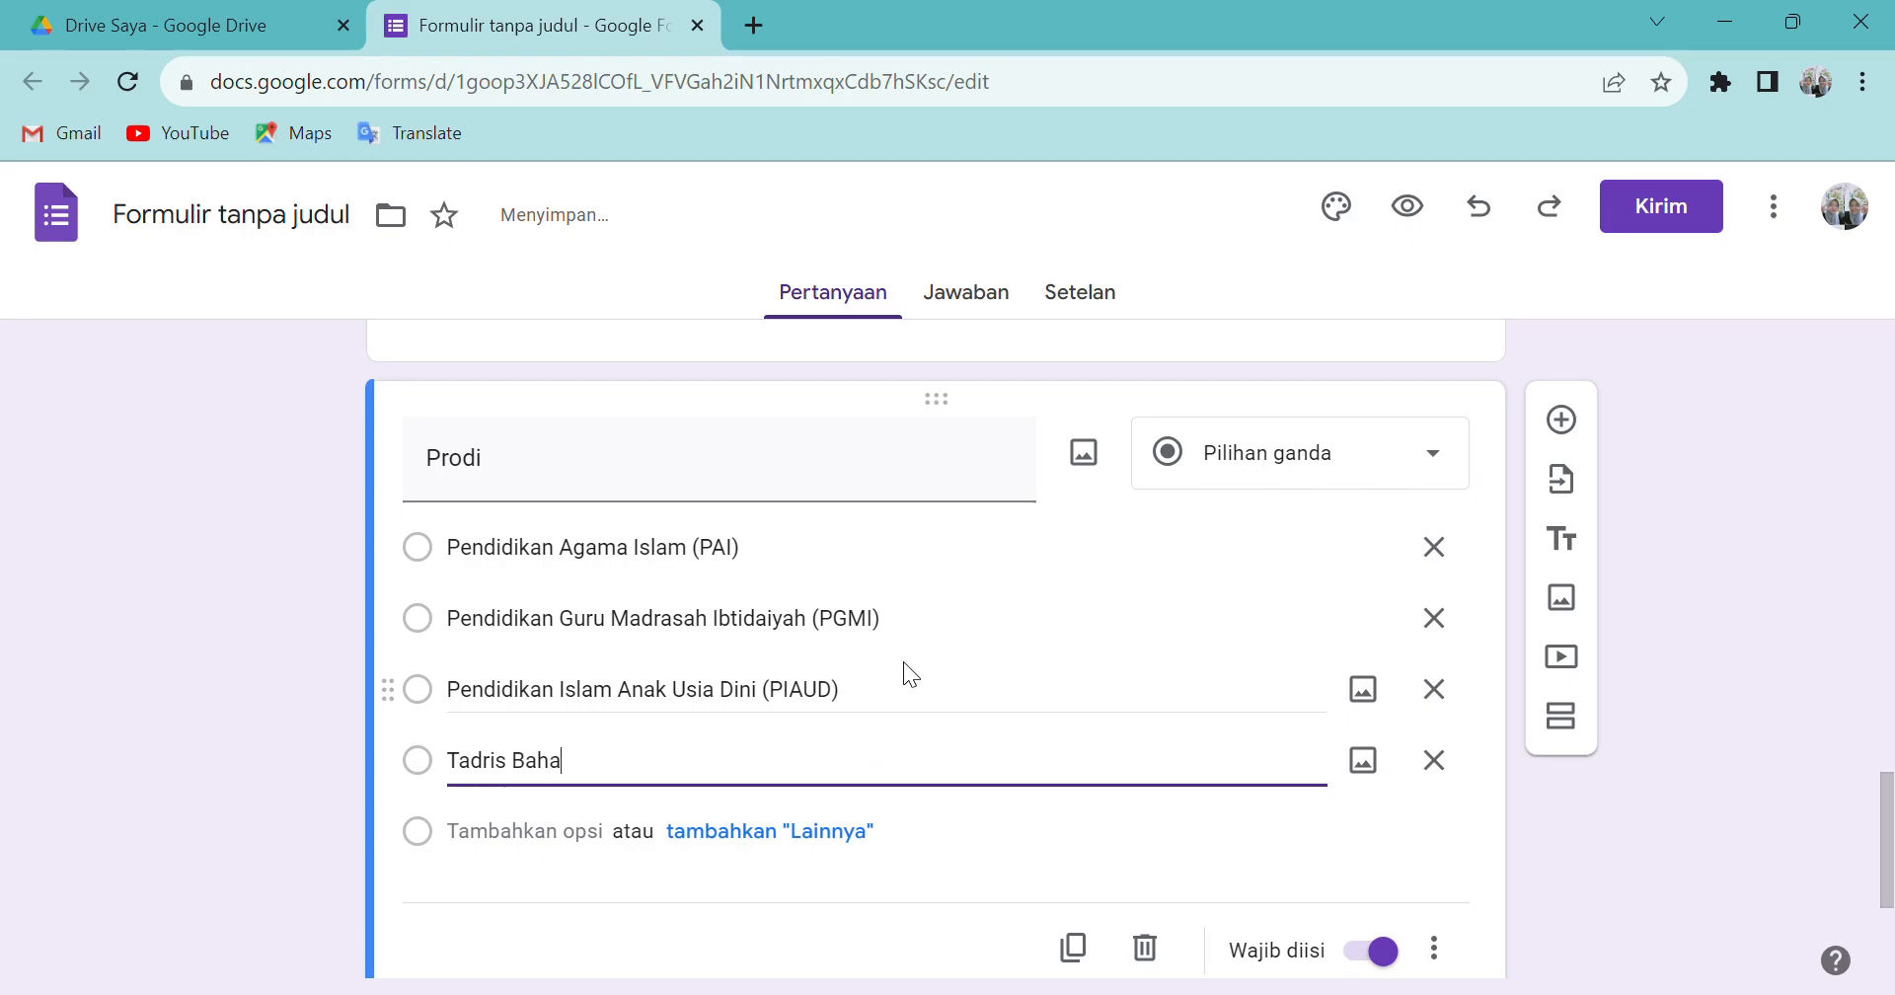
{"action": "type", "text": "sa Inggris (TBI"}
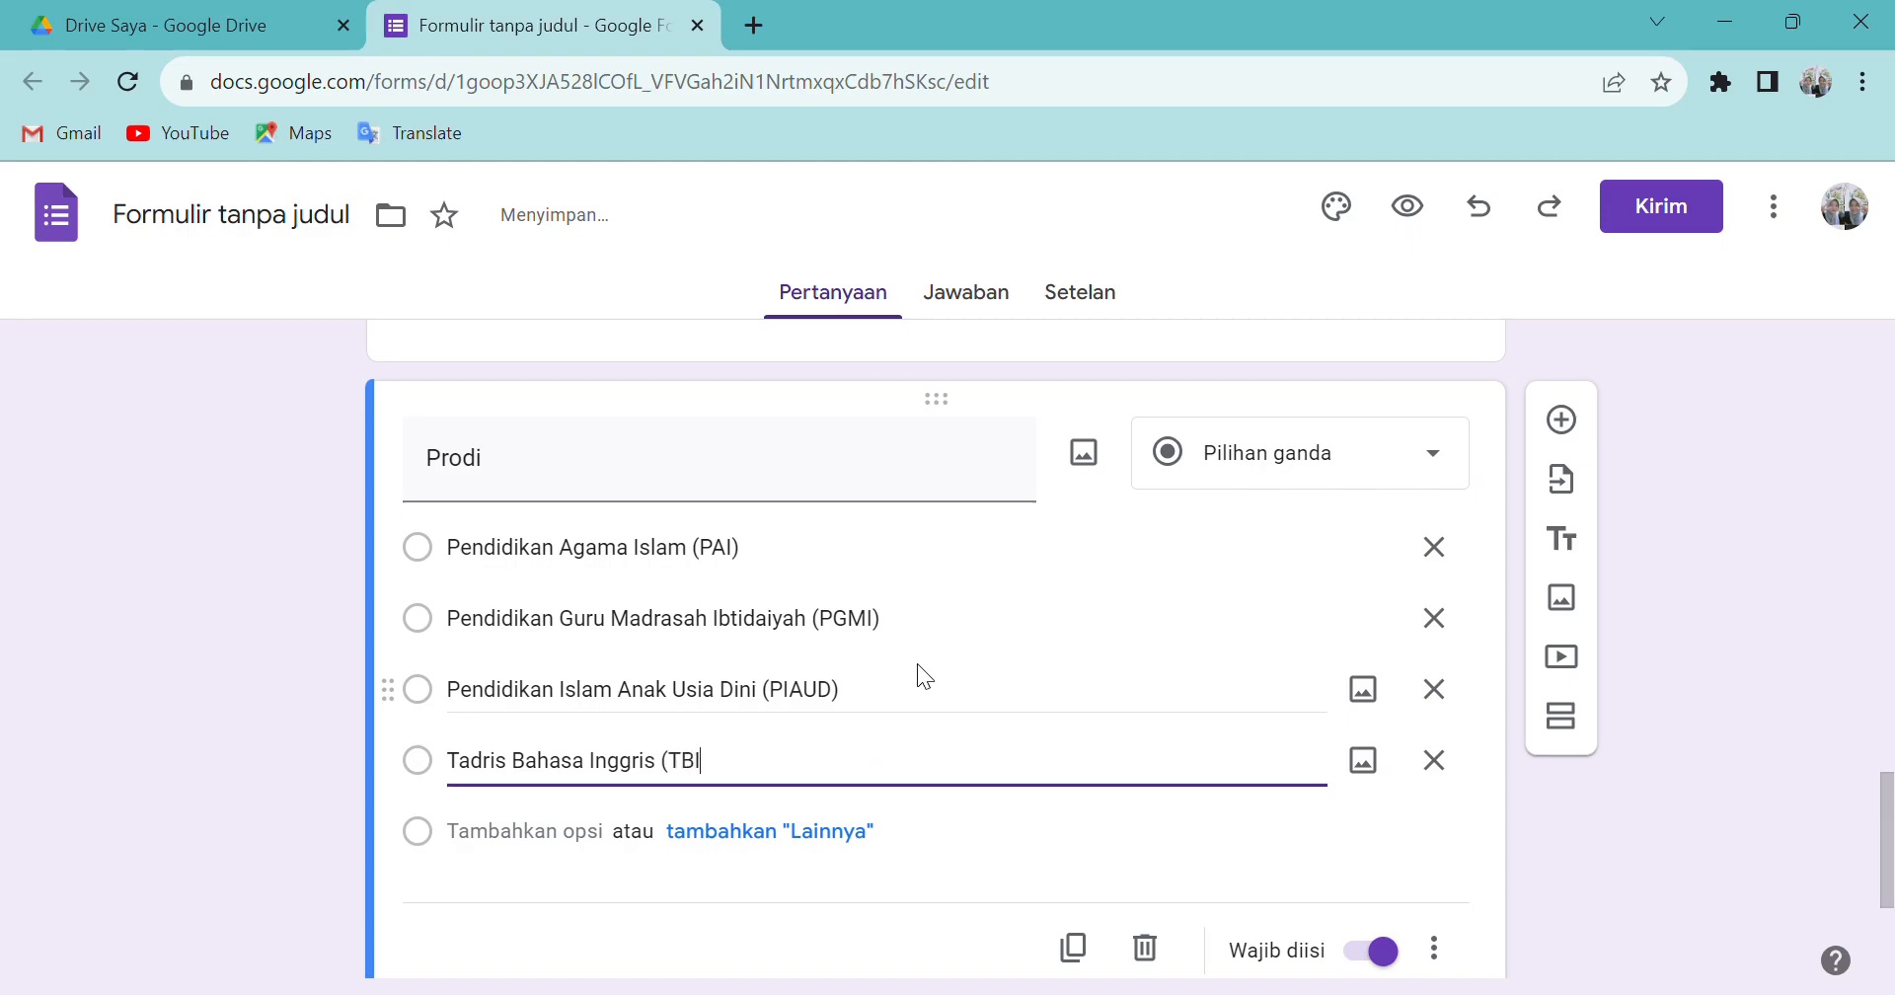
{"action": "type", "text": ")"}
- Add a fifth answer option "Hukum Keluarga Islam (HKI)" to the Prodi question
{"action": "key", "text": "Return"}
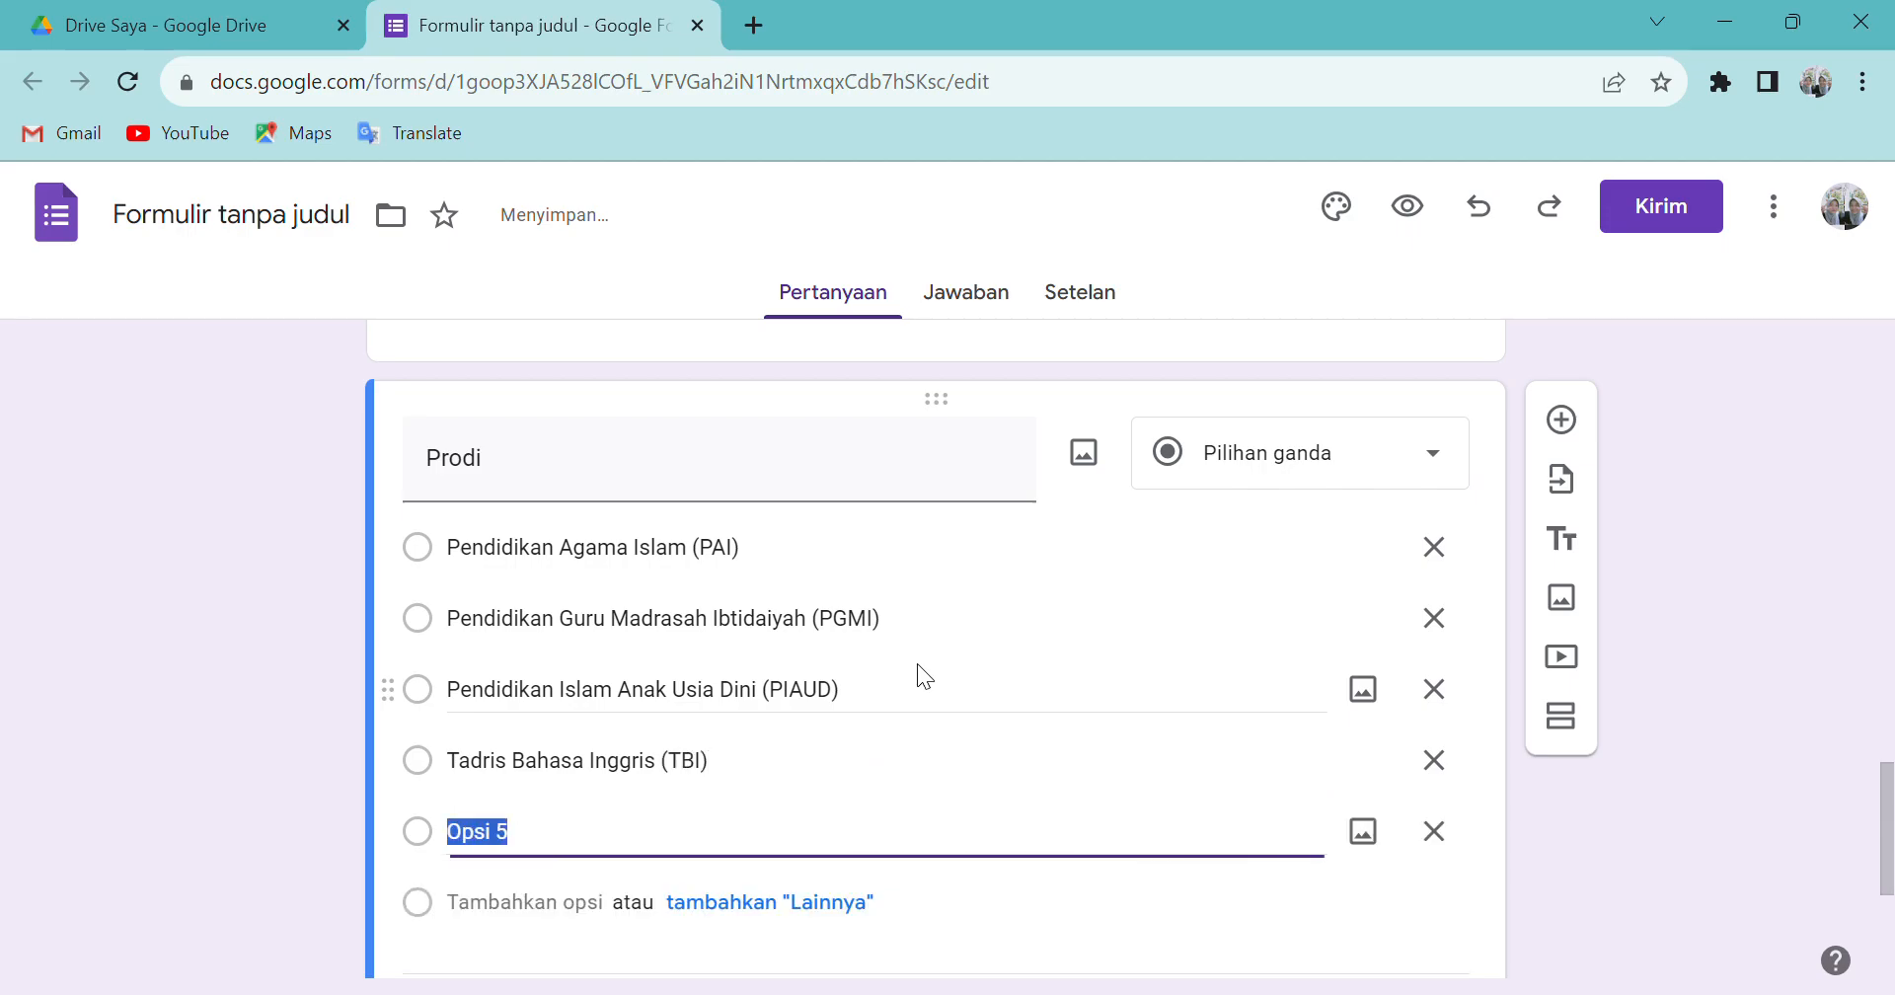
{"action": "type", "text": "Hukjum ="}
{"action": "key", "text": "BackSpace"}
{"action": "key", "text": "BackSpace"}
{"action": "key", "text": "BackSpace"}
{"action": "key", "text": "BackSpace"}
{"action": "key", "text": "BackSpace"}
{"action": "type", "text": "um Keluarga"}
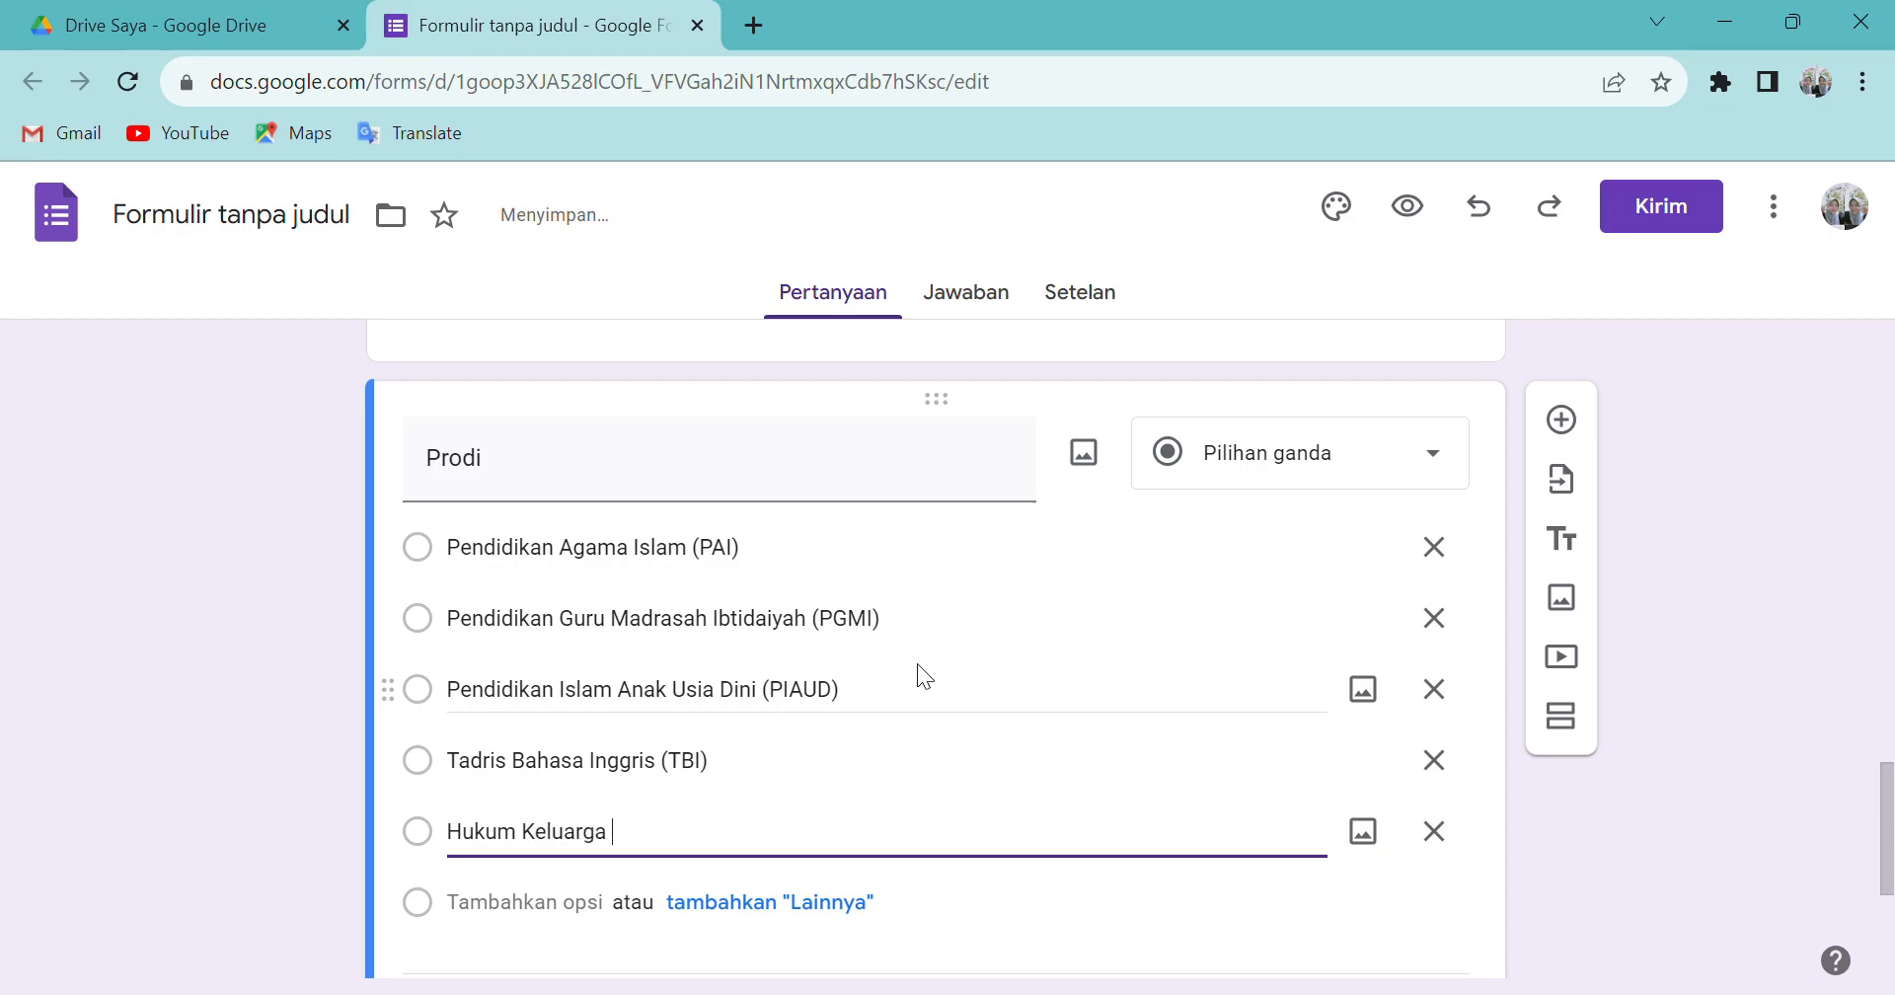
{"action": "type", "text": " Islam (HKI)"}
- Add a sixth answer option "Bimbingan Penyuluhan Islam (BPI)" to the Prodi question
{"action": "key", "text": "Return"}
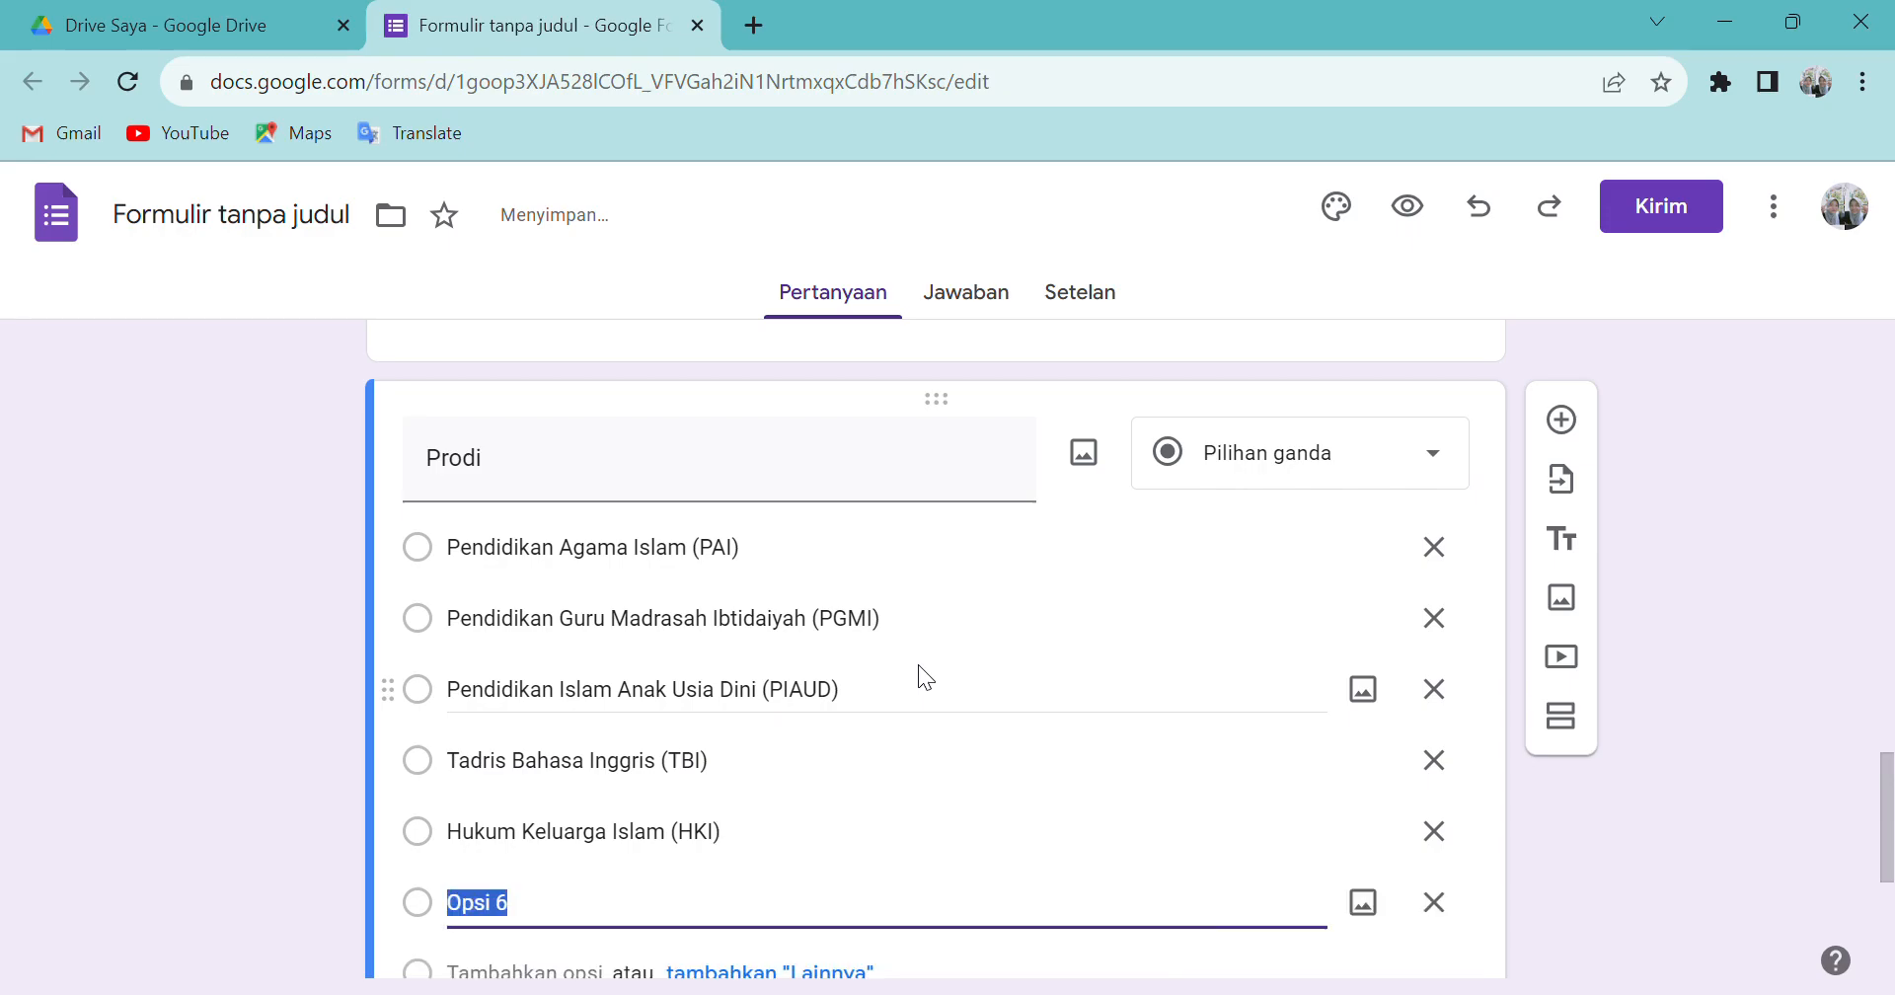
{"action": "type", "text": "Bimbingan Penyuk"}
{"action": "key", "text": "BackSpace"}
{"action": "type", "text": "luh"}
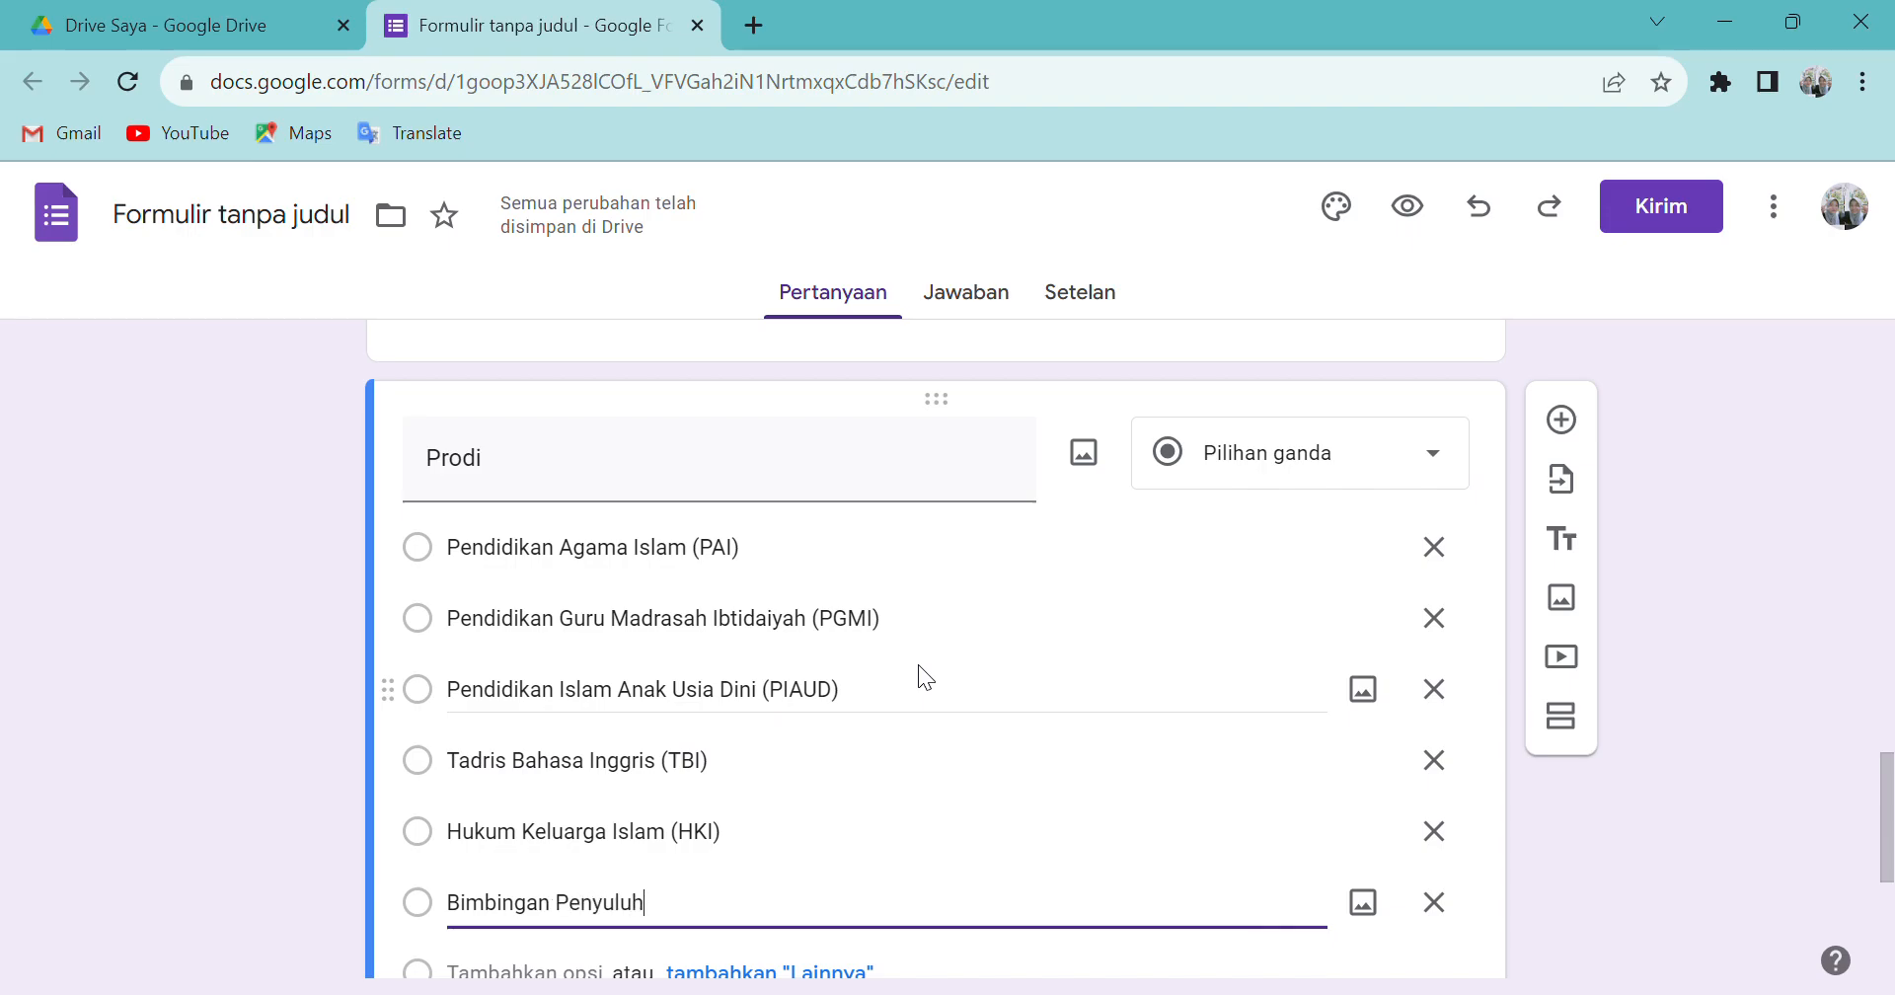
{"action": "type", "text": "an Islam (B"}
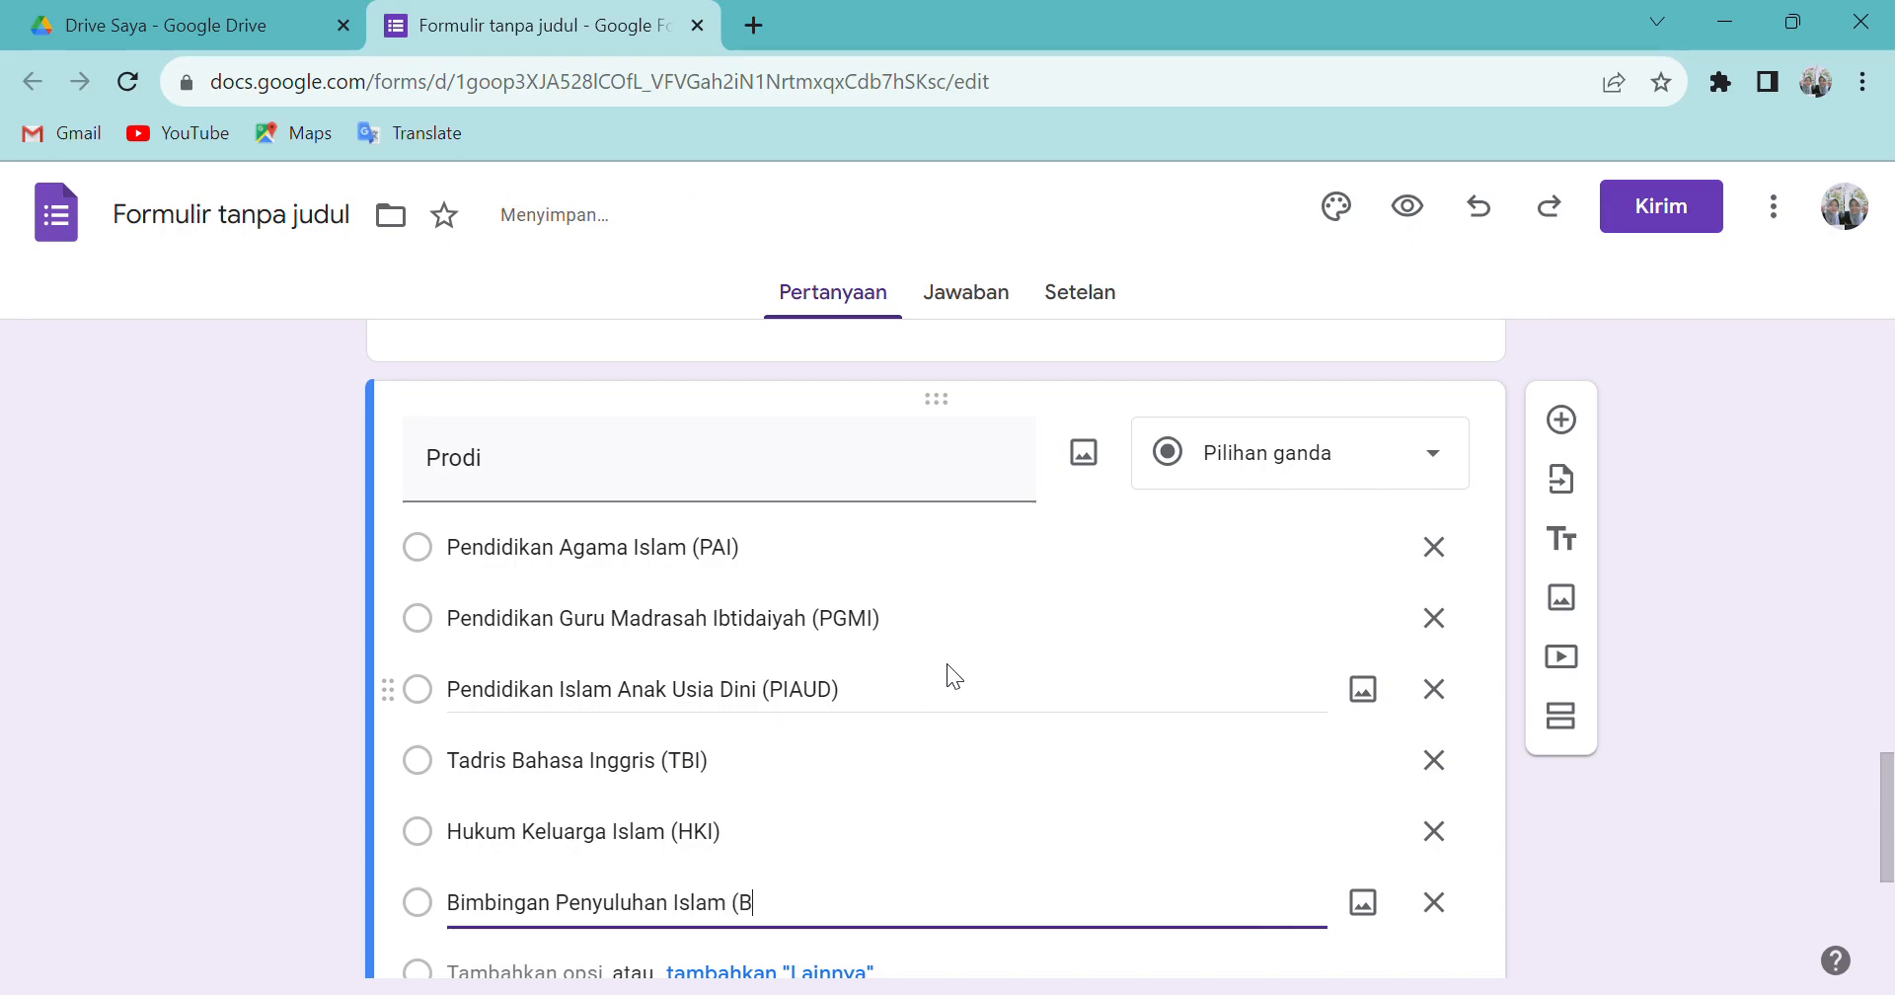
{"action": "type", "text": "PI)"}
- Turn a duplicate of the Prodi question into a Jawaban singkat (short answer) question titled "Nomor HP"
{"action": "scroll", "coordinate": [440, 593], "scroll_direction": "down", "scroll_amount": 2}
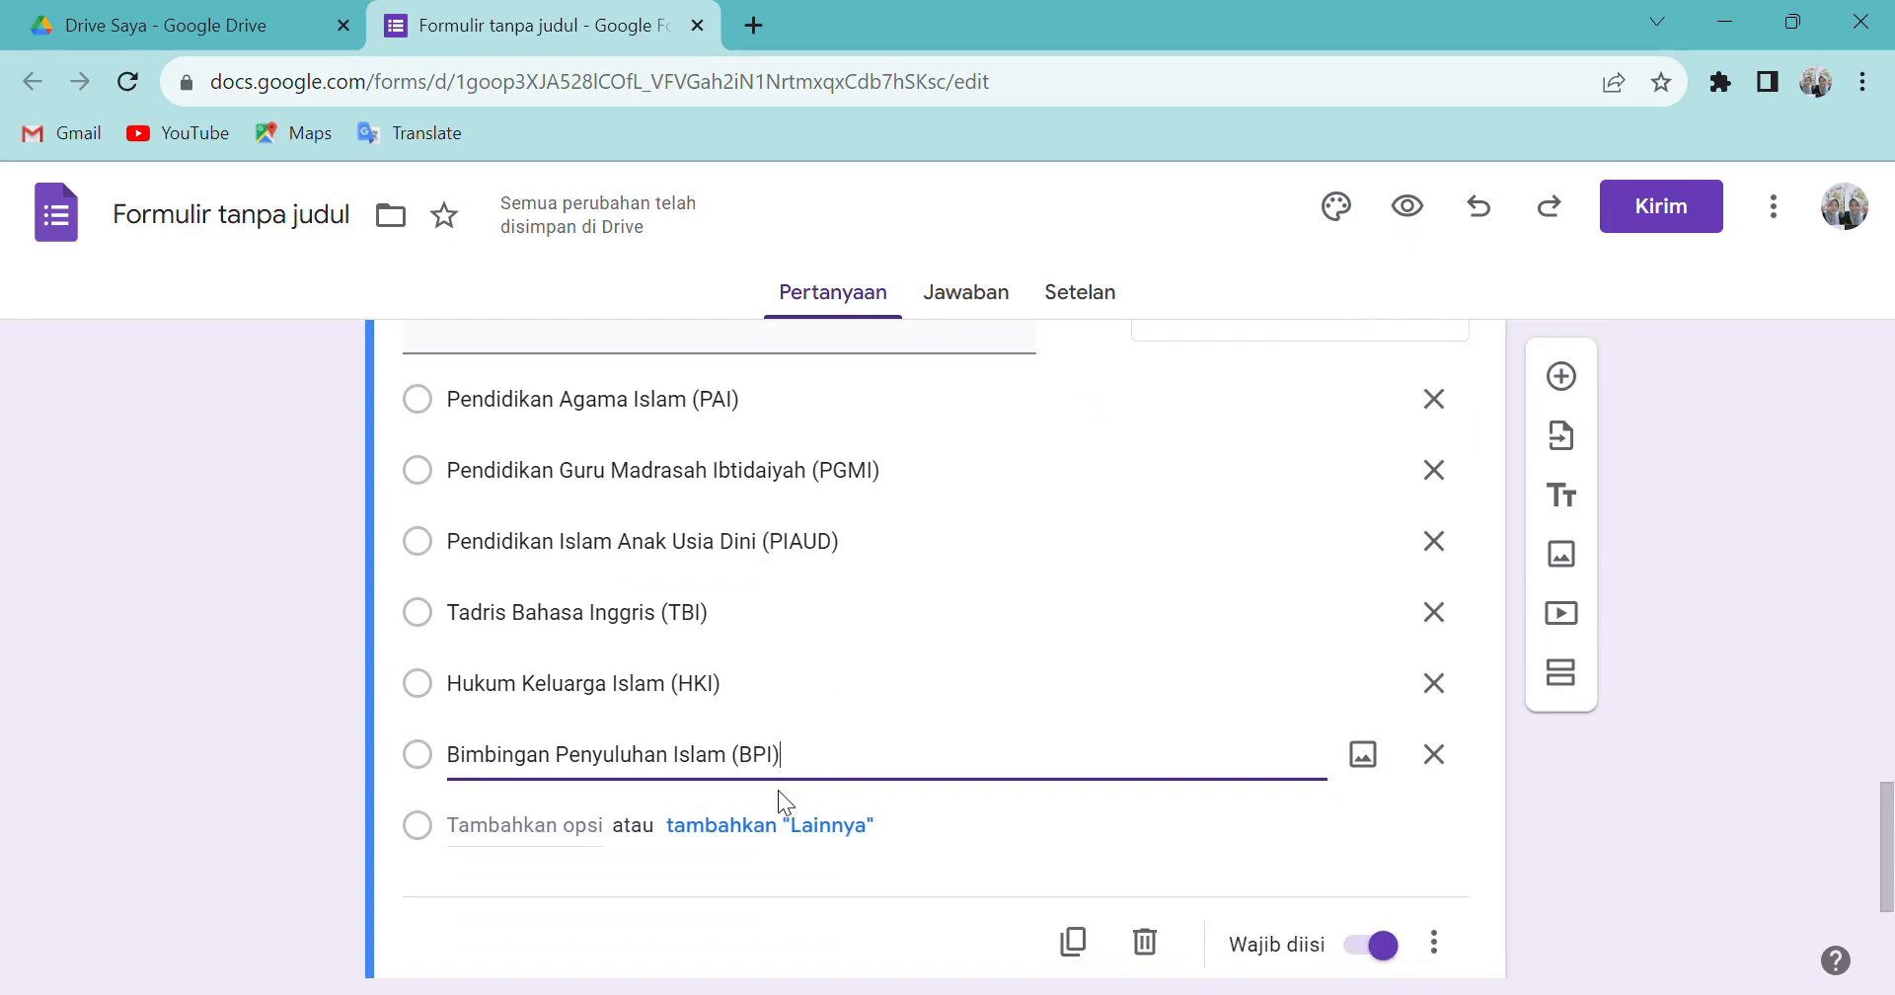
{"action": "left_click", "coordinate": [1073, 941]}
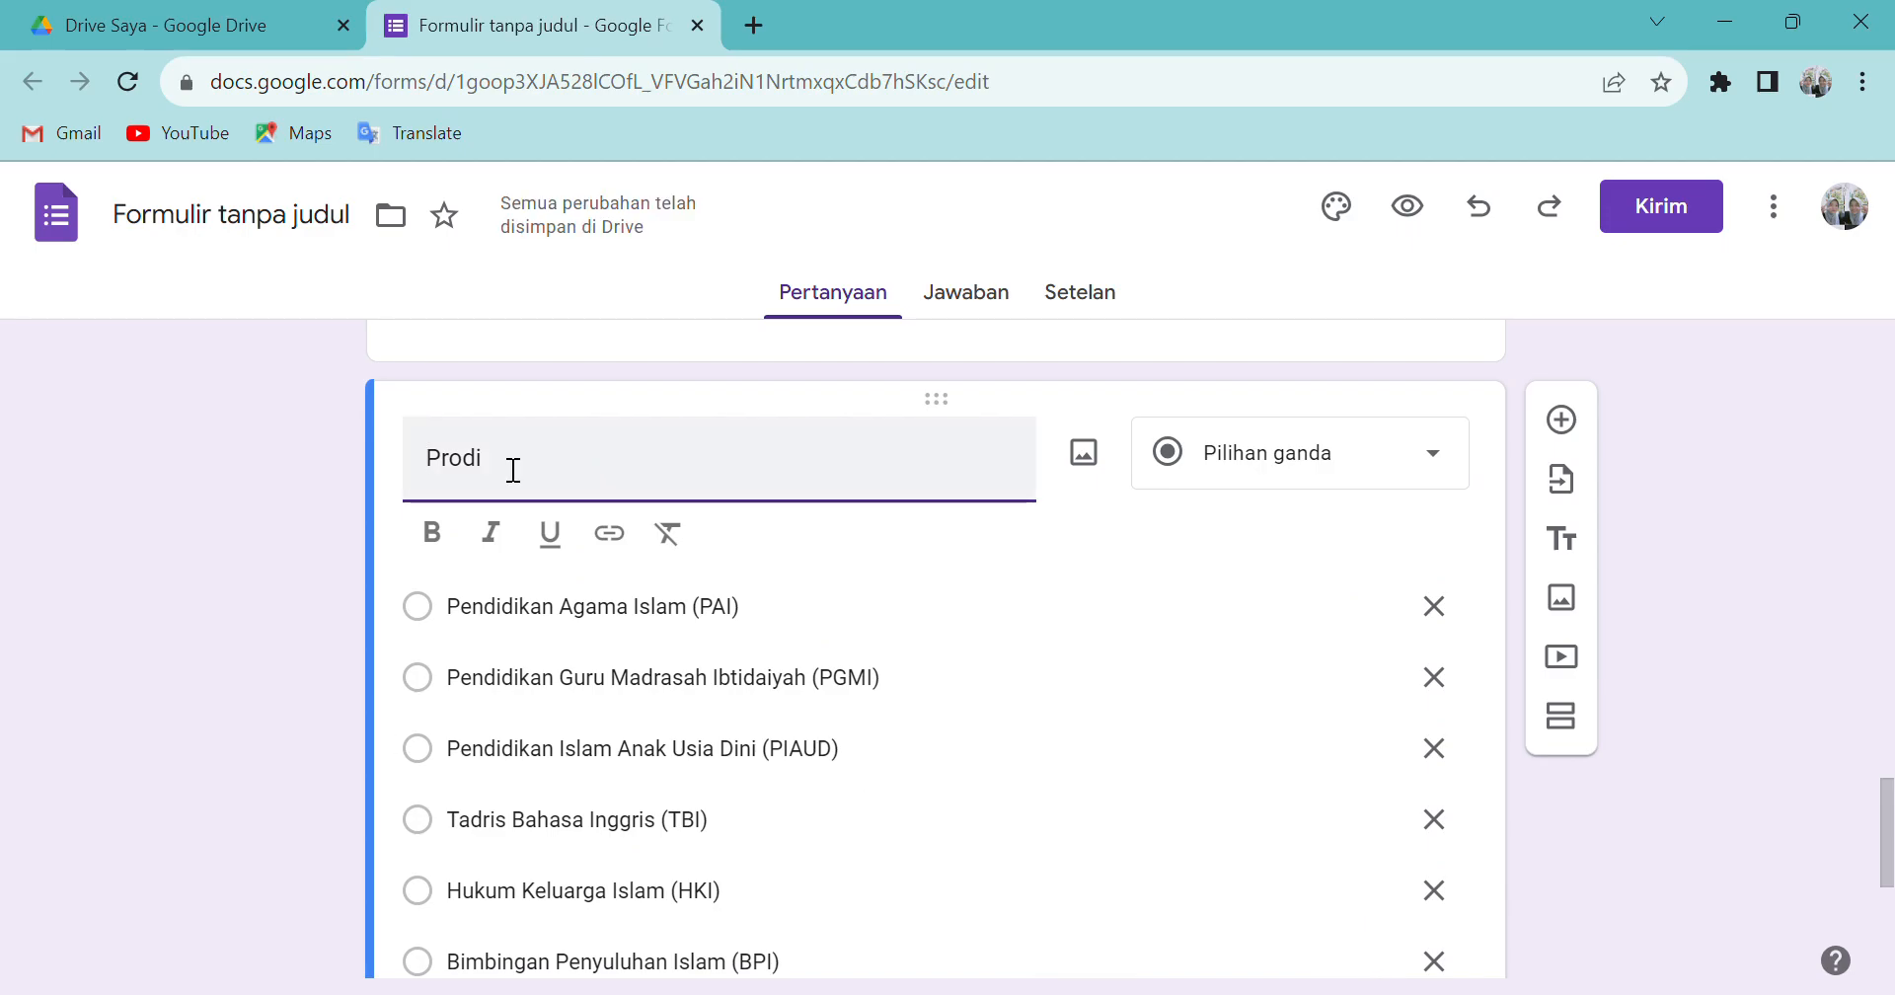
{"action": "left_click_drag", "start_coordinate": [511, 470], "coordinate": [399, 475]}
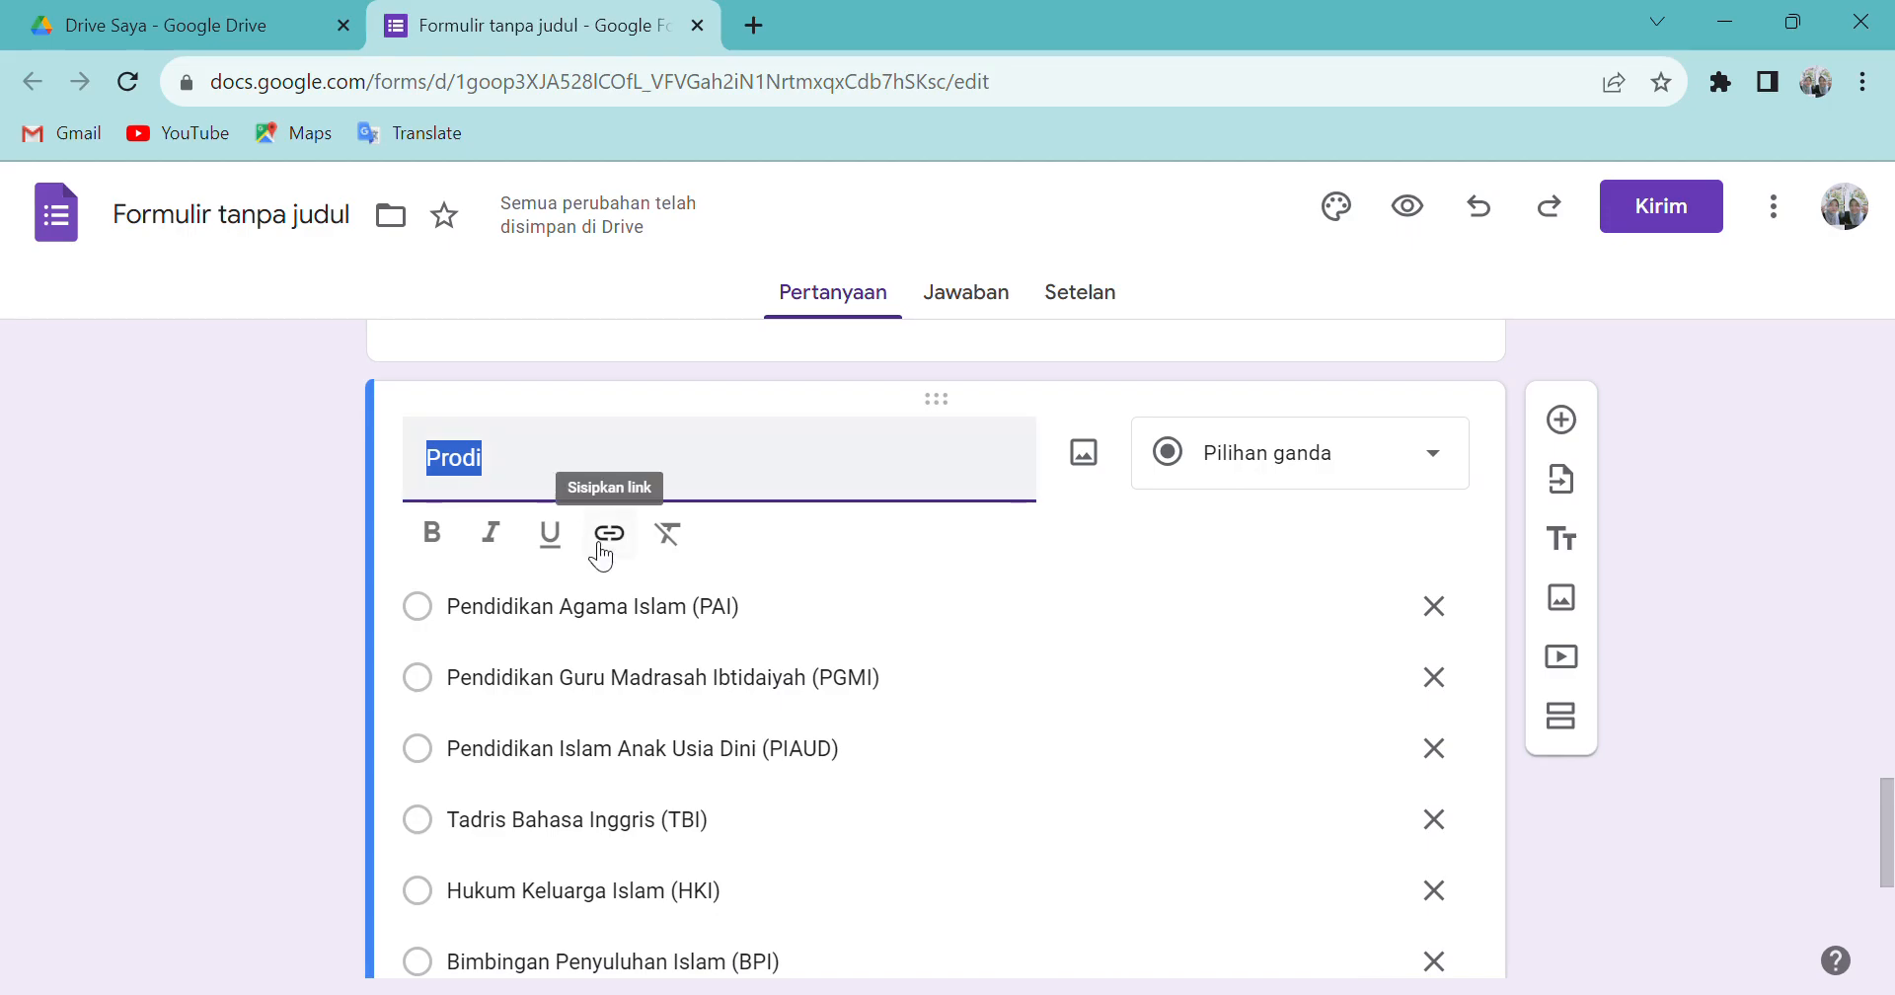
{"action": "type", "text": "Nomor"}
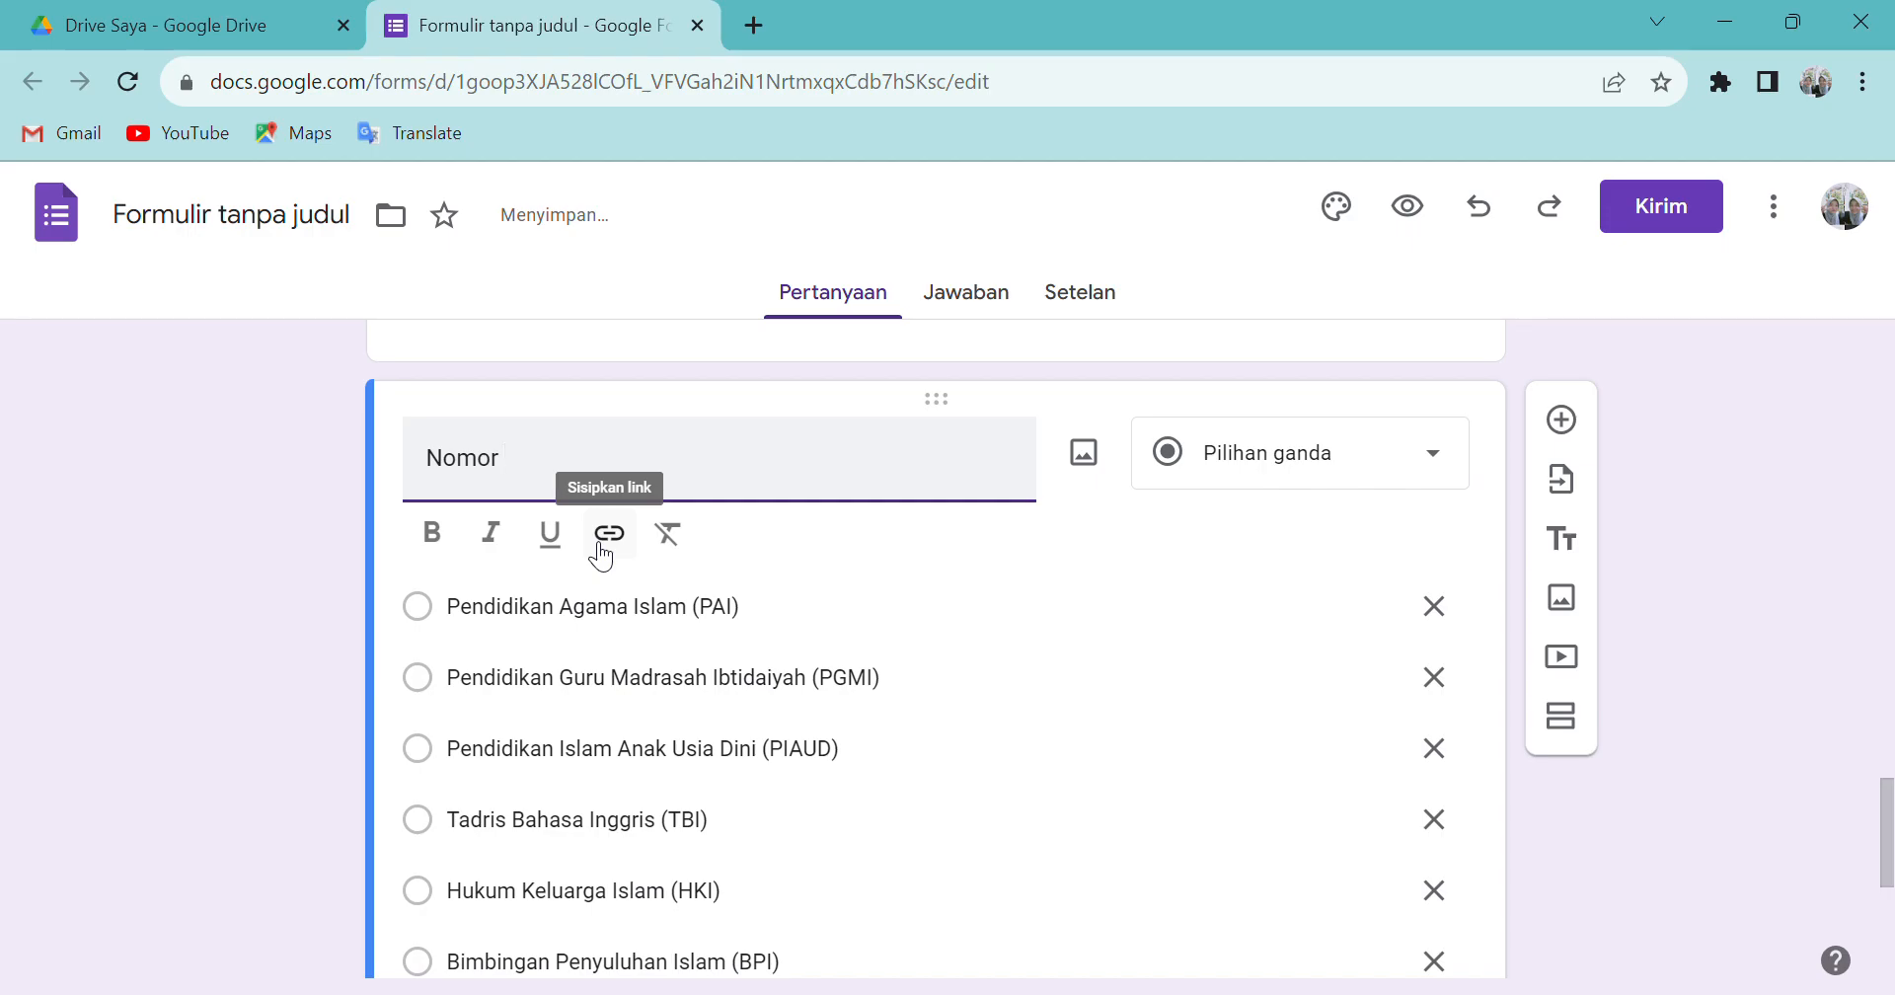
{"action": "type", "text": " HP"}
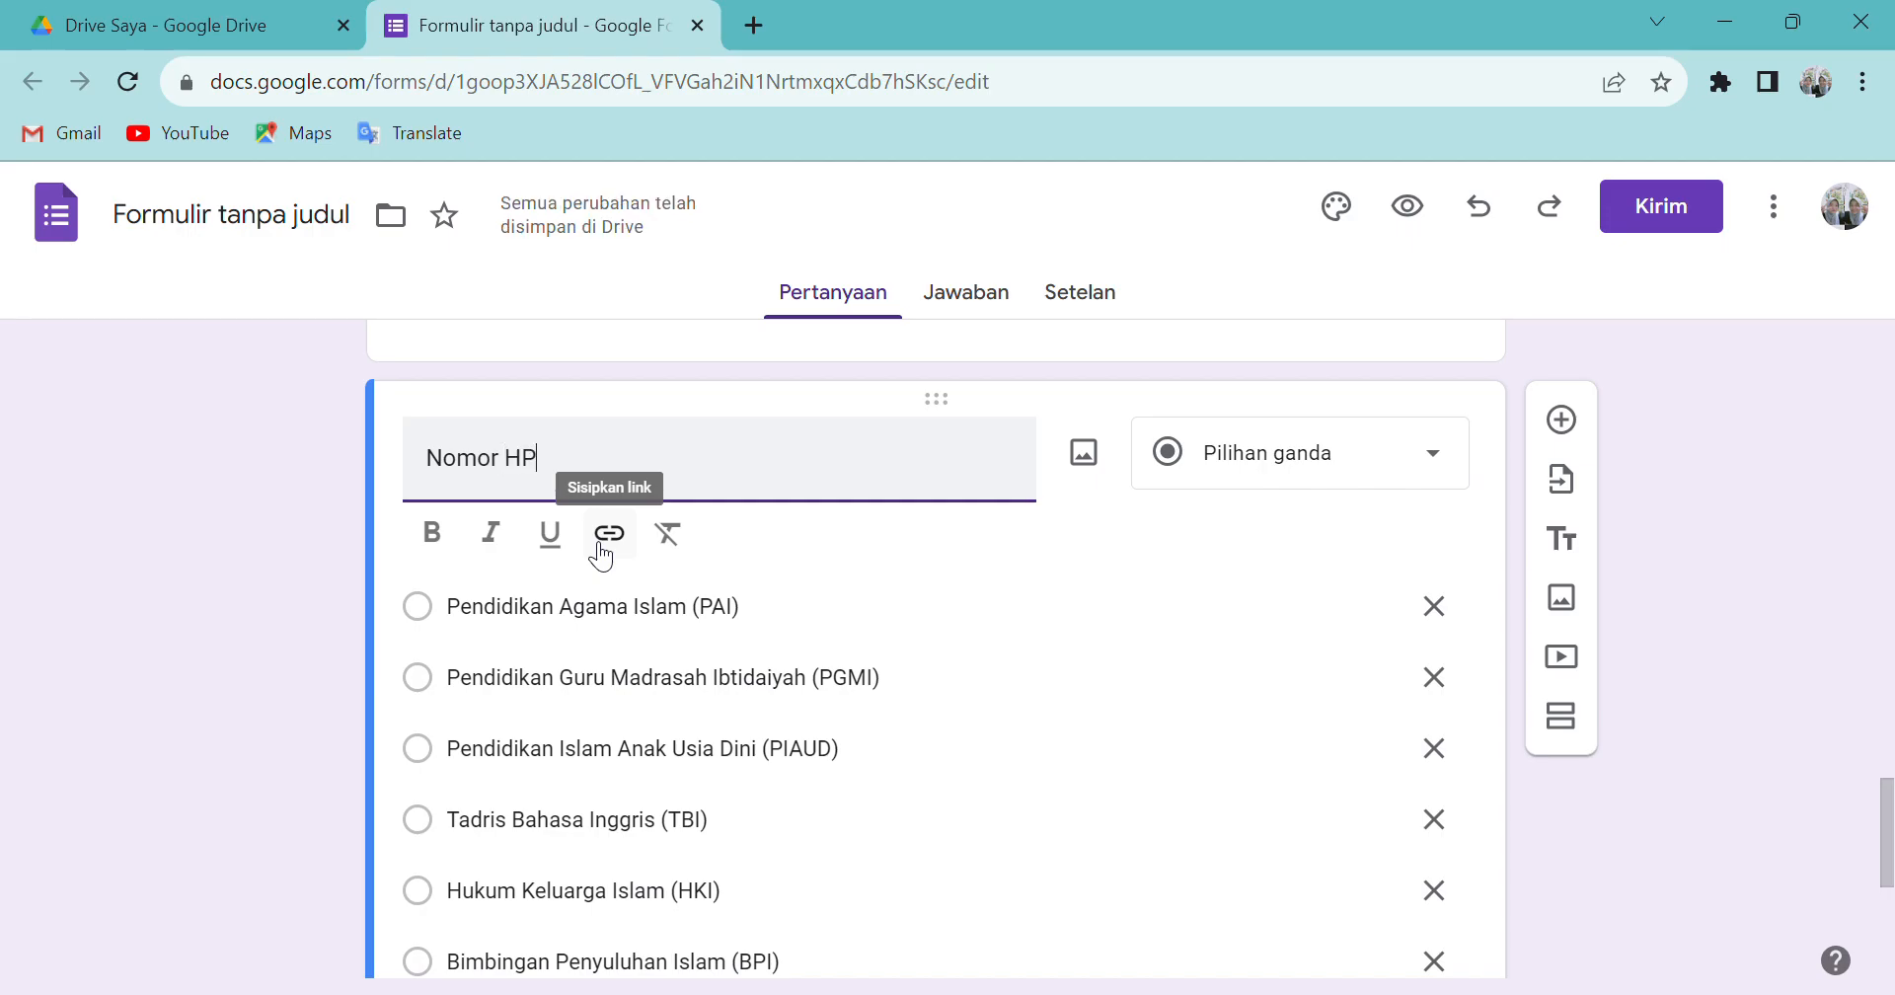
{"action": "left_click", "coordinate": [1417, 466]}
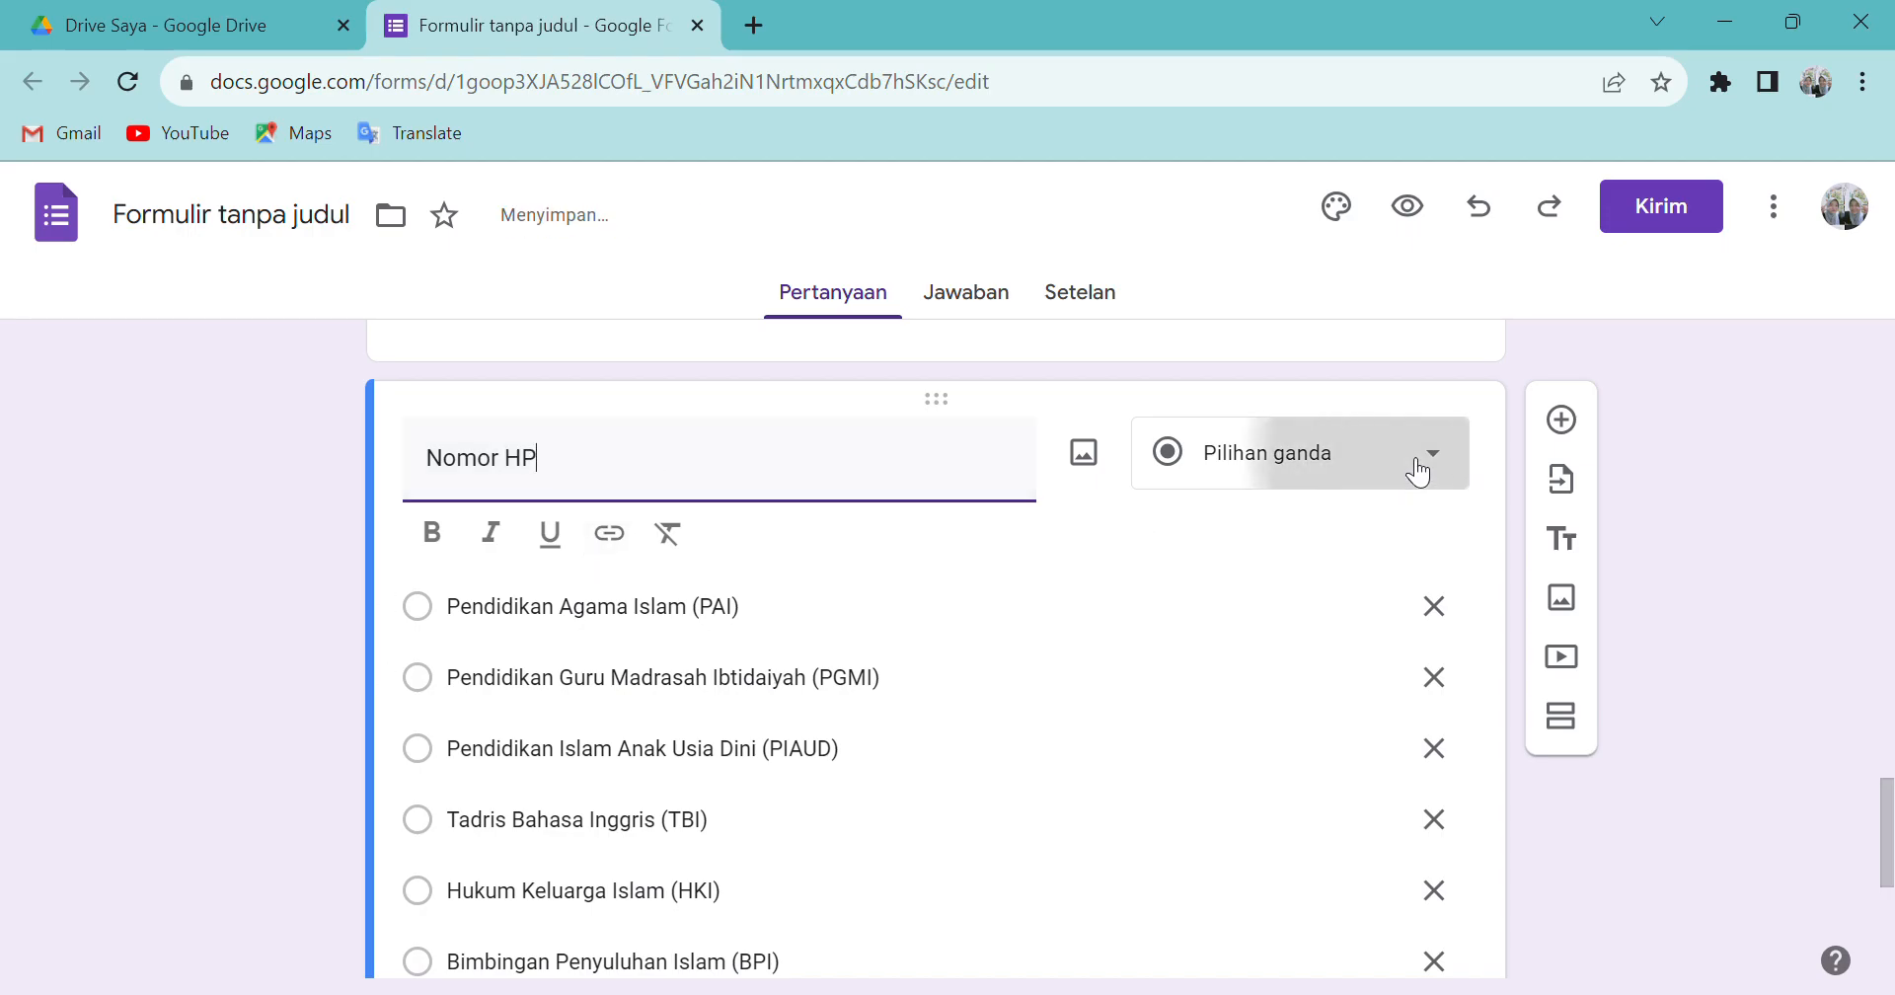
{"action": "left_click", "coordinate": [1283, 254]}
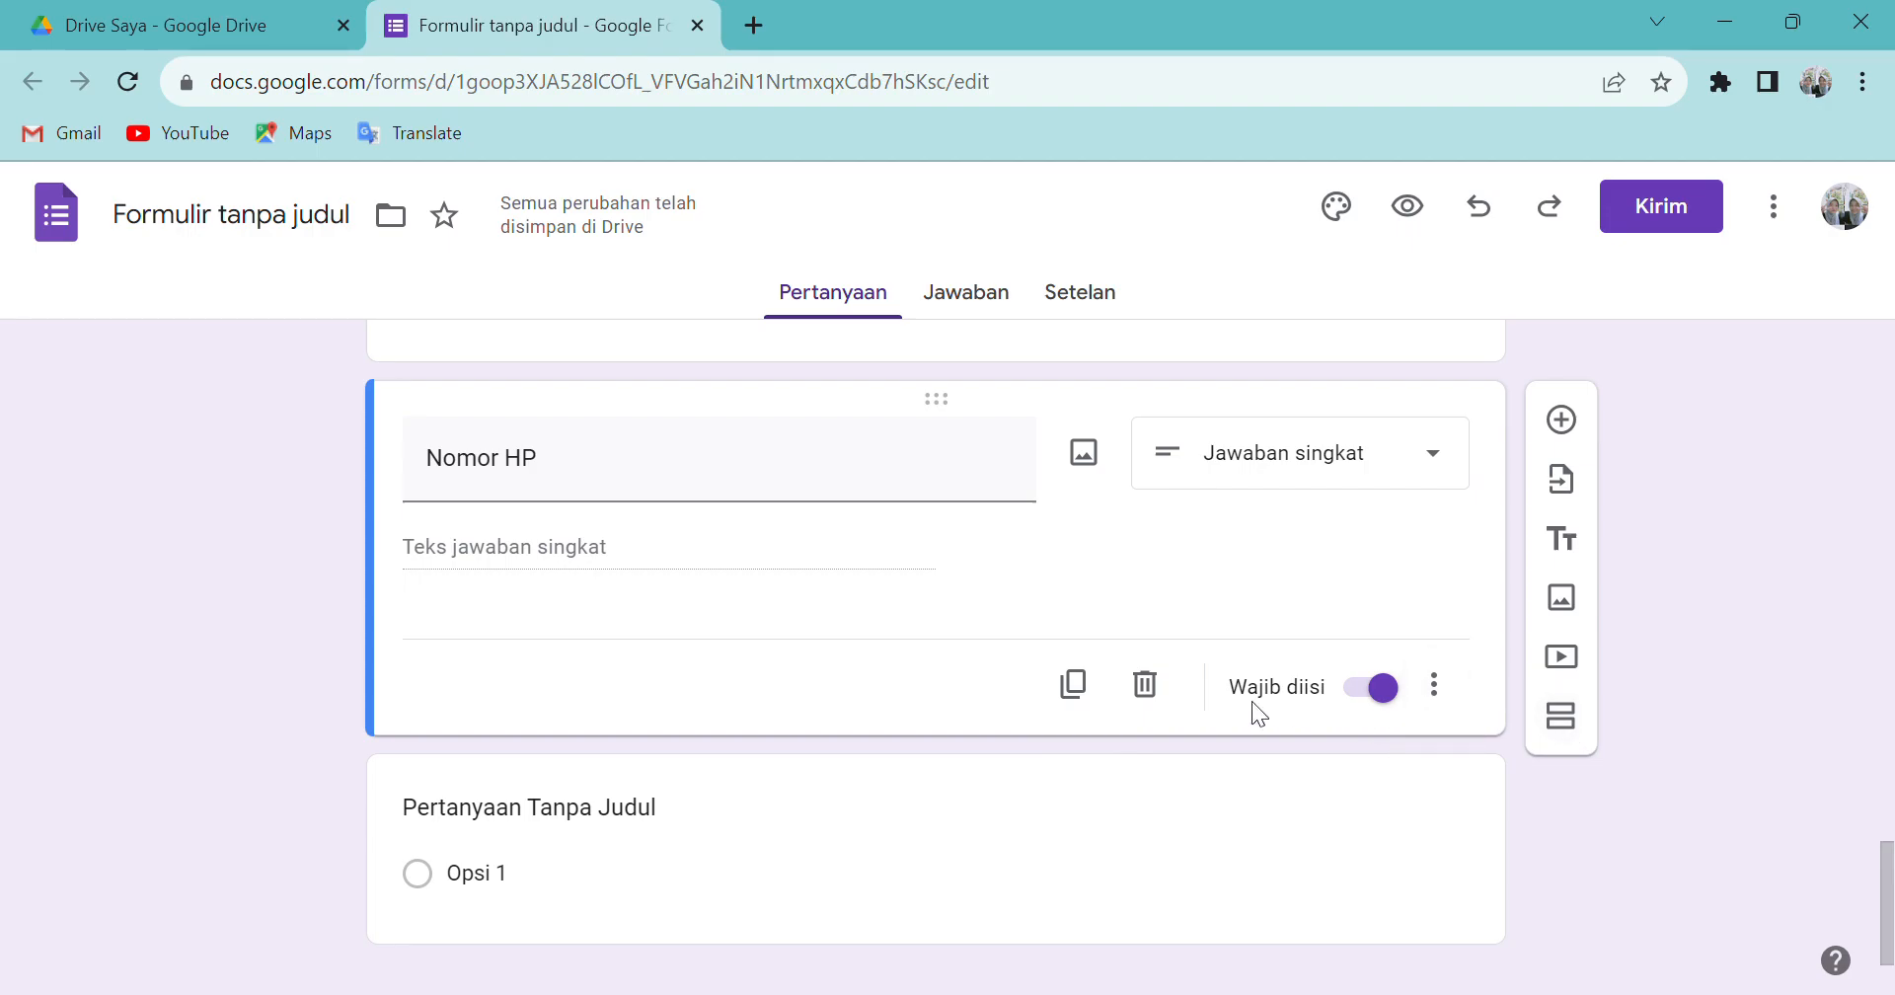
- Add a new section after the Nomor HP question and title it "Informasi Mengenai Latar Belakang Mahasiswa"
{"action": "left_click", "coordinate": [1573, 728]}
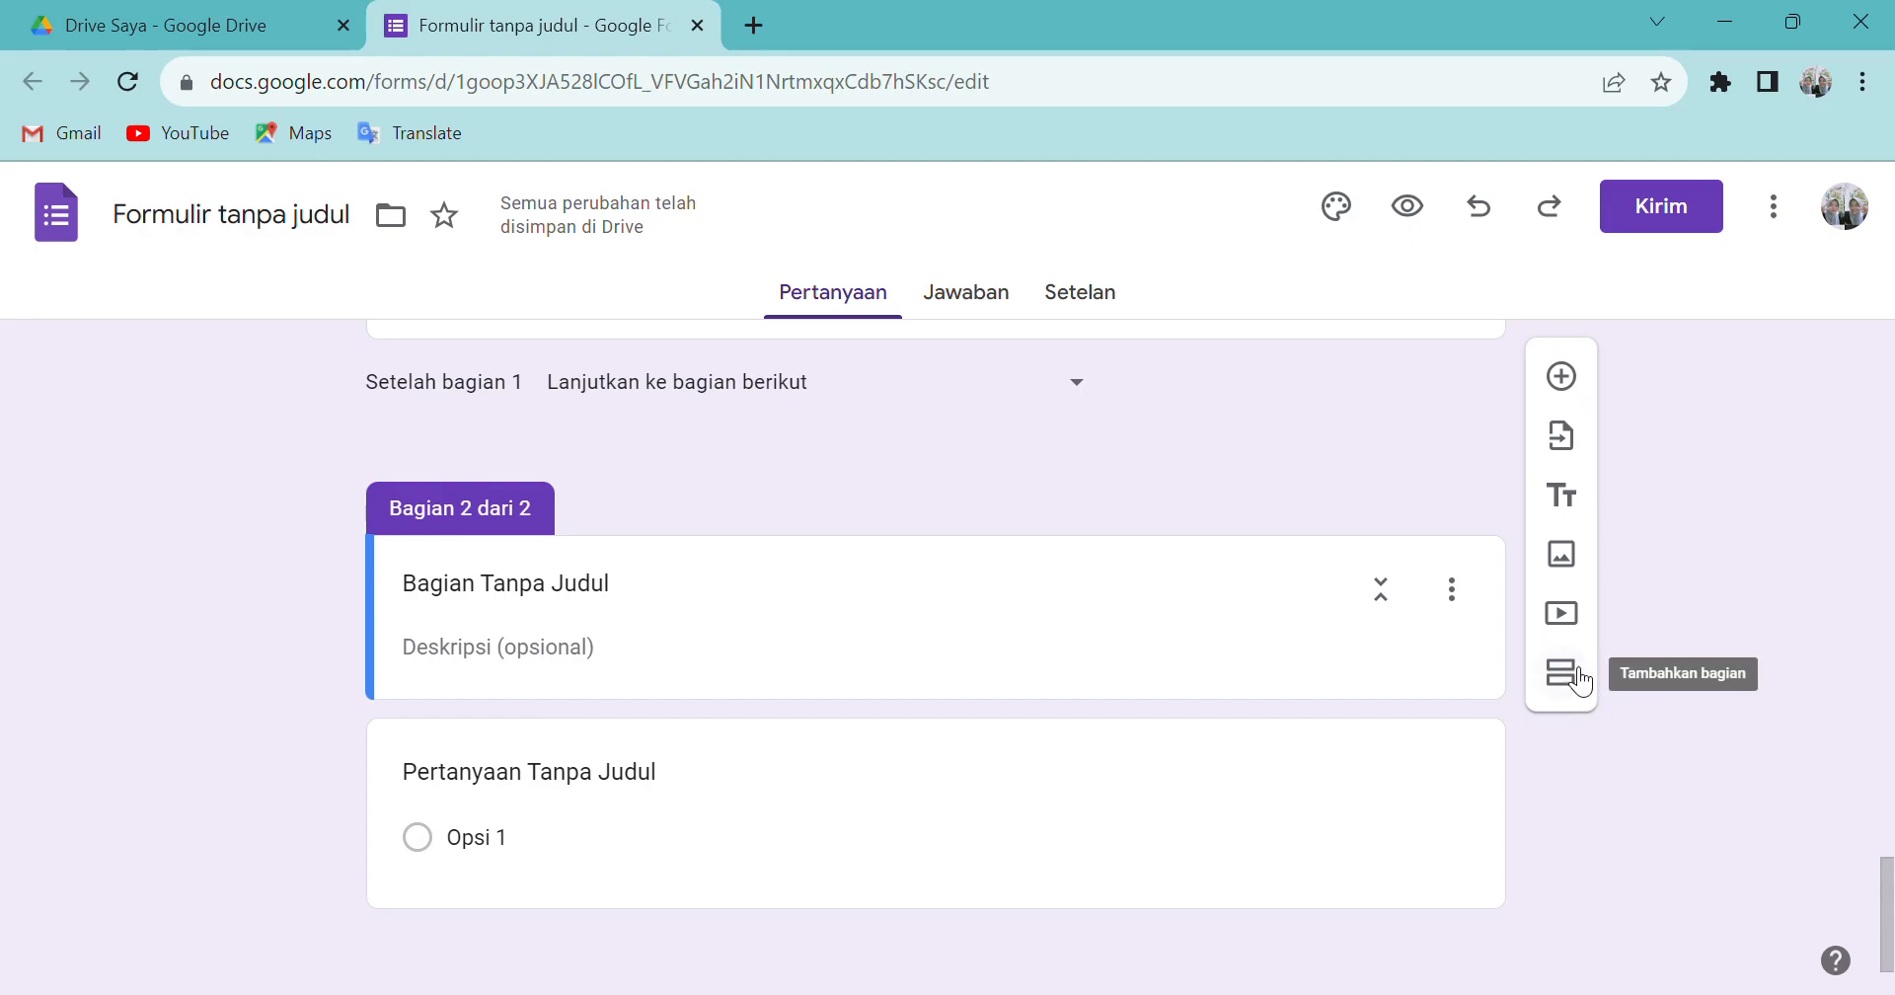
{"action": "left_click", "coordinate": [566, 595]}
{"action": "left_click_drag", "start_coordinate": [612, 594], "coordinate": [399, 604]}
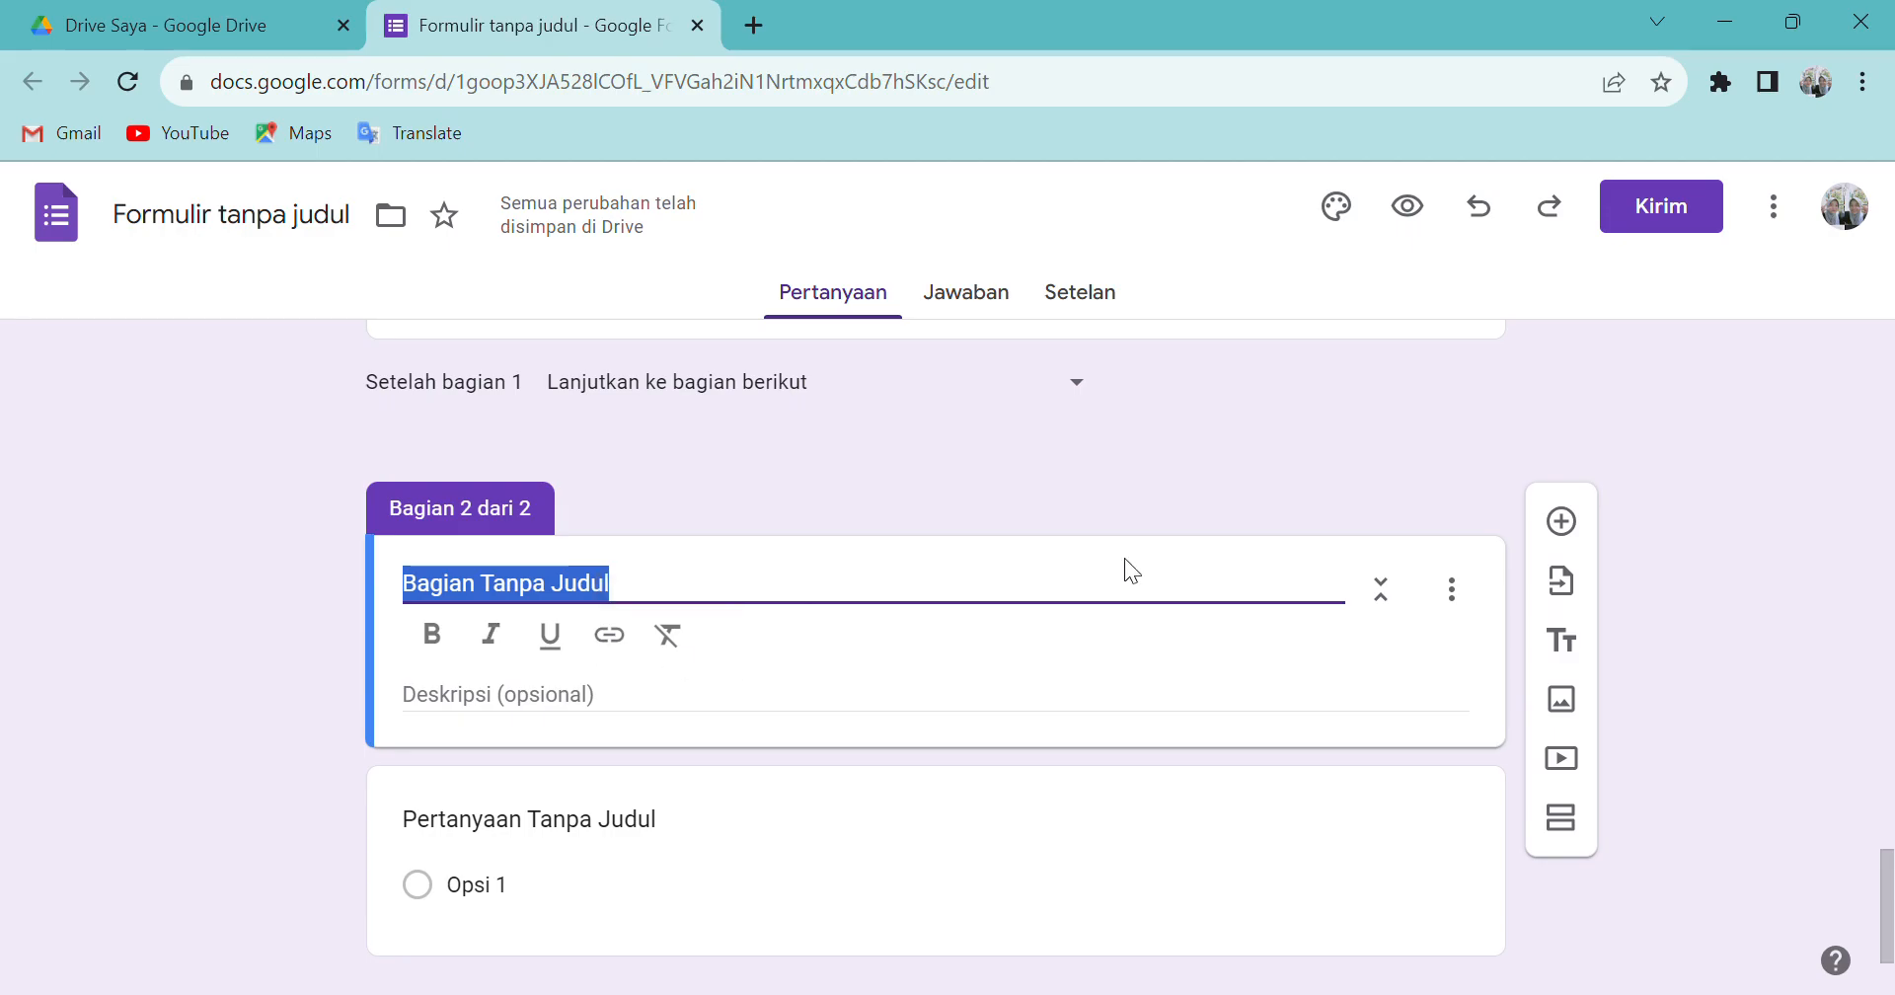
{"action": "type", "text": "Inf"}
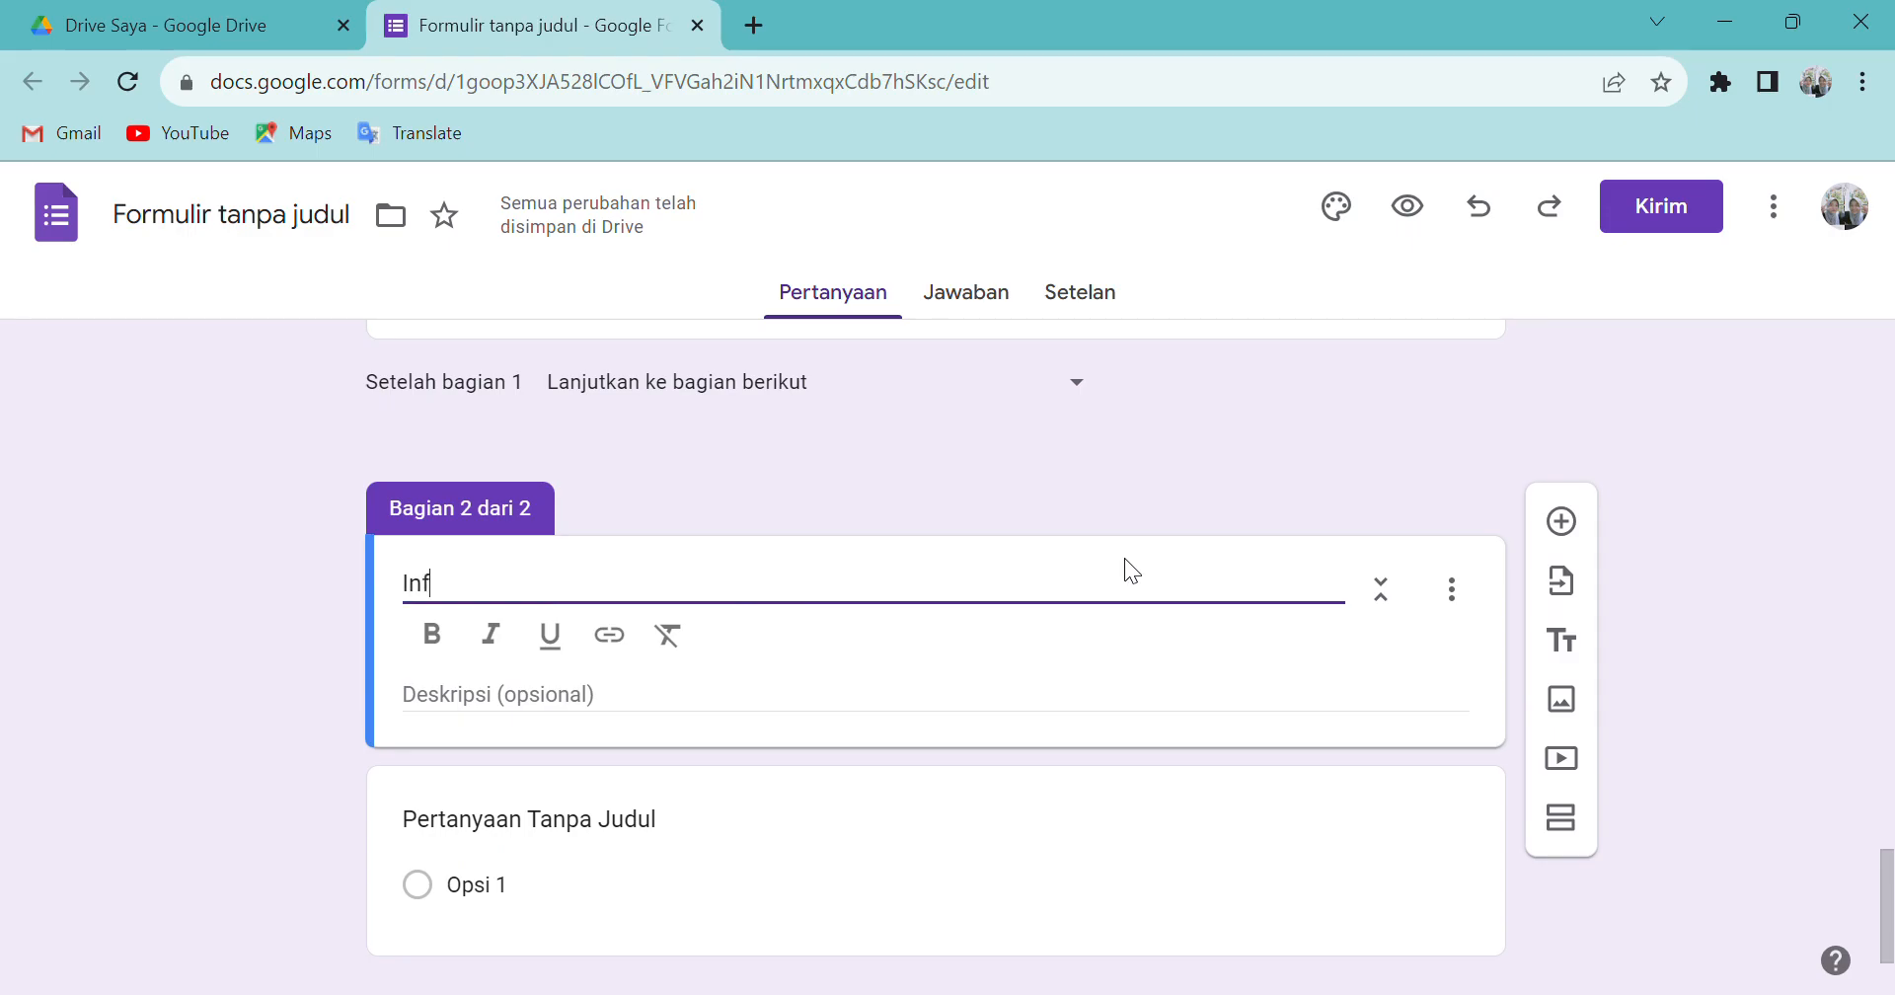
{"action": "type", "text": "ormasi Mengena"}
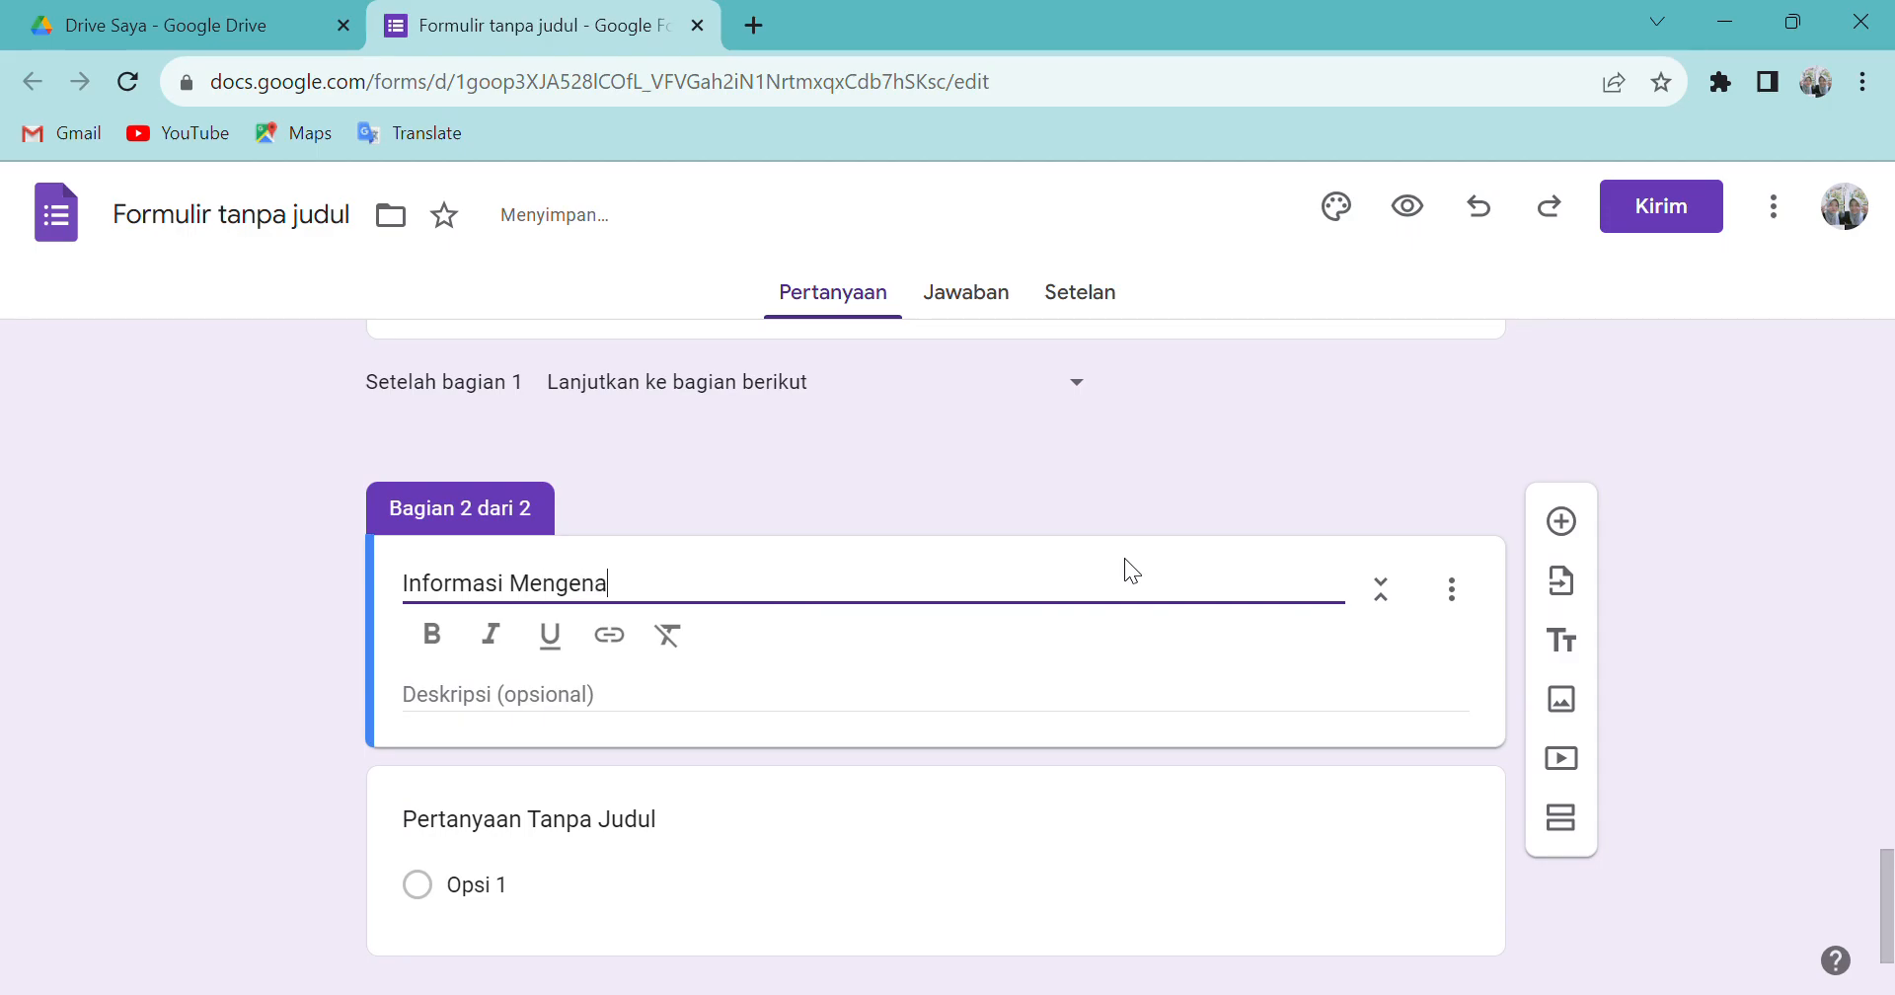
{"action": "type", "text": "i Latar Belakang Mahasiswa"}
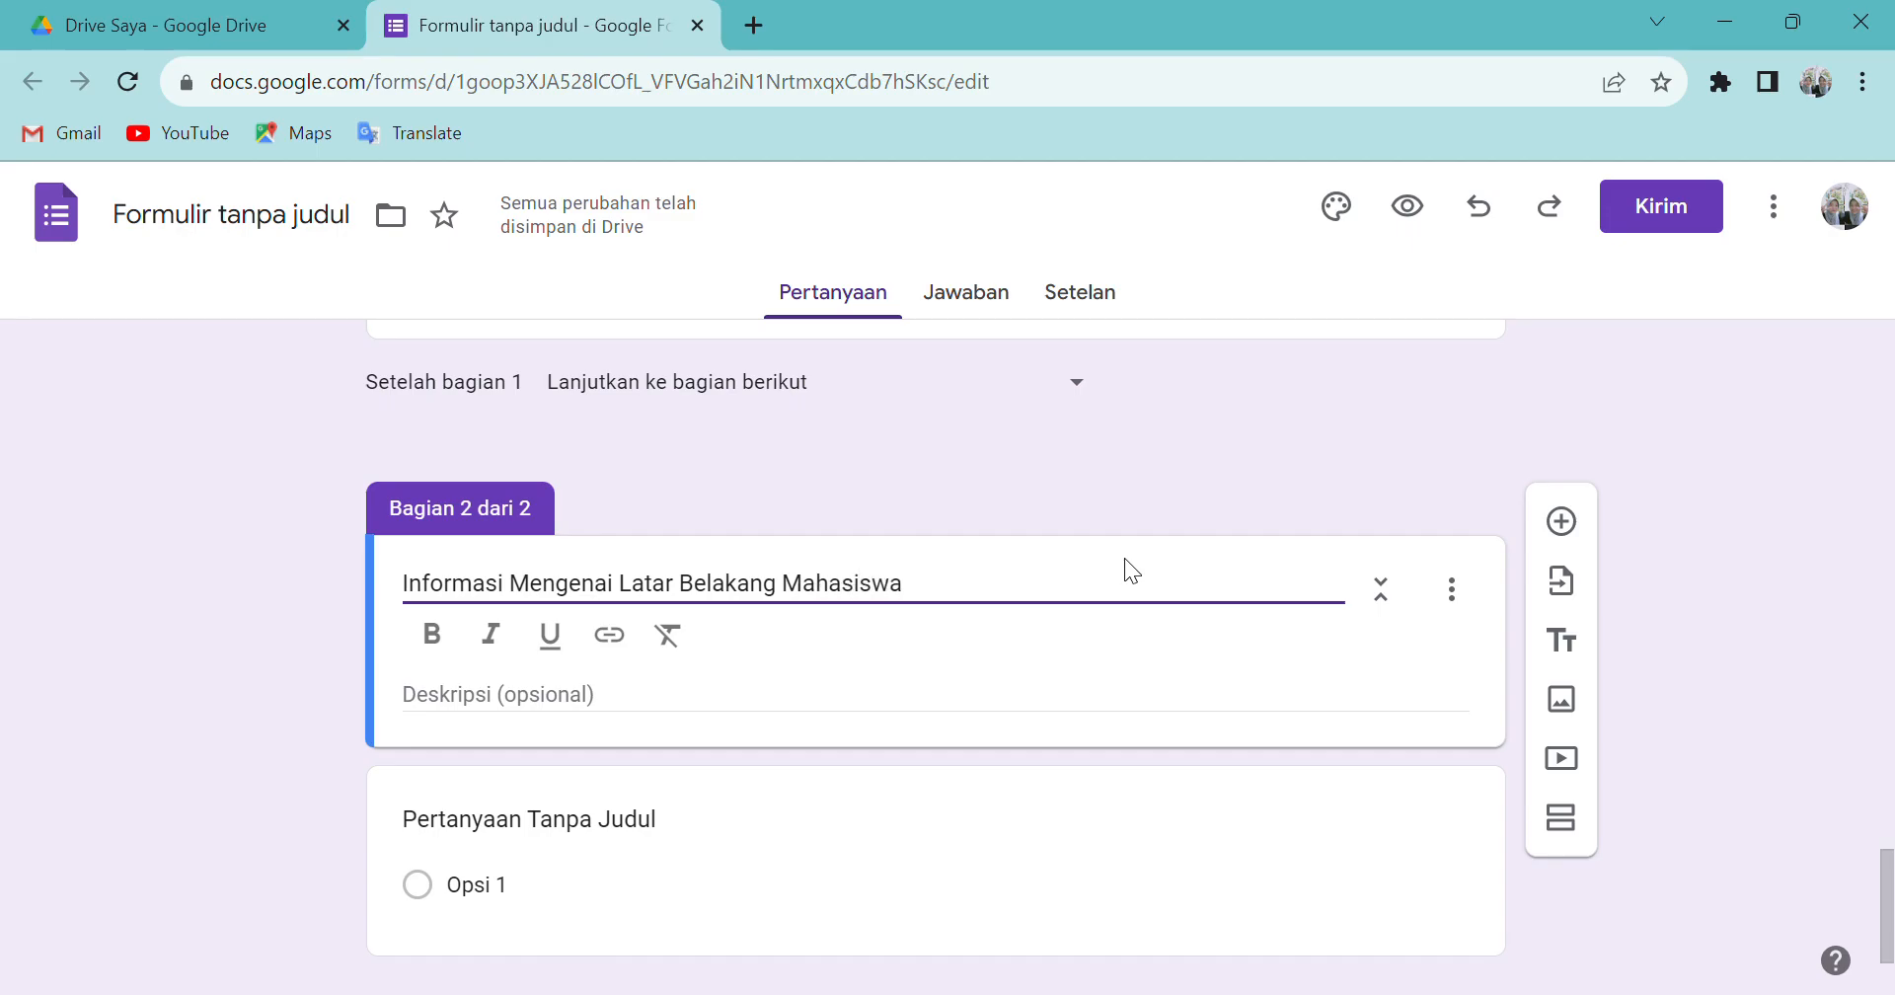
- Add a question titled "Riwayat Pendidikan" to the Informasi Mengenai Latar Belakang Mahasiswa section
{"action": "left_click", "coordinate": [1560, 520]}
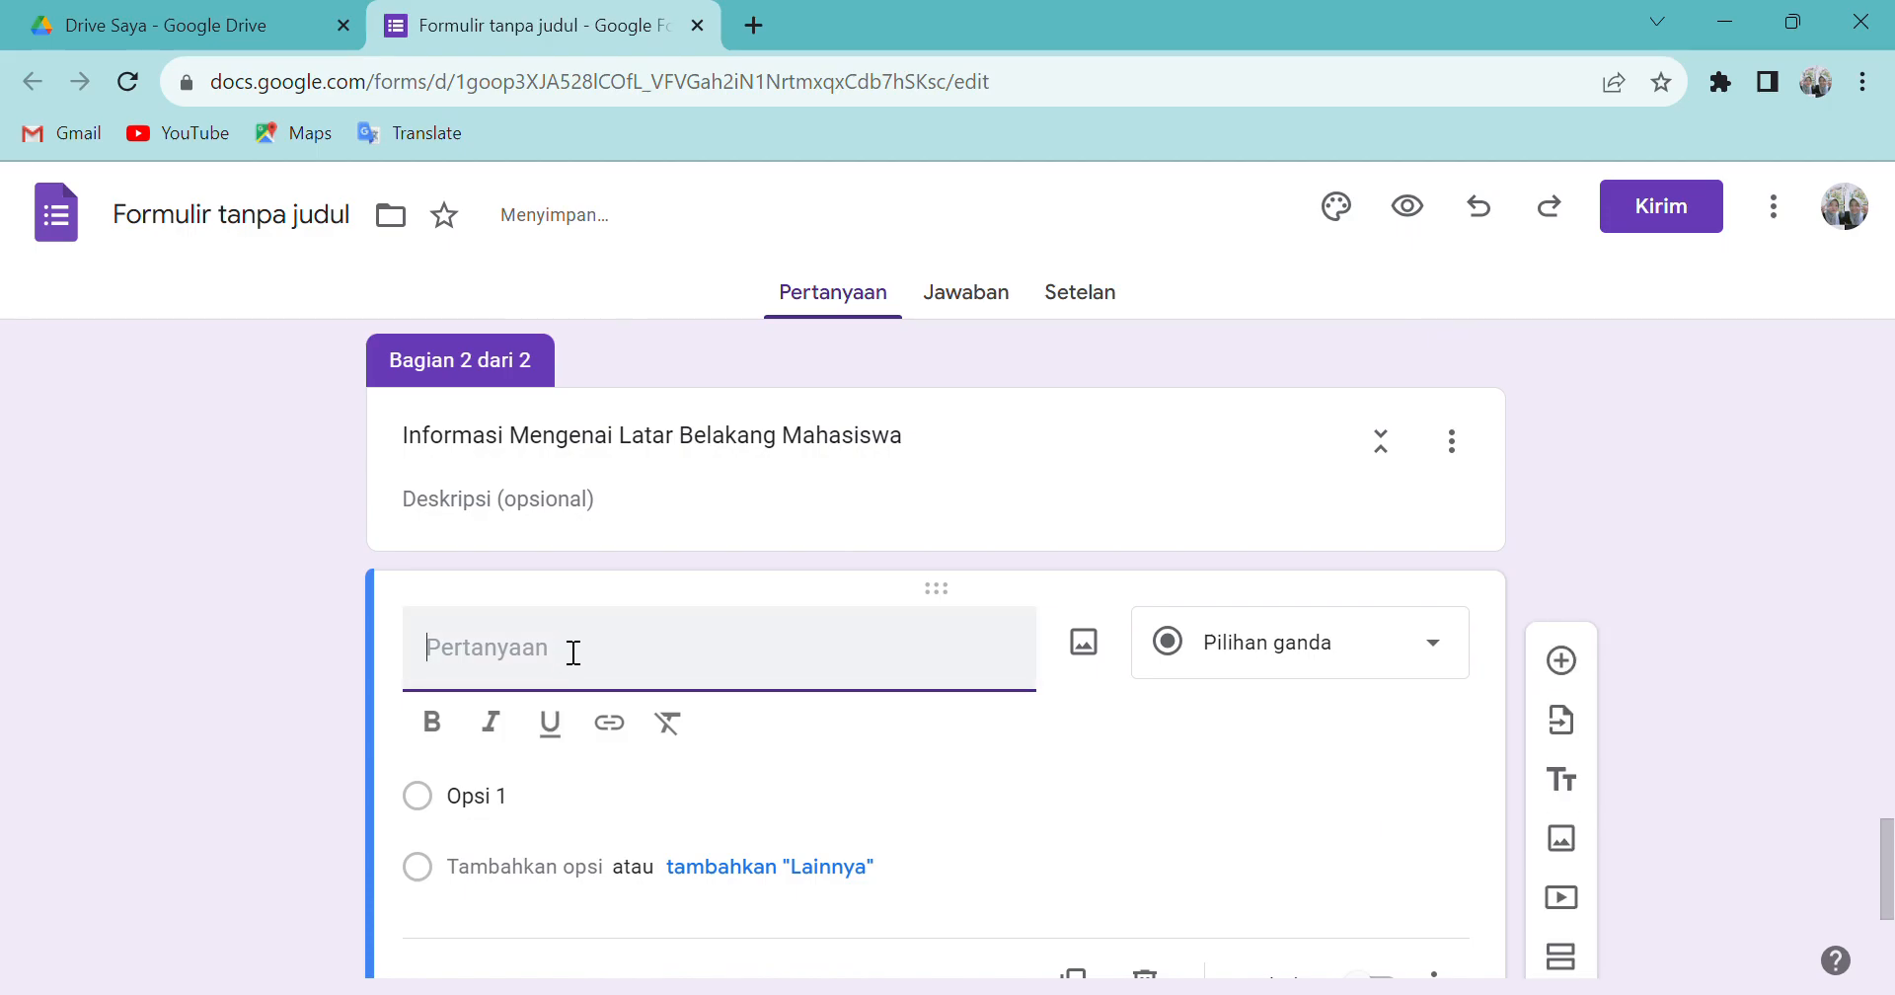
{"action": "type", "text": "Riw"}
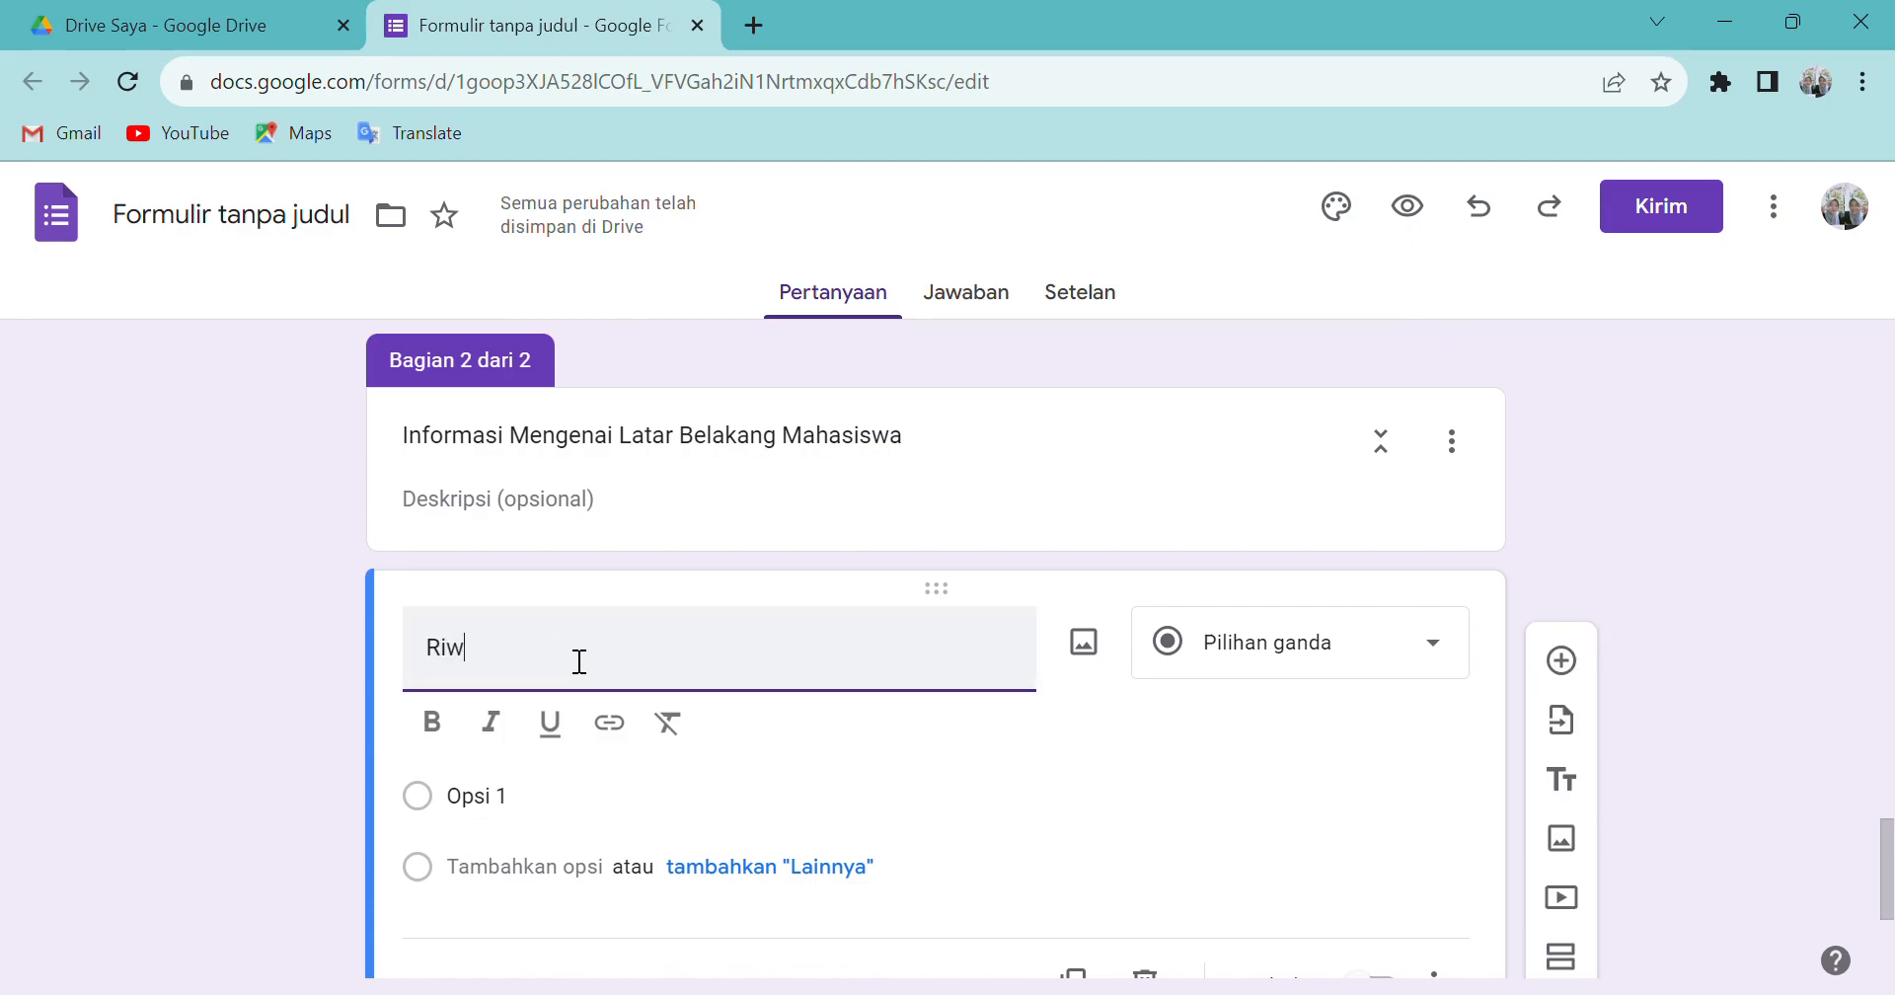
{"action": "type", "text": "ayat Pendidikan"}
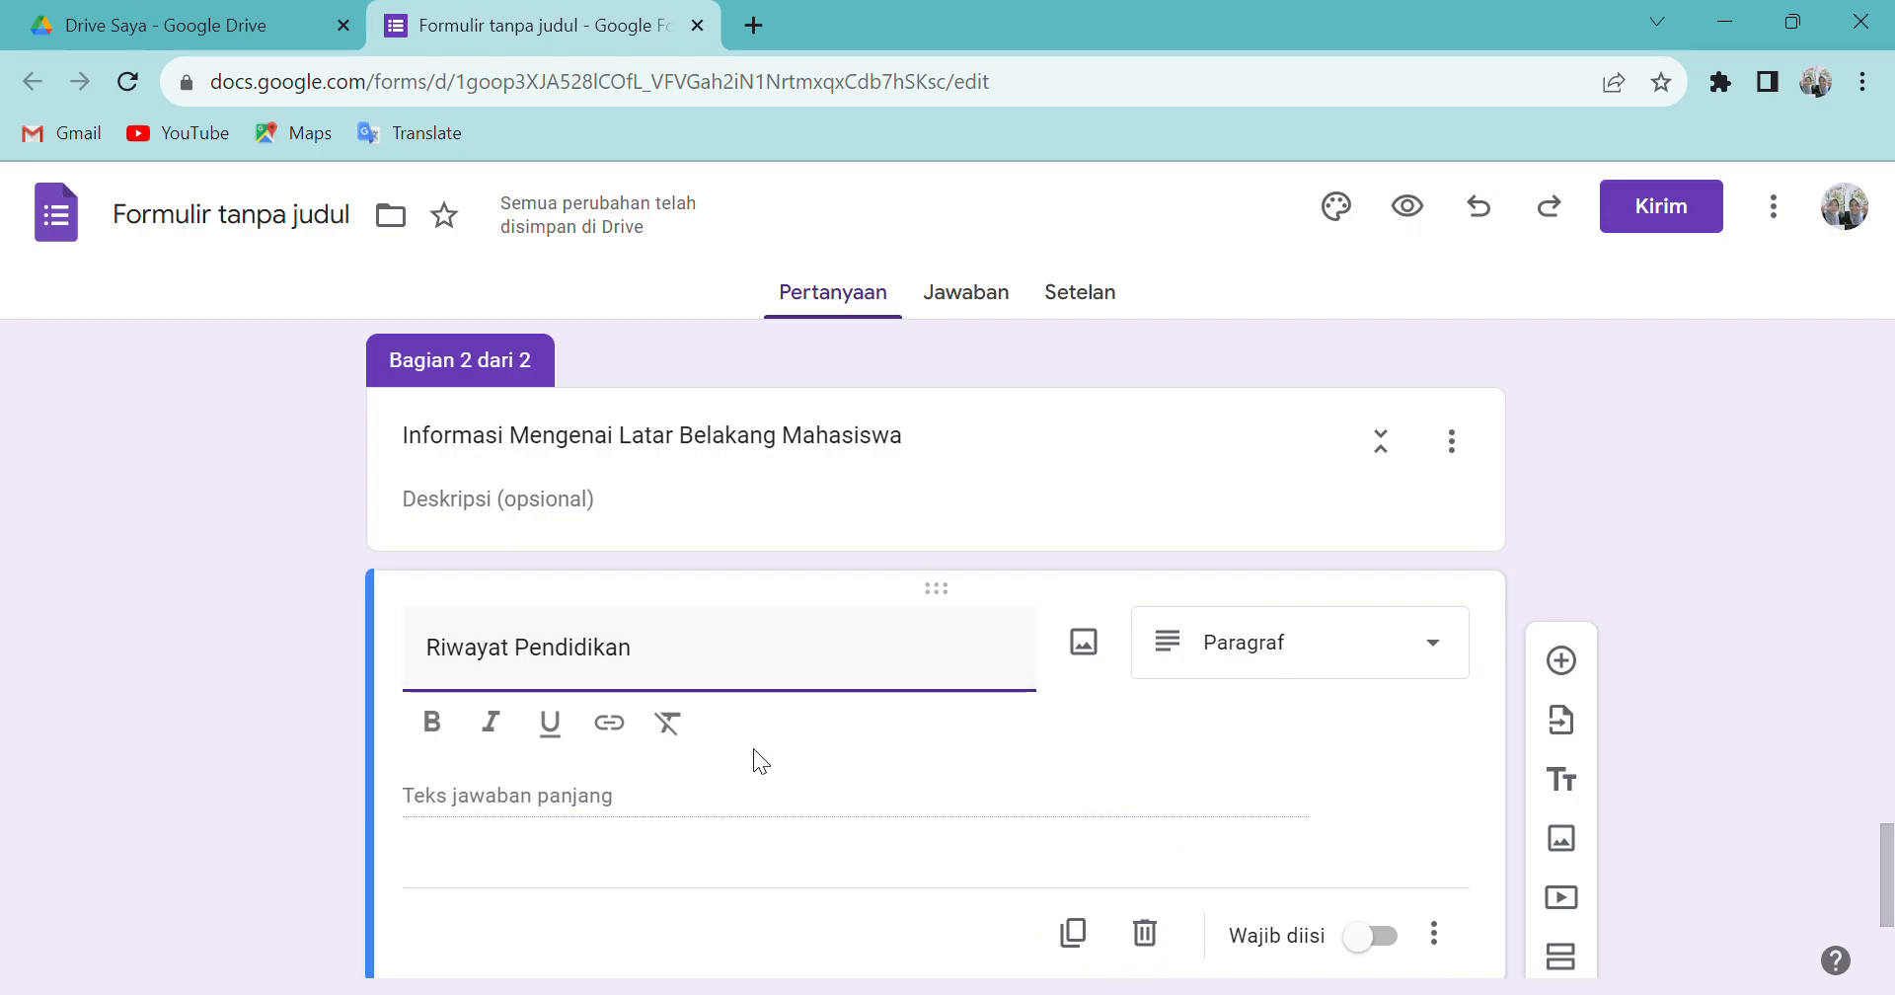
{"action": "scroll", "coordinate": [1008, 843], "scroll_direction": "down", "scroll_amount": 1}
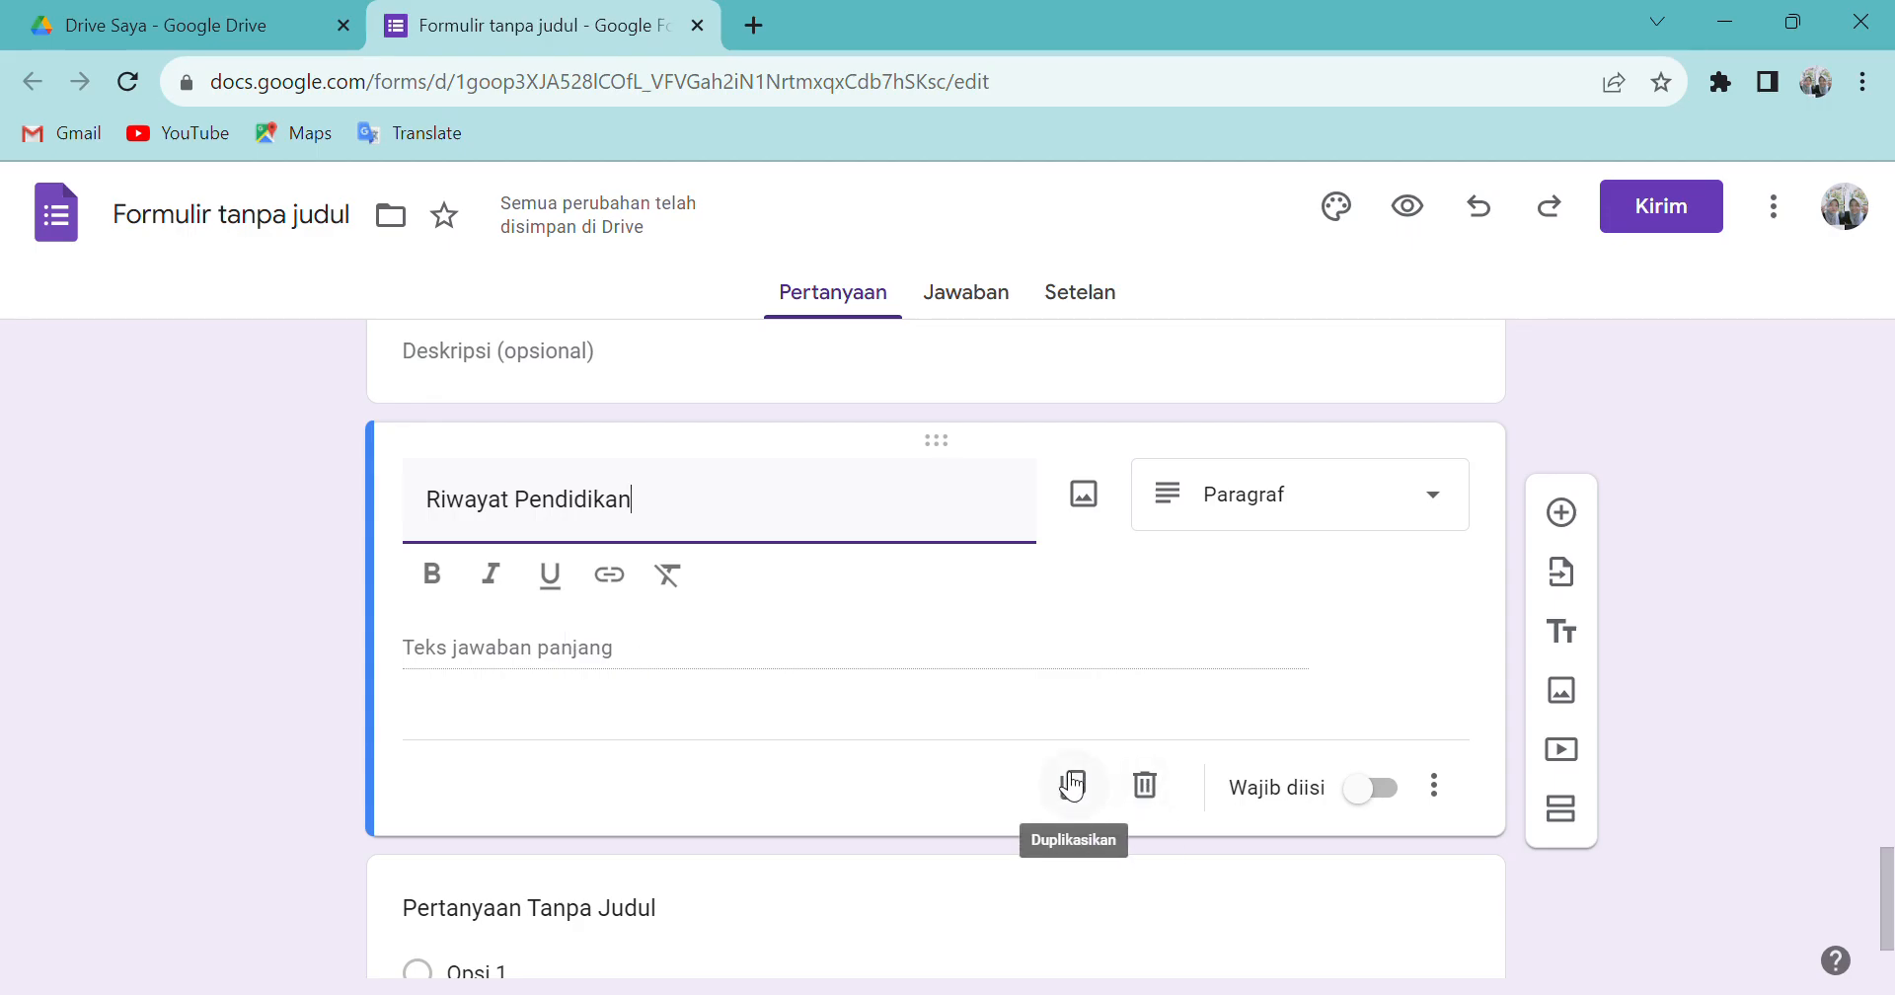
- Make the Riwayat Pendidikan question required and retitle a duplicate of it "Alasan Melanjutkan Kuliah di IAINU Bangil"
{"action": "left_click", "coordinate": [1372, 786]}
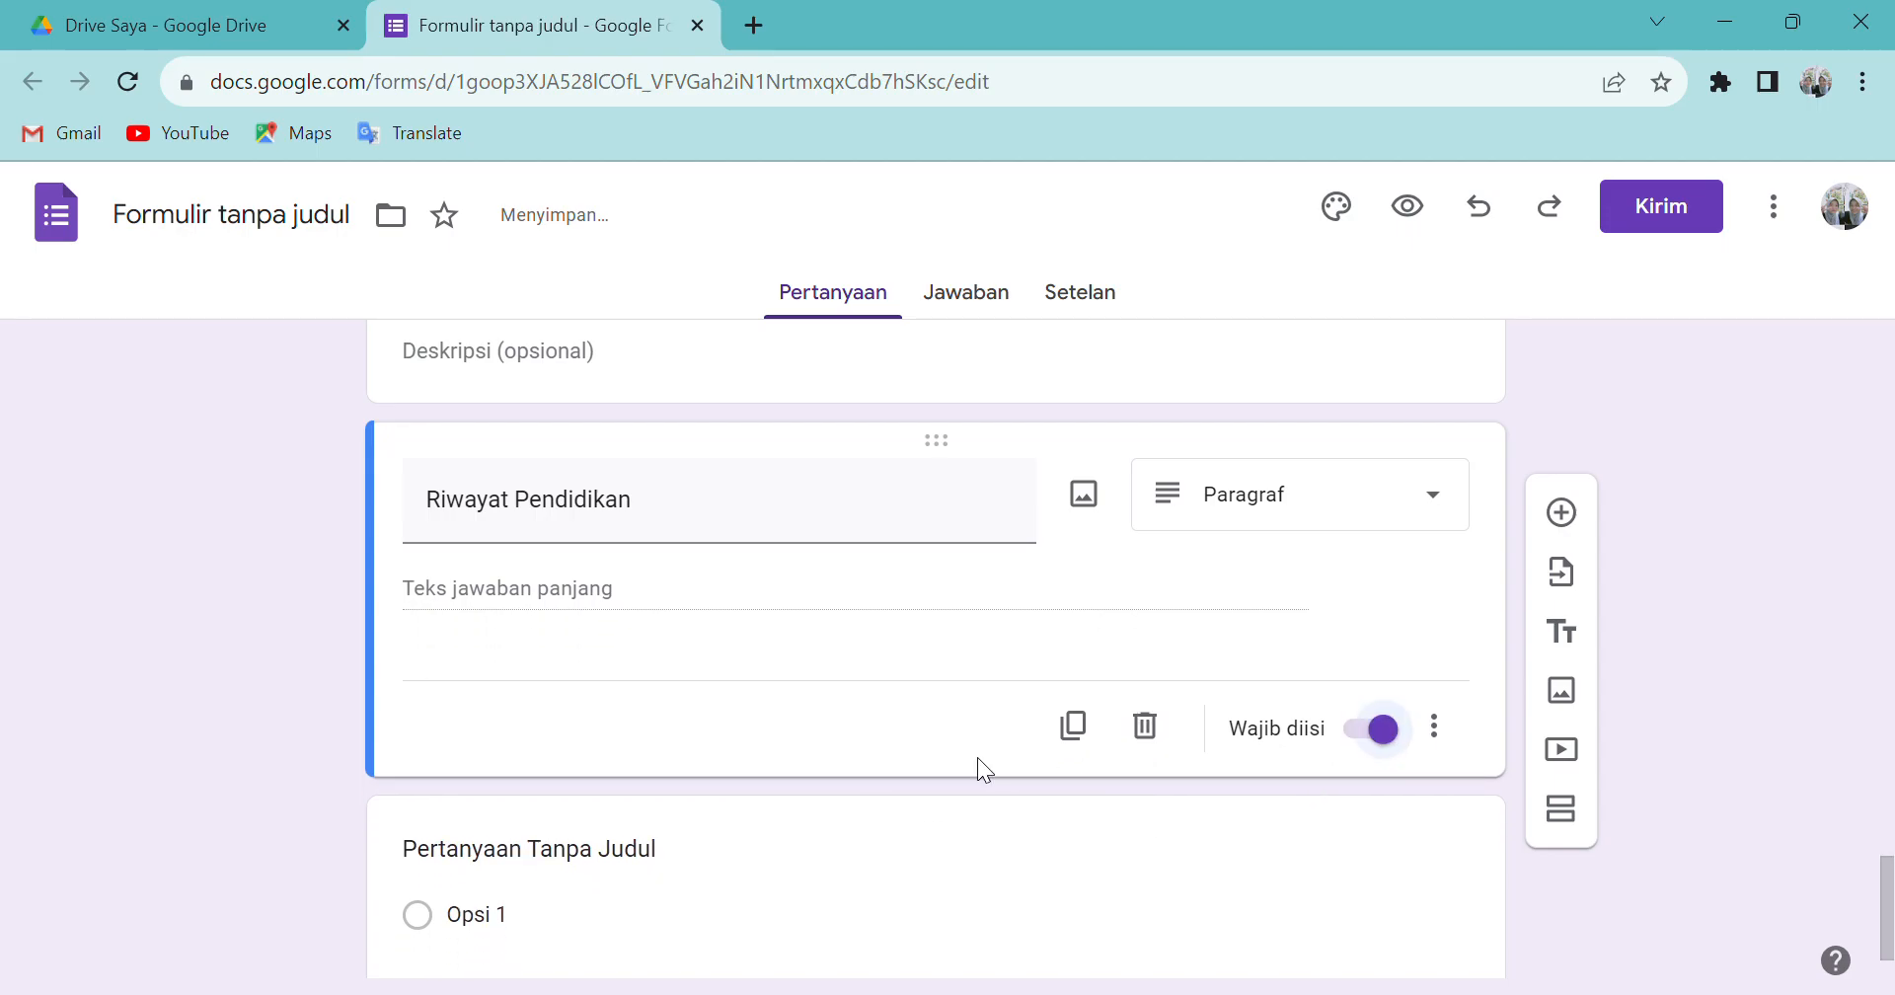
{"action": "left_click", "coordinate": [1077, 745]}
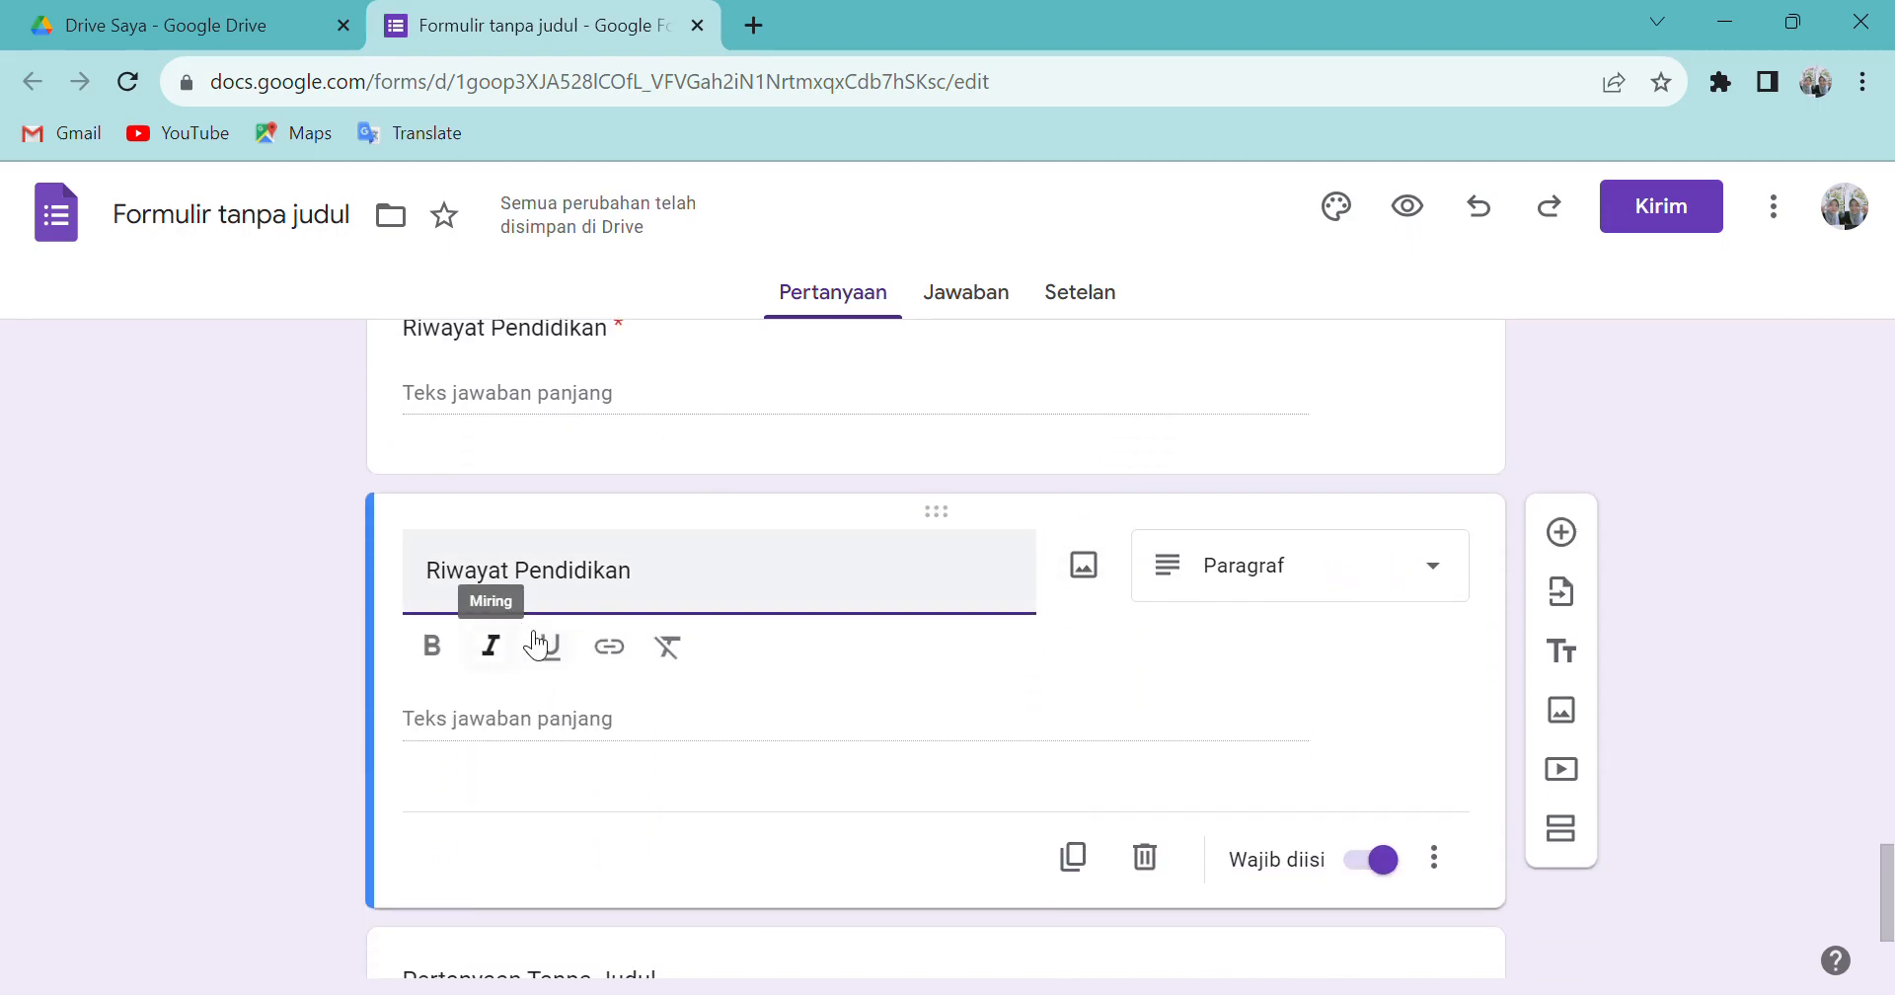
{"action": "left_click_drag", "start_coordinate": [630, 571], "coordinate": [464, 573]}
{"action": "left_click_drag", "start_coordinate": [432, 639], "coordinate": [423, 637]}
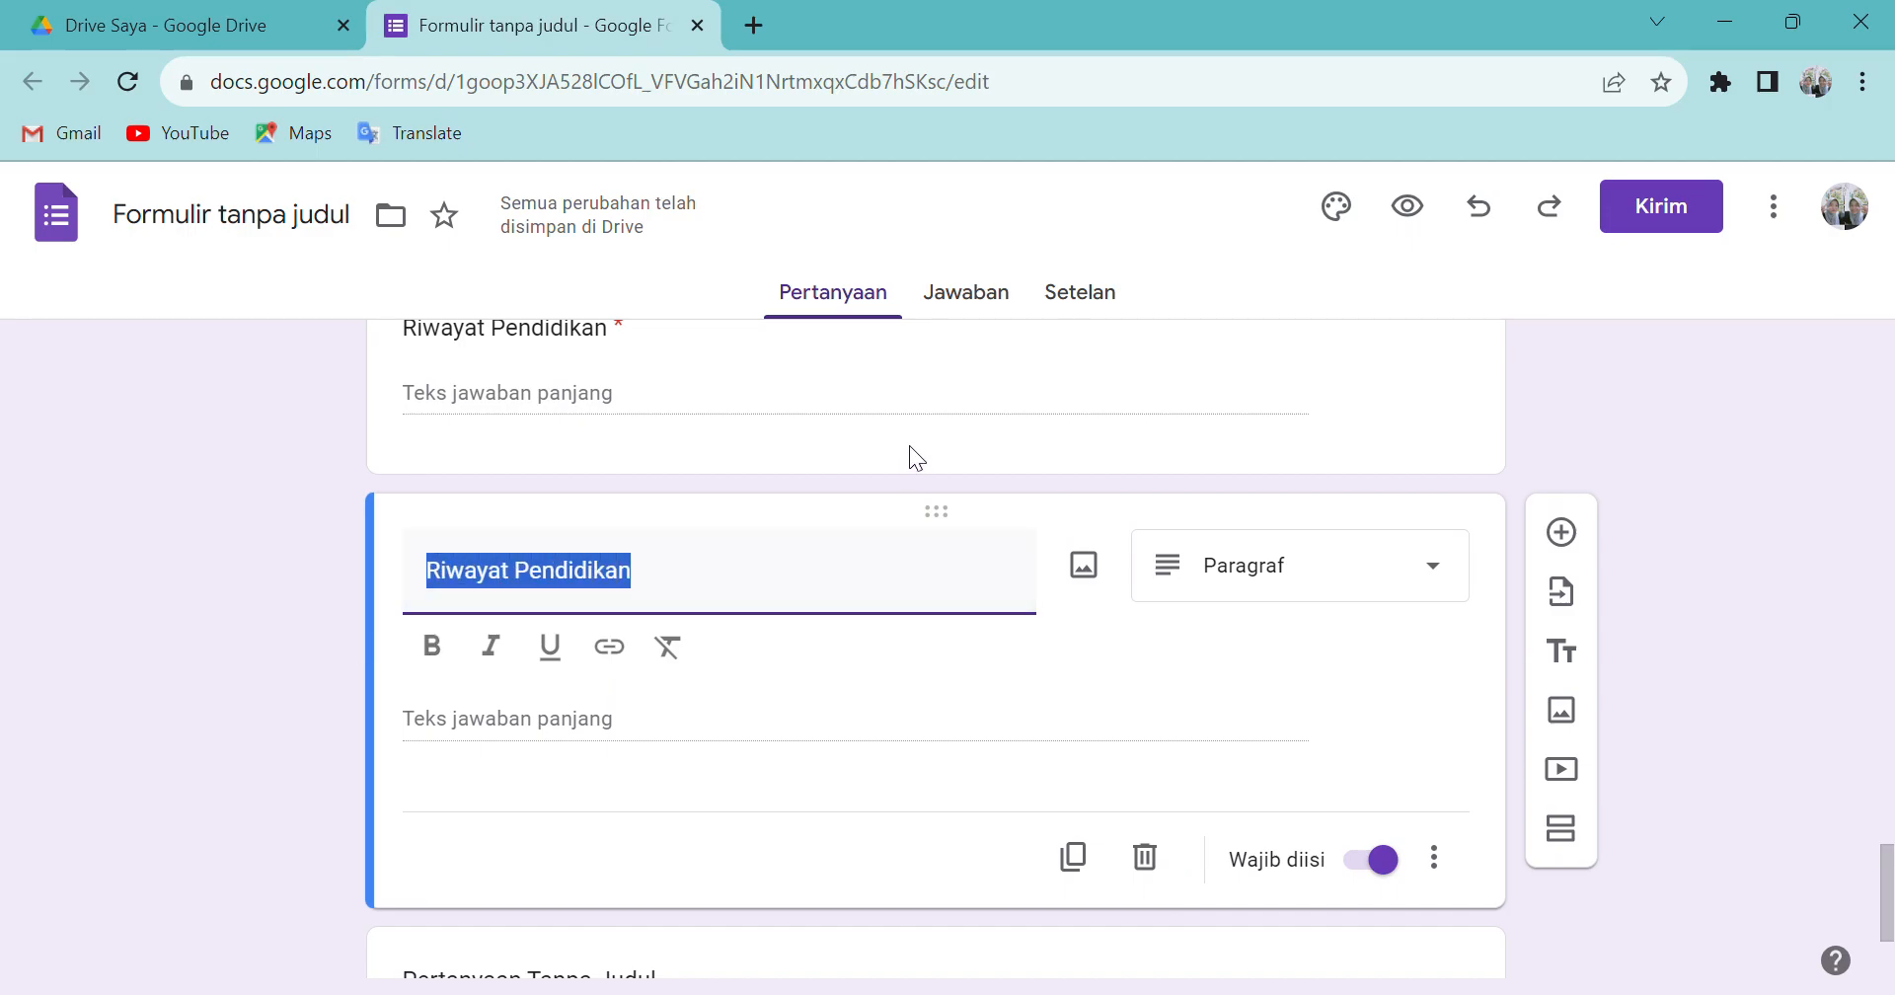
{"action": "type", "text": "Alasan"}
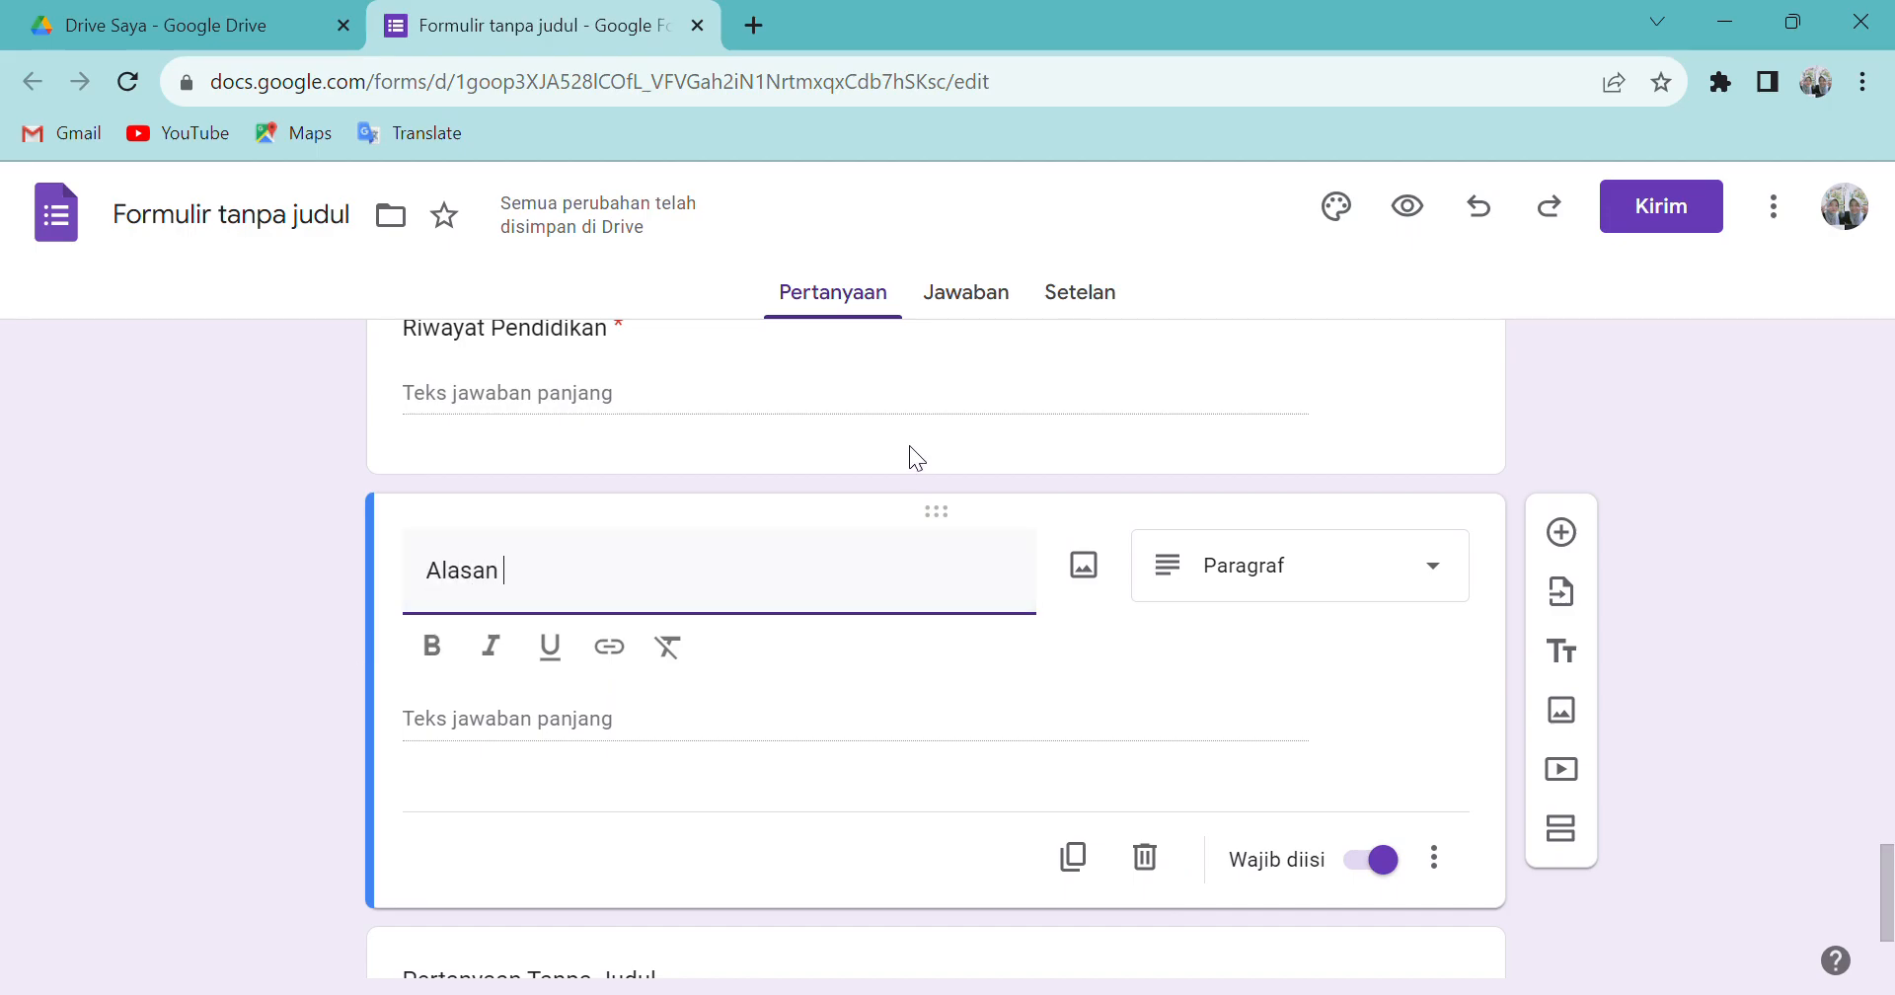
{"action": "type", "text": " M"}
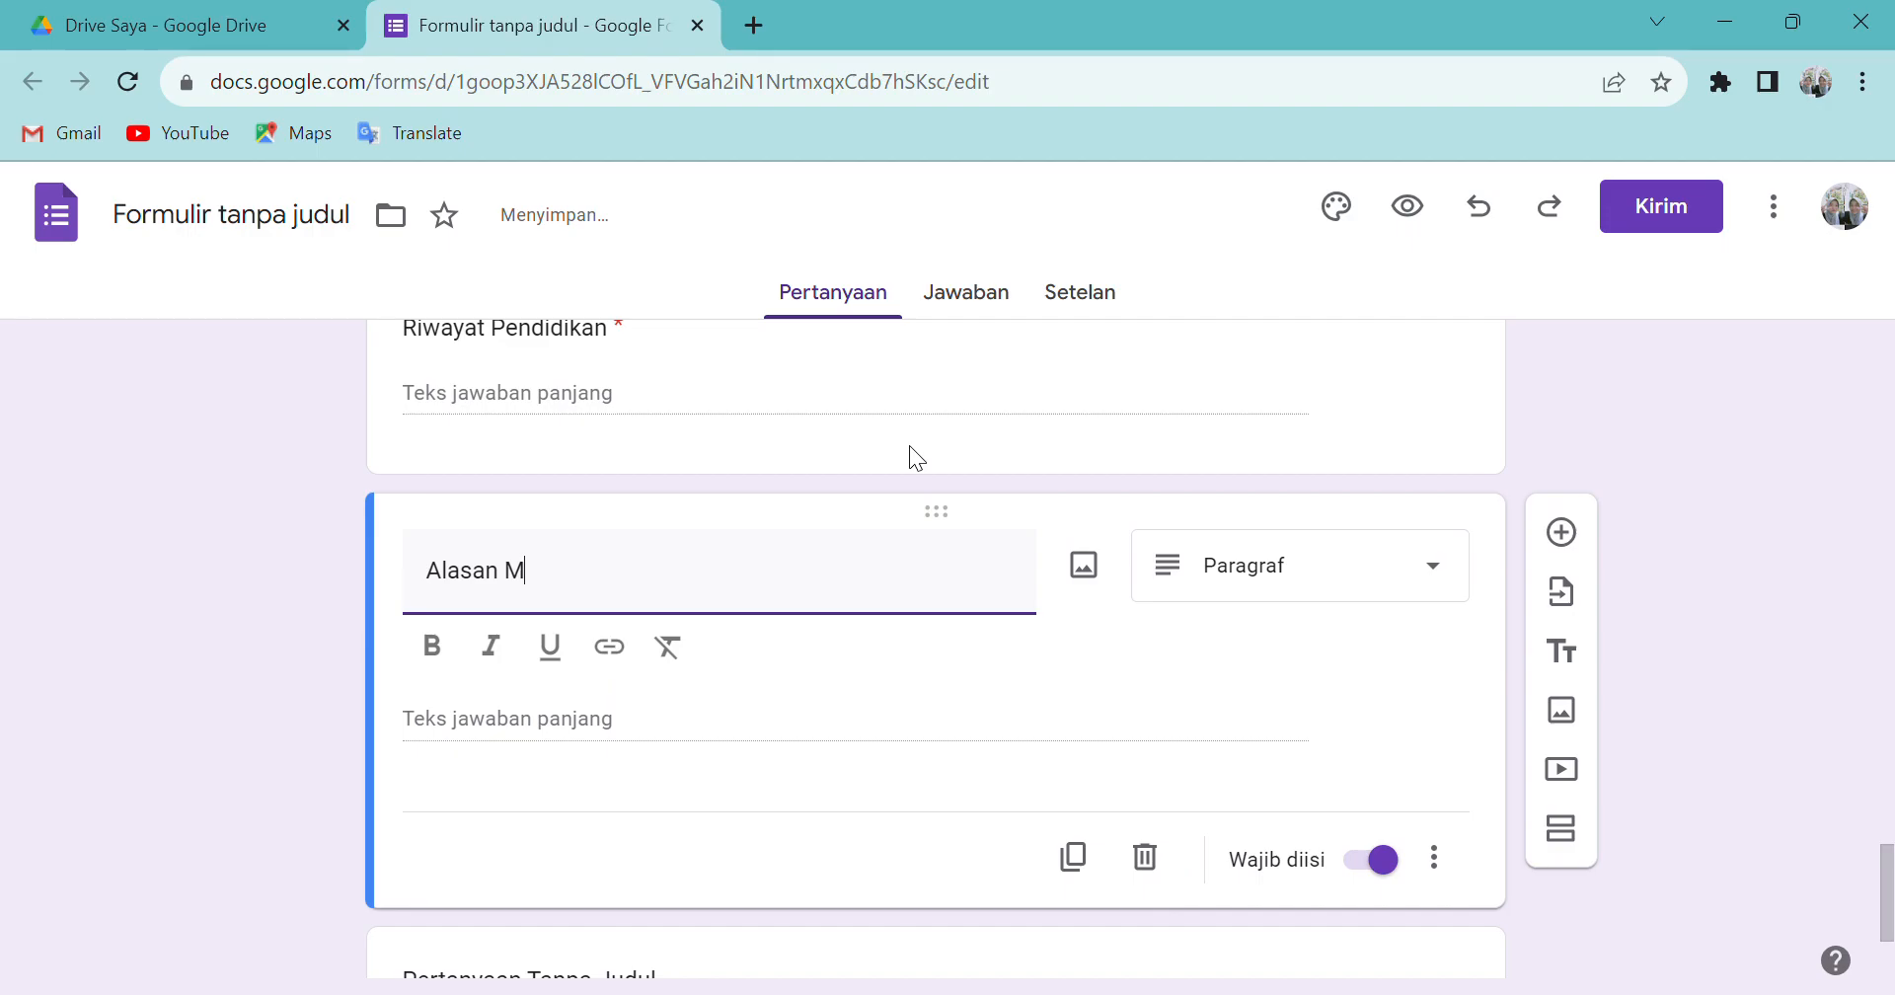
{"action": "type", "text": "elanjutkan Kuliah di lai"}
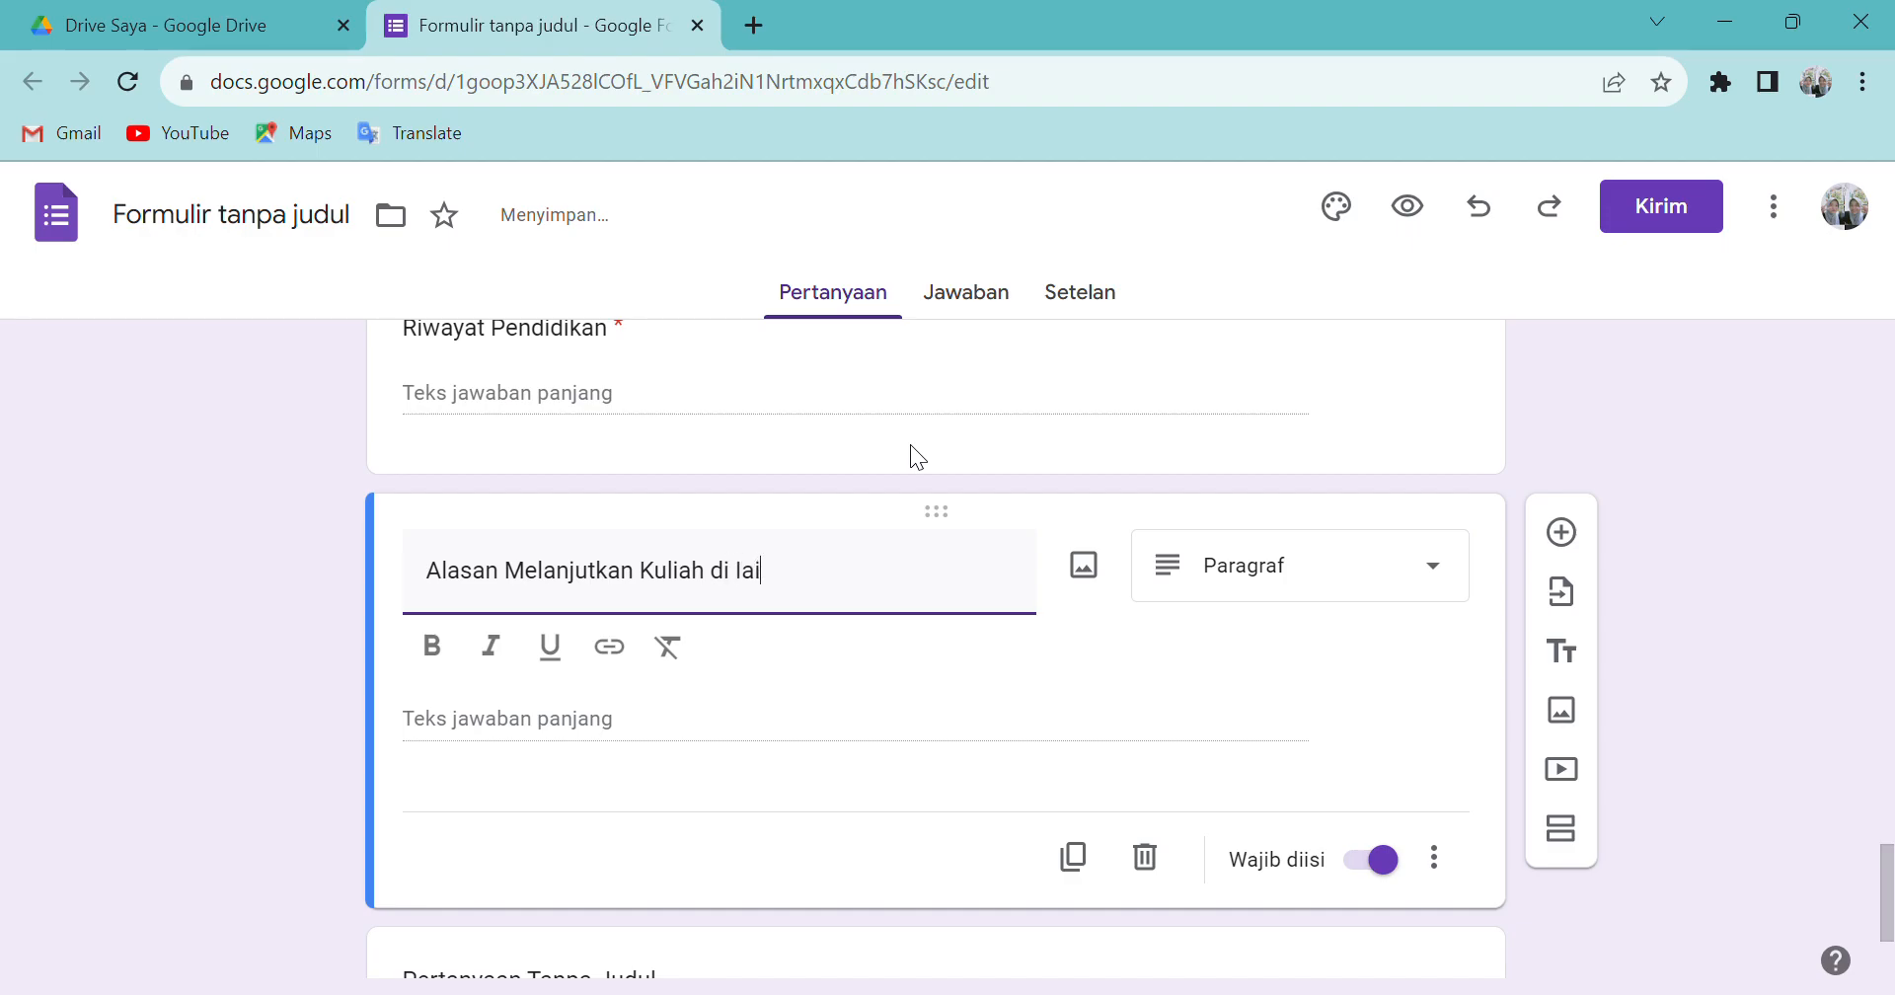
{"action": "key", "text": "BackSpace"}
{"action": "type", "text": "AINU Bangil"}
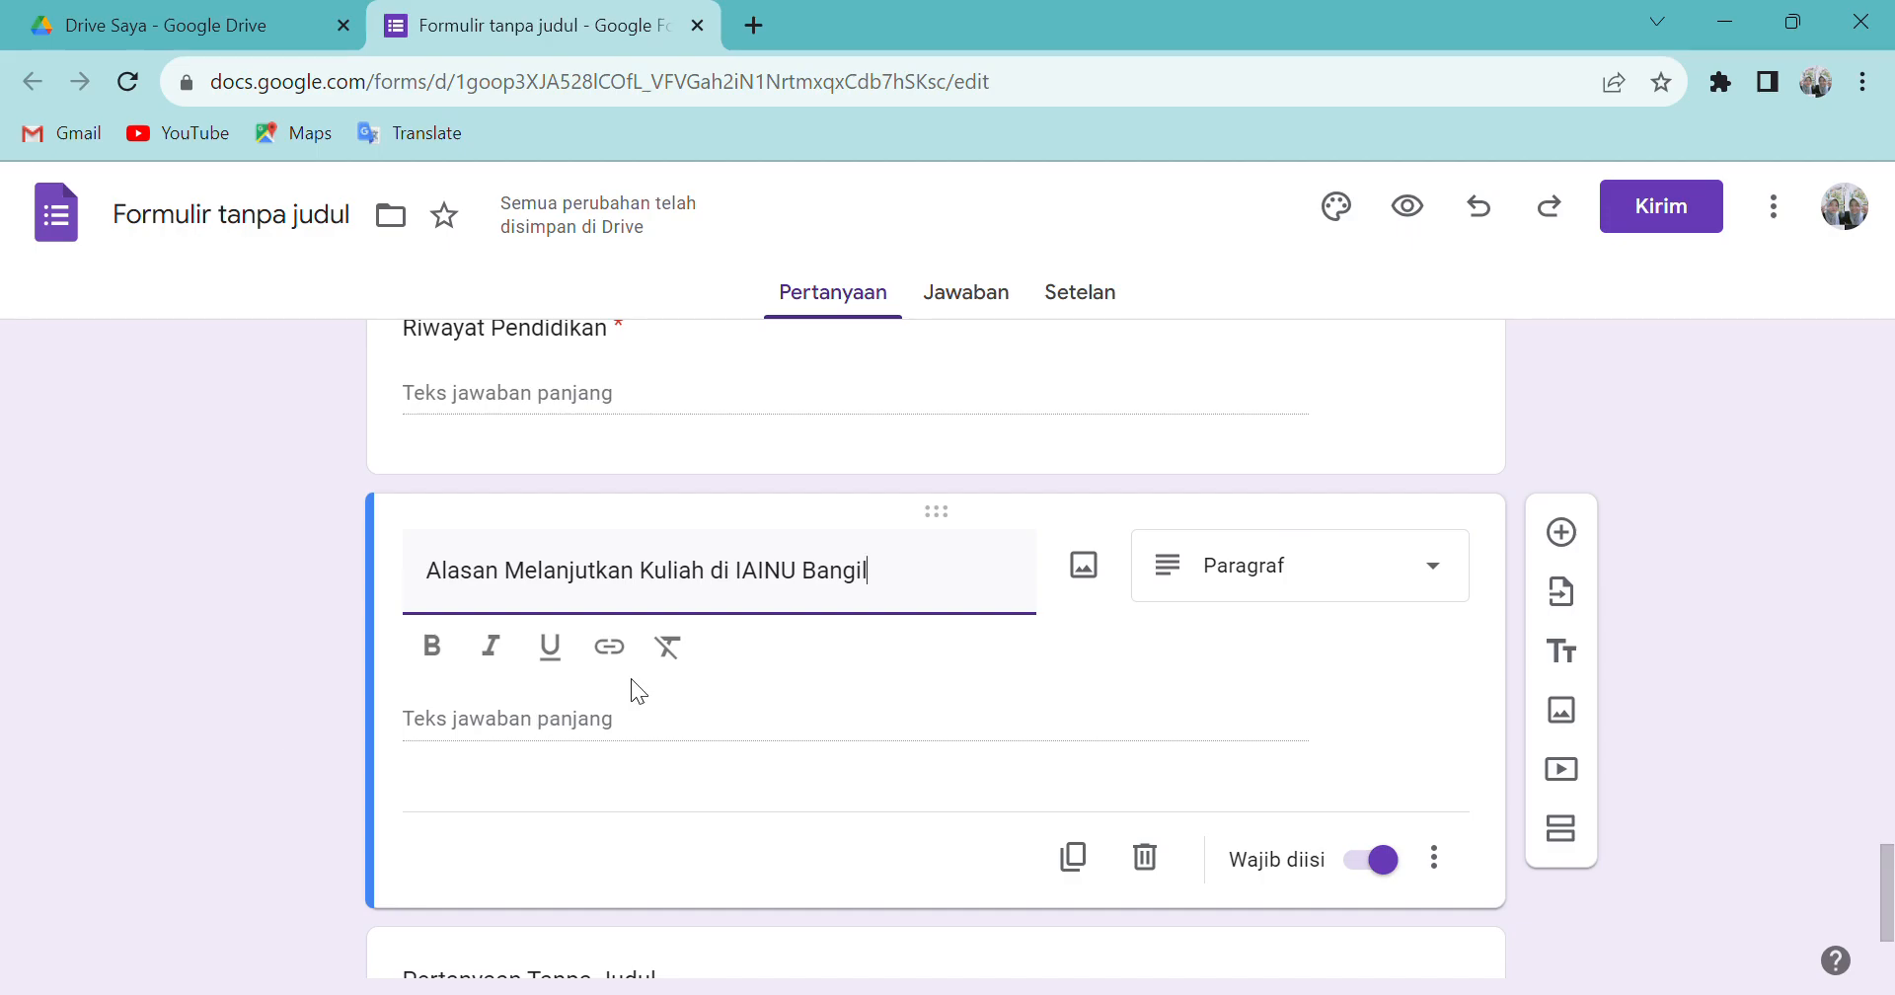
- Duplicate the Alasan Melanjutkan Kuliah question, title the copy "Prestasi yang diraih" and make it optional
{"action": "left_click", "coordinate": [1072, 857]}
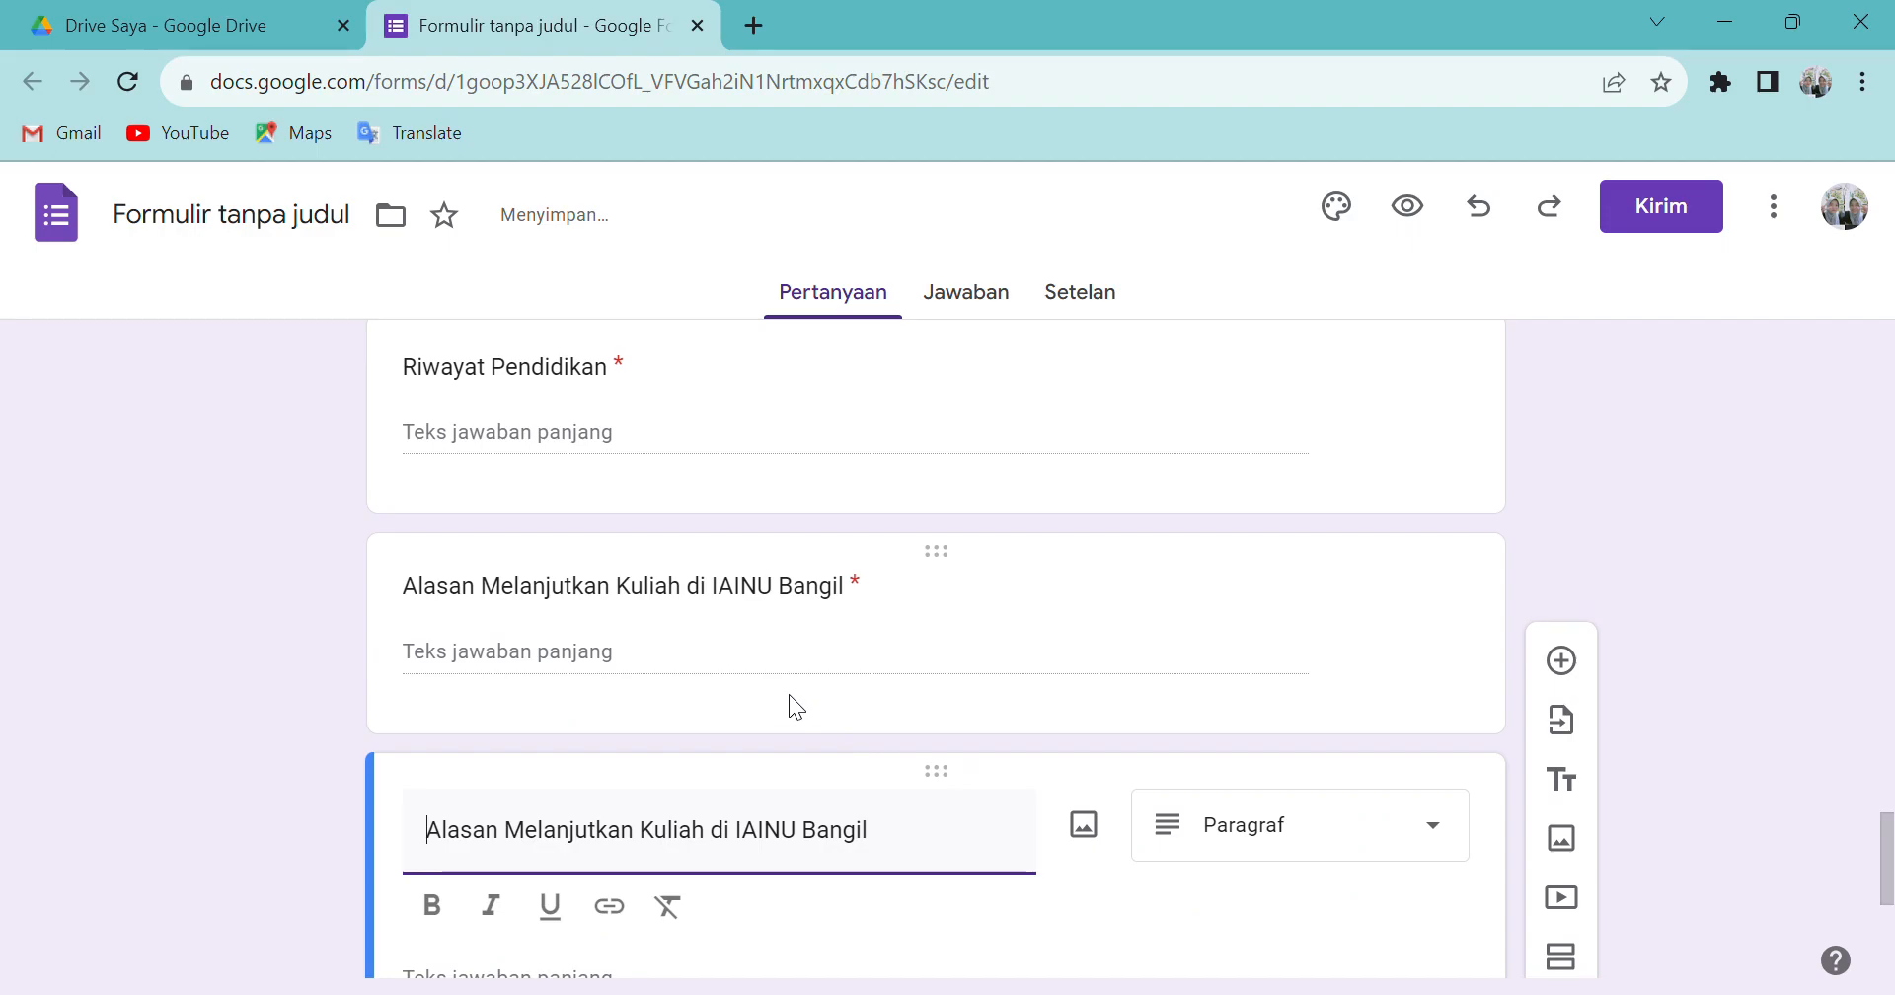
{"action": "left_click_drag", "start_coordinate": [957, 686], "coordinate": [587, 683]}
{"action": "left_click_drag", "start_coordinate": [460, 725], "coordinate": [201, 726]}
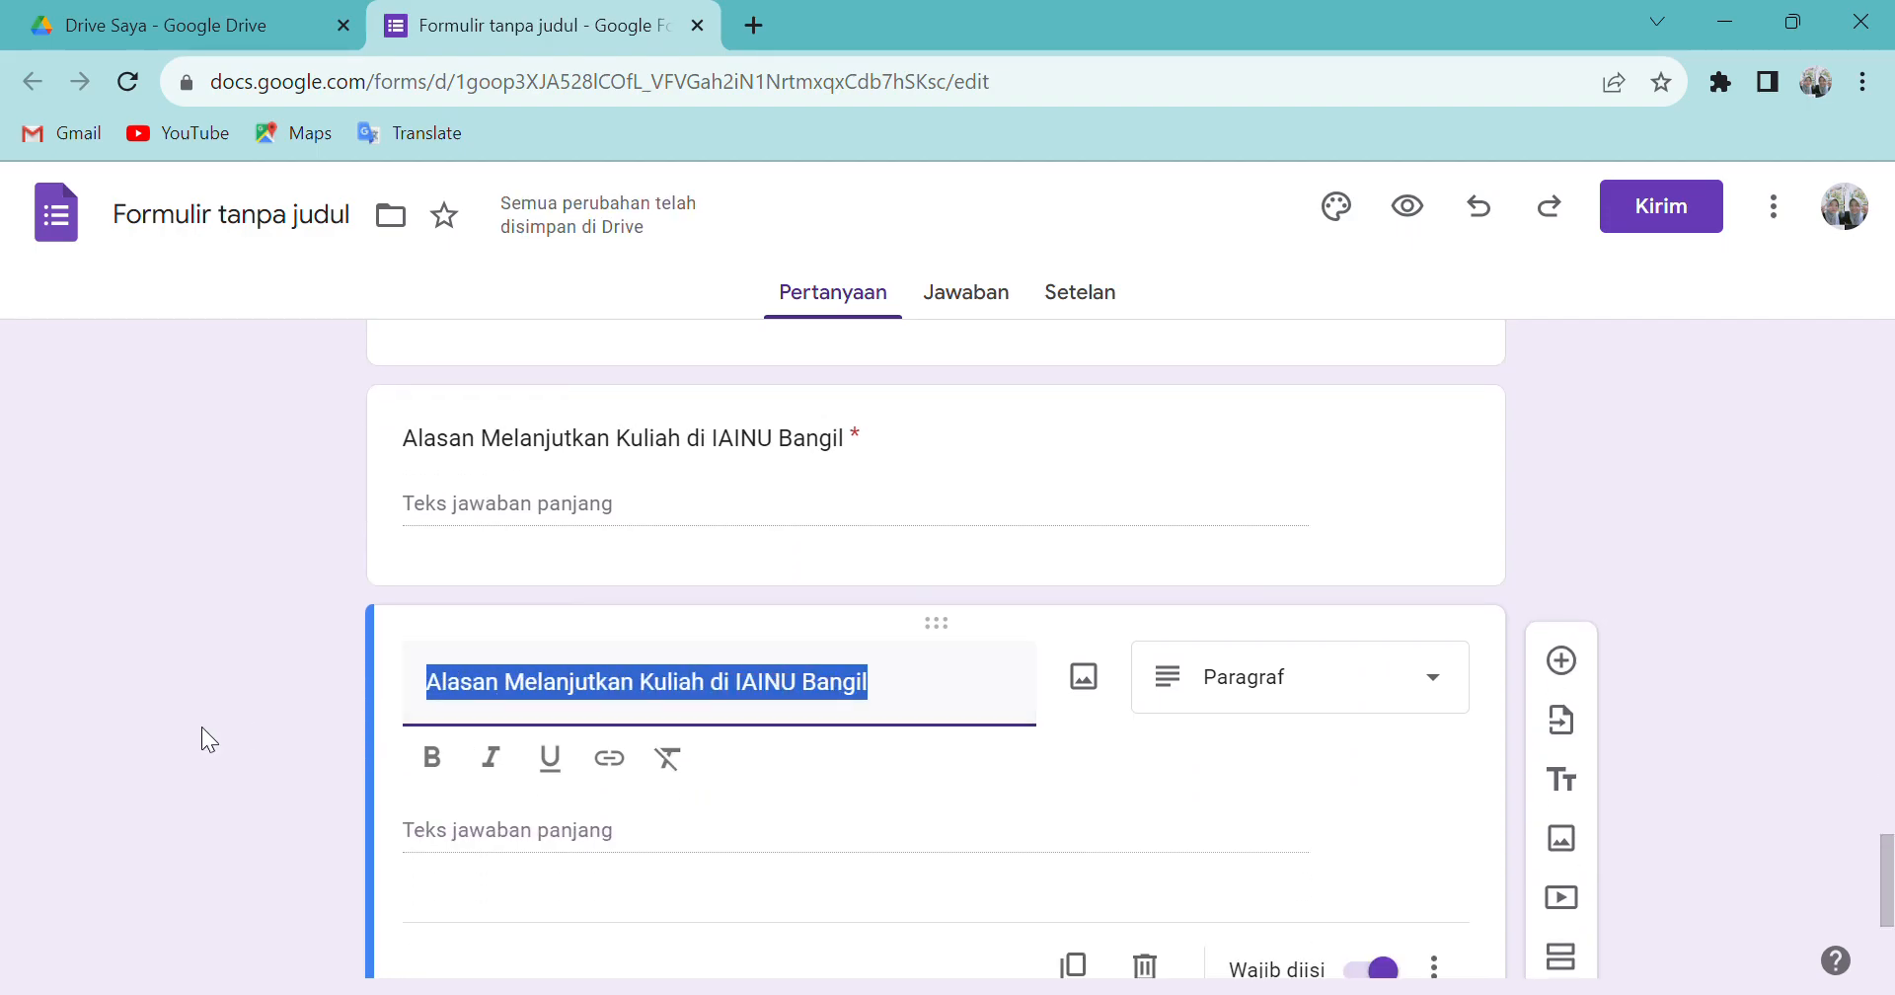
{"action": "type", "text": "pre"}
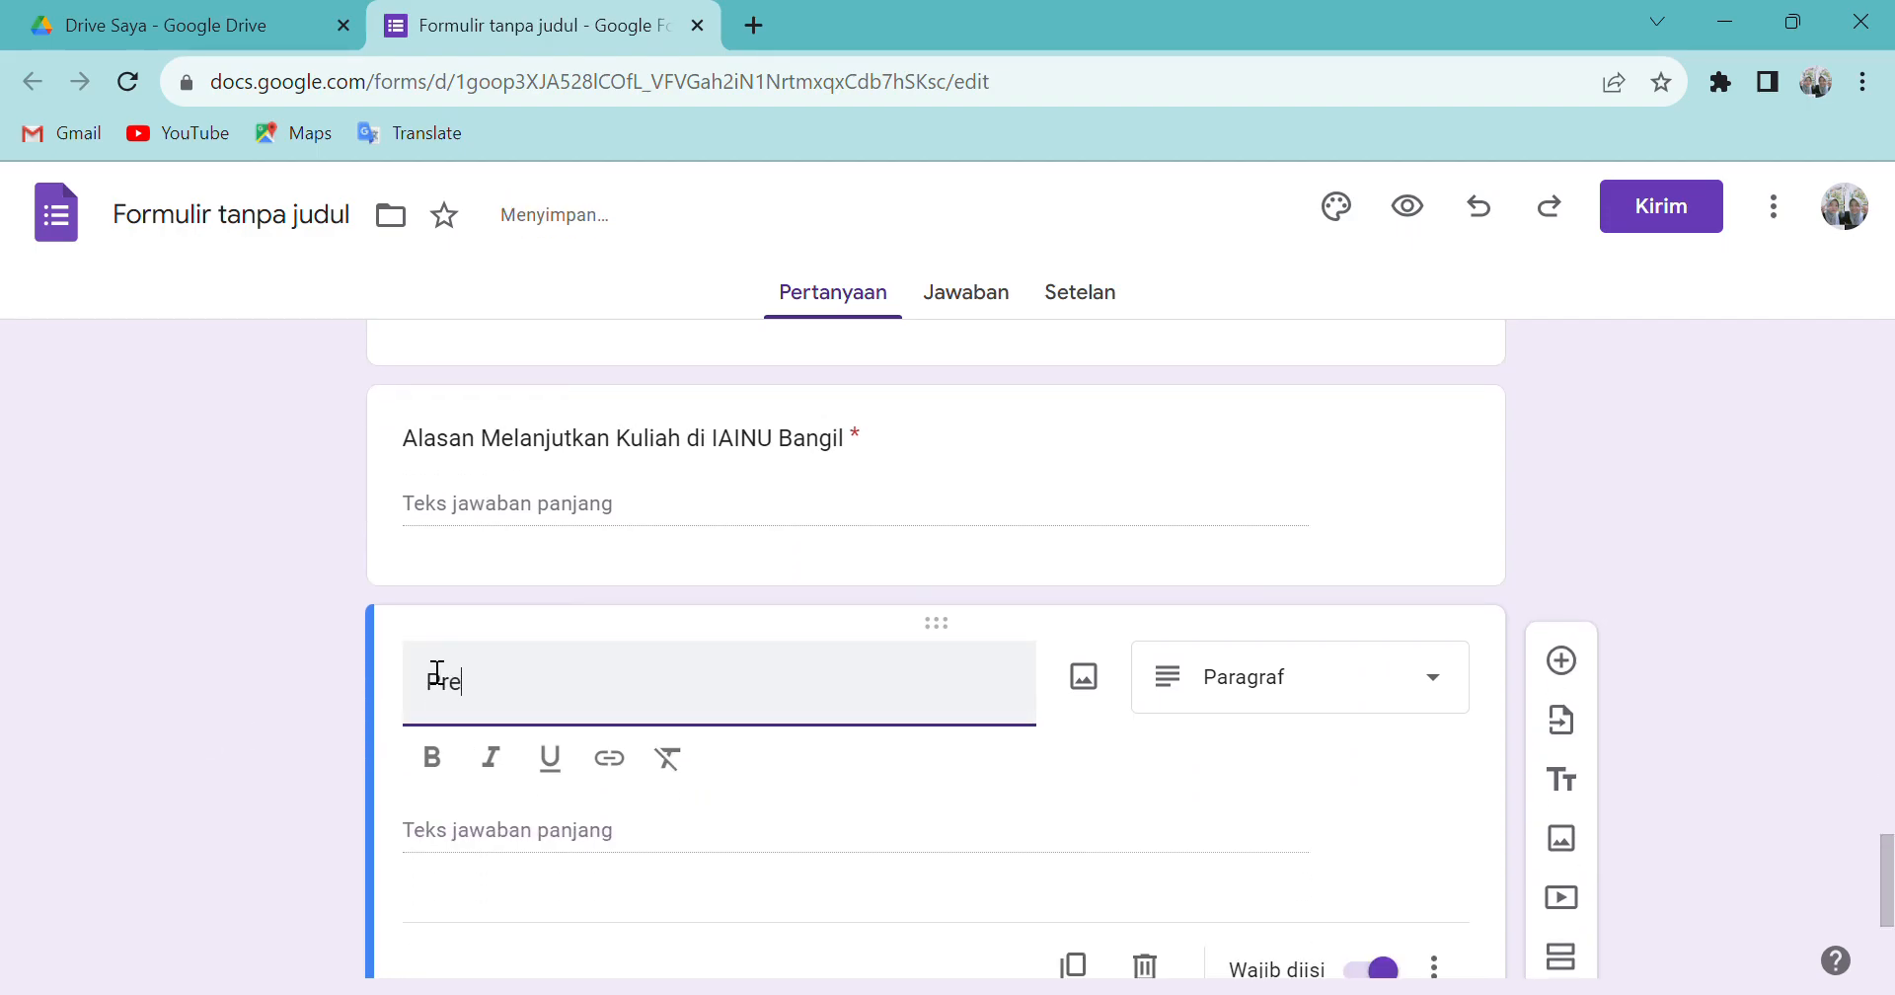
{"action": "type", "text": "stasi yang diraih"}
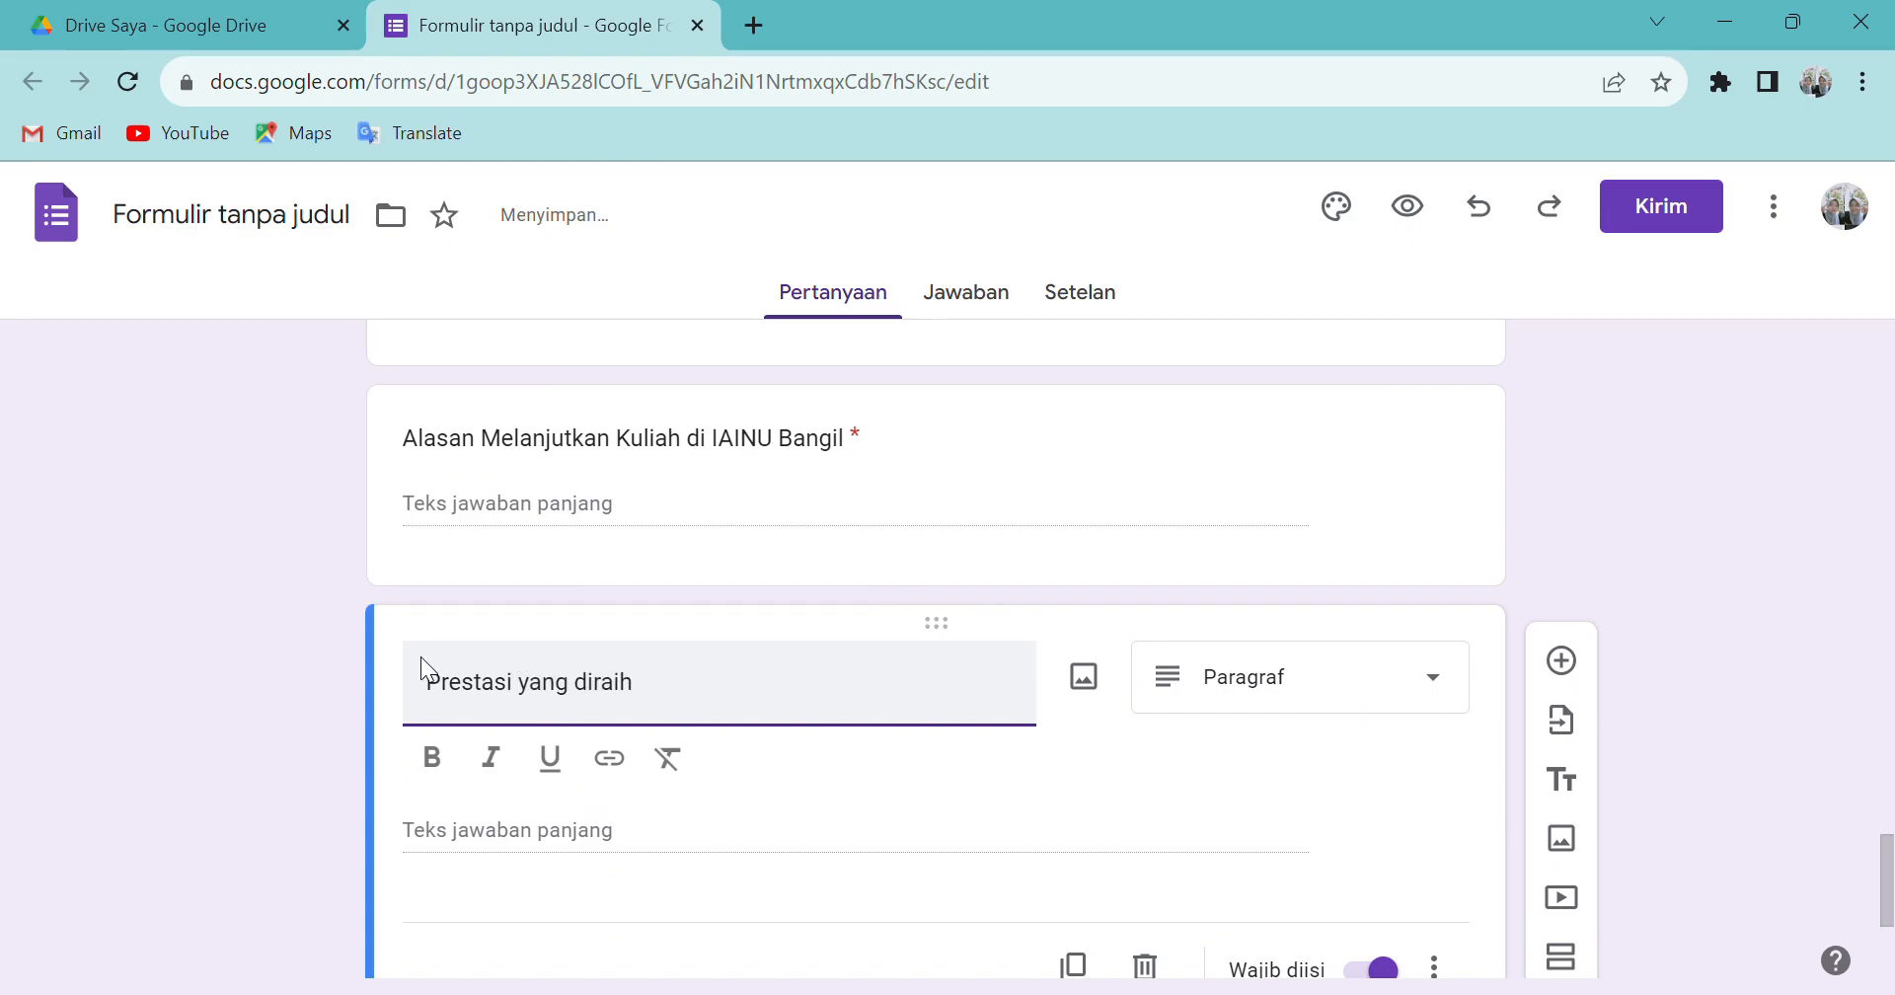
{"action": "scroll", "coordinate": [1293, 681], "scroll_direction": "down", "scroll_amount": 1}
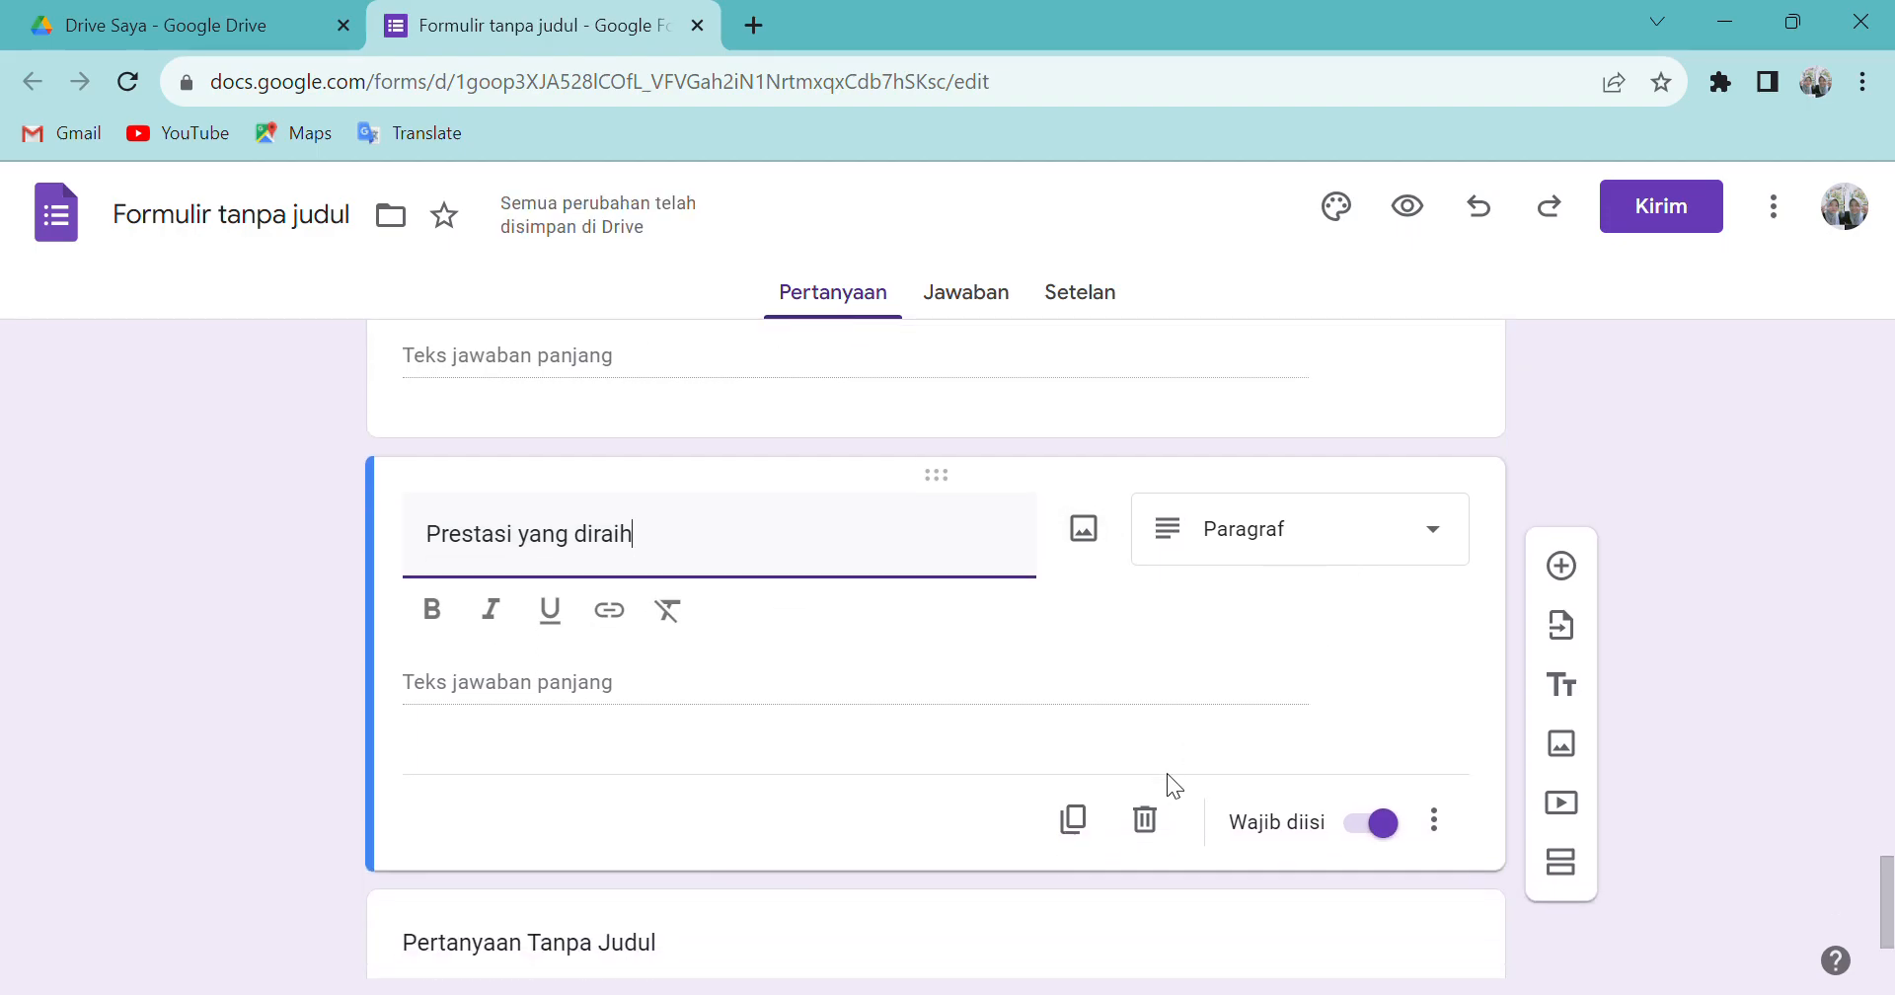
{"action": "left_click", "coordinate": [1388, 829]}
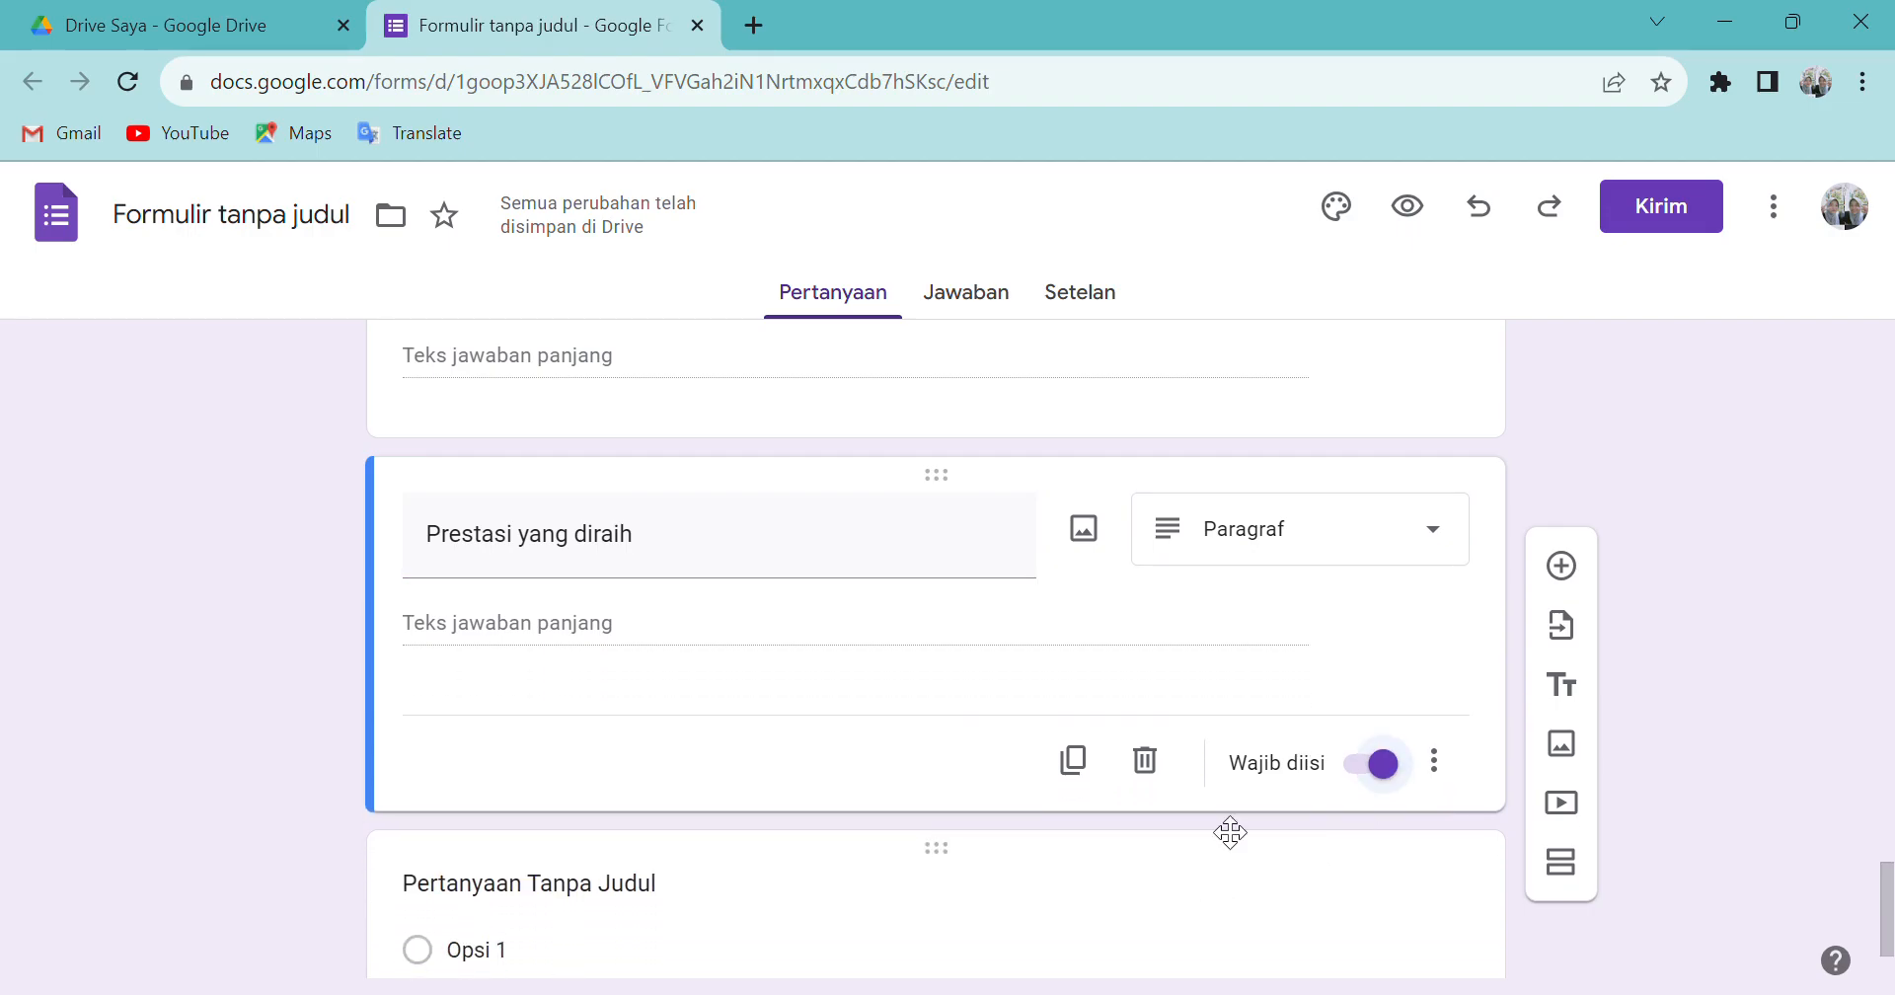
{"action": "left_click", "coordinate": [1387, 775]}
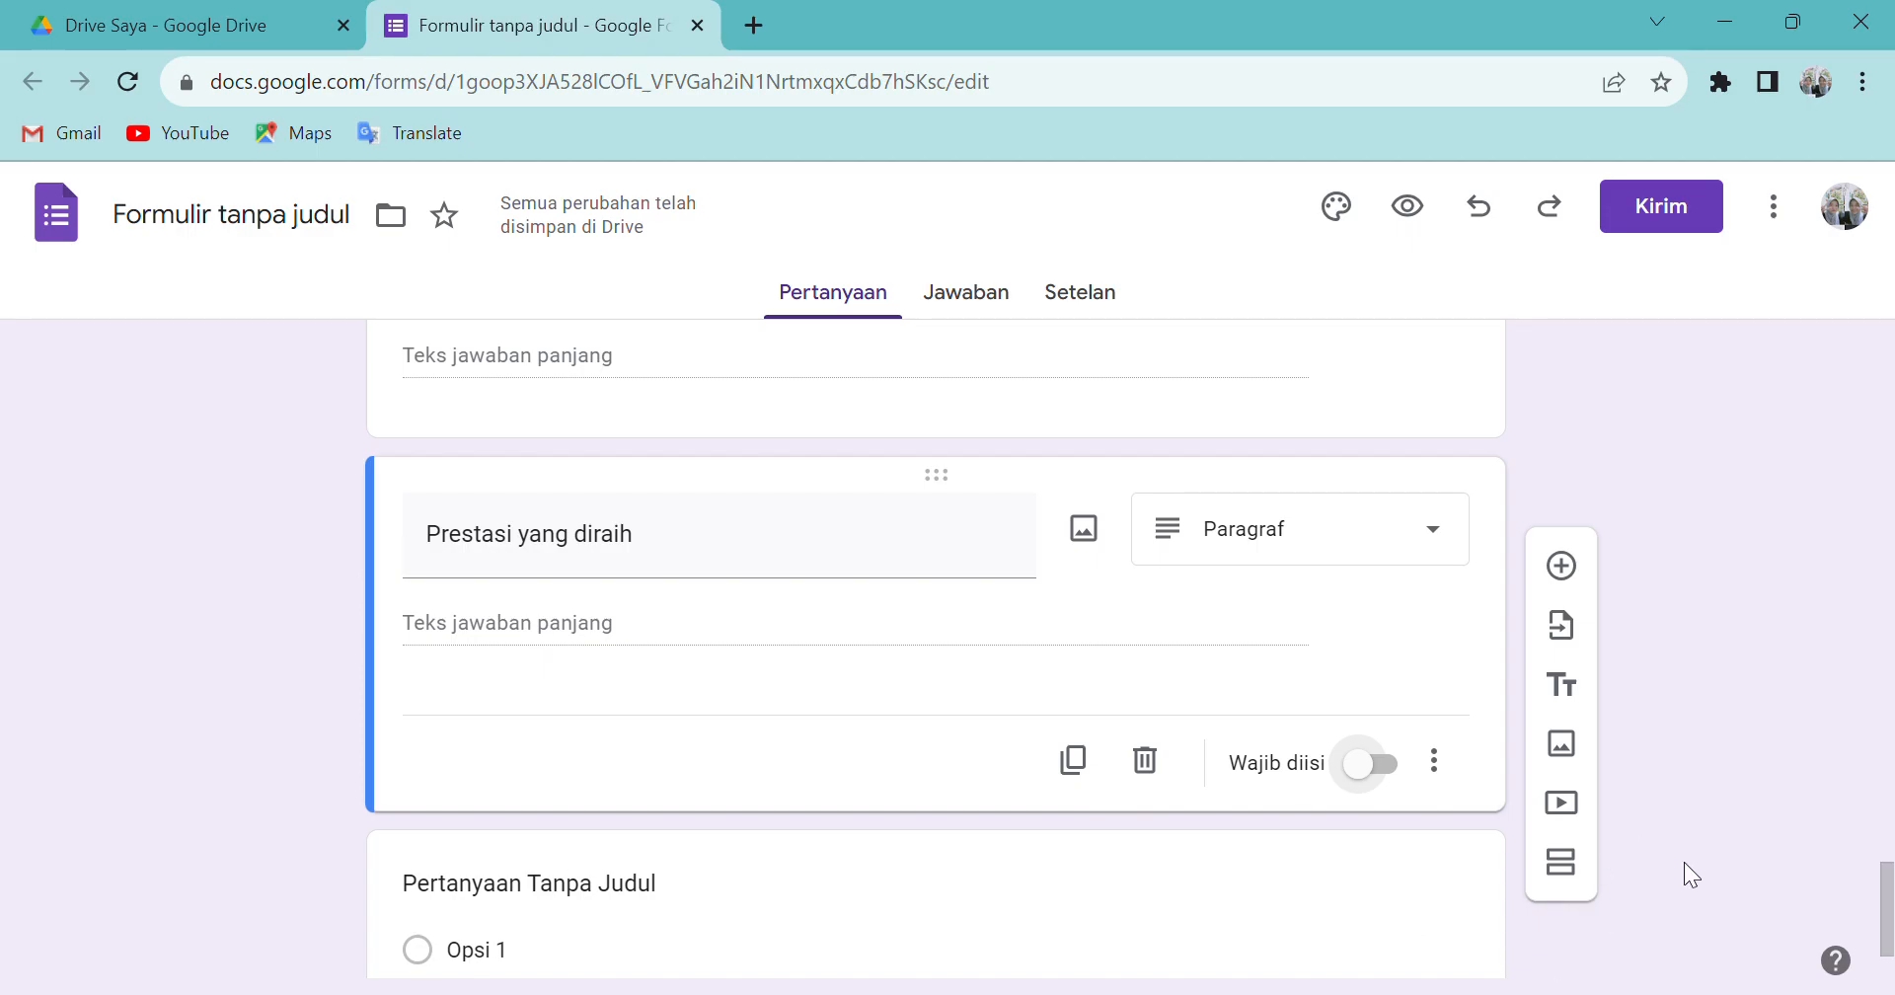
- Add a new section after the Prestasi yang diraih question and title it "Kritik dan Saran untuk IAINU Bangil"
{"action": "left_click", "coordinate": [1578, 869]}
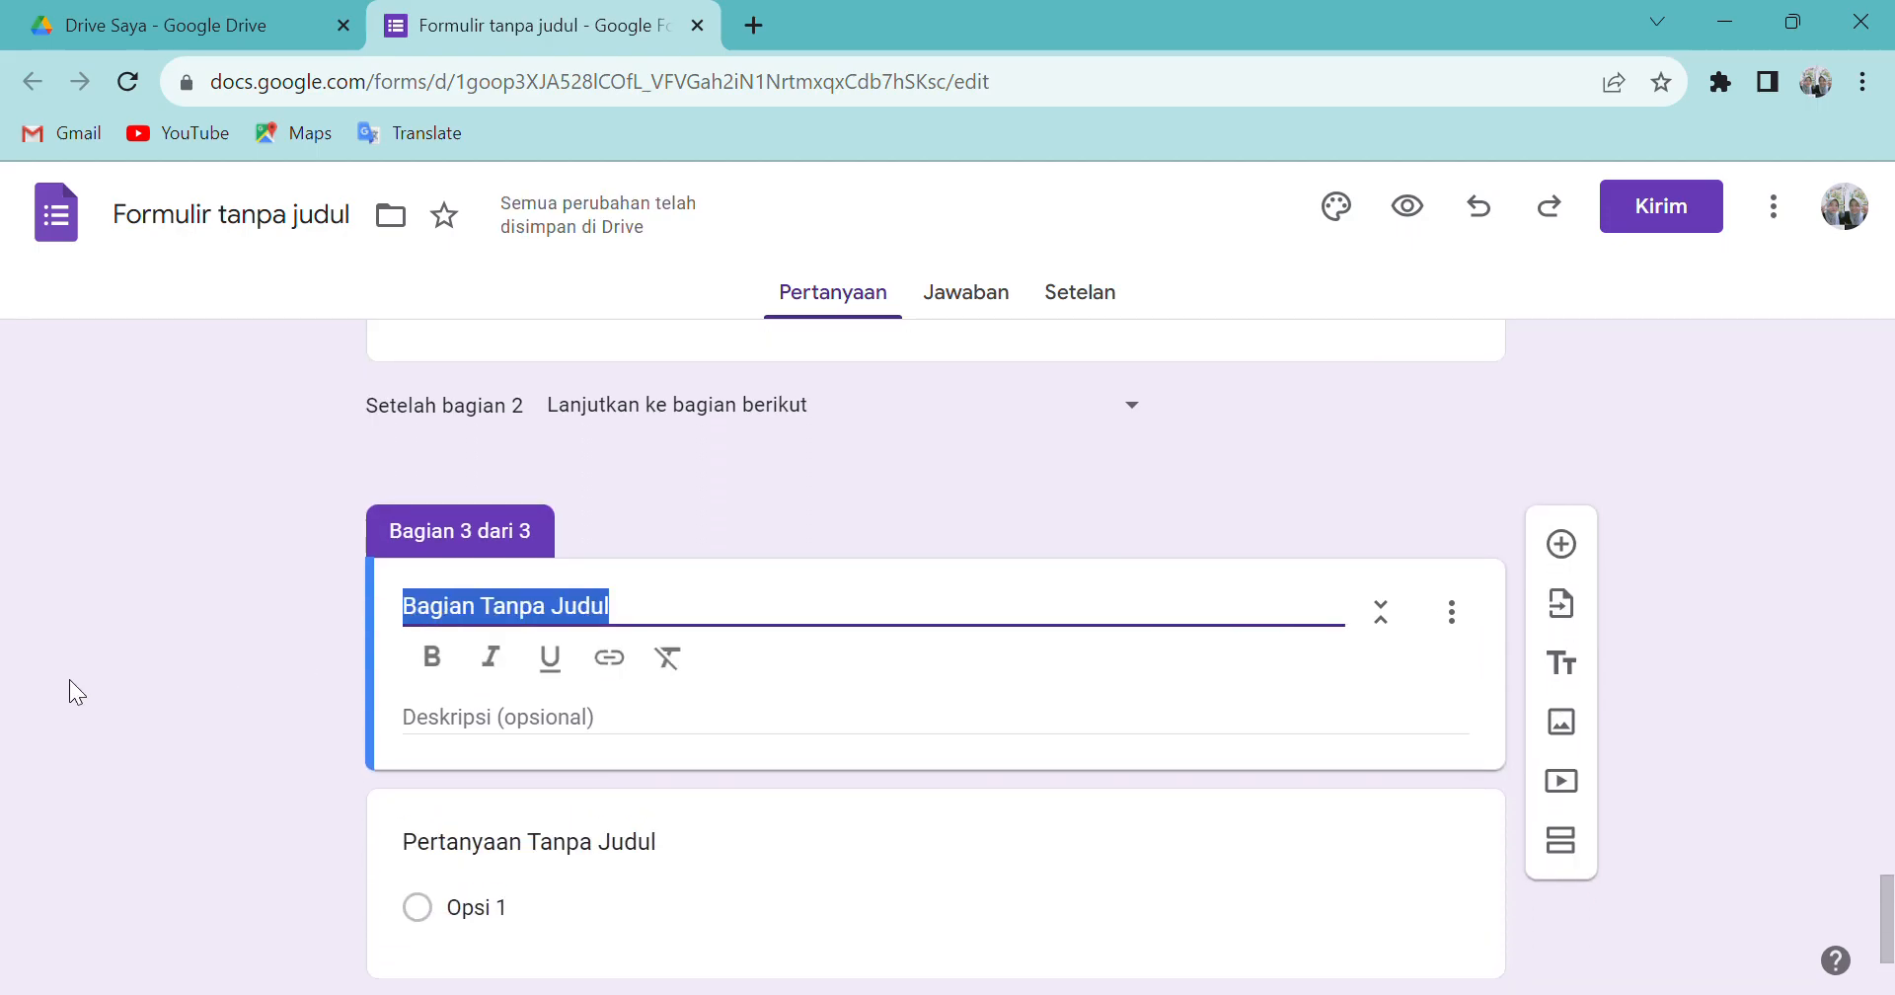
{"action": "type", "text": "K"}
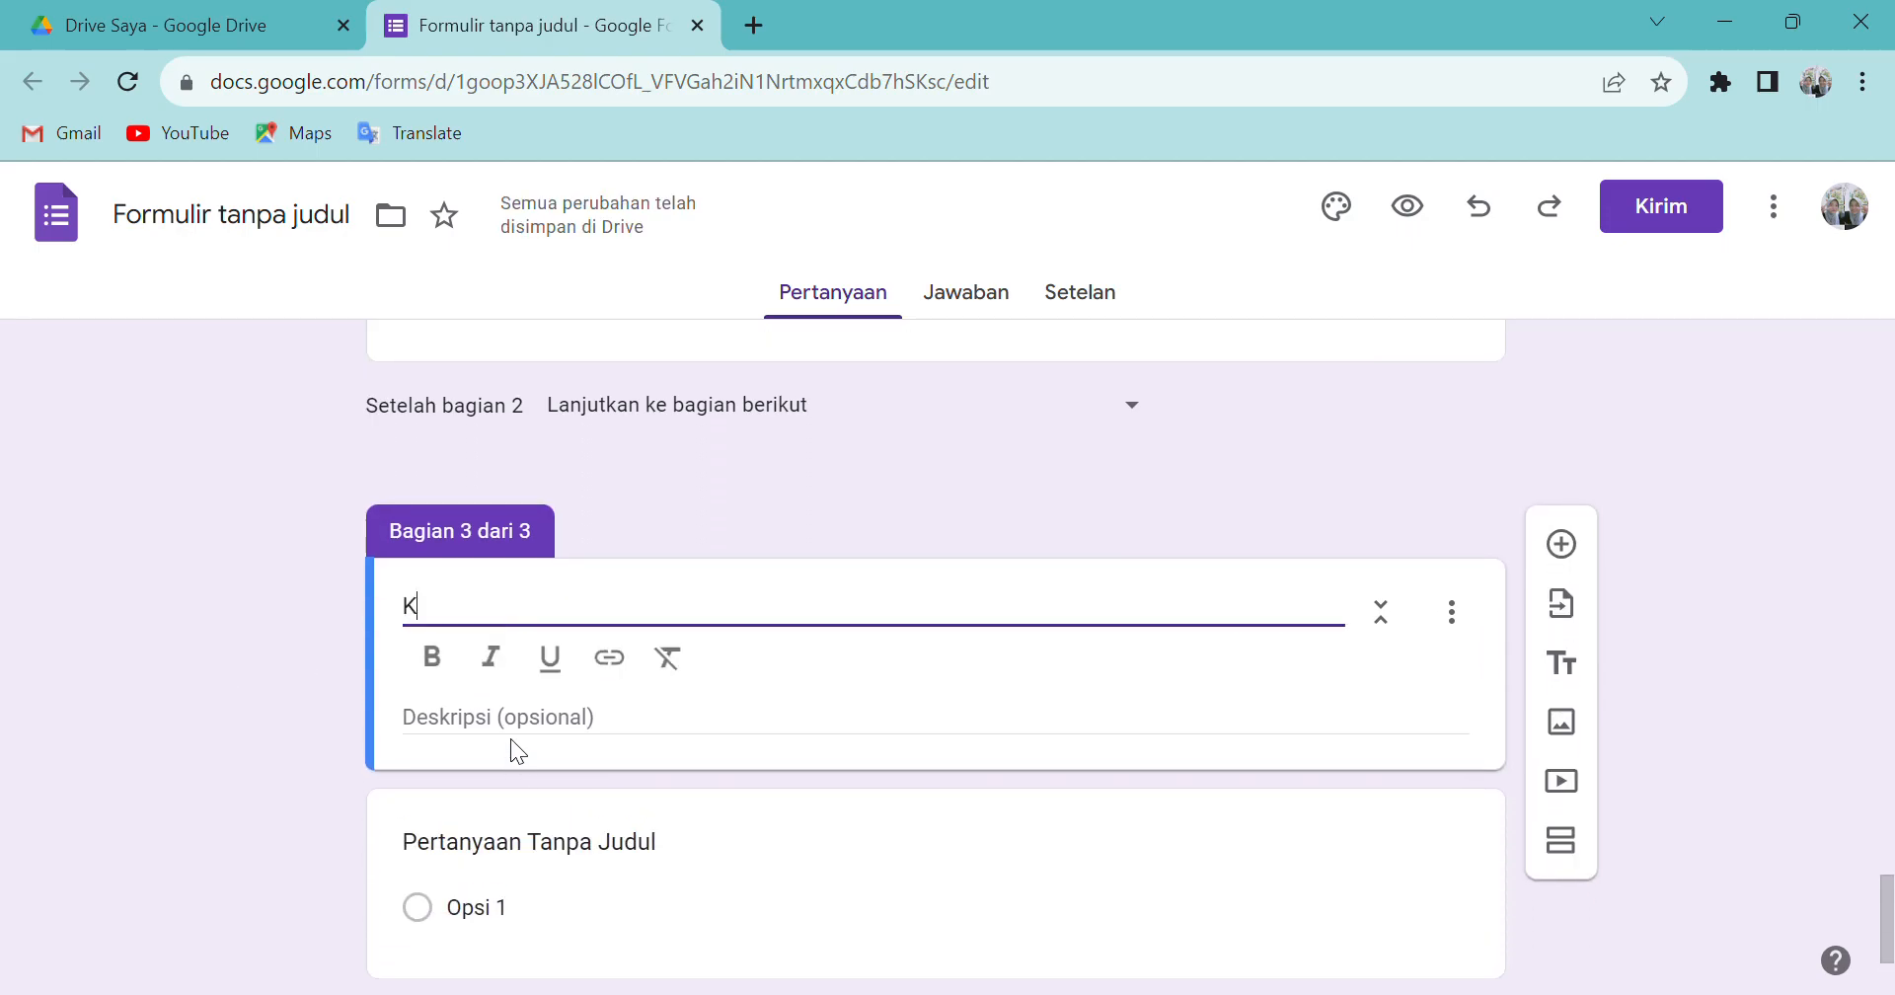
{"action": "type", "text": "ritik da"}
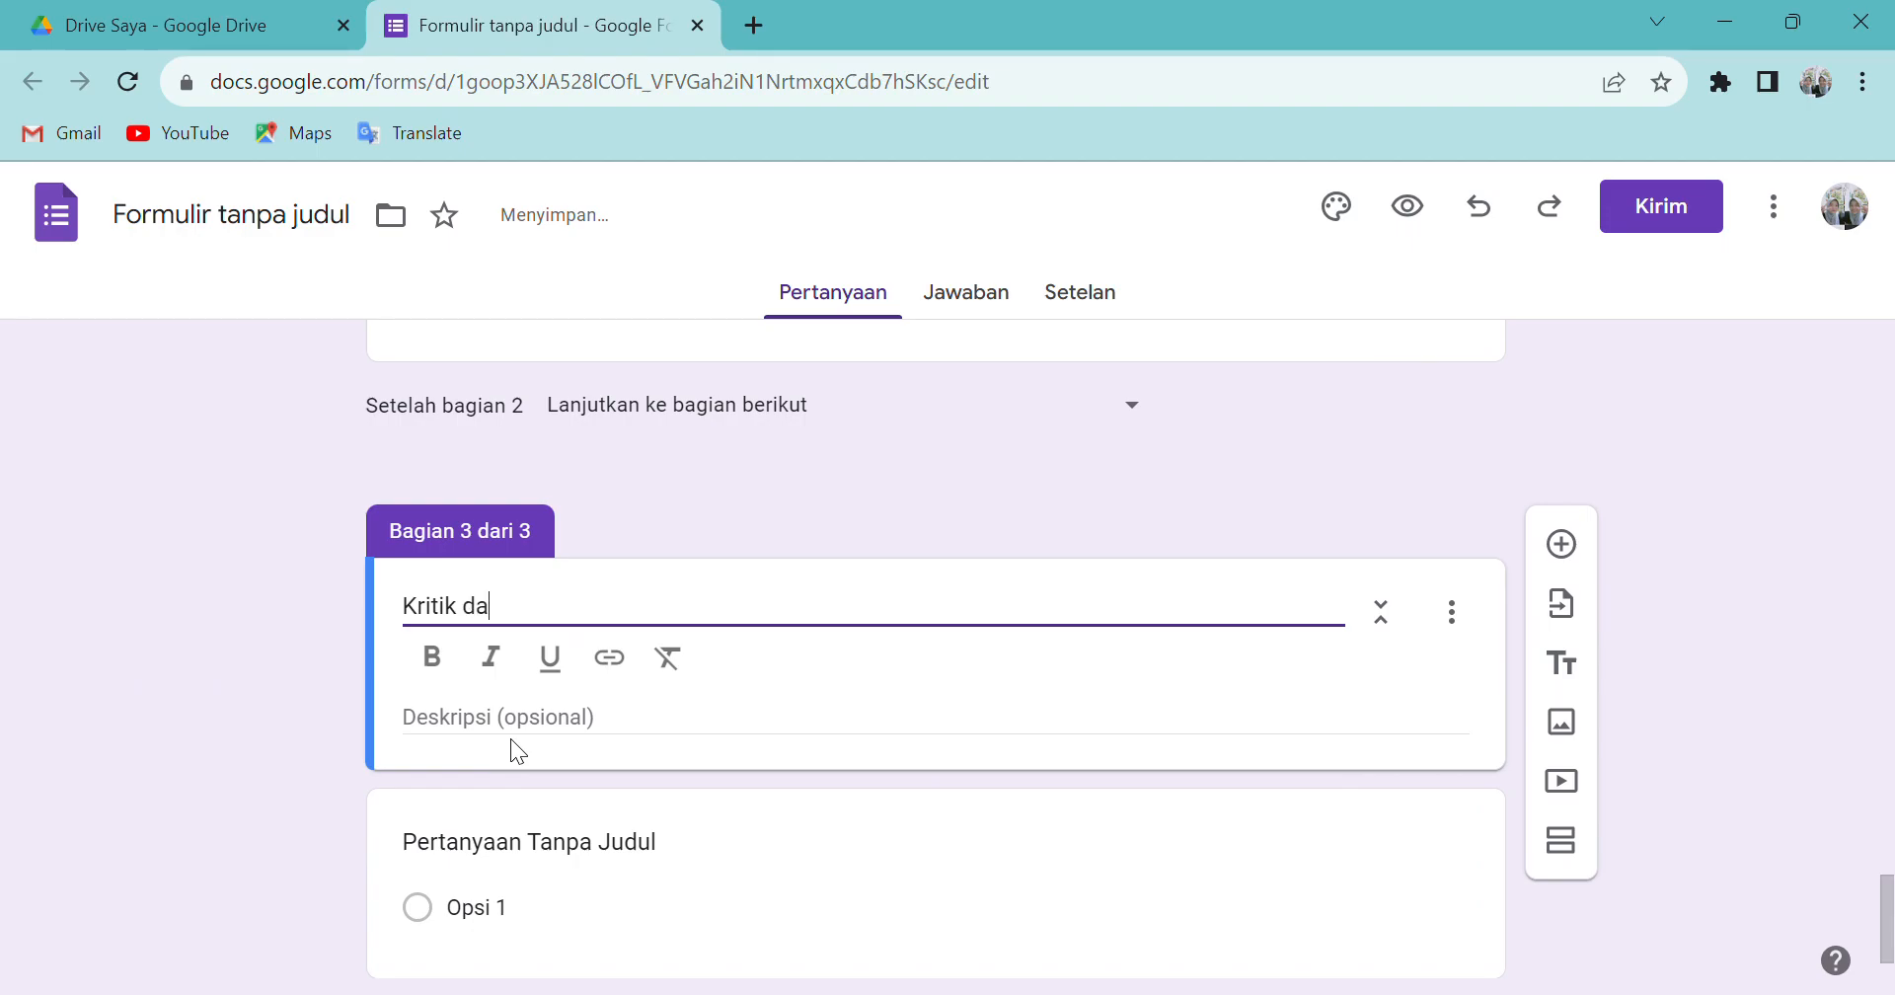
{"action": "type", "text": "n Saran untuk IAI"}
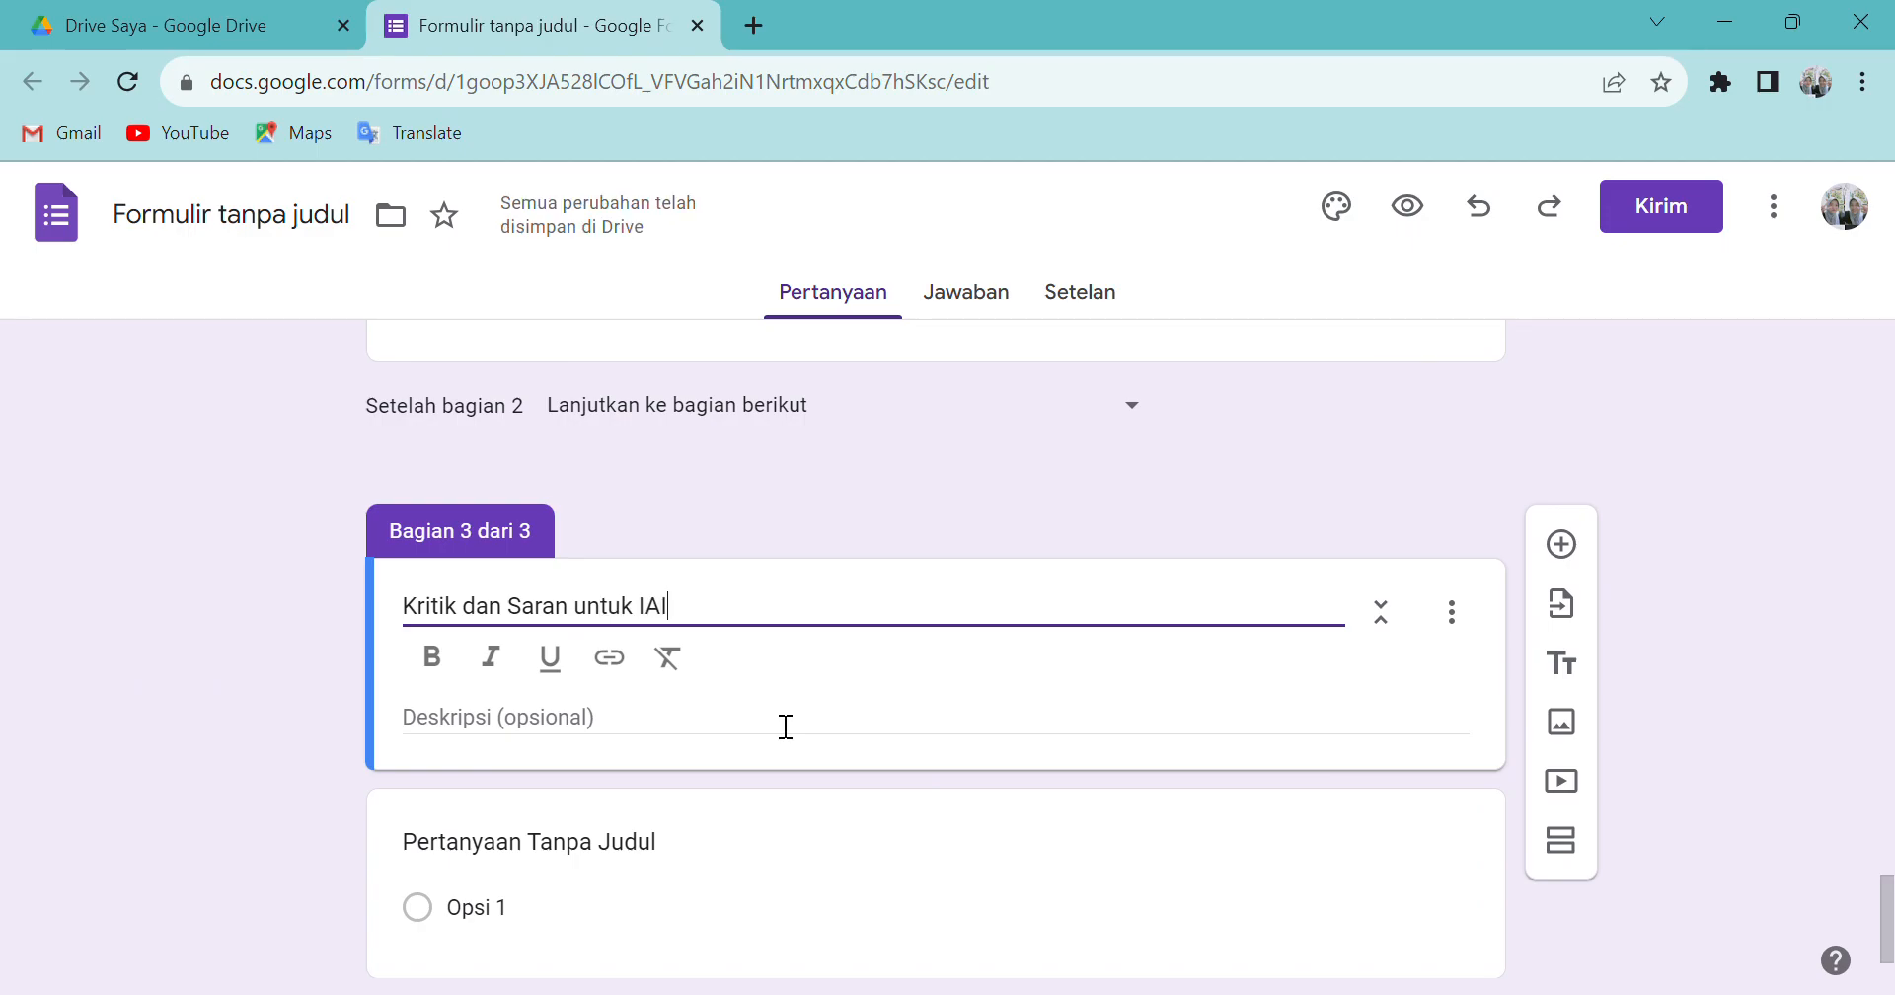
{"action": "type", "text": "NU Bangil"}
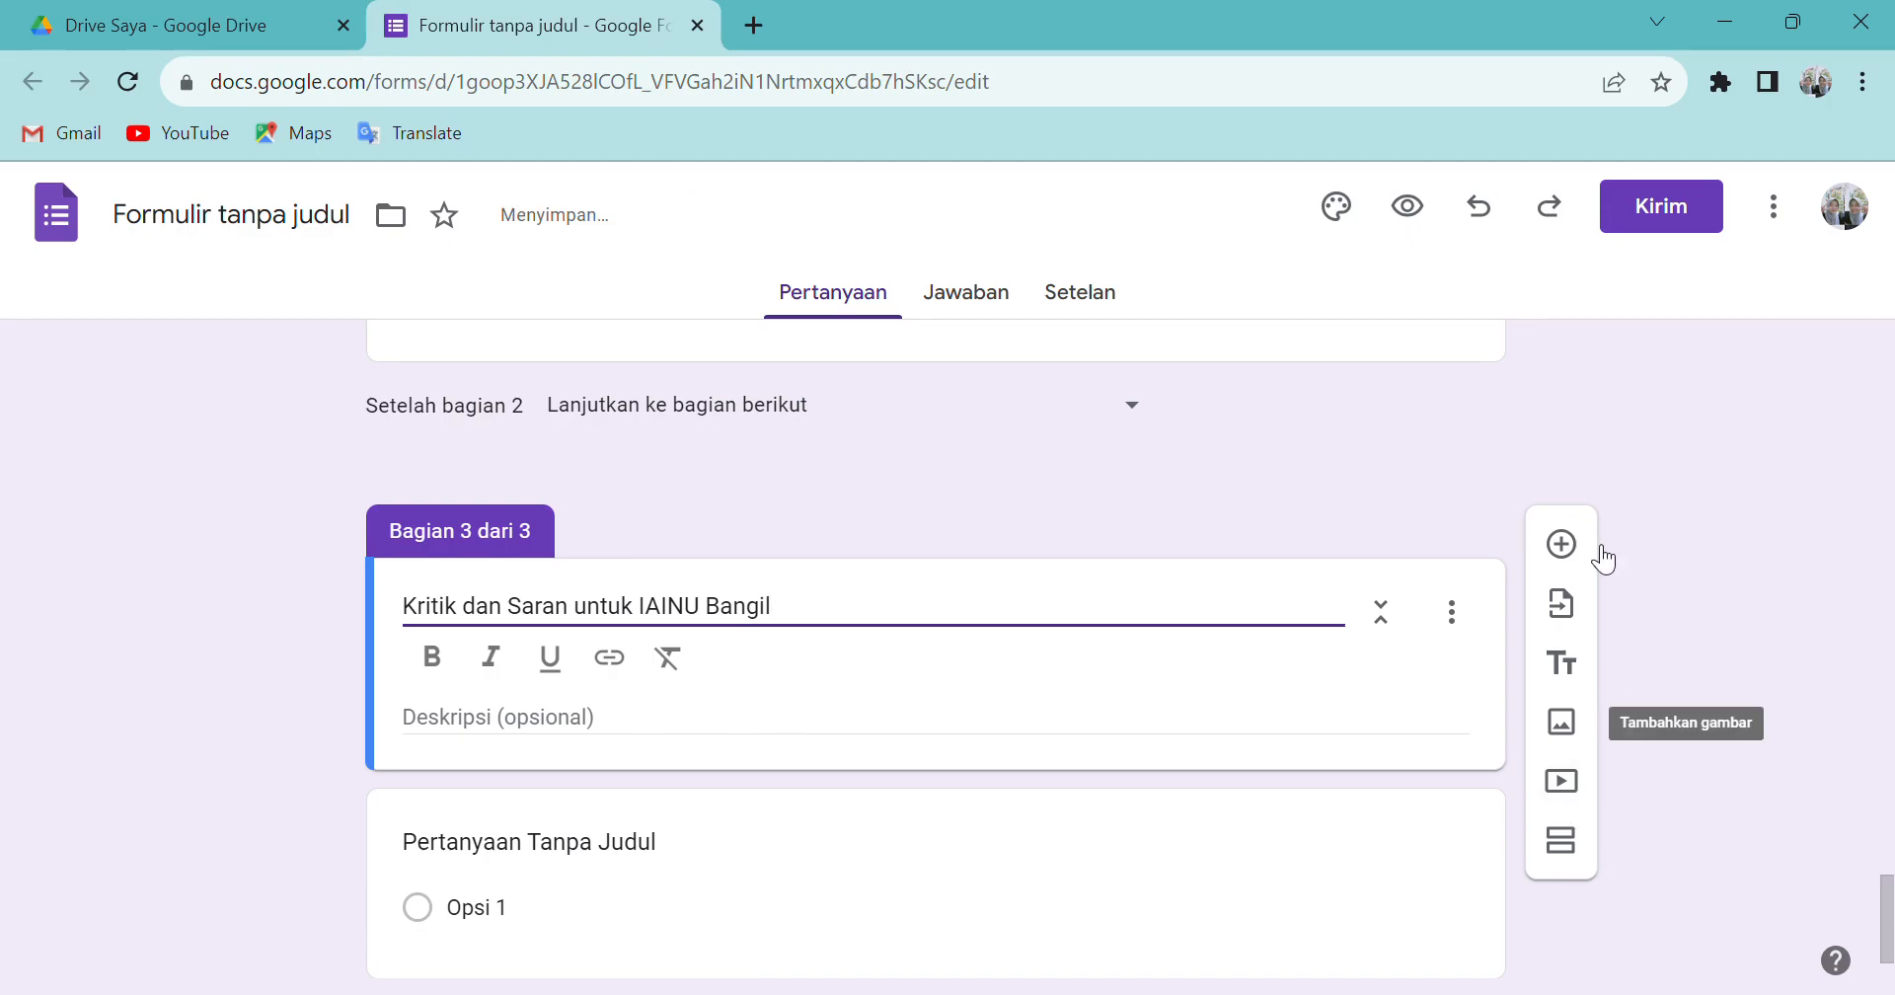
- Add a required question titled "Kritik dan saran" to the Kritik dan Saran untuk IAINU Bangil section
{"action": "left_click", "coordinate": [1564, 546]}
{"action": "type", "text": "Kritik dan ransa"}
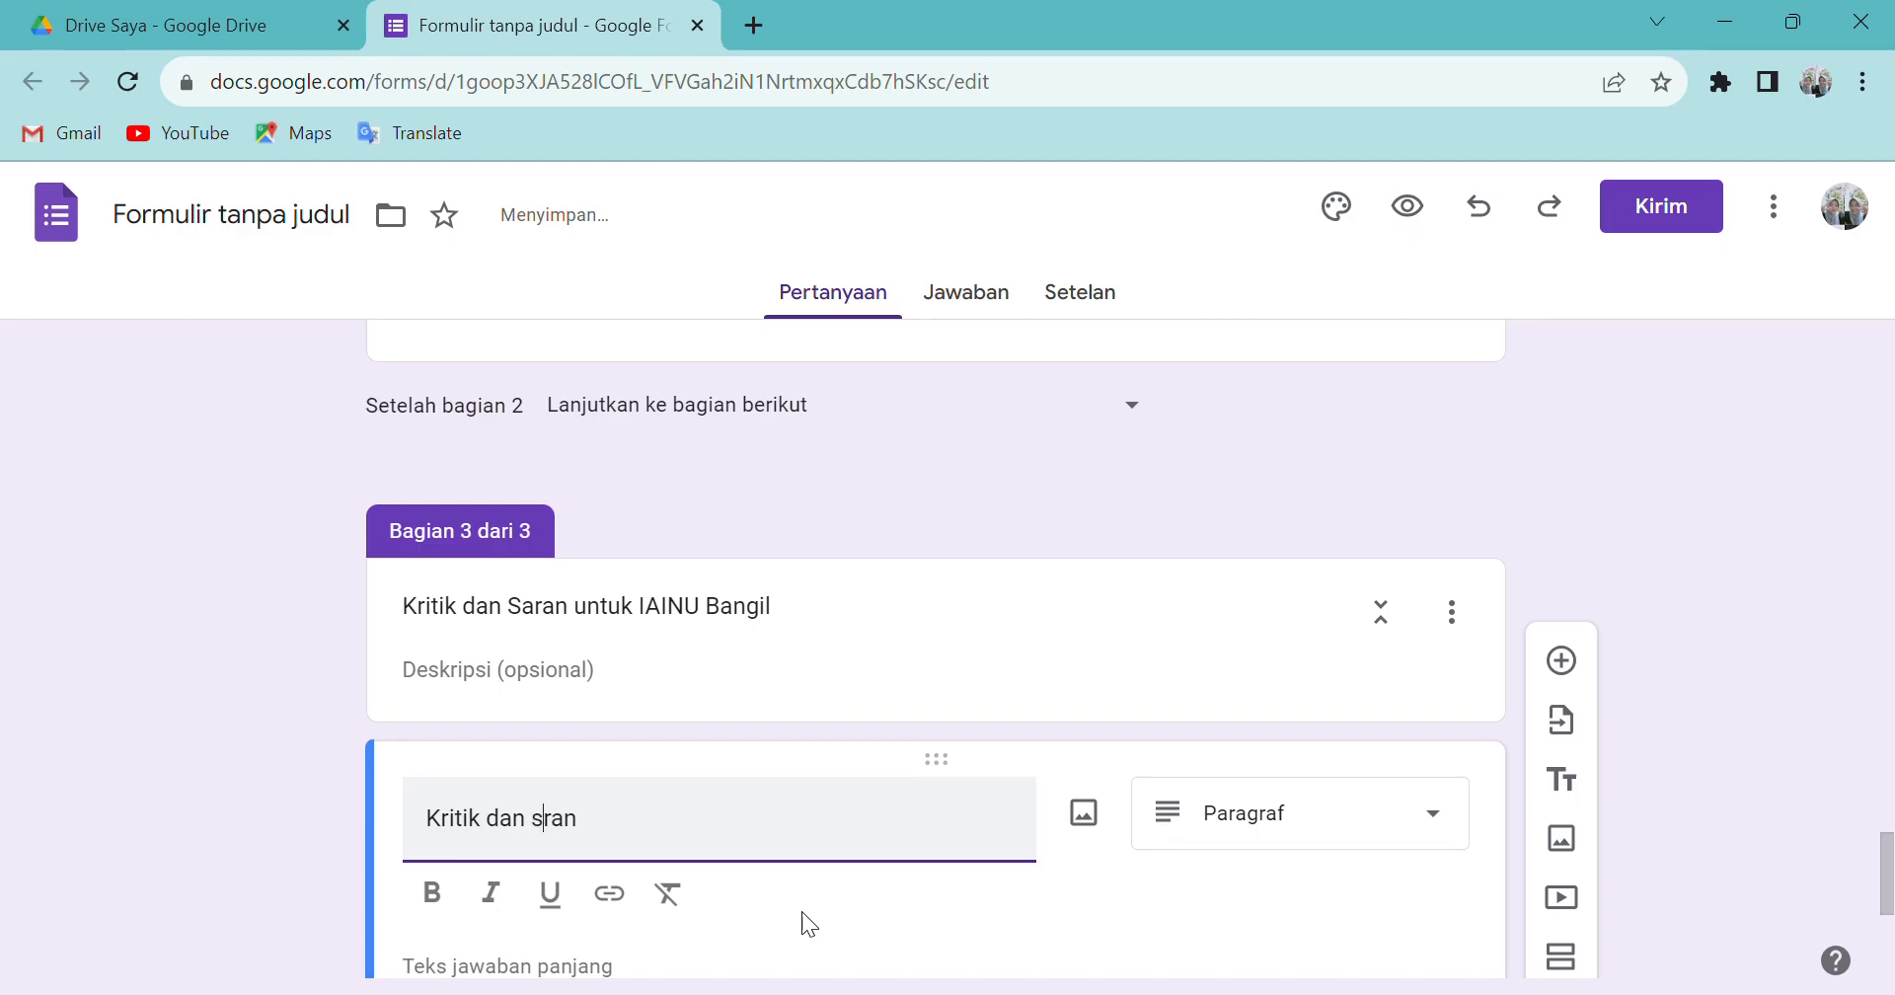
{"action": "scroll", "coordinate": [639, 896], "scroll_direction": "down", "scroll_amount": 2}
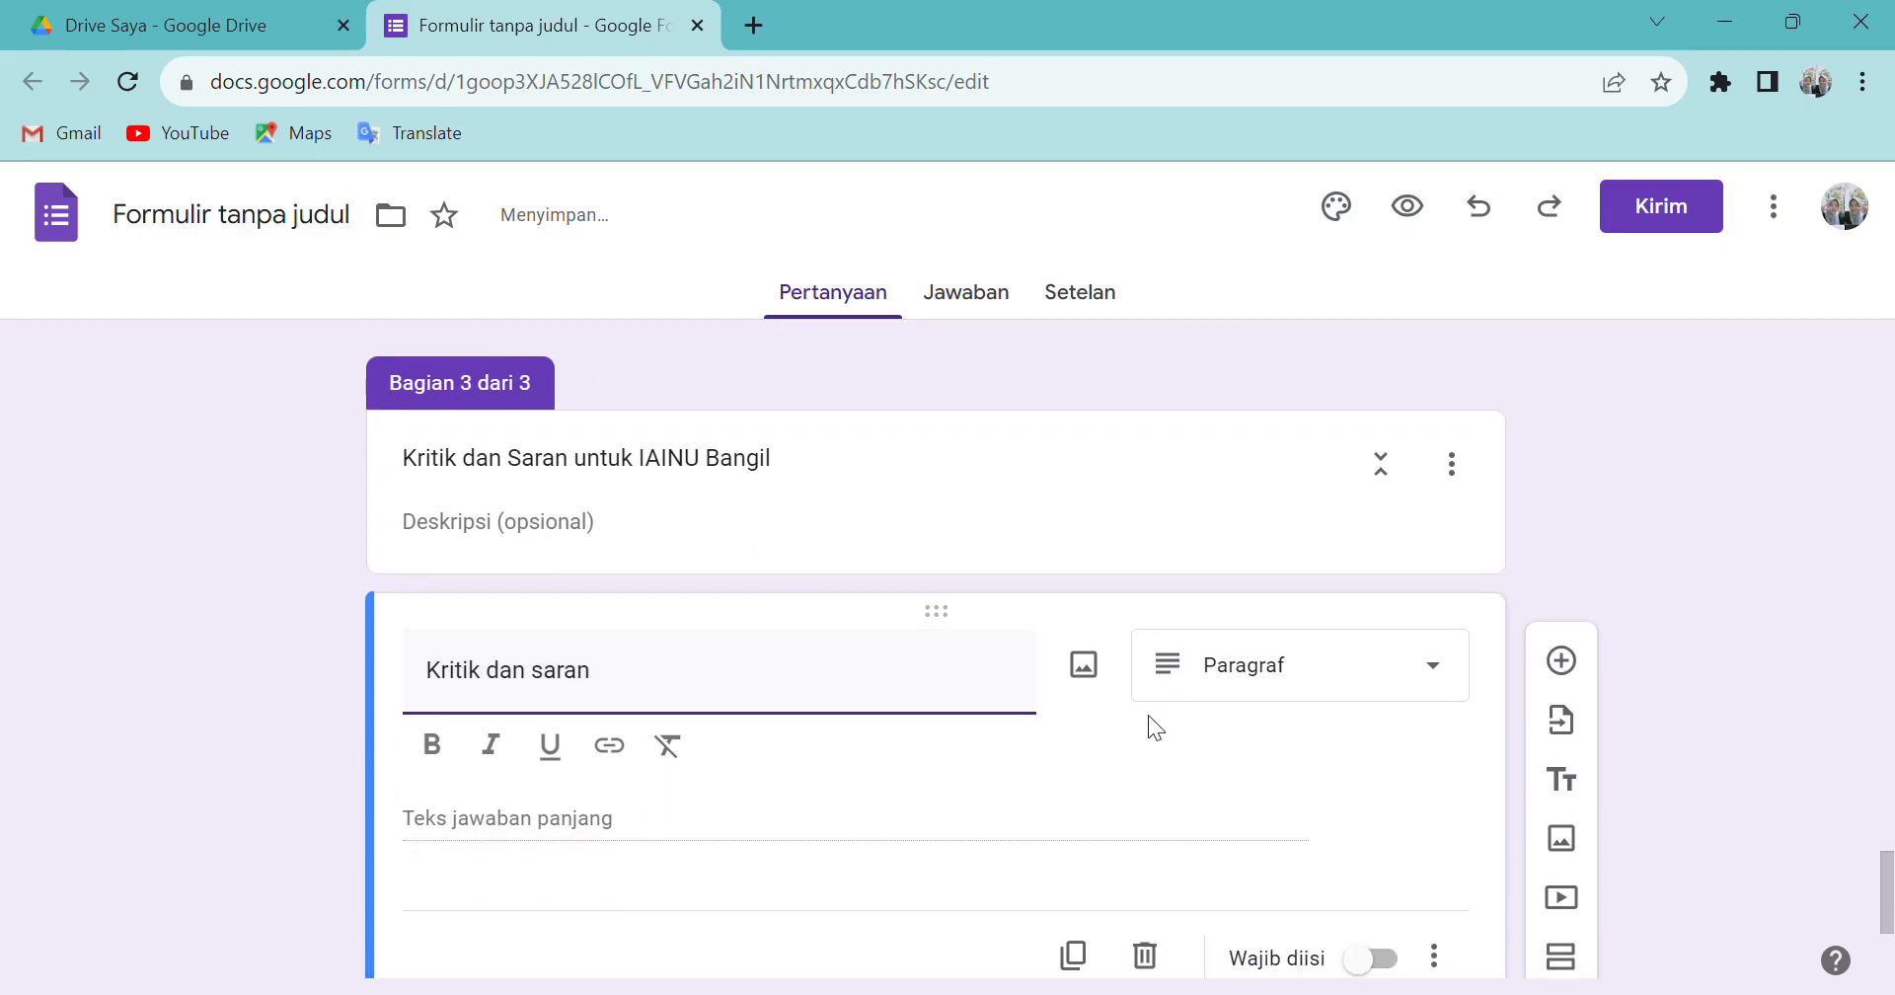
{"action": "left_click", "coordinate": [1374, 958]}
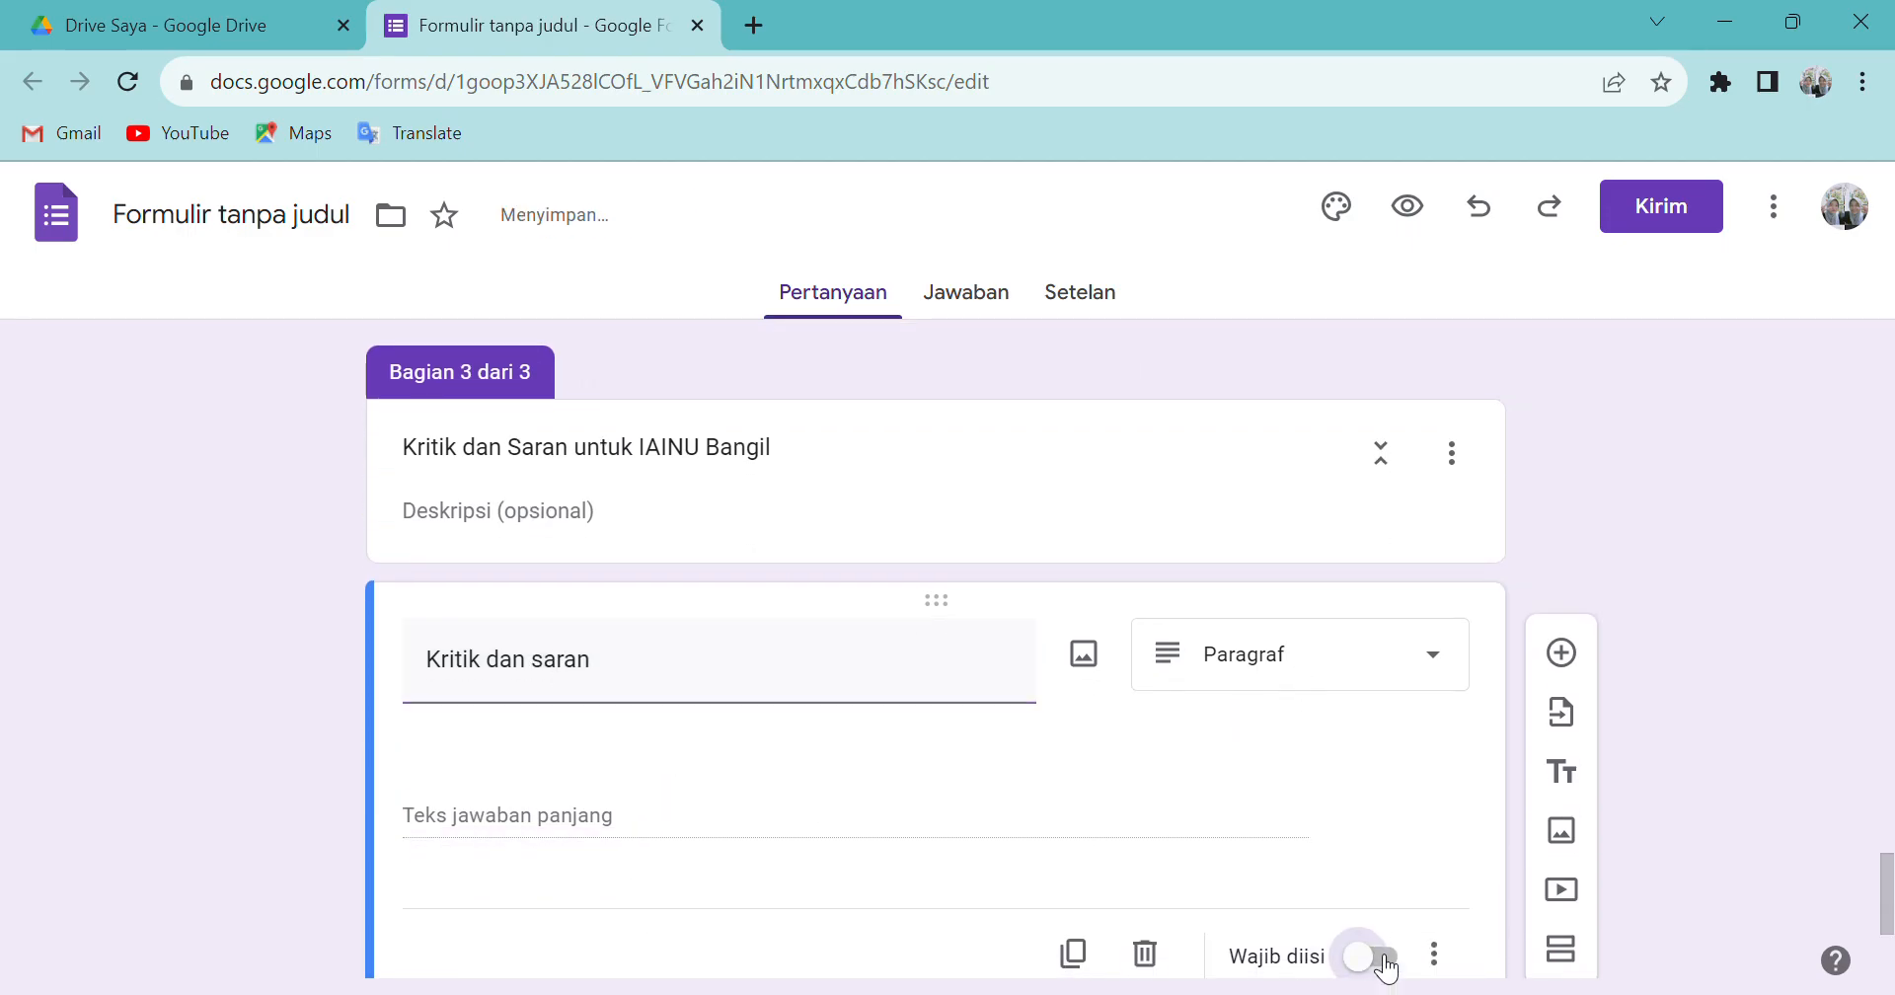
{"action": "scroll", "coordinate": [1218, 825], "scroll_direction": "down", "scroll_amount": 3}
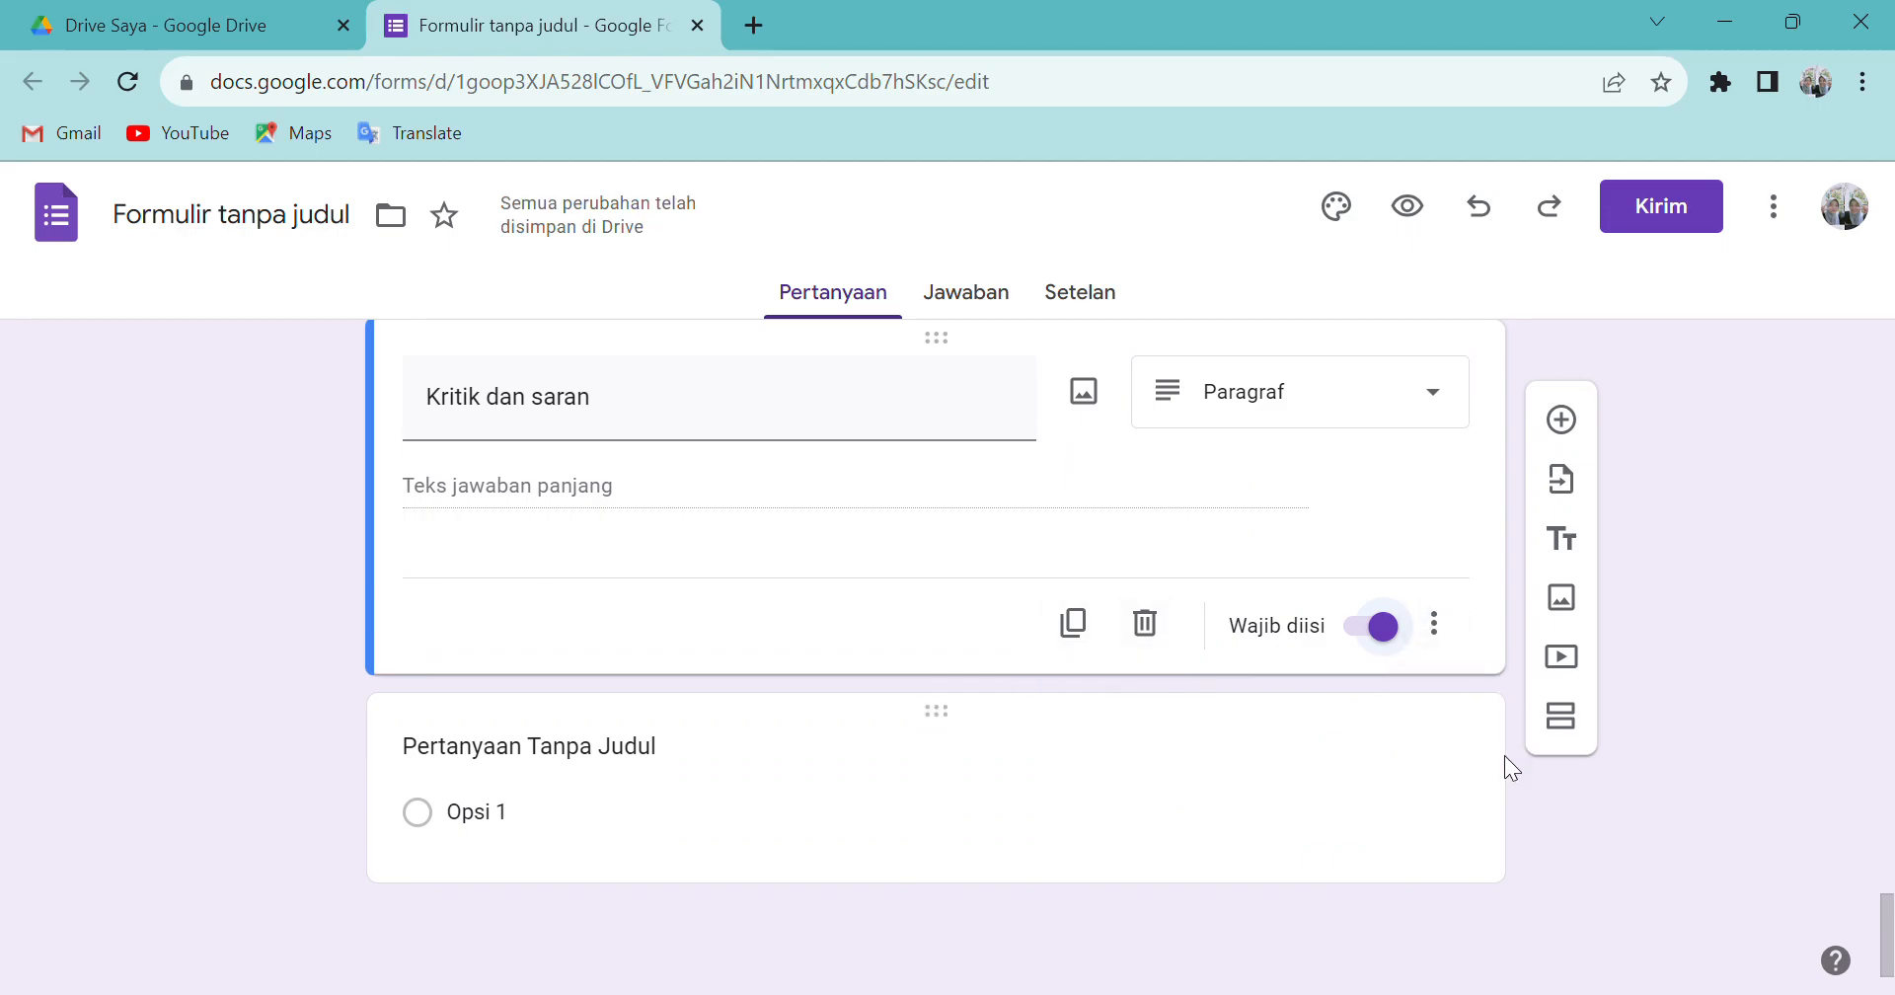
- Add a fourth section after the Kritik dan saran question and title it "TERIMA KASIH"
{"action": "left_click", "coordinate": [1562, 717]}
{"action": "scroll", "coordinate": [651, 736], "scroll_direction": "down", "scroll_amount": 1}
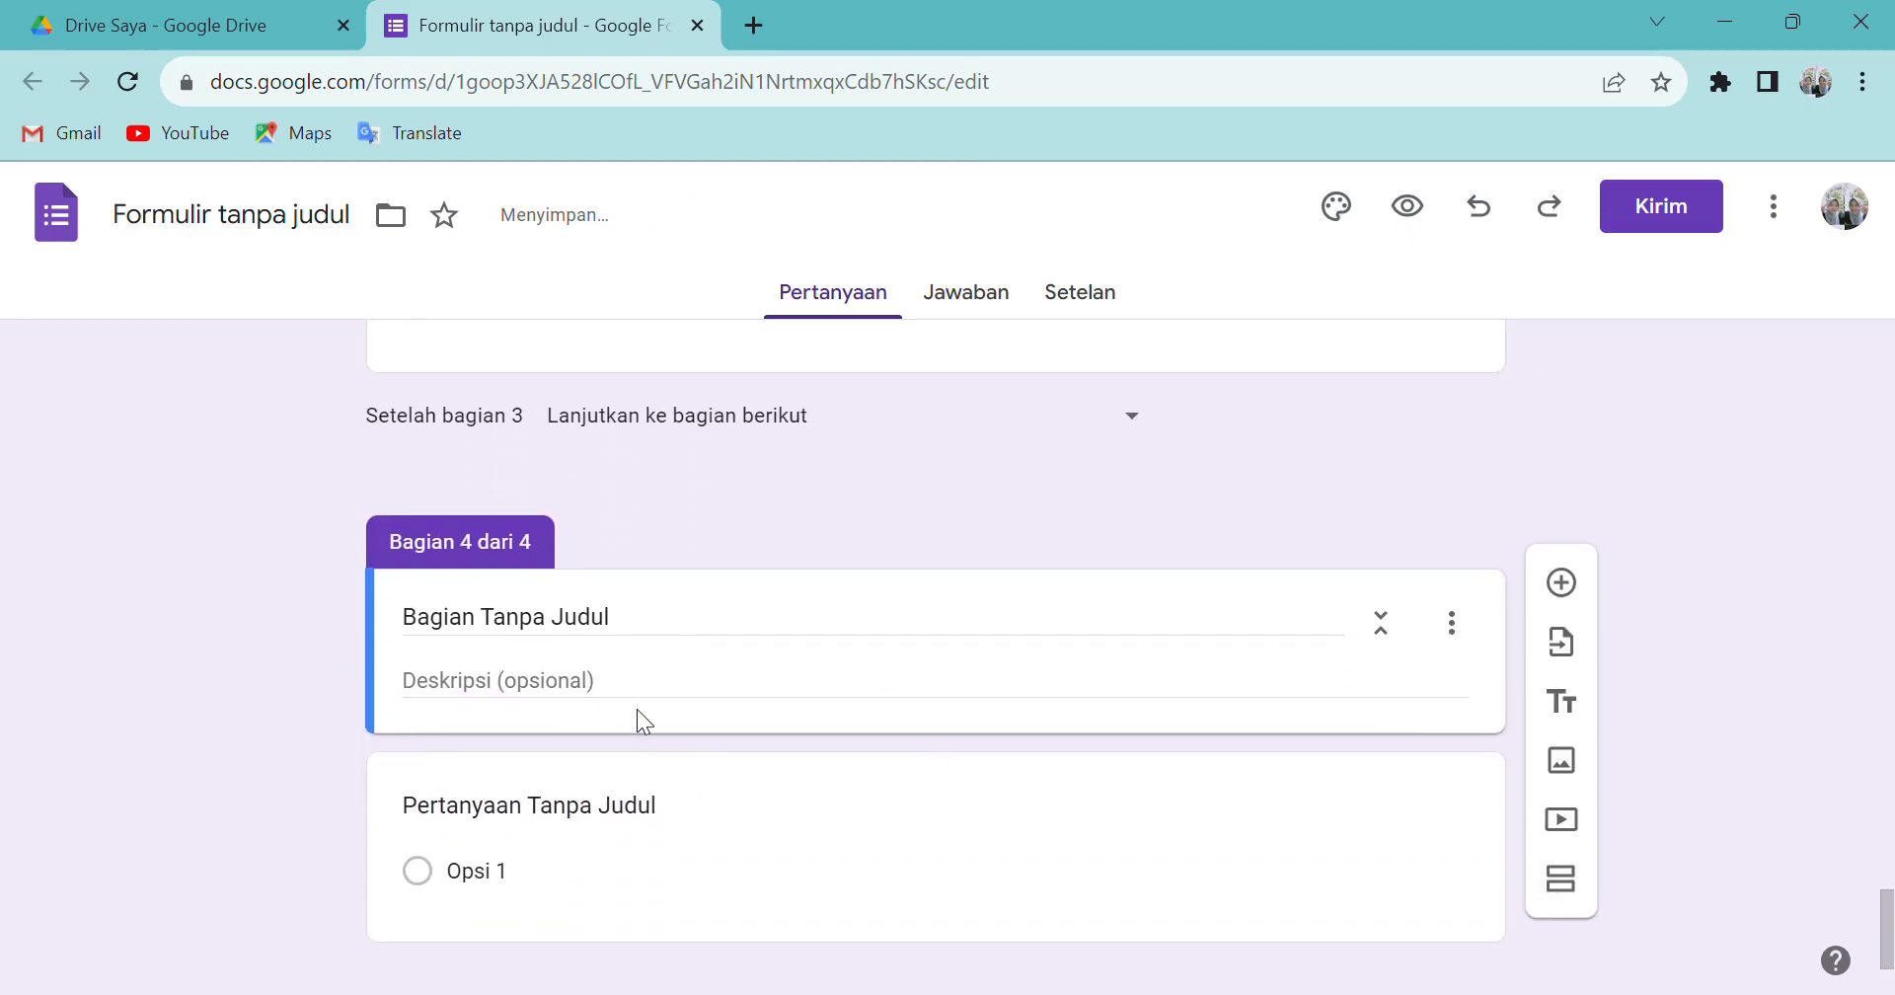
{"action": "left_click_drag", "start_coordinate": [732, 643], "coordinate": [464, 701]}
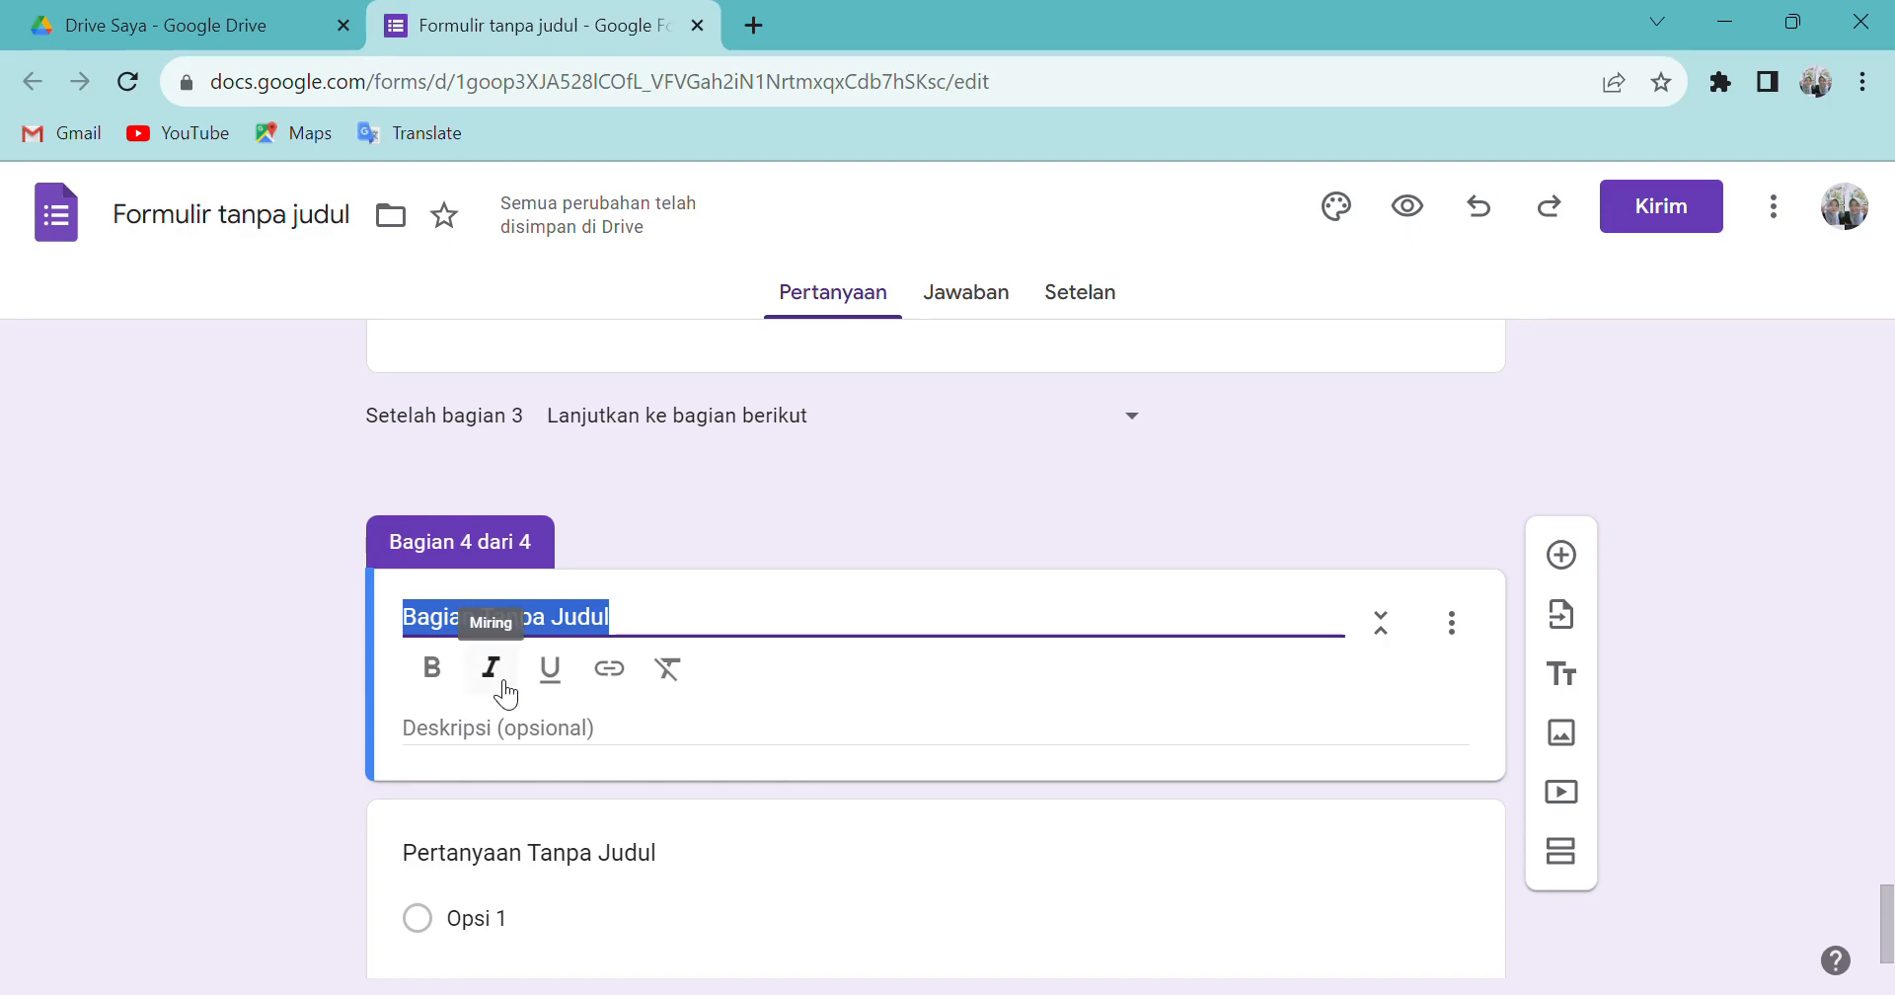
{"action": "type", "text": "TE"}
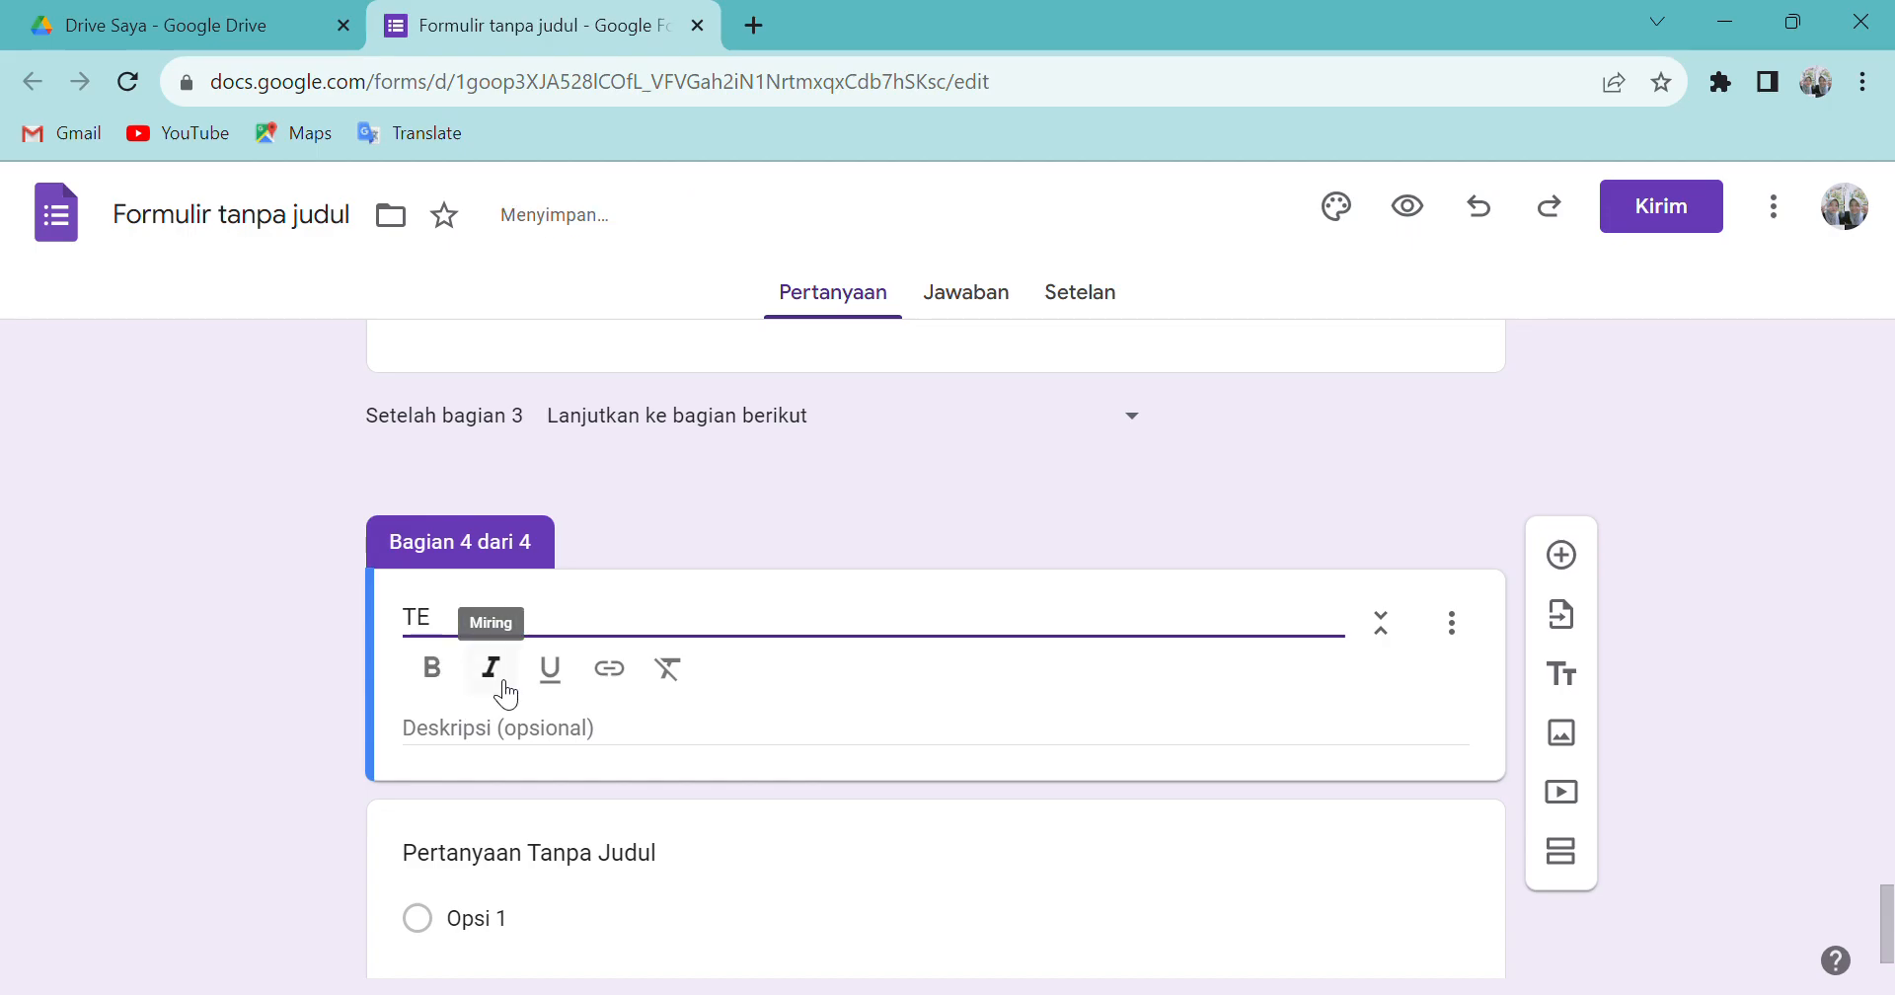
{"action": "type", "text": "RIMA KASIH"}
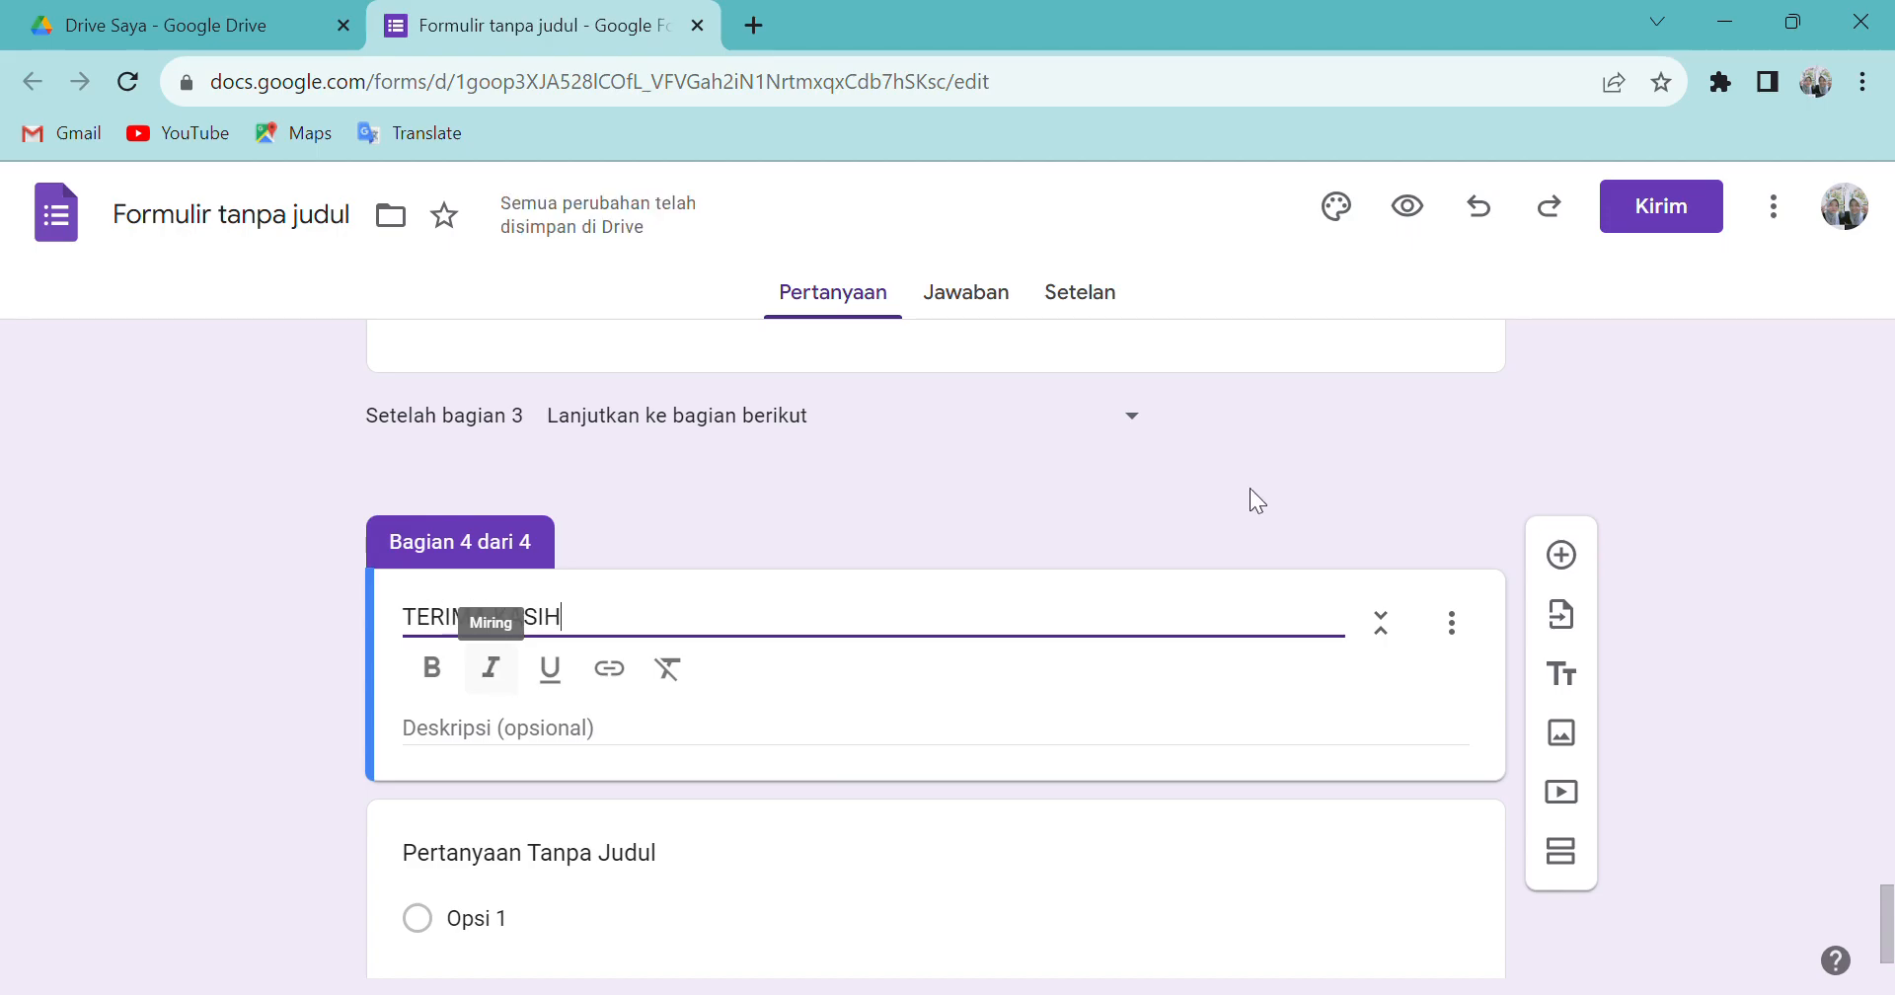
- Begin the TERIMA KASIH section's description with "Terimakasih terlah bersedia melakukan pengisian data mahasiswa peserta kuliah"
{"action": "left_click", "coordinate": [618, 752]}
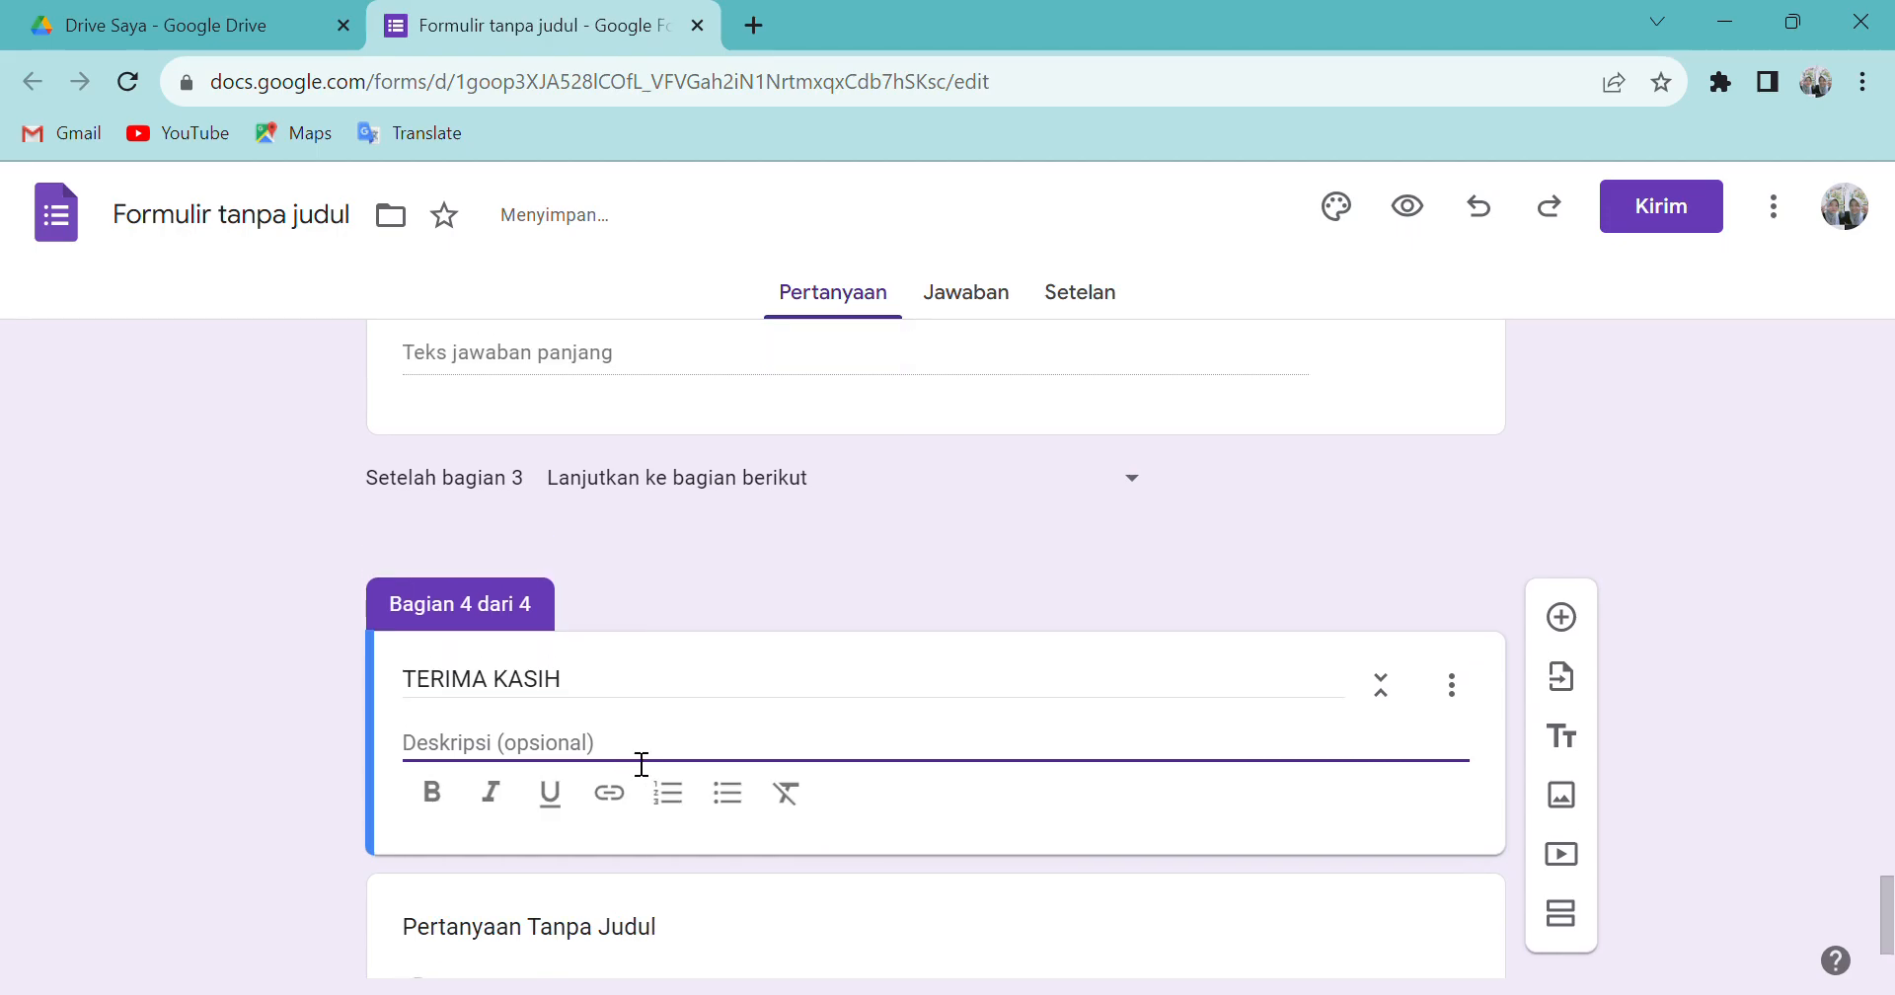
{"action": "type", "text": "T"}
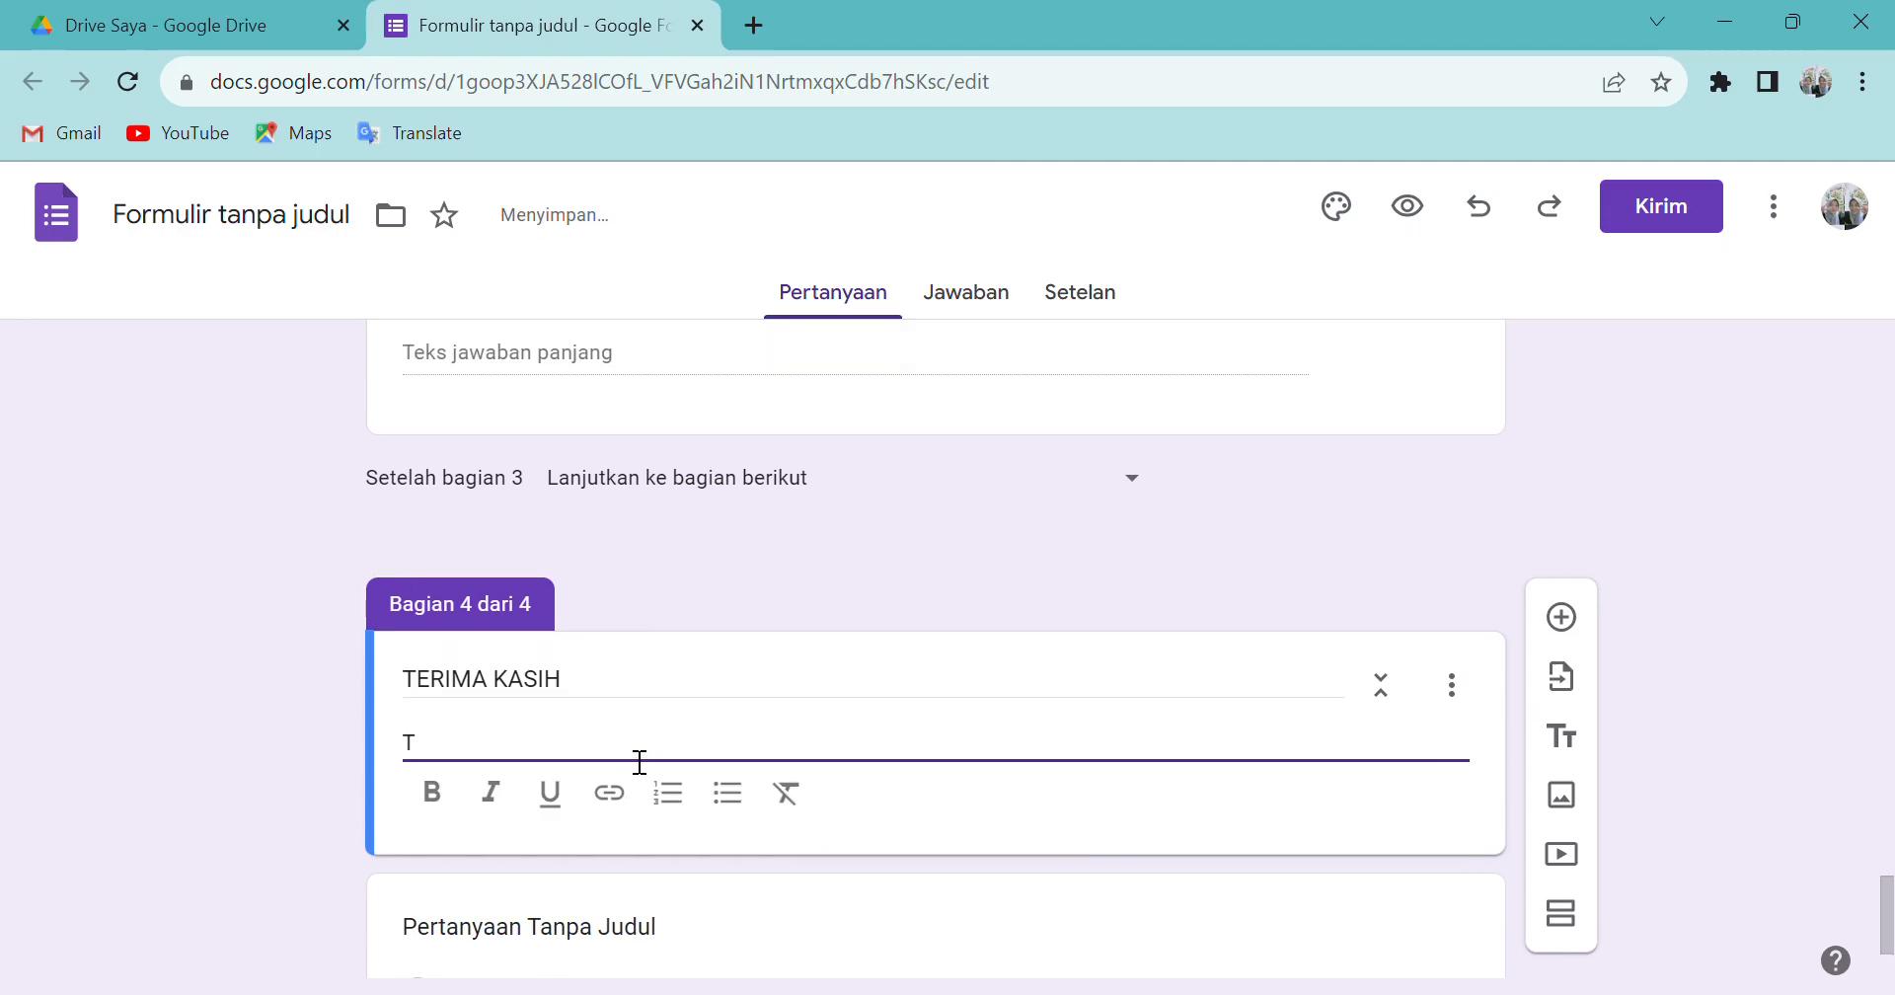
{"action": "type", "text": "erimakasih terlah bersedia "}
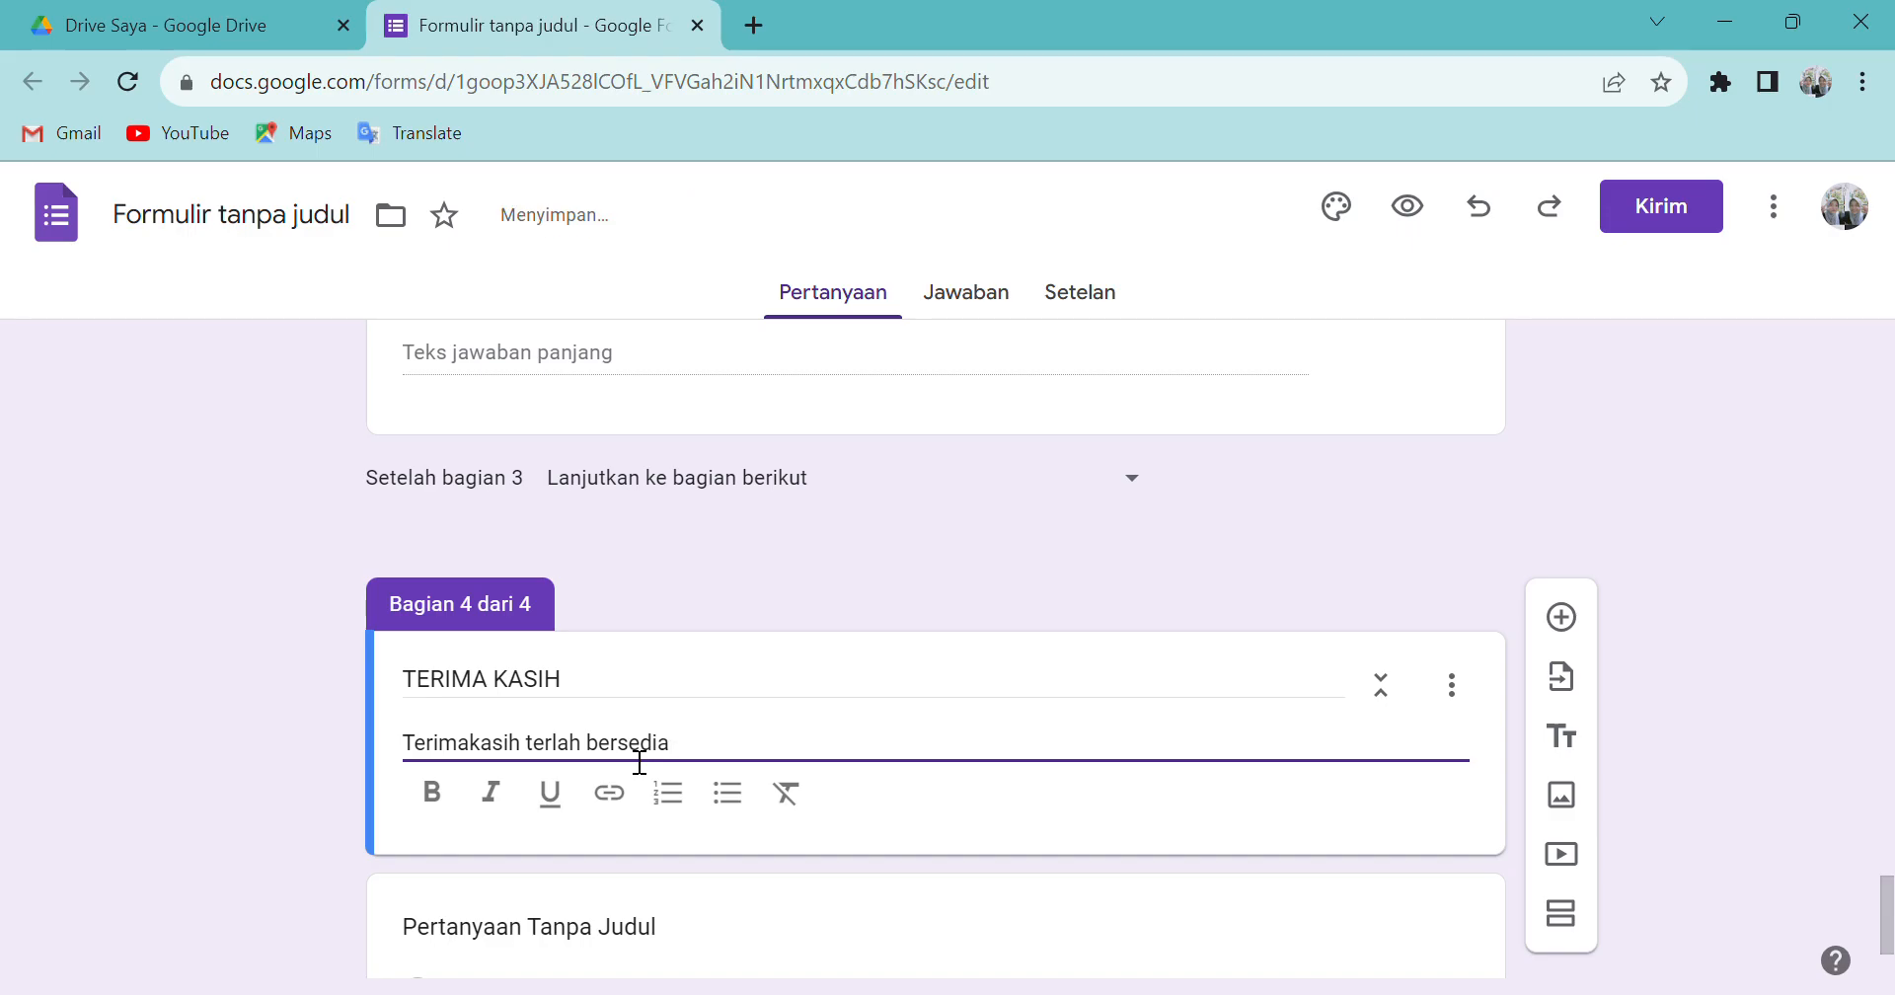
{"action": "type", "text": "melakukan"}
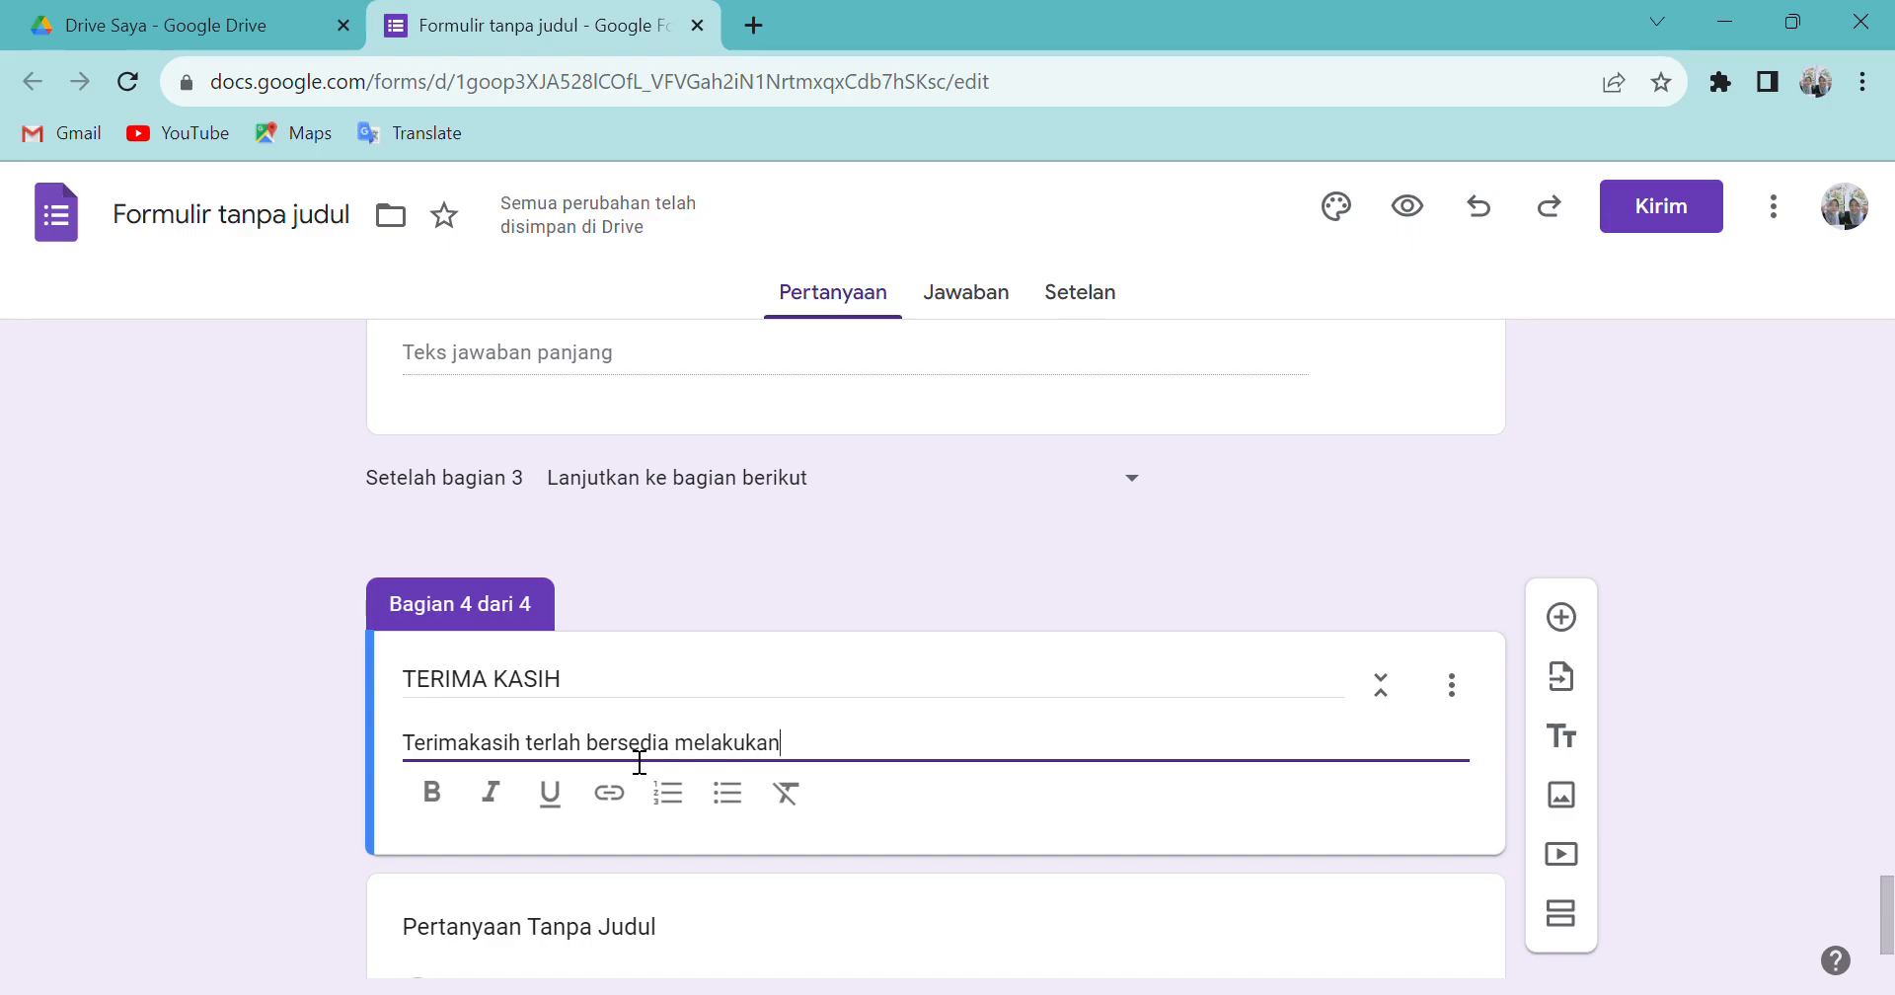
{"action": "type", "text": " pengisi"}
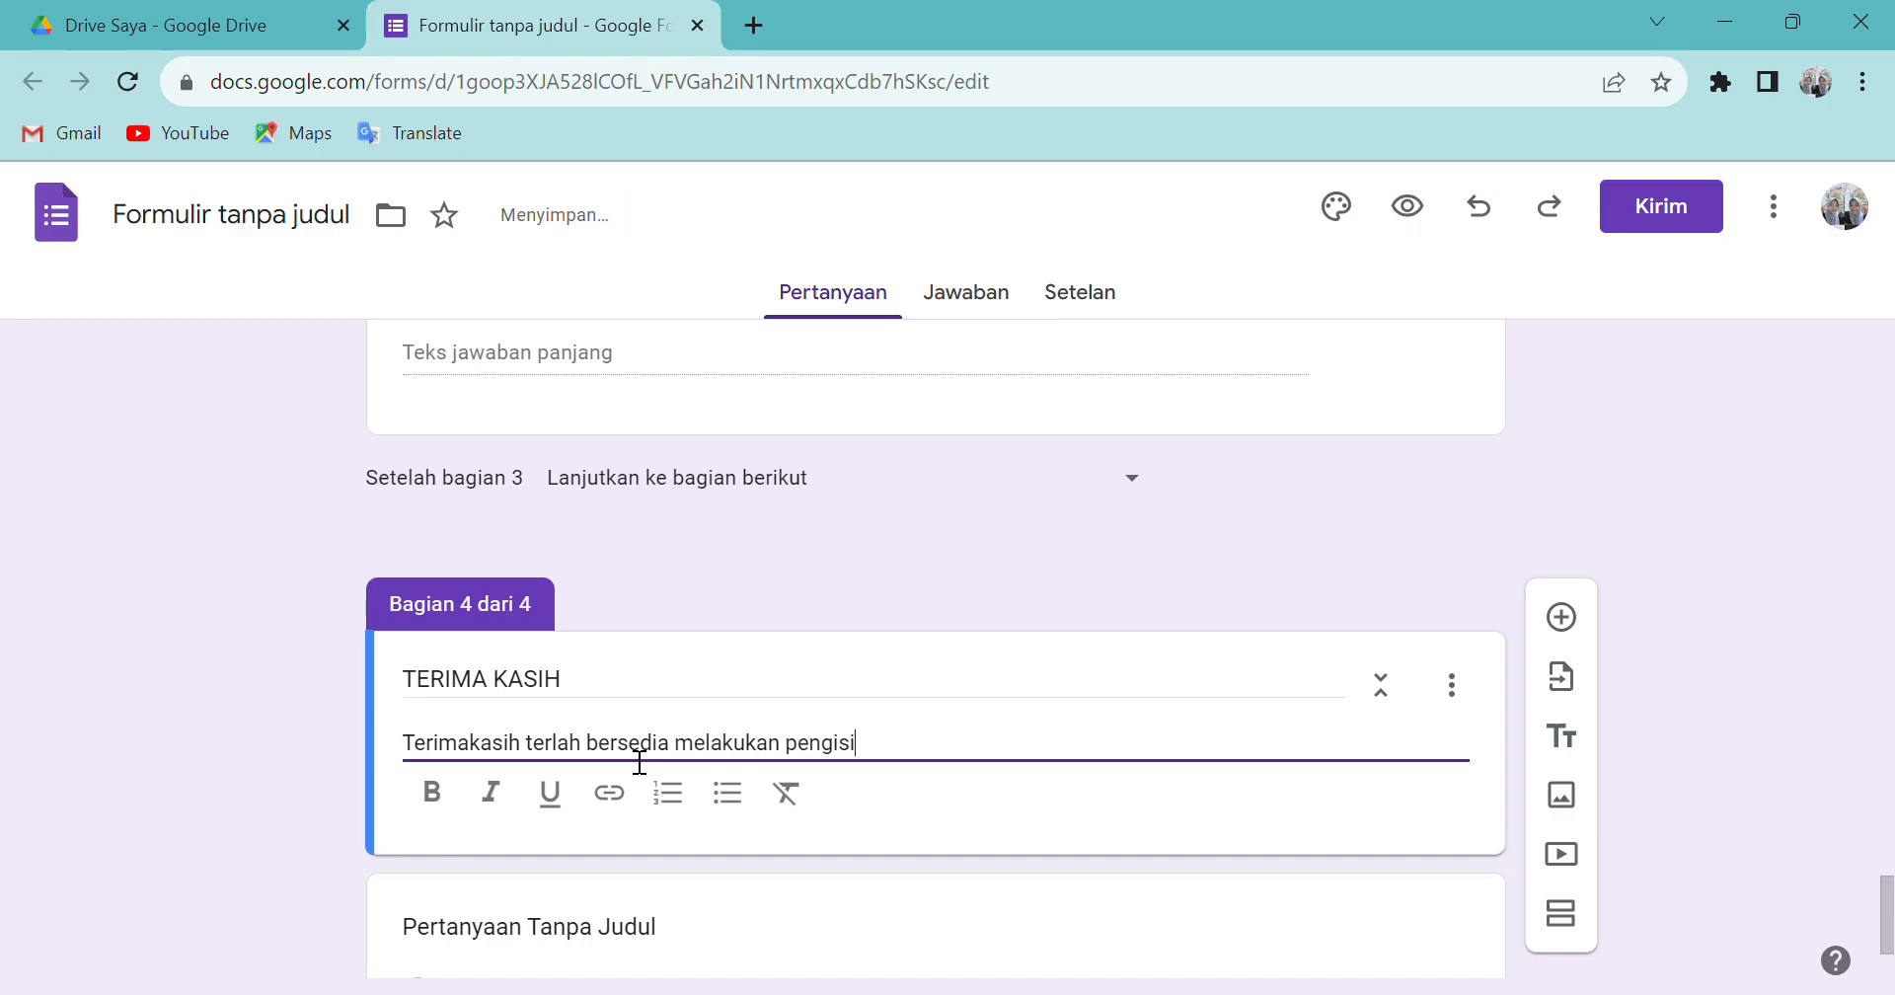
{"action": "type", "text": "an data ma"}
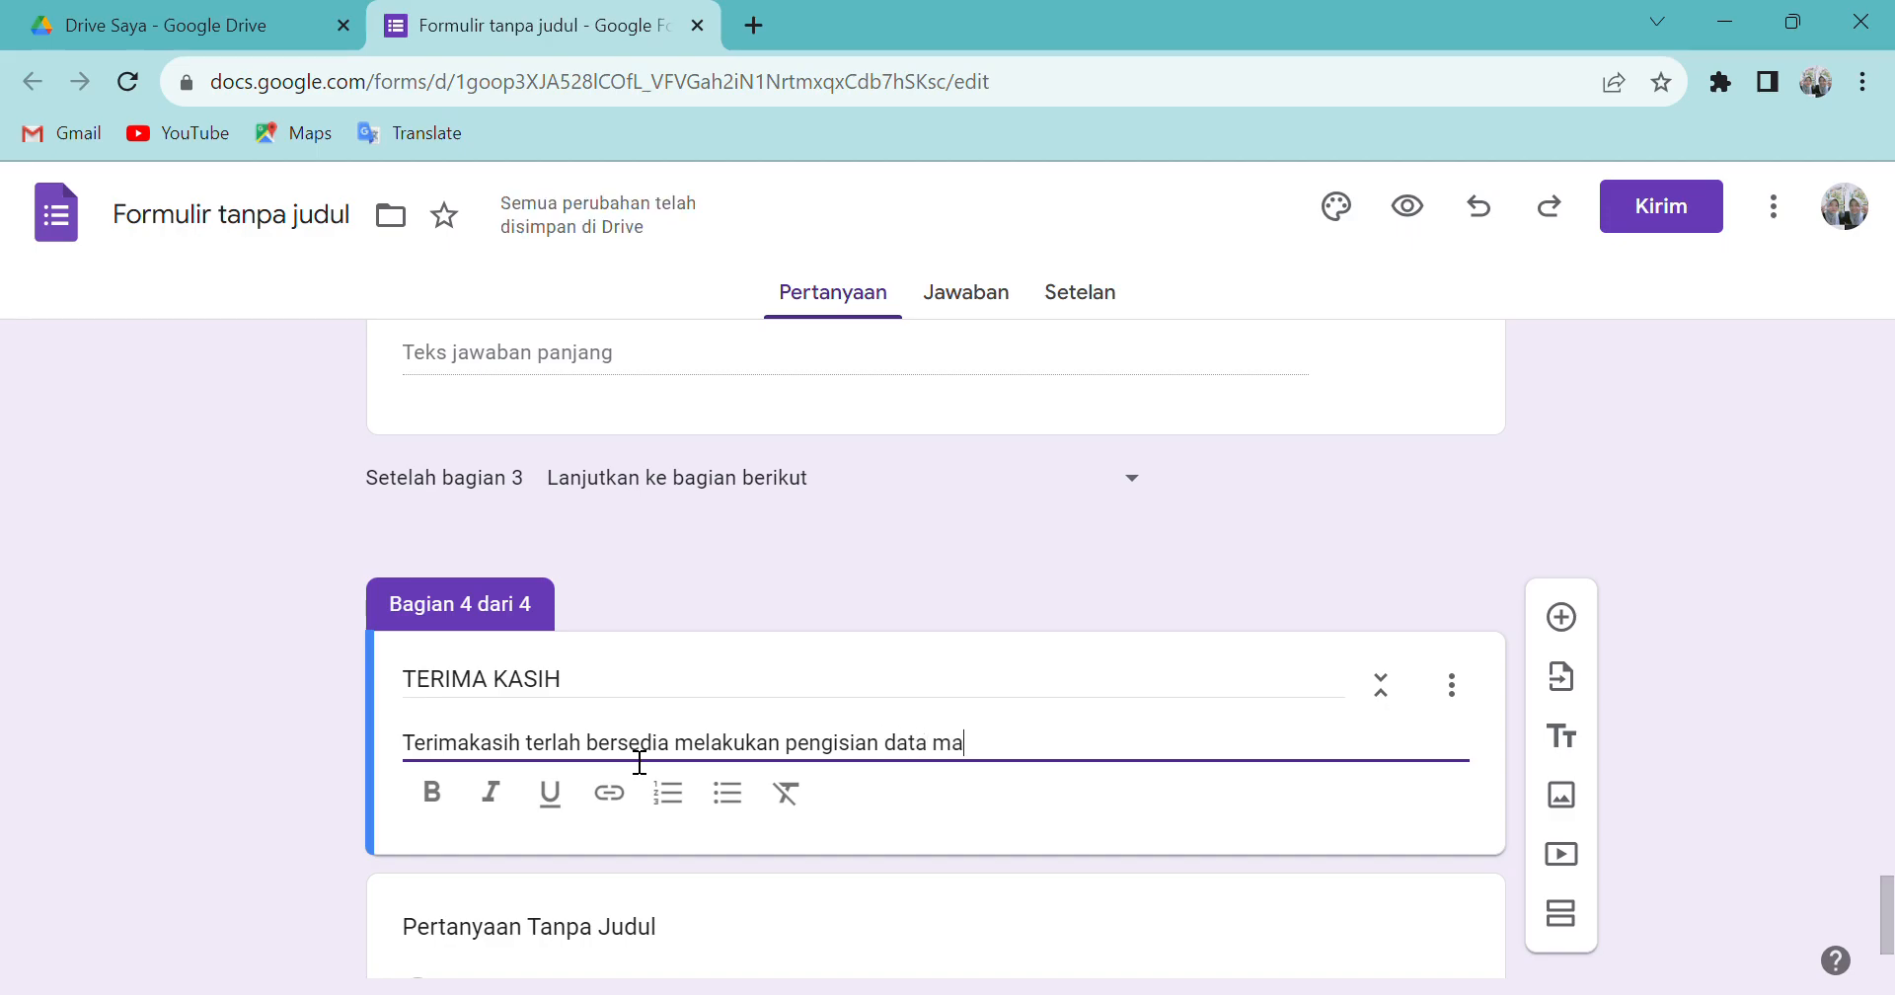
{"action": "type", "text": "hasiswa peserta kuliah"}
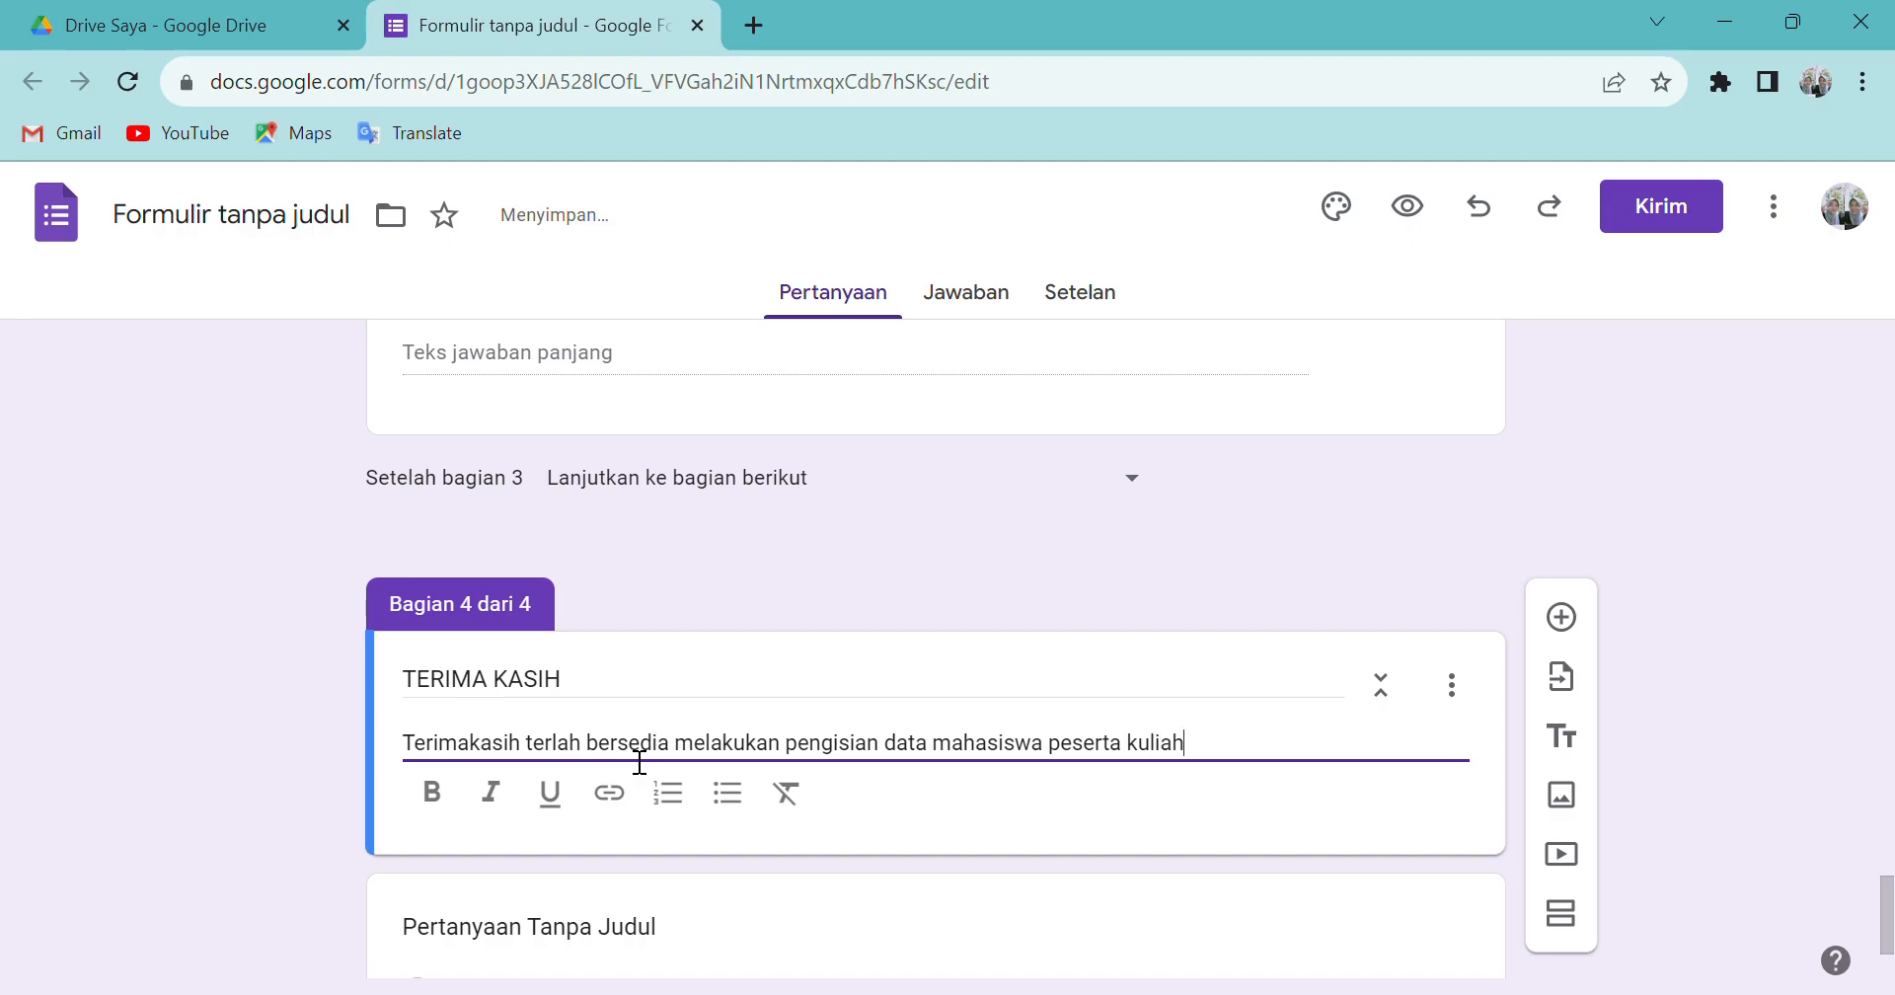
- Continue the TERIMA KASIH description with ". seluruh data yang anda sampaikan akan dijaga kerahasiaannya dan digunakan hanya untuk kepentingan perkuliahan"
{"action": "type", "text": ". seluru"}
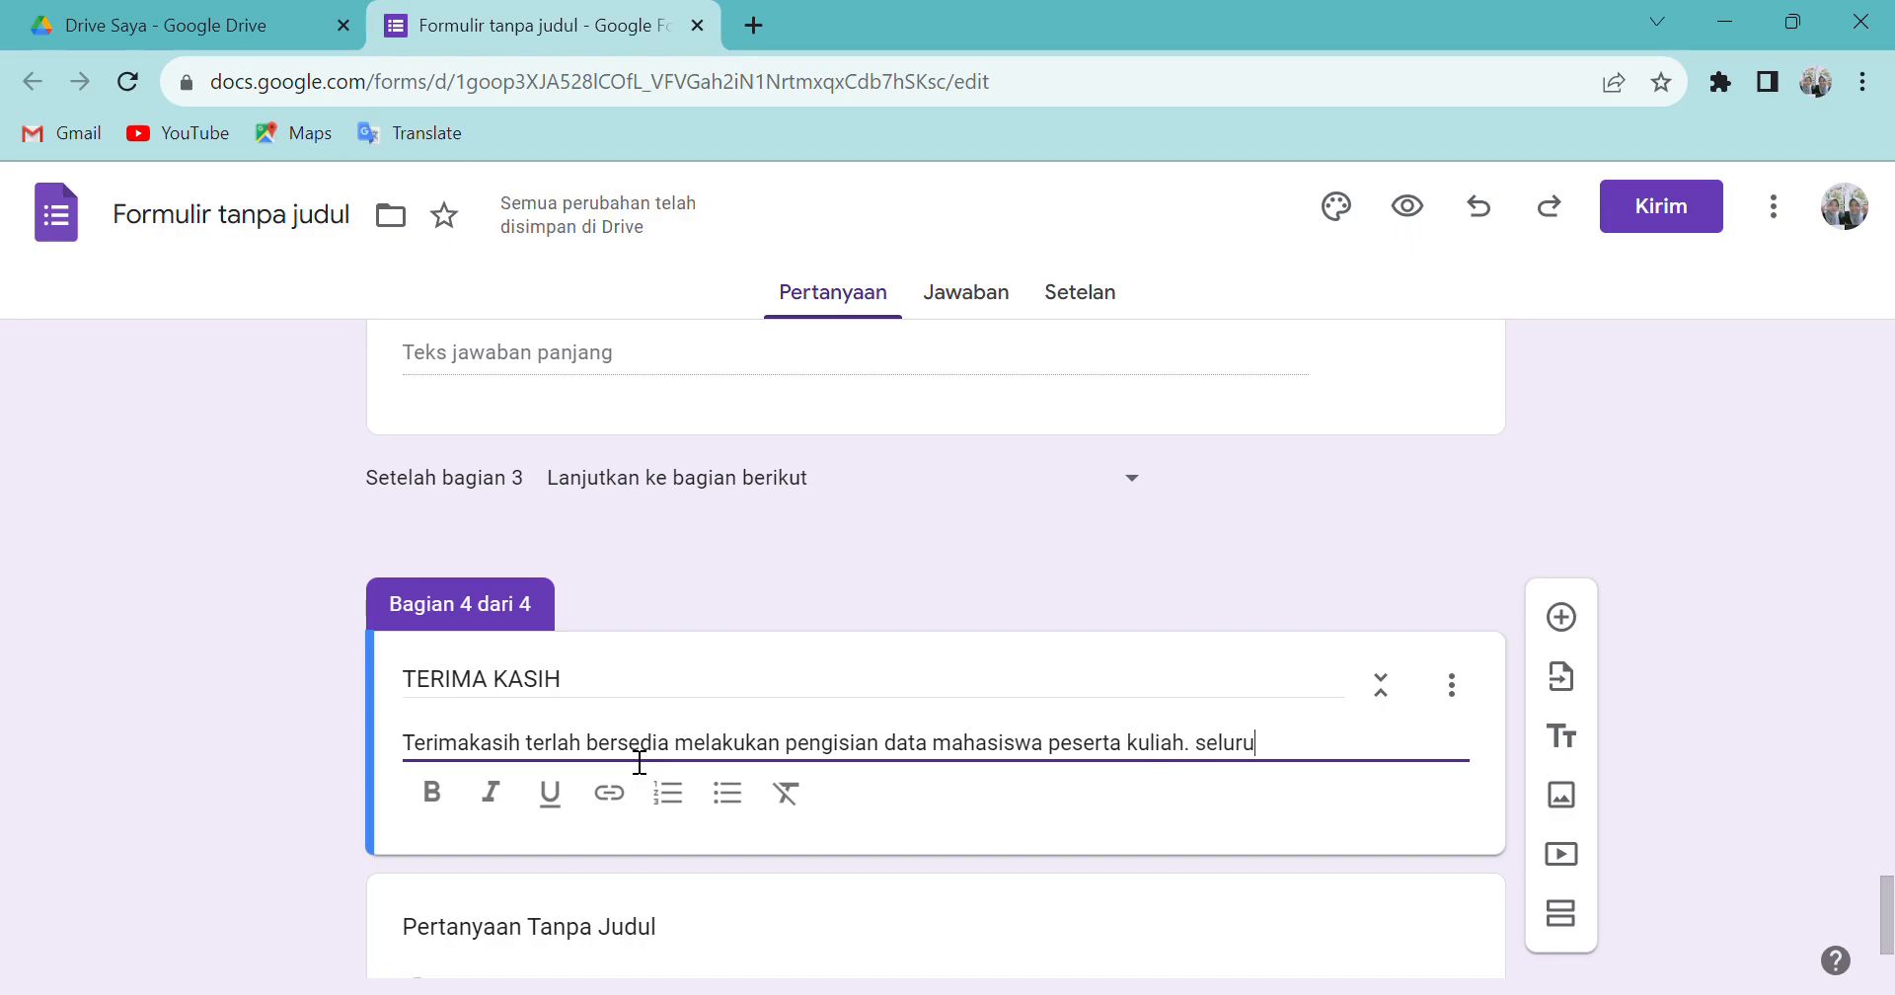
{"action": "type", "text": "h data"}
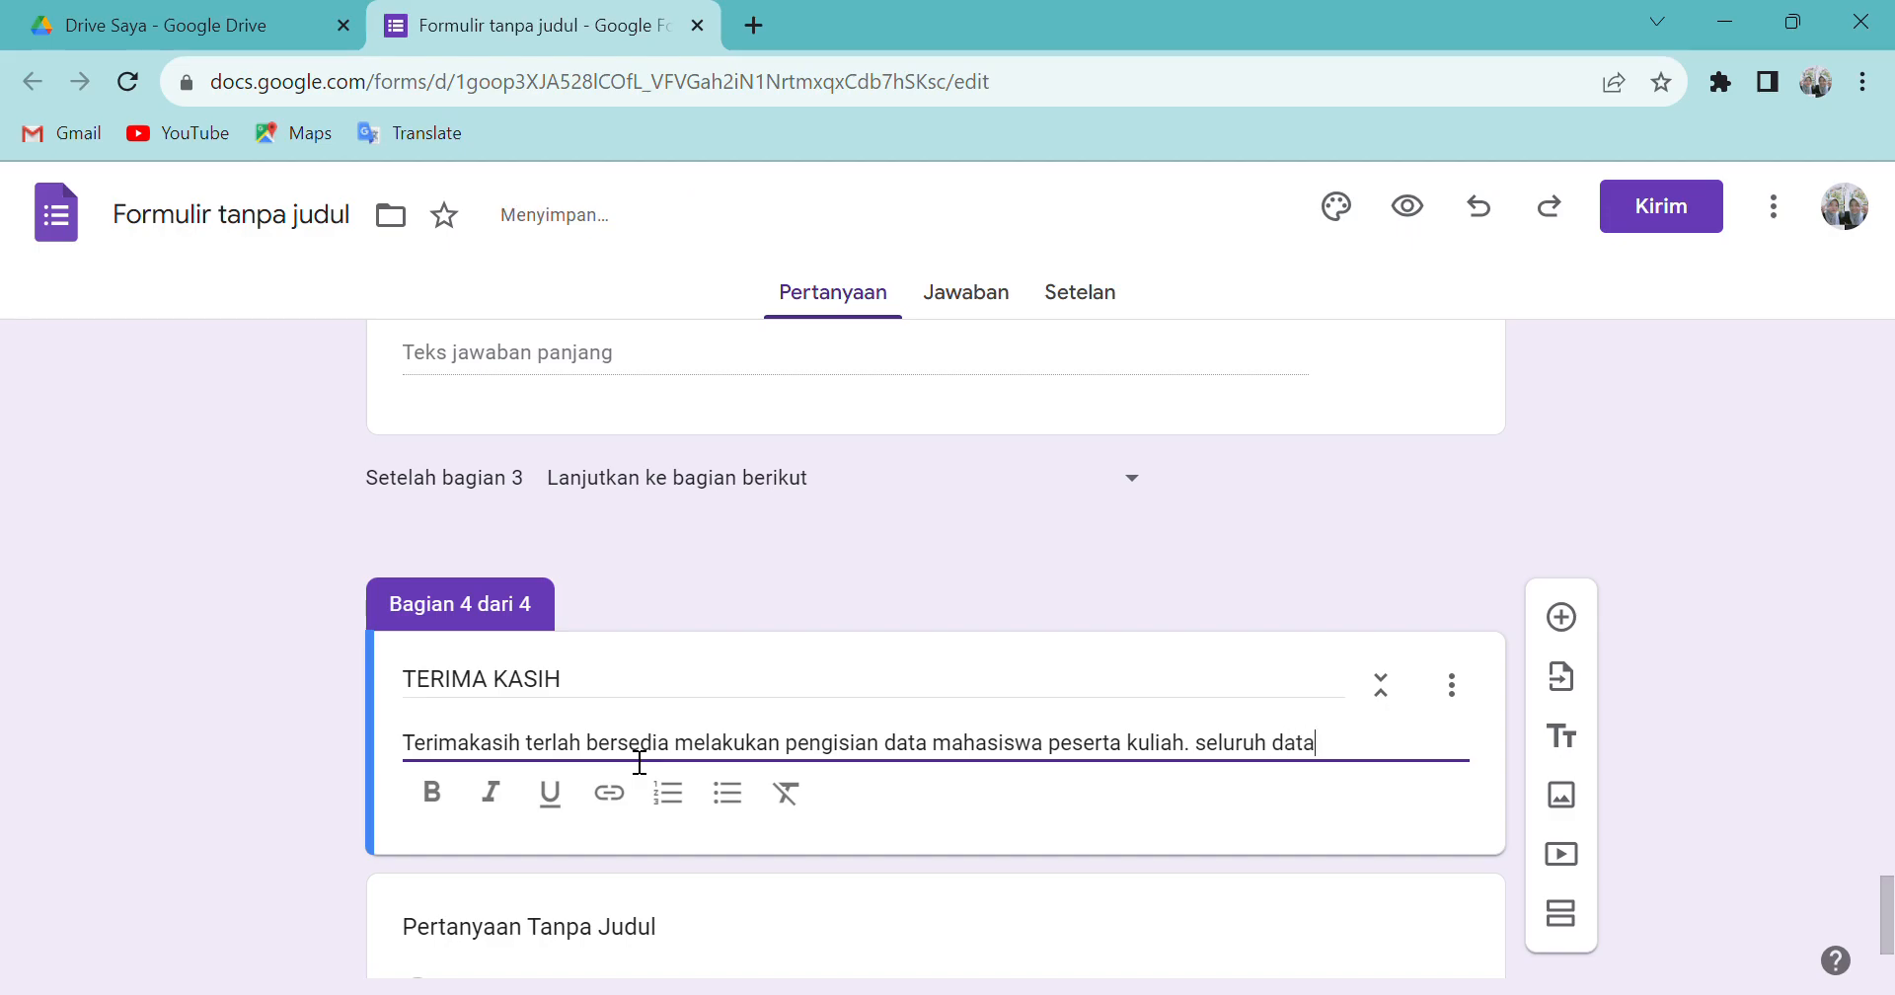
{"action": "type", "text": " yang anda sampaikan akan dij"}
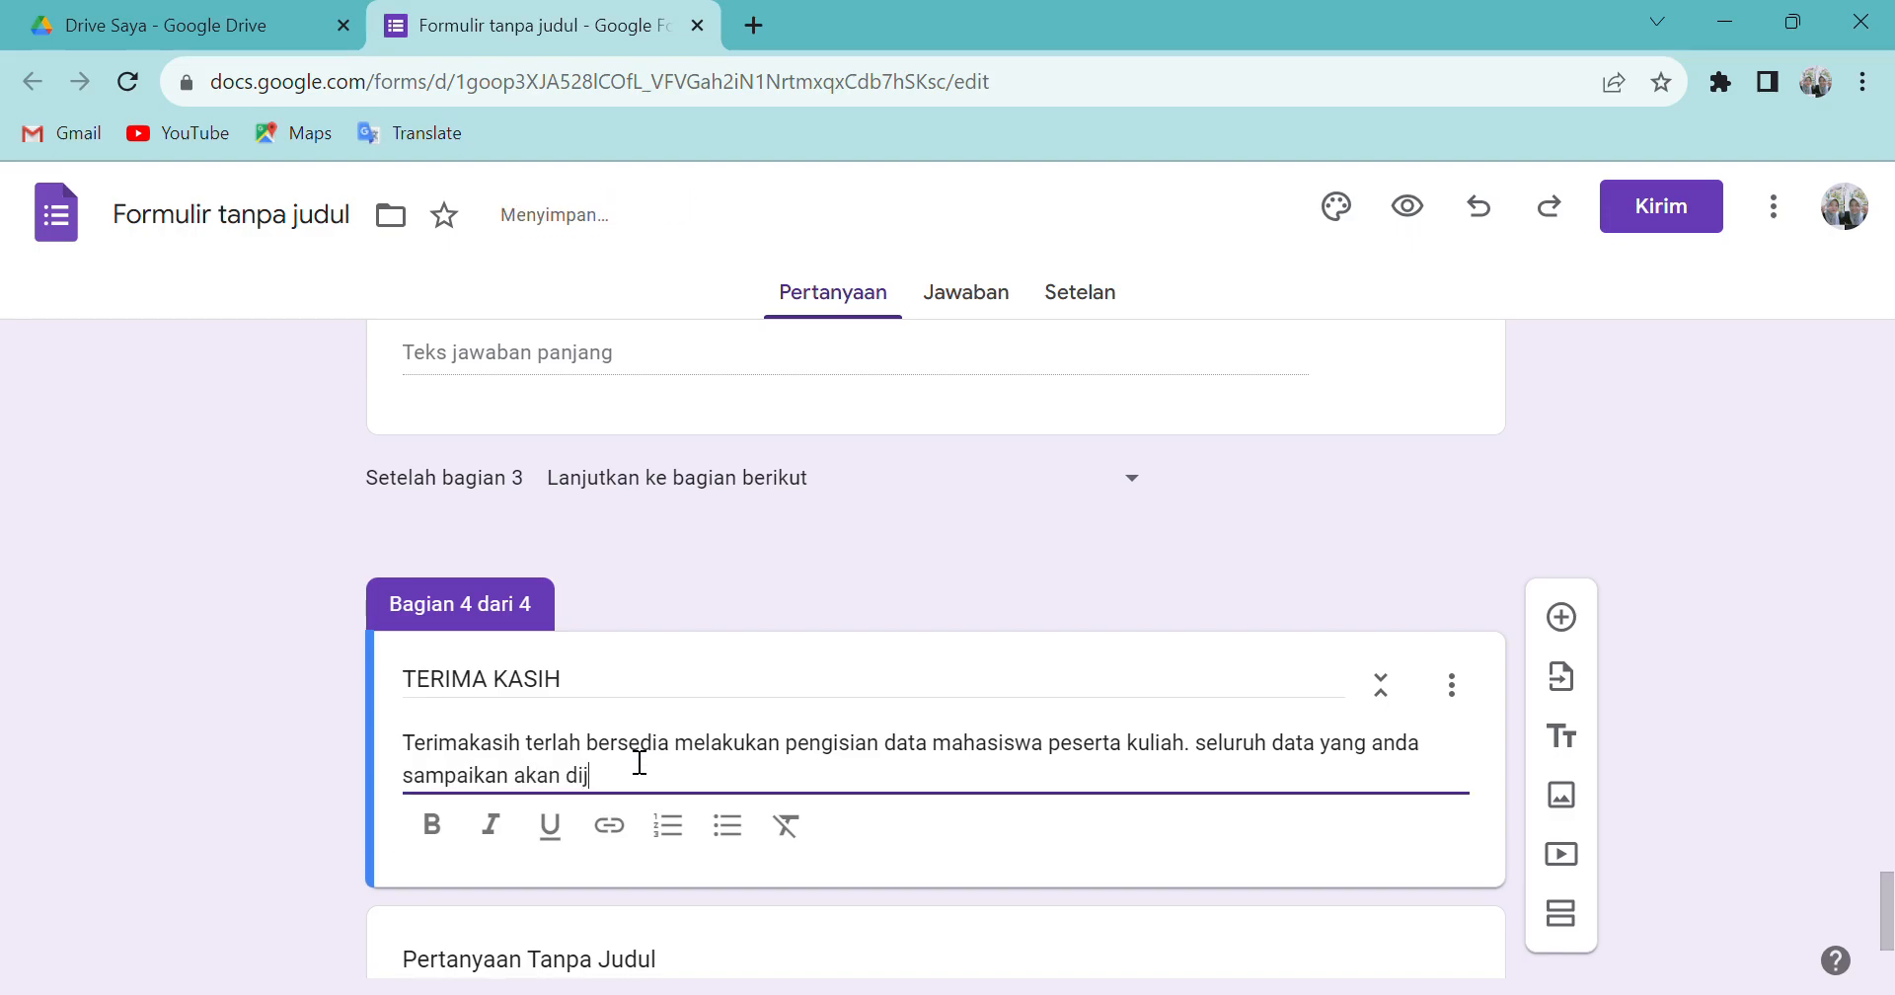
{"action": "type", "text": "aga kerahasian"}
{"action": "key", "text": "BackSpace"}
{"action": "type", "text": "annya"}
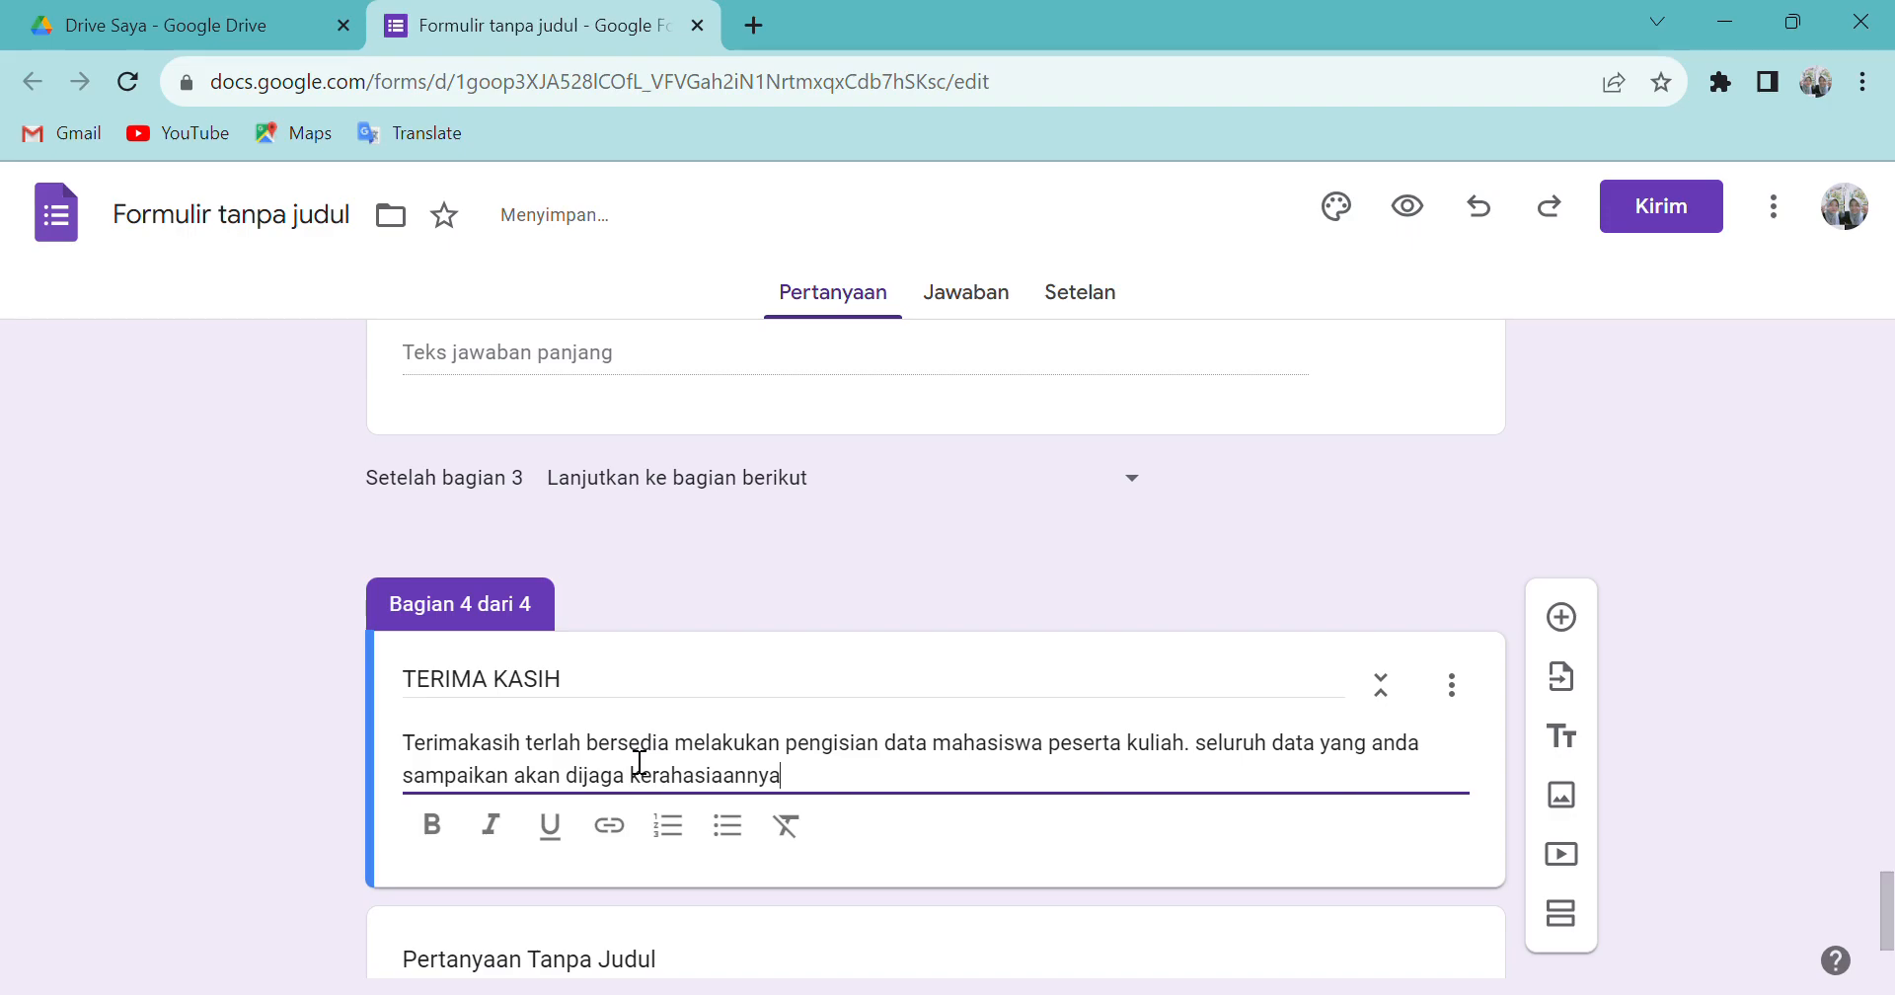
{"action": "type", "text": " dan di"}
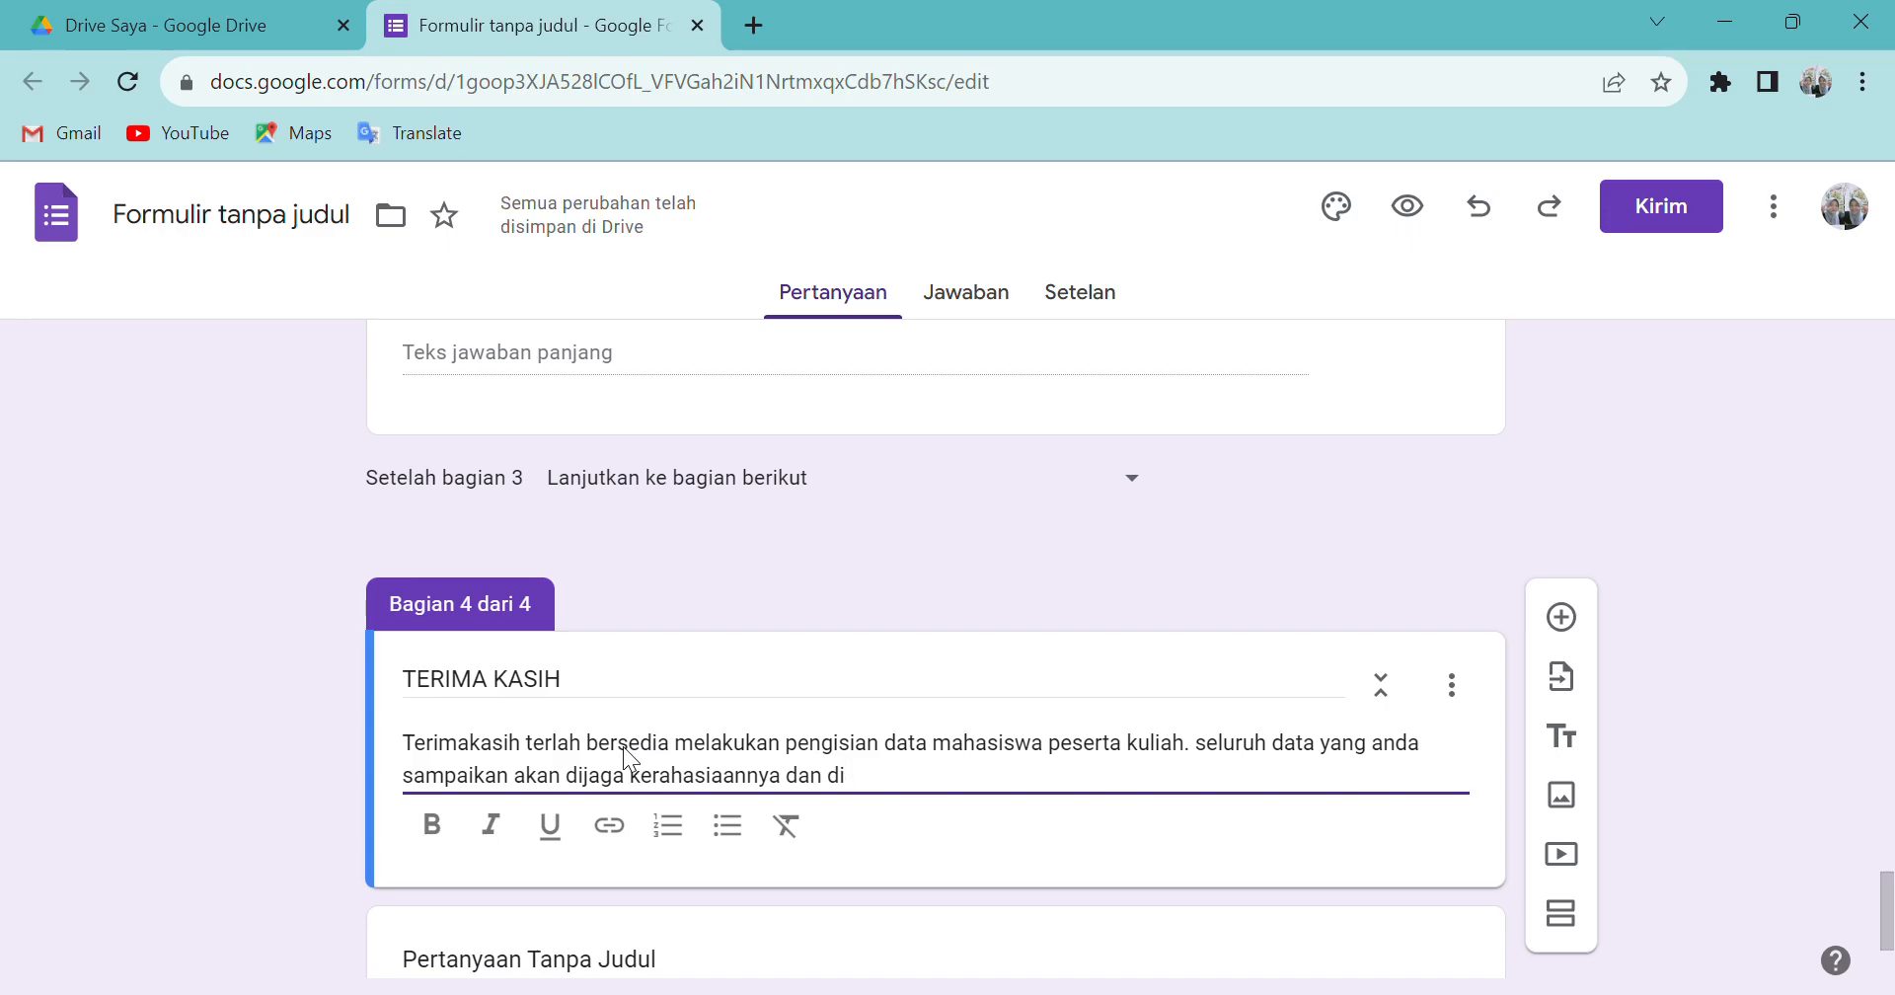
{"action": "type", "text": "gunakan hanya un"}
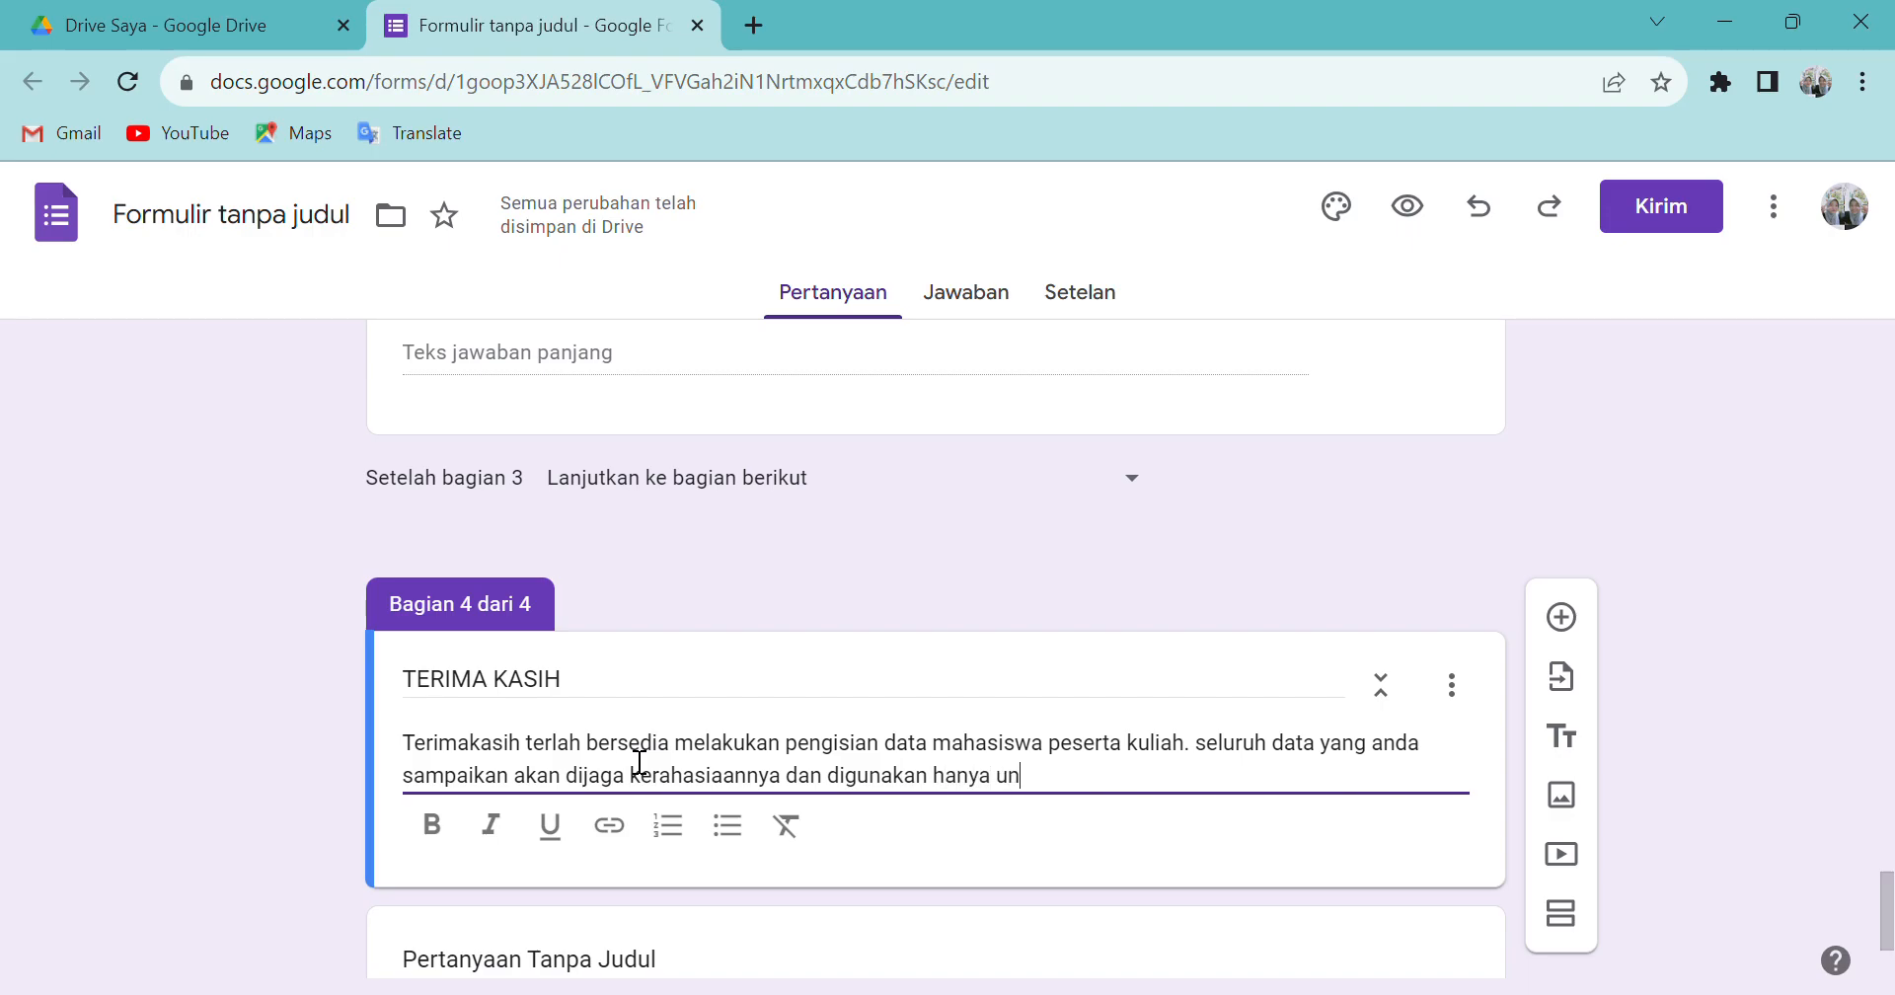
{"action": "type", "text": "tuk kep"}
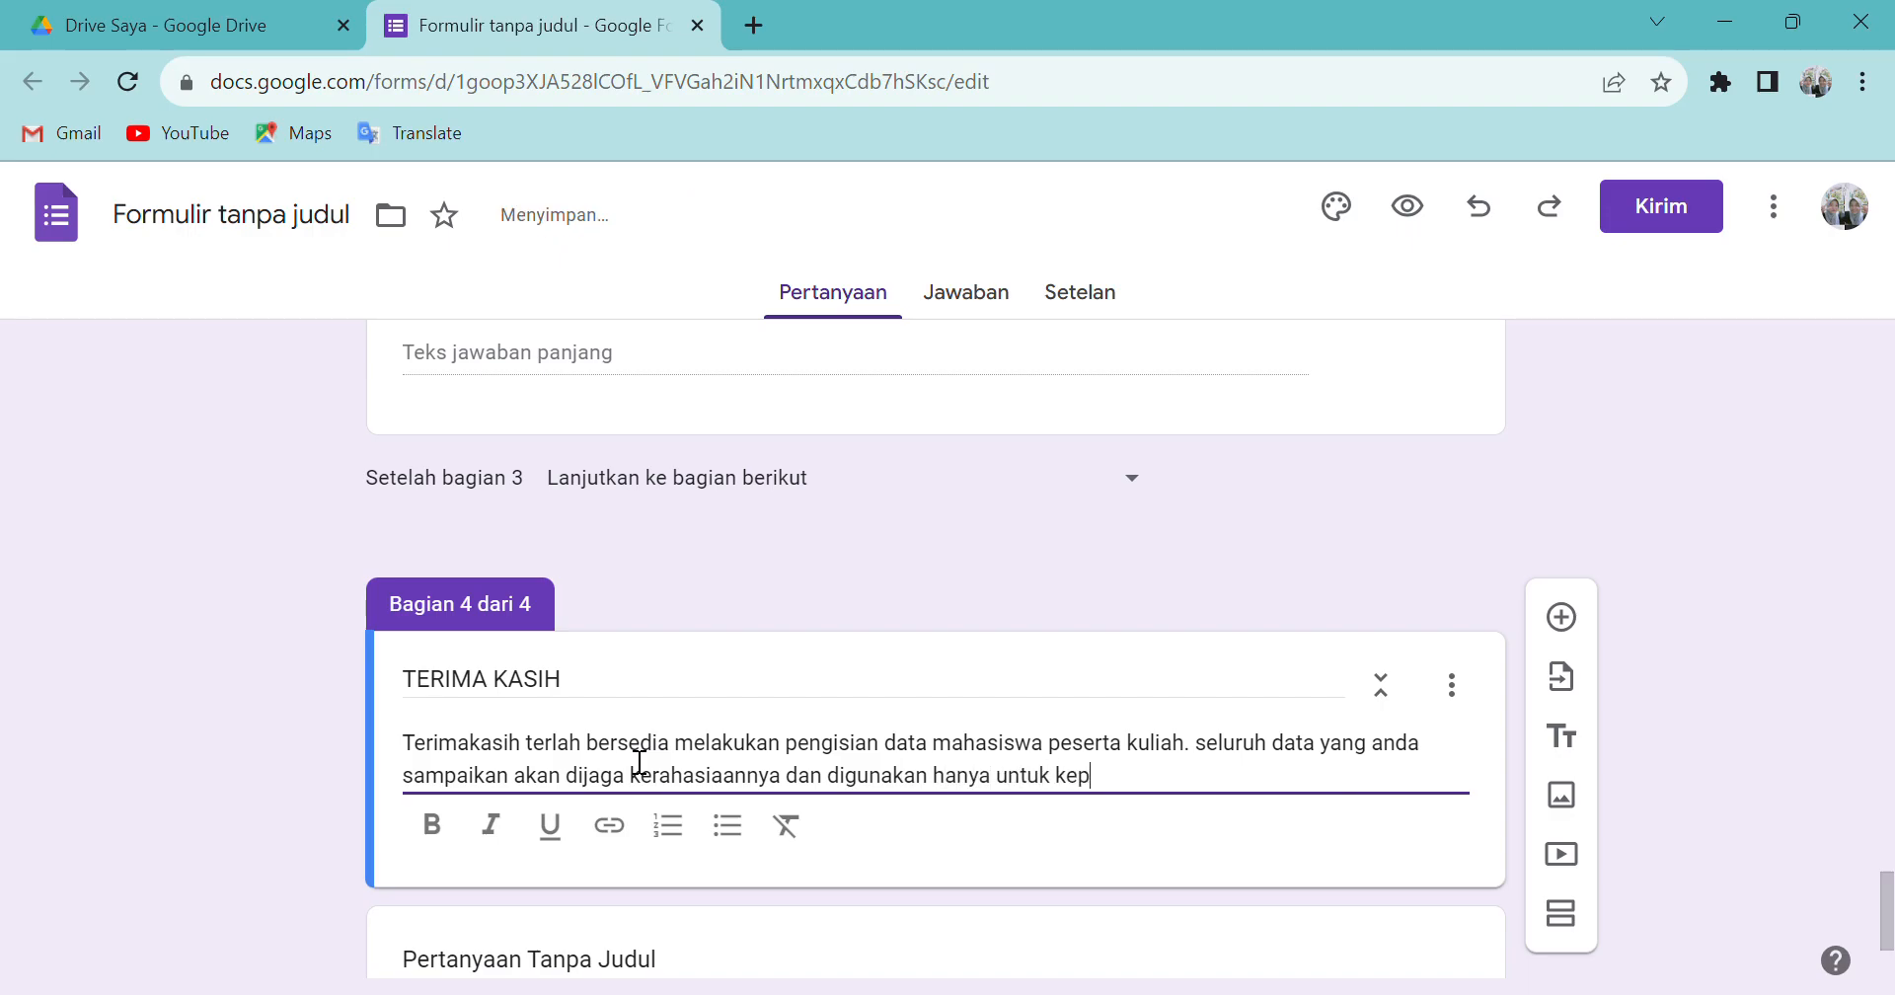
{"action": "type", "text": "entingan "}
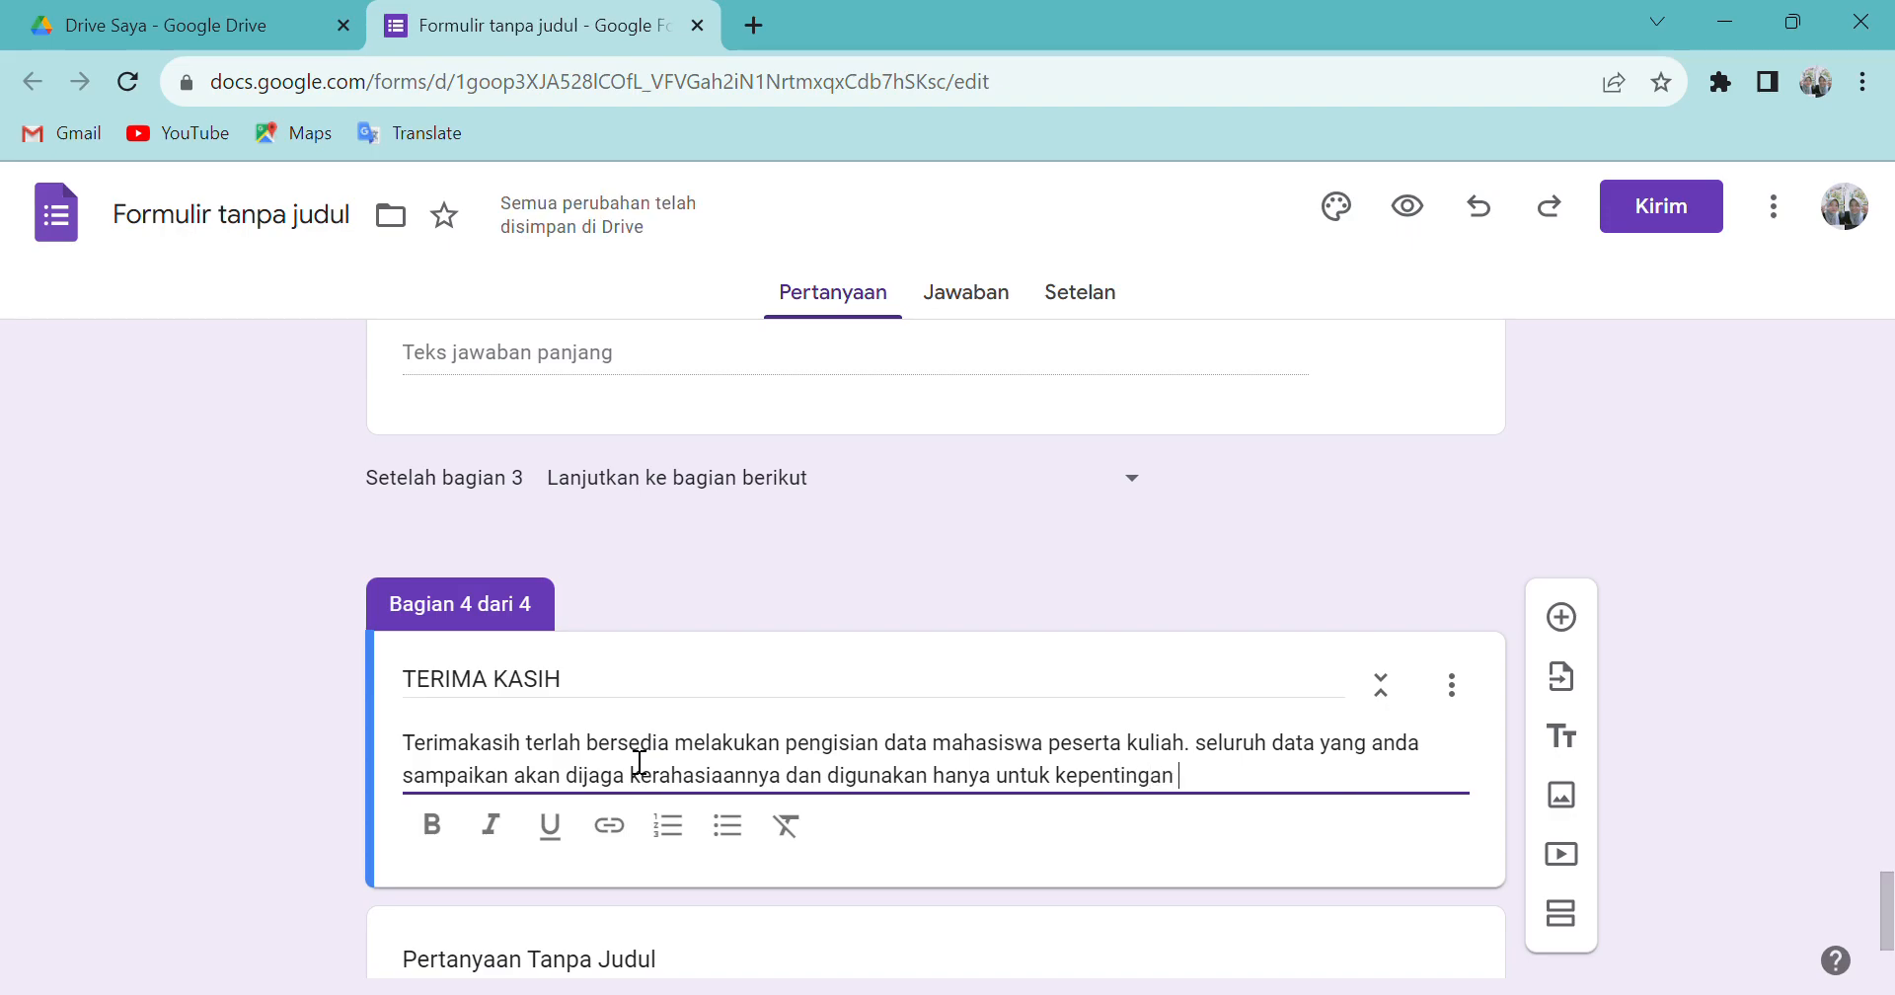
{"action": "type", "text": "perkuliahan"}
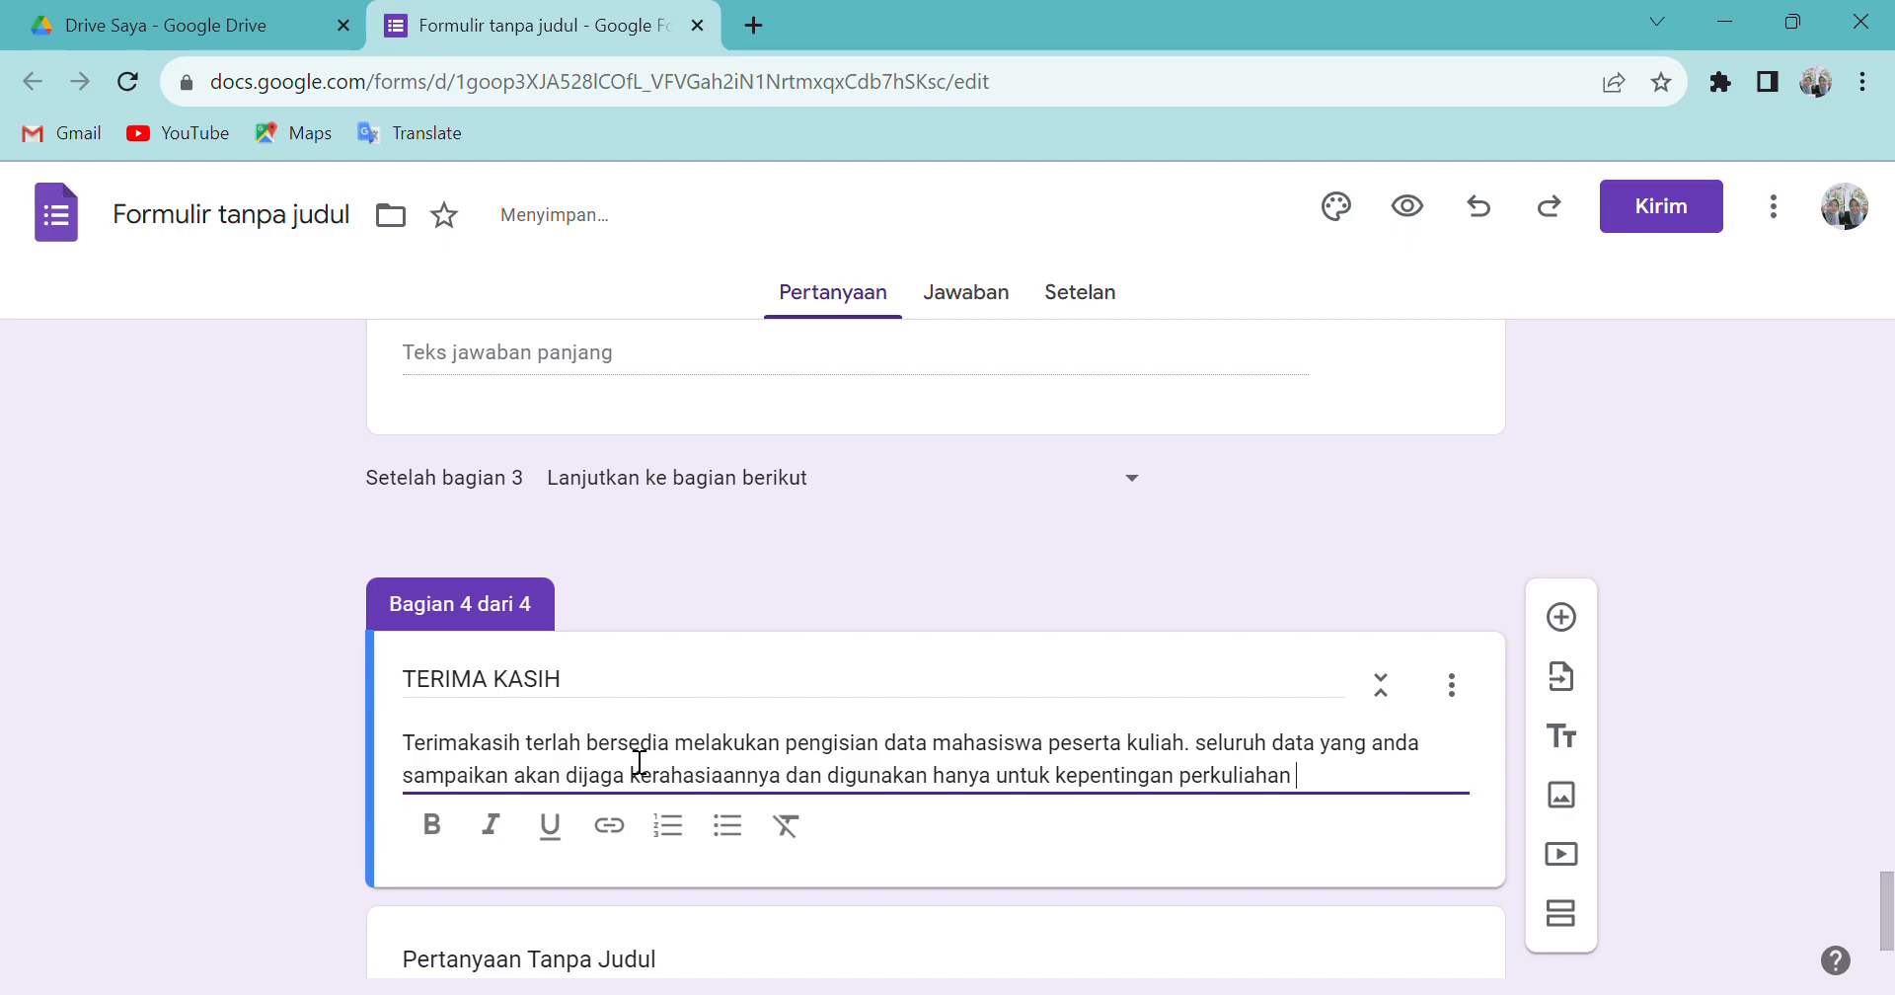
- End the TERIMA KASIH description with ". silahkan klik tombol kirim untuk memastikan formulir pendataan."
{"action": "type", "text": ". silhkN"}
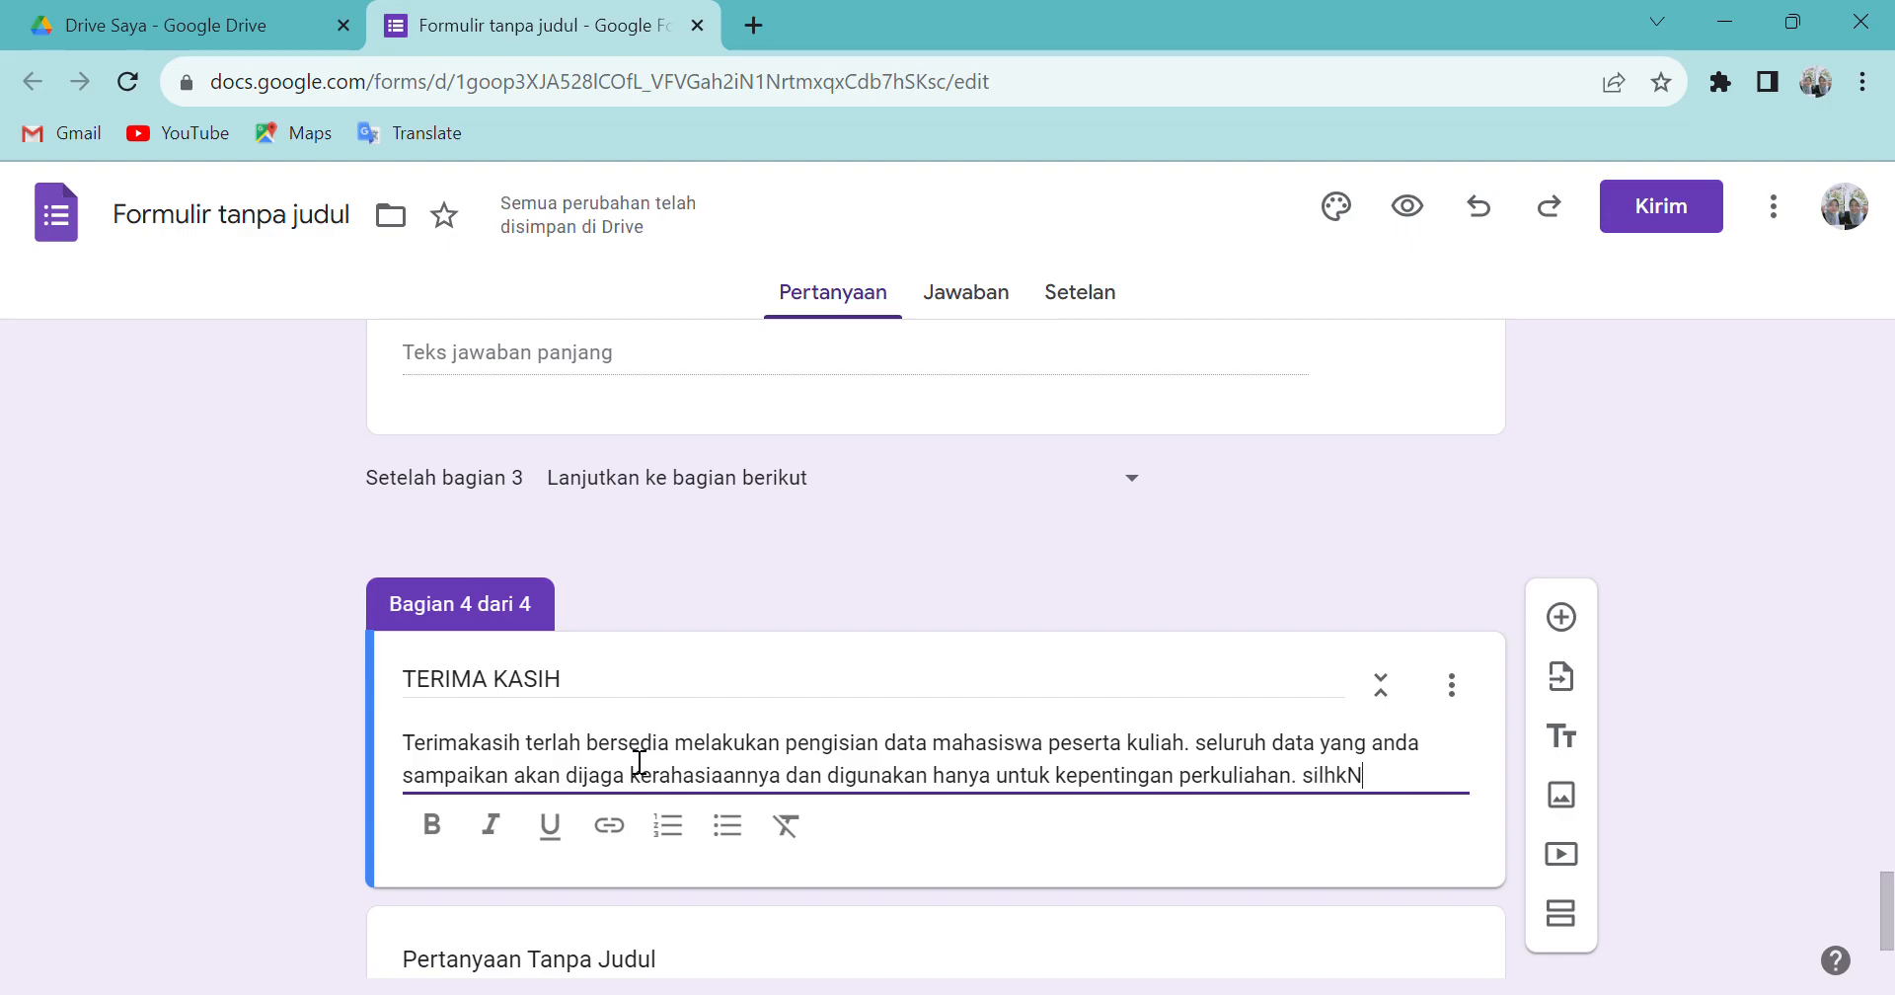
{"action": "key", "text": "BackSpace"}
{"action": "key", "text": "BackSpace"}
{"action": "type", "text": "kN"}
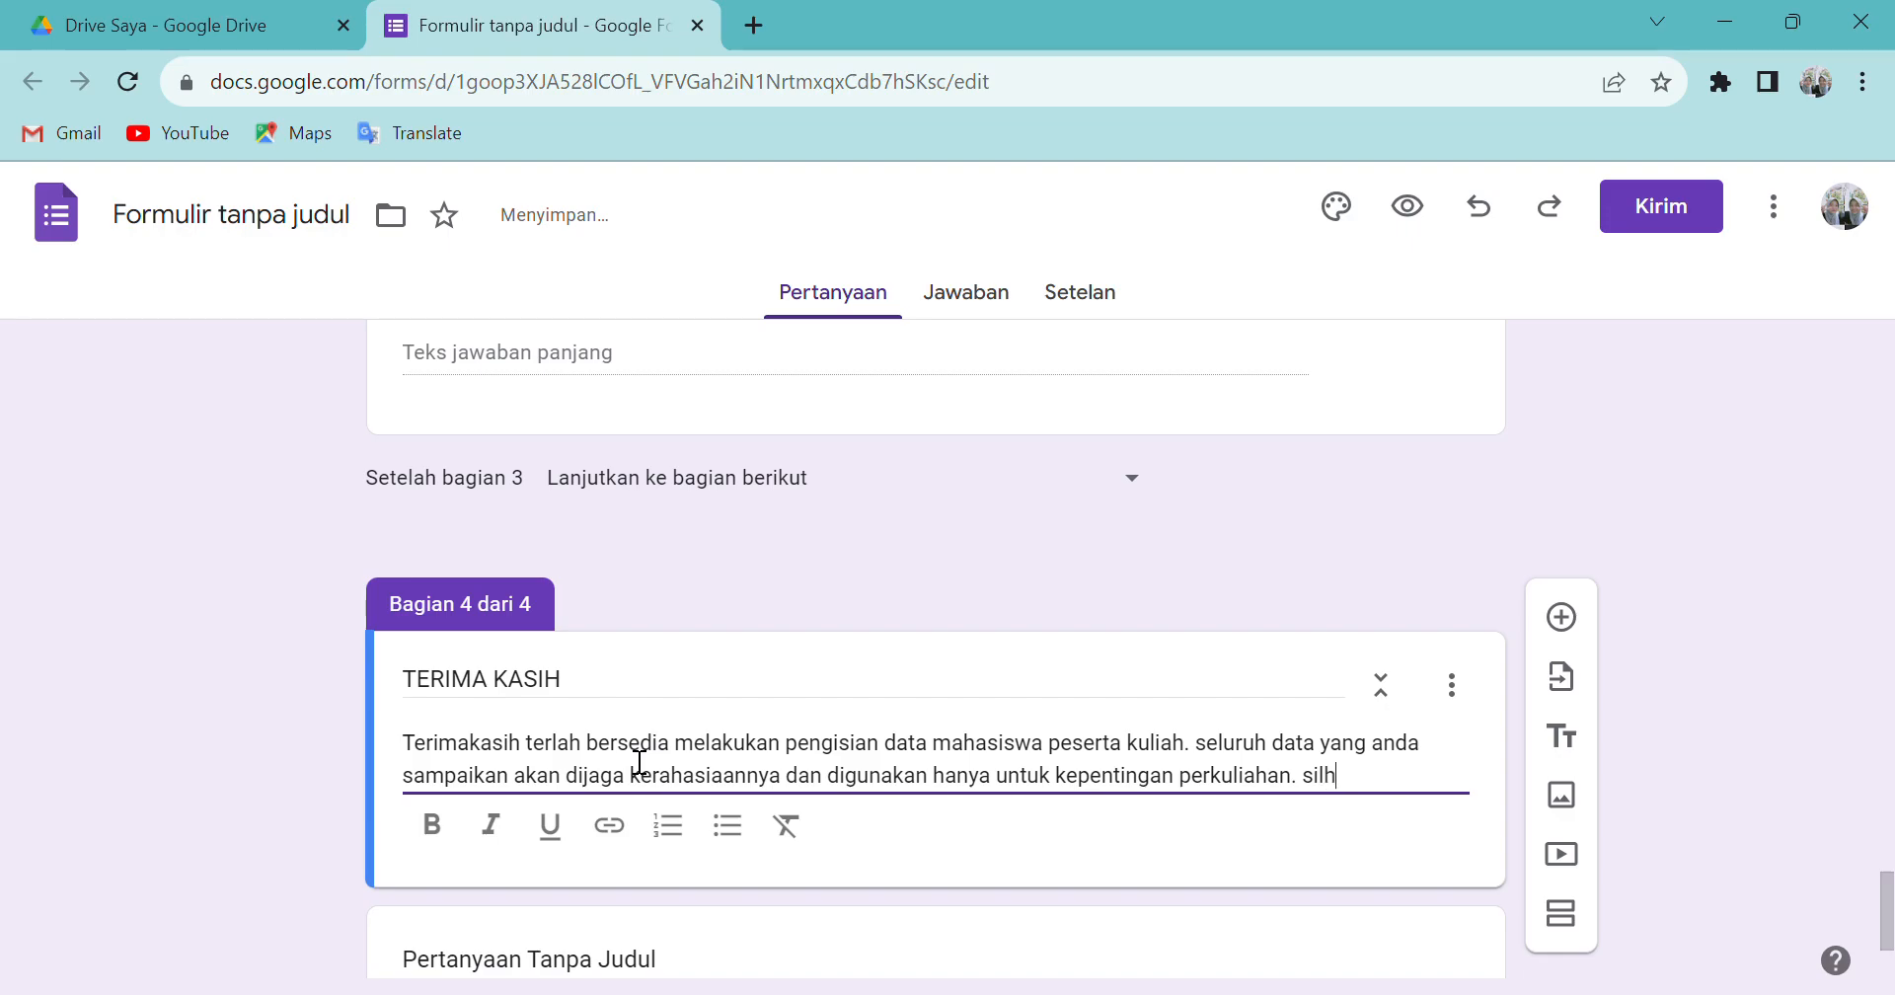
{"action": "key", "text": "BackSpace"}
{"action": "key", "text": "BackSpace"}
{"action": "key", "text": "BackSpace"}
{"action": "type", "text": "A"}
{"action": "key", "text": "BackSpace"}
{"action": "type", "text": "ahkan klik tombol kir"}
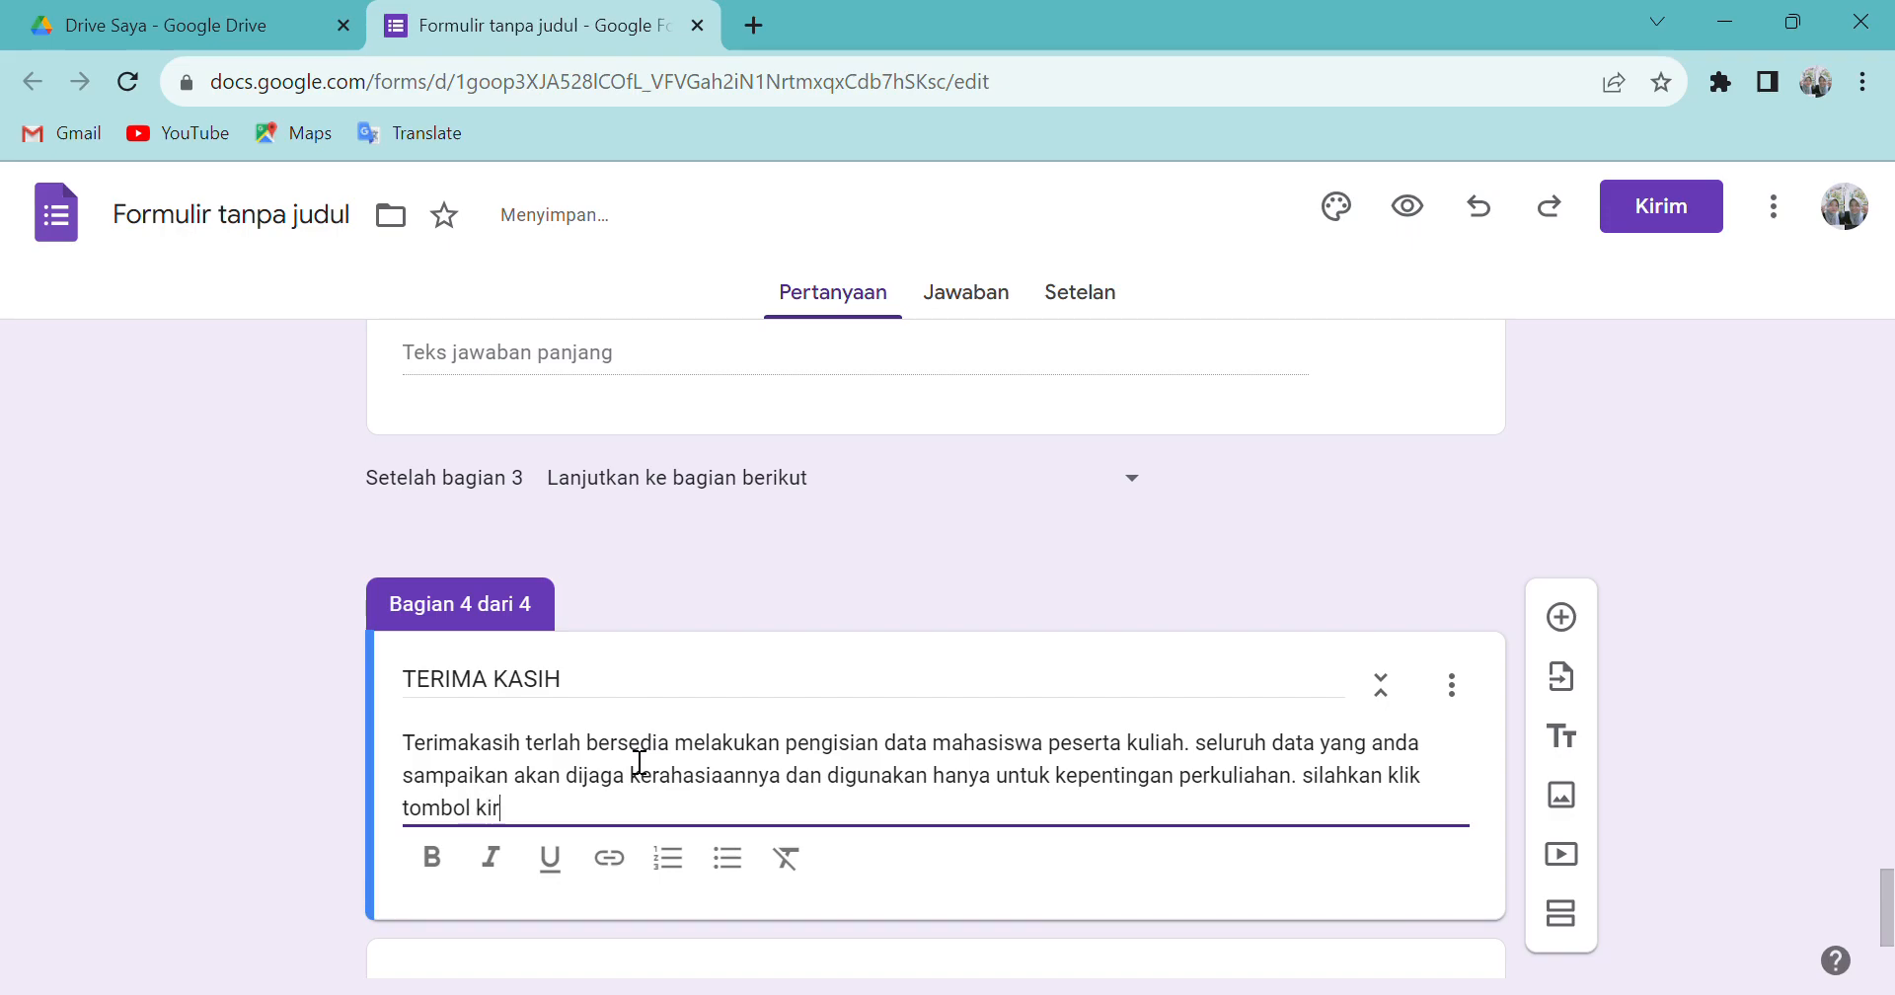
{"action": "type", "text": "im untuk memastikan"}
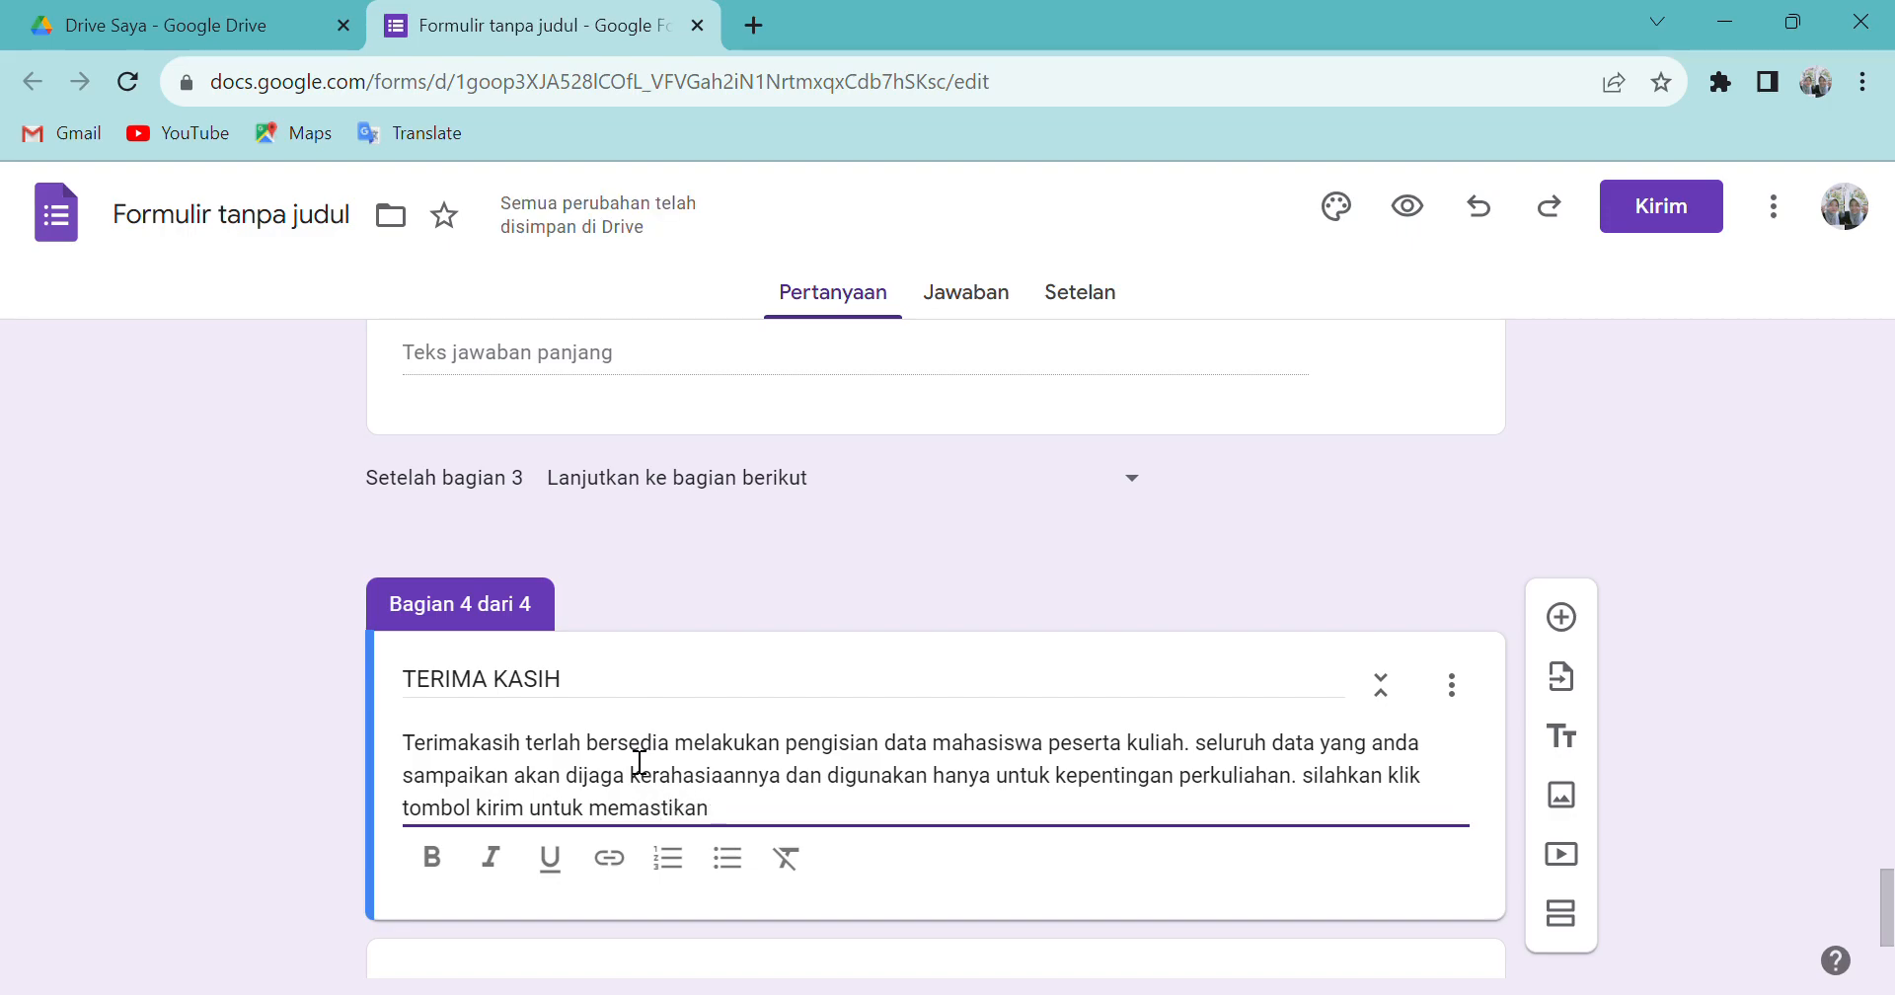
{"action": "type", "text": " fo"}
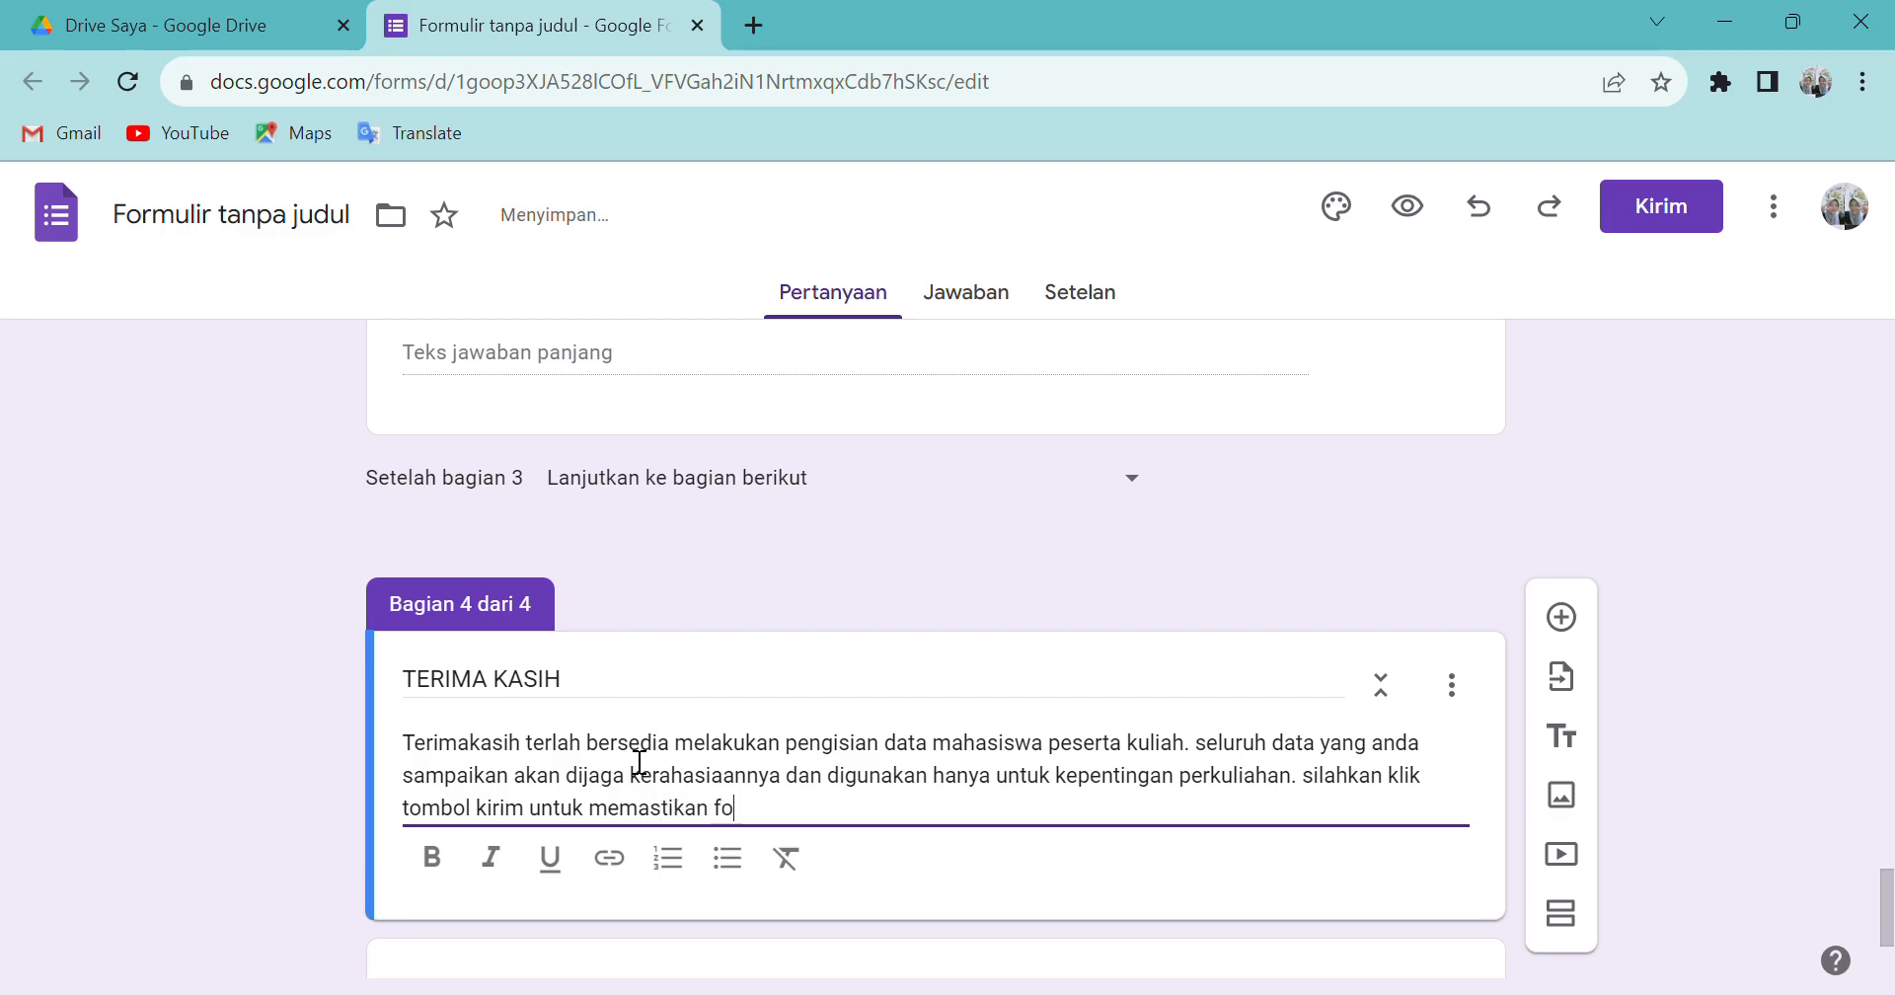
{"action": "type", "text": "rmulir pendaa"}
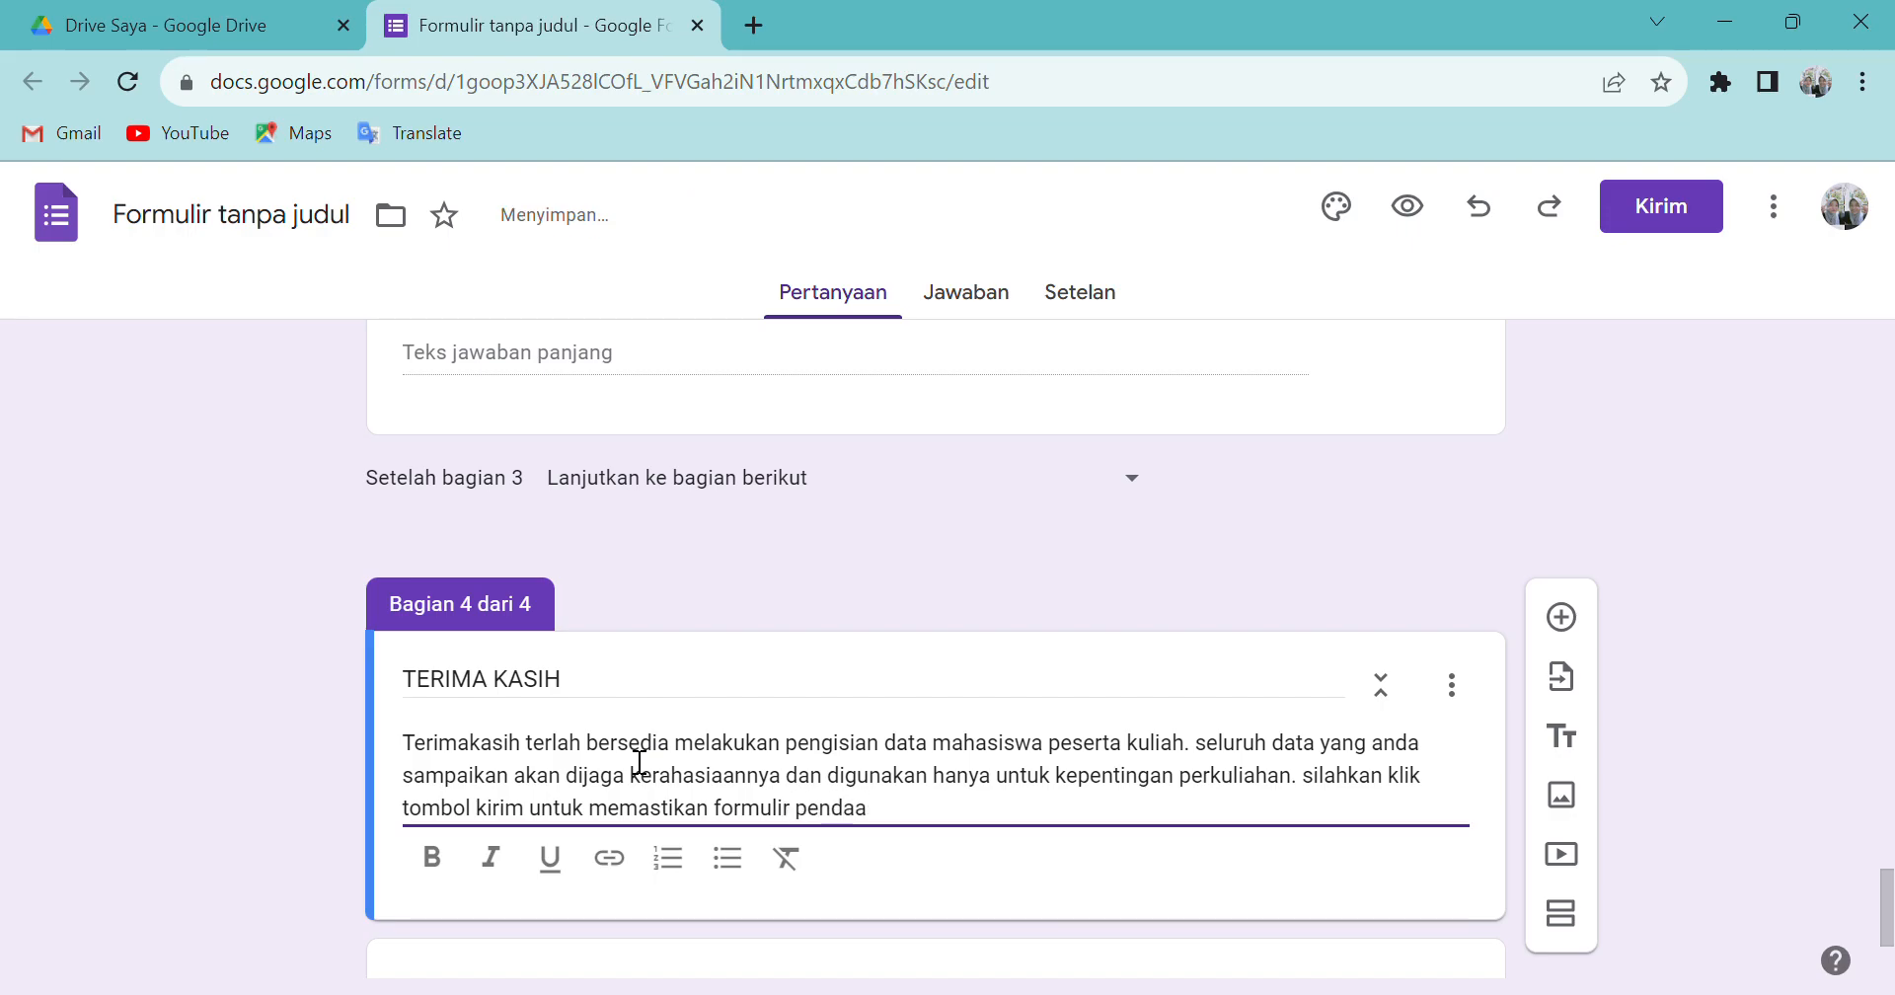
{"action": "key", "text": "BackSpace"}
{"action": "type", "text": "taan."}
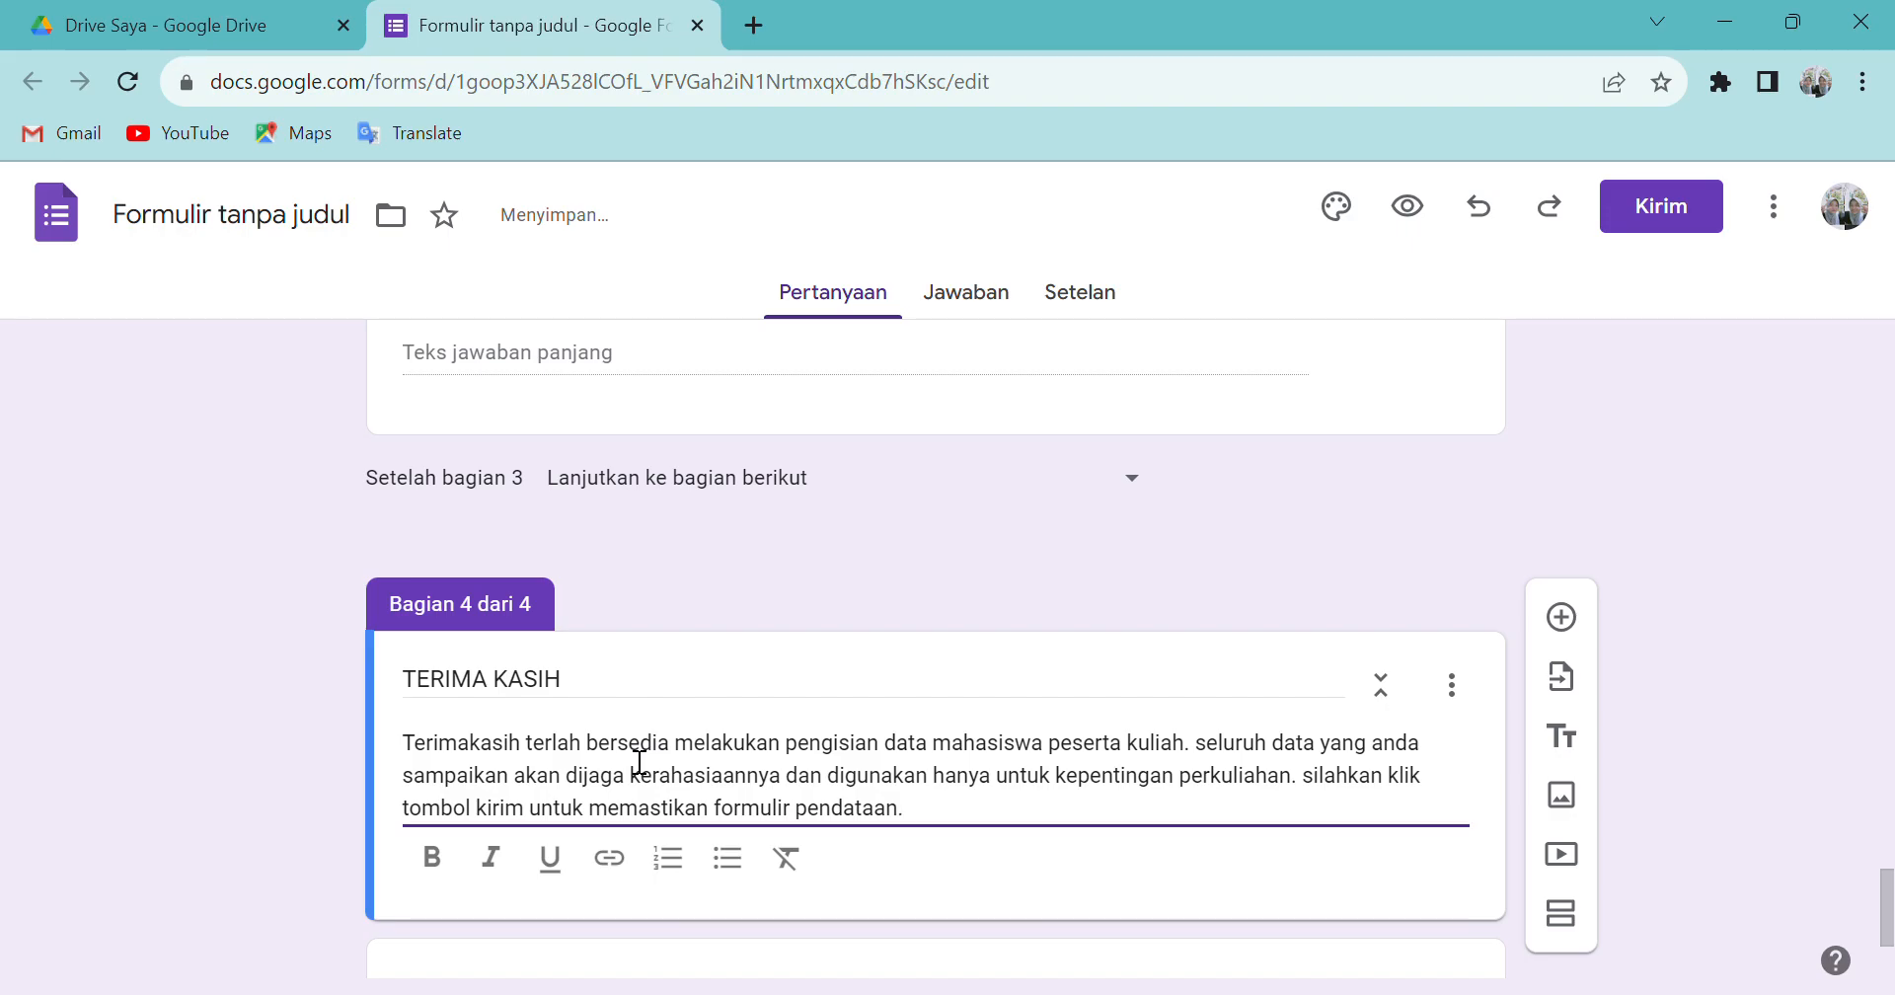
{"action": "scroll", "coordinate": [640, 762], "scroll_direction": "down", "scroll_amount": 2}
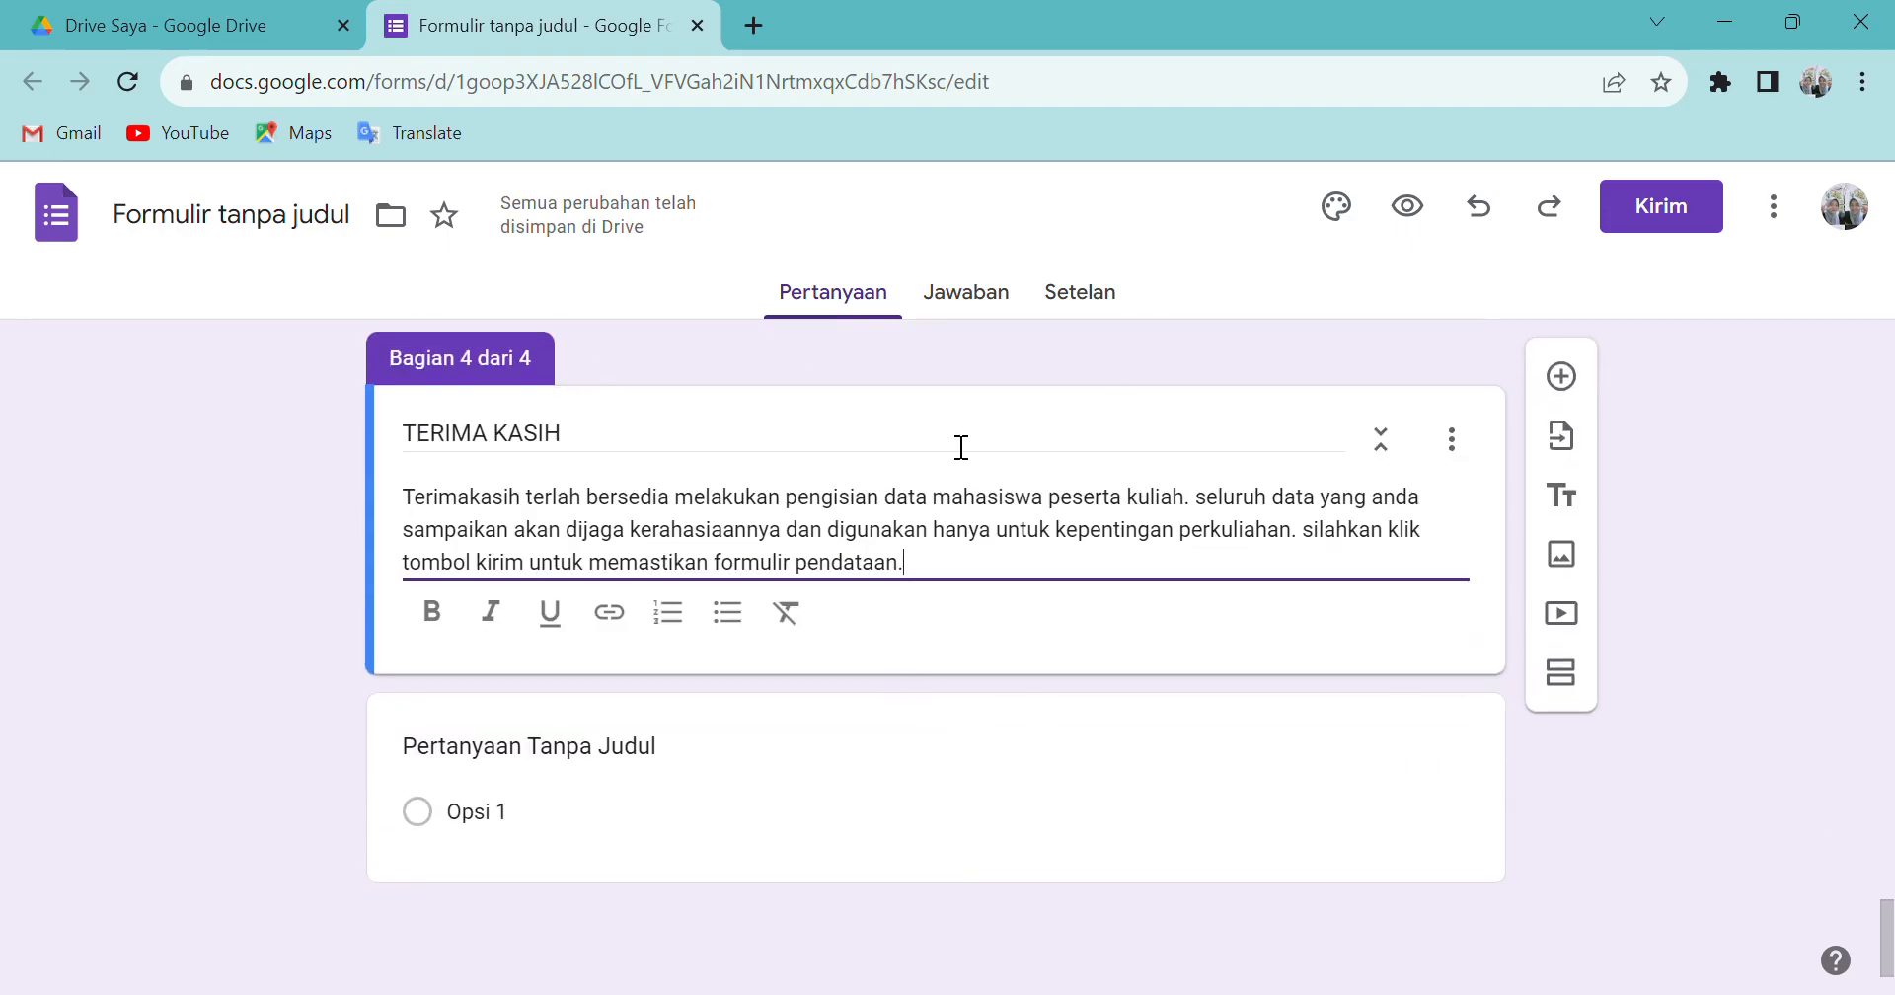
{"action": "scroll", "coordinate": [842, 431], "scroll_direction": "up", "scroll_amount": 4}
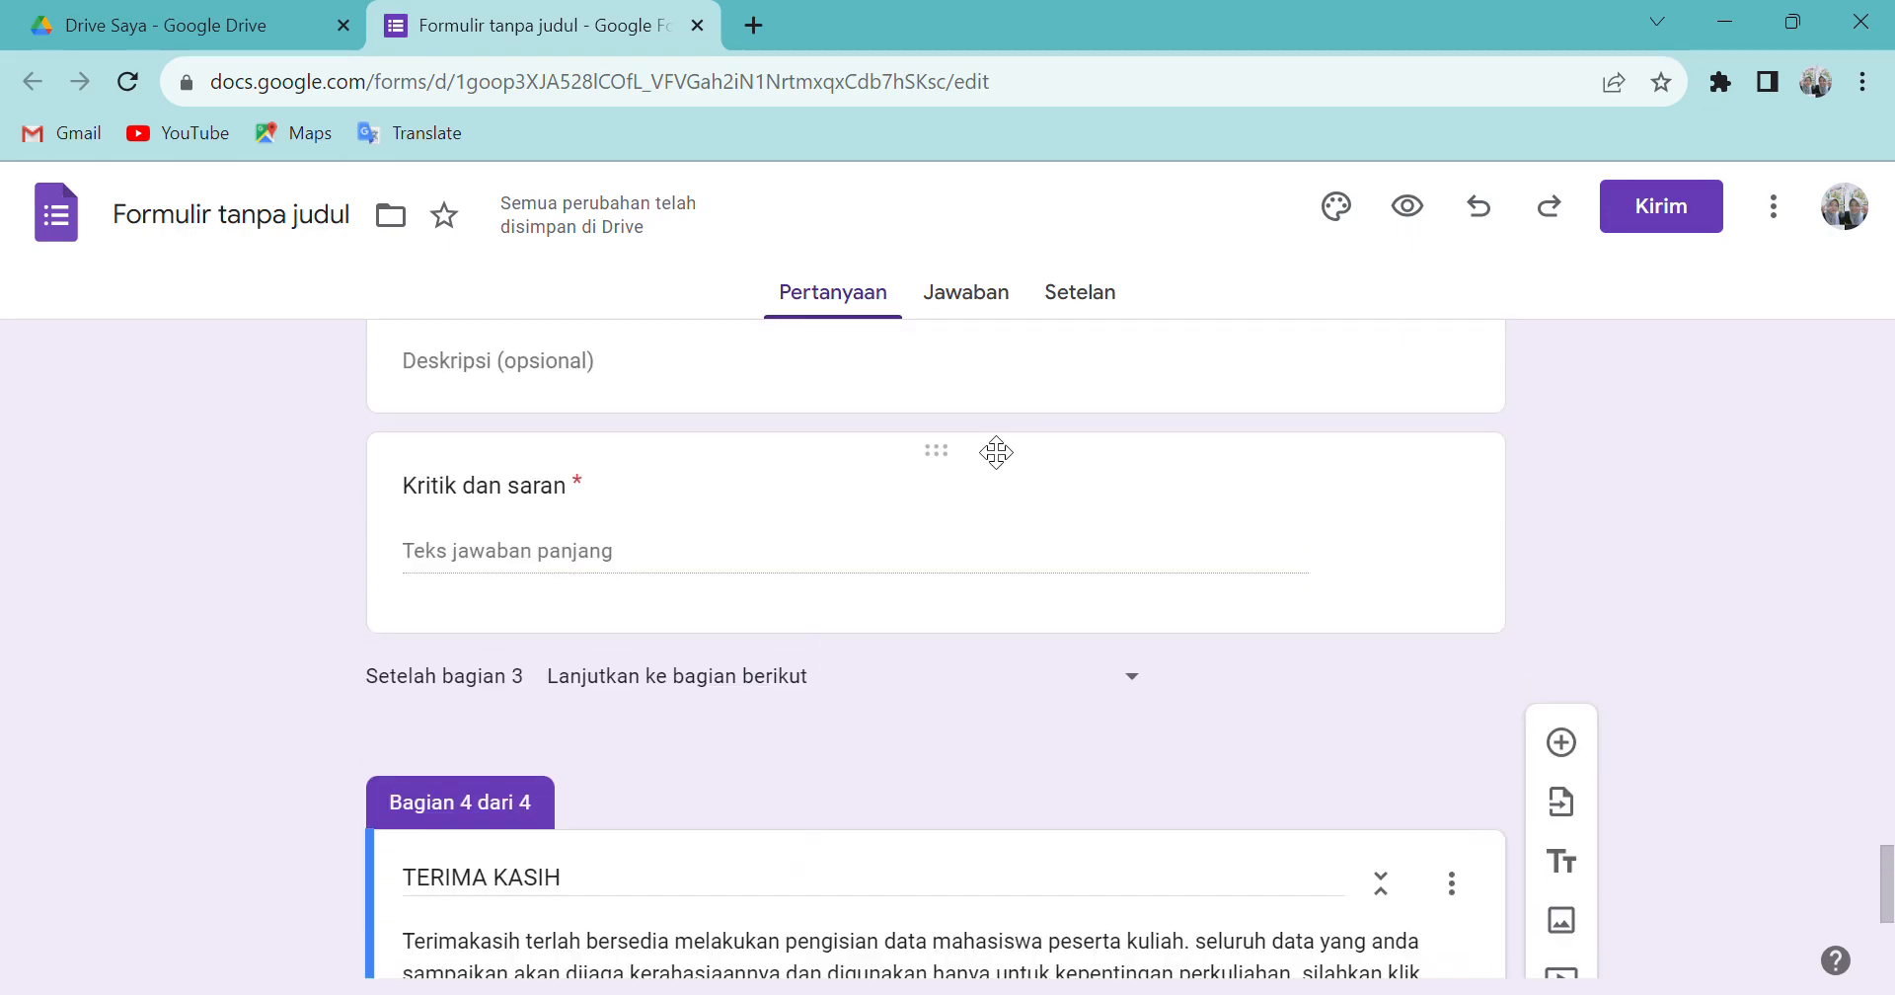
{"action": "scroll", "coordinate": [770, 553], "scroll_direction": "up", "scroll_amount": 5}
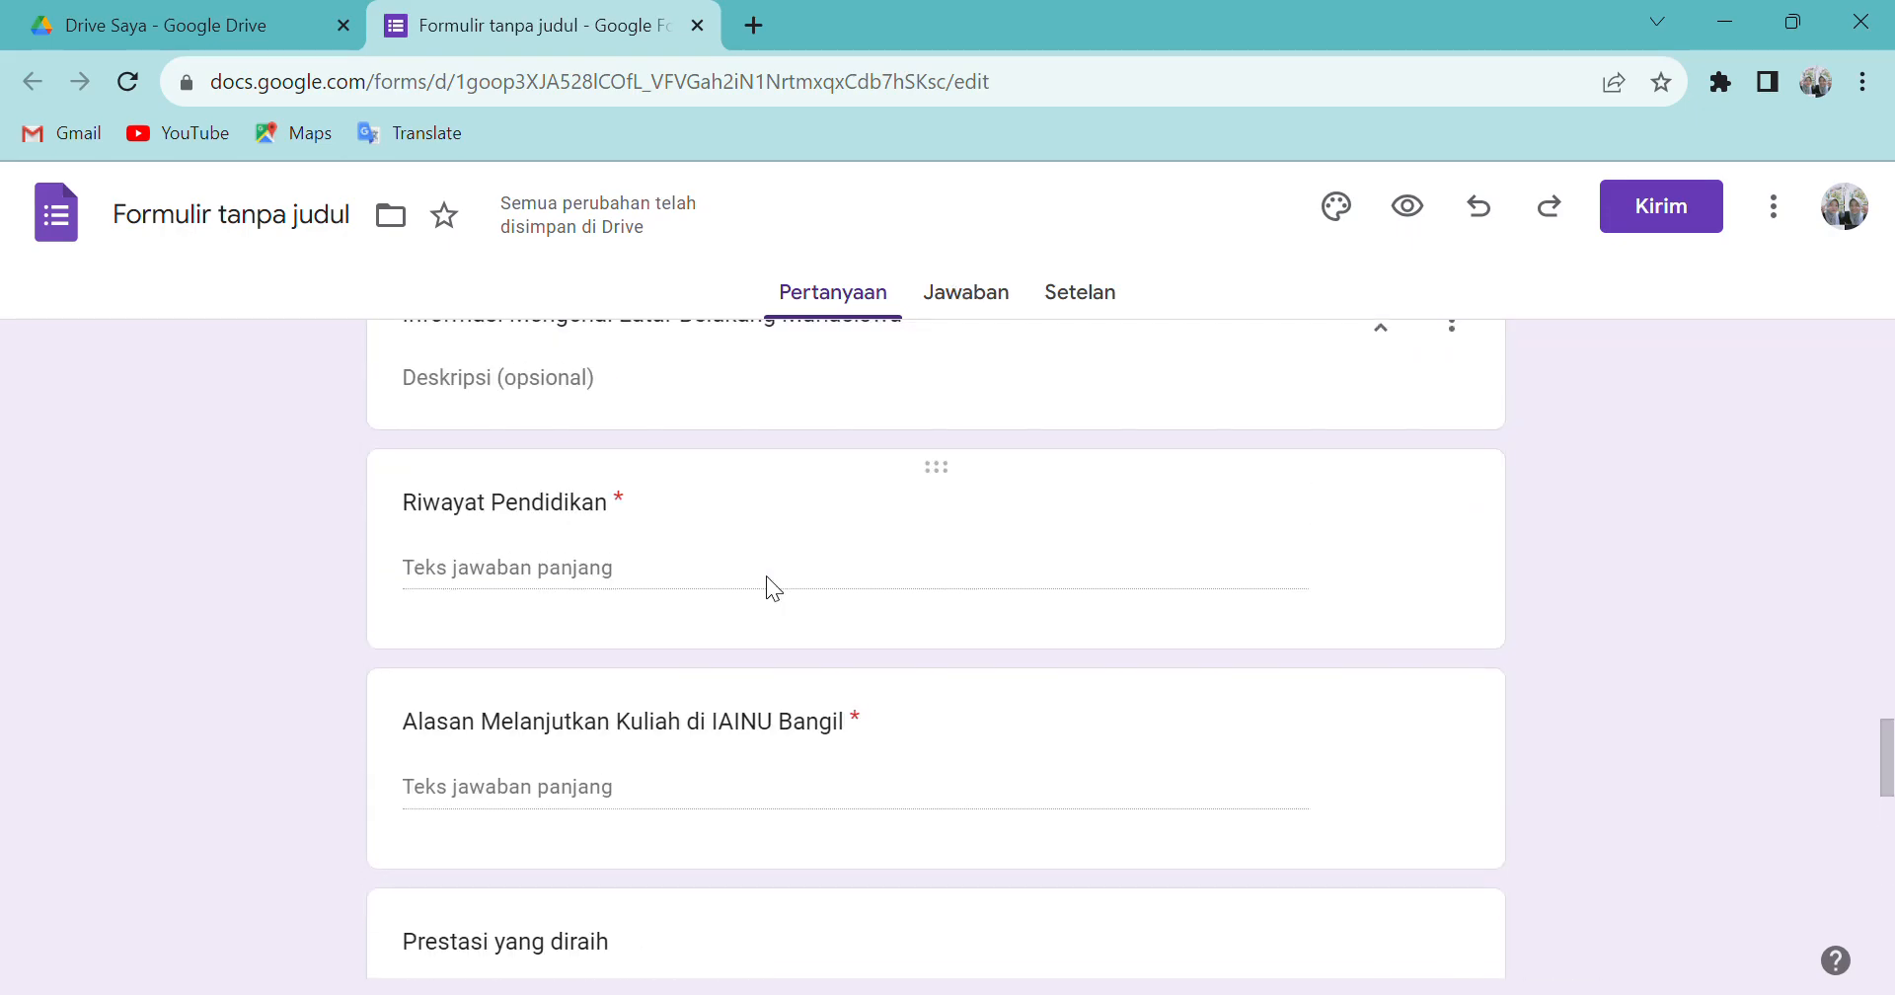
{"action": "scroll", "coordinate": [776, 592], "scroll_direction": "up", "scroll_amount": 5}
{"action": "scroll", "coordinate": [779, 592], "scroll_direction": "up", "scroll_amount": 5}
{"action": "scroll", "coordinate": [767, 585], "scroll_direction": "down", "scroll_amount": 20}
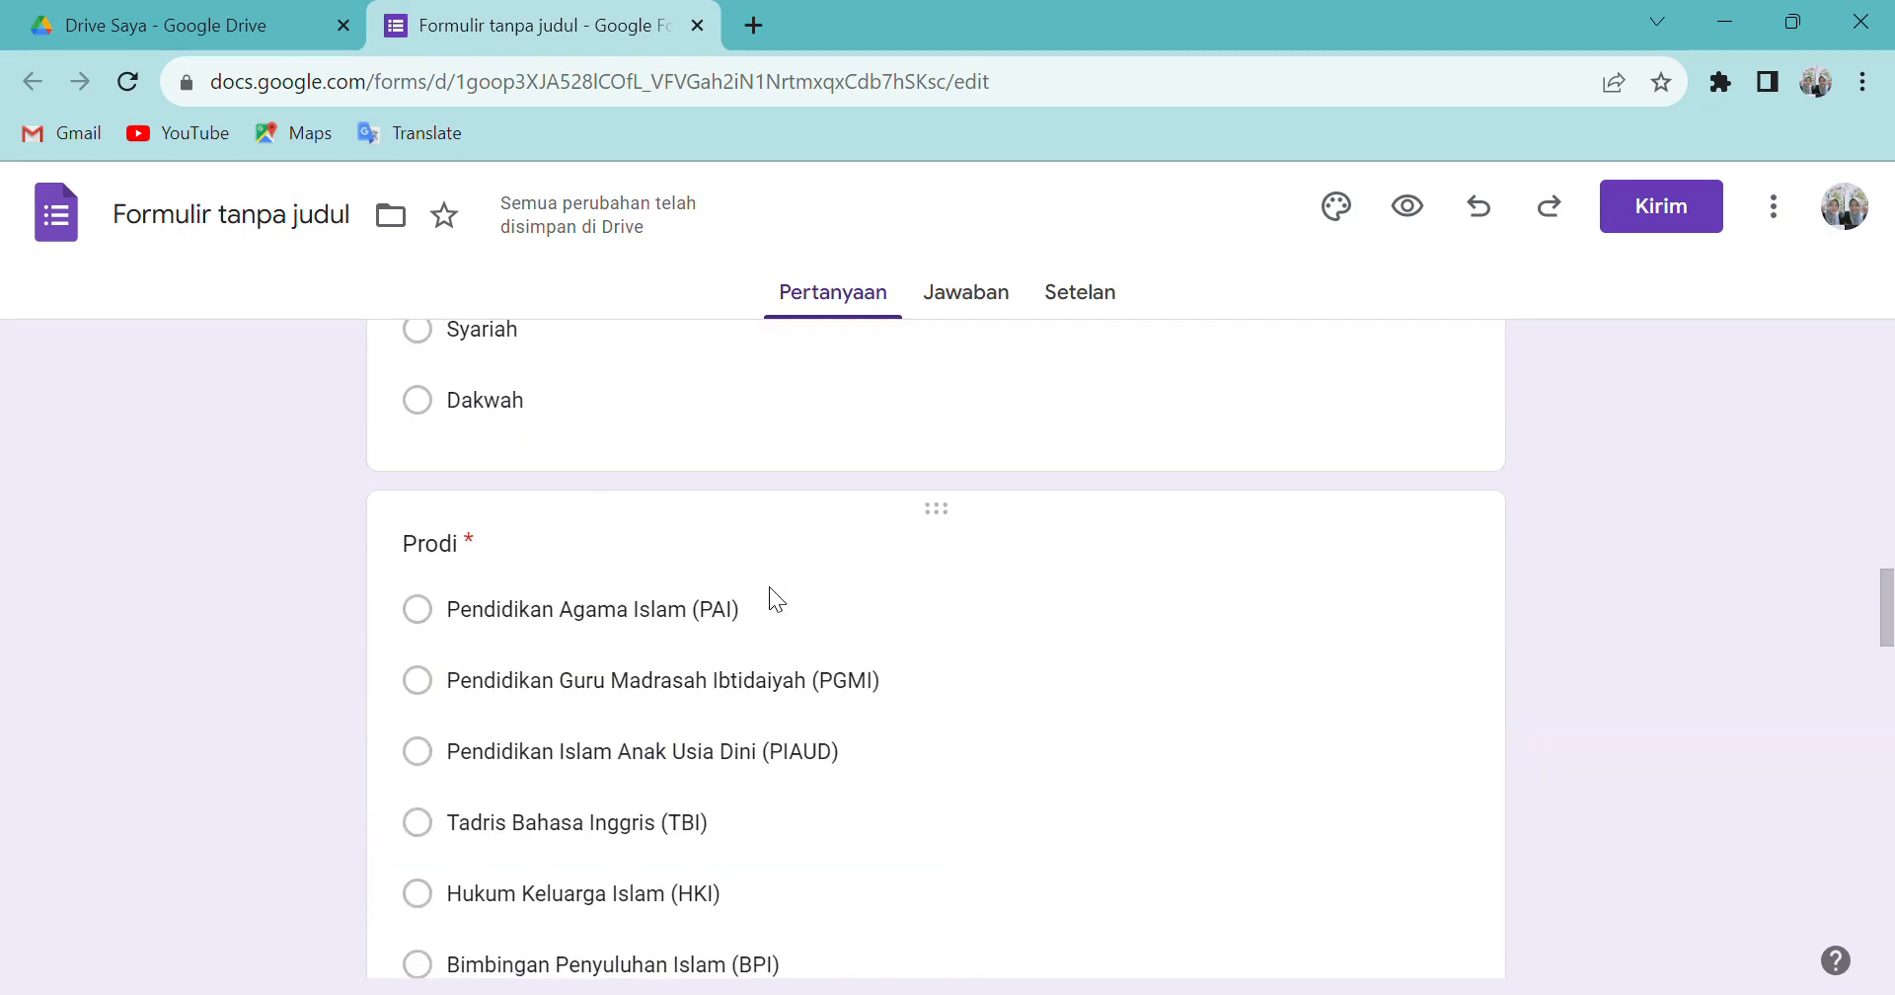
- Start linking the form's responses to a spreadsheet and choose a new spreadsheet as the destination
{"action": "left_click", "coordinate": [968, 294]}
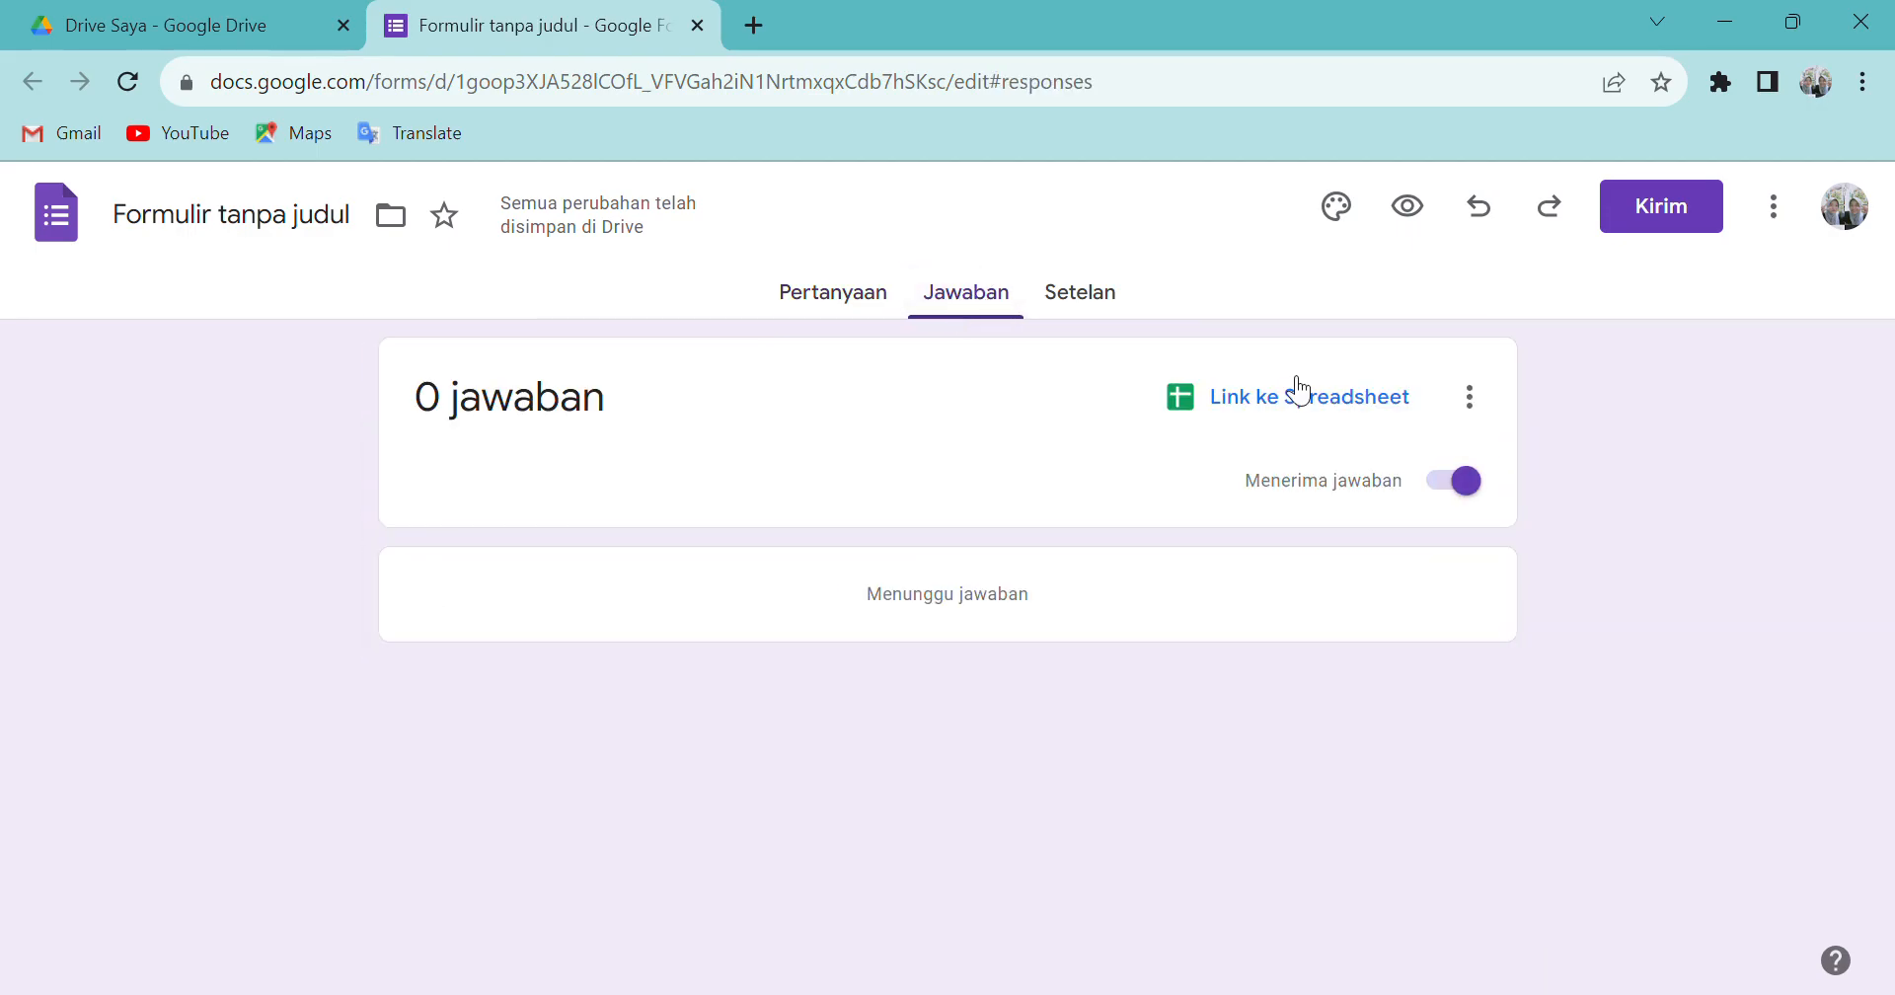
{"action": "left_click", "coordinate": [1340, 412]}
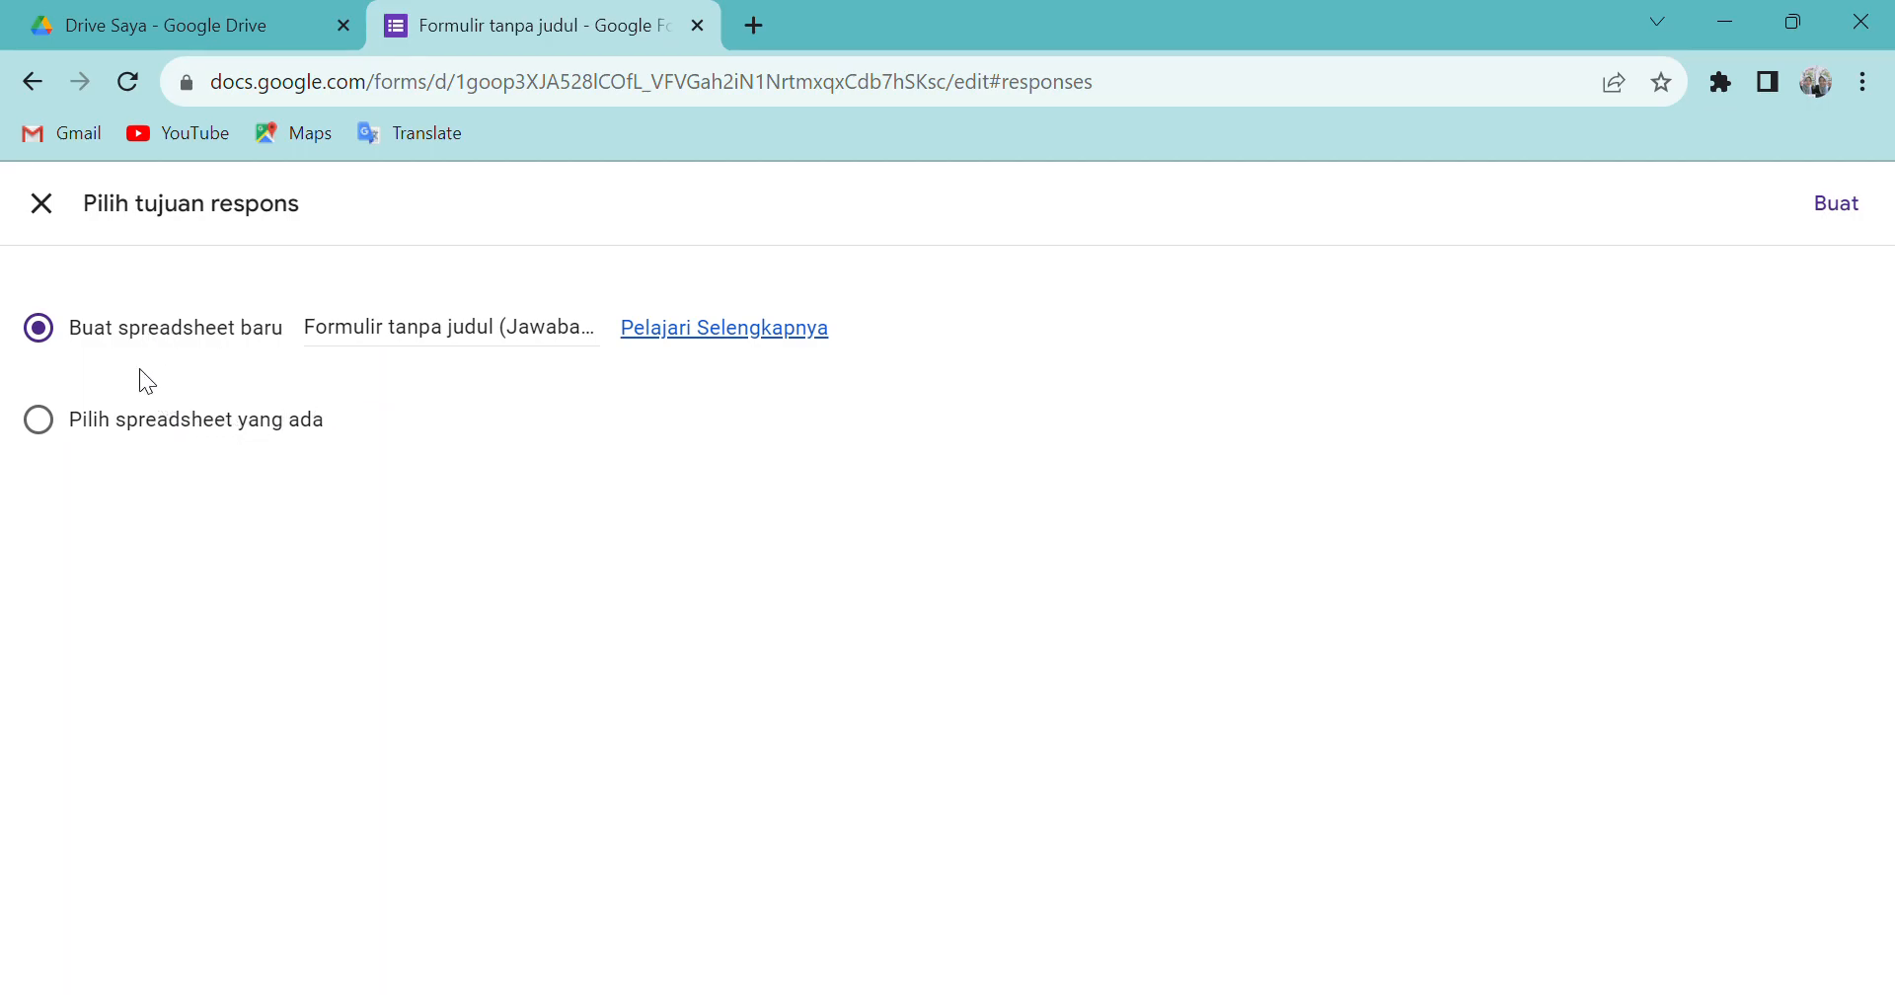
{"action": "left_click", "coordinate": [57, 424]}
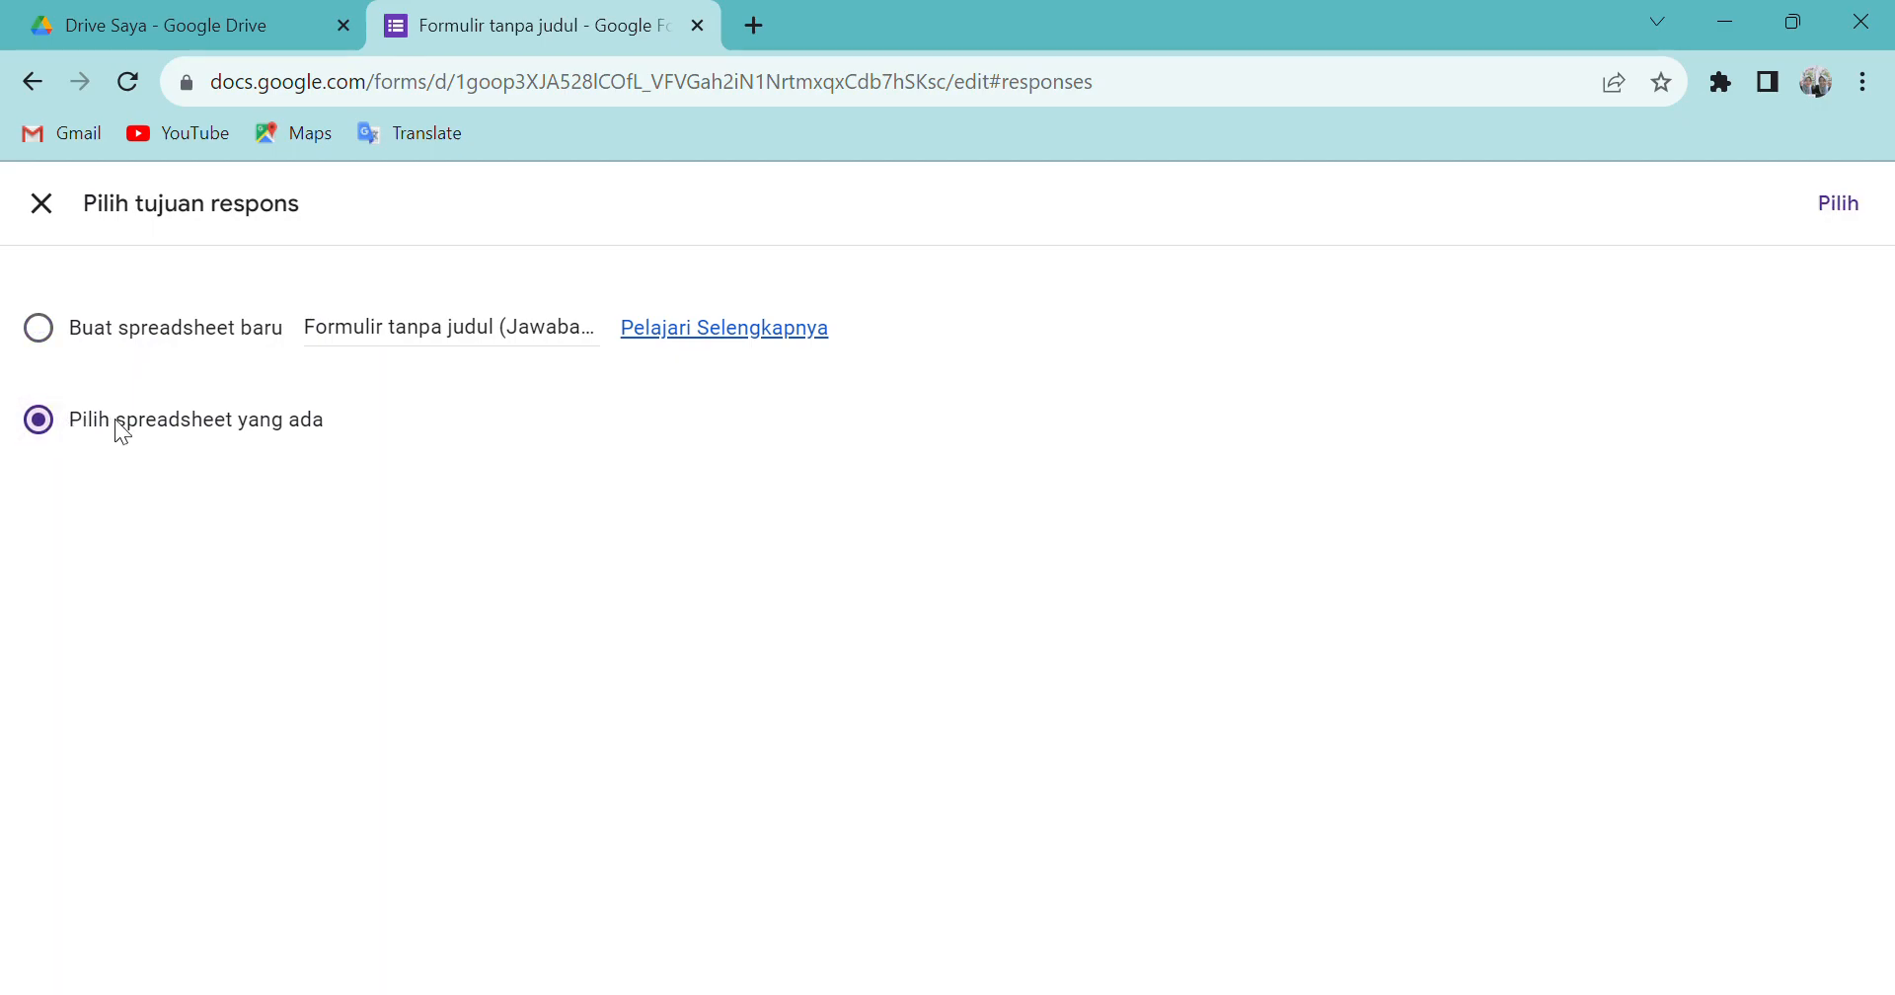
{"action": "left_click", "coordinate": [71, 347]}
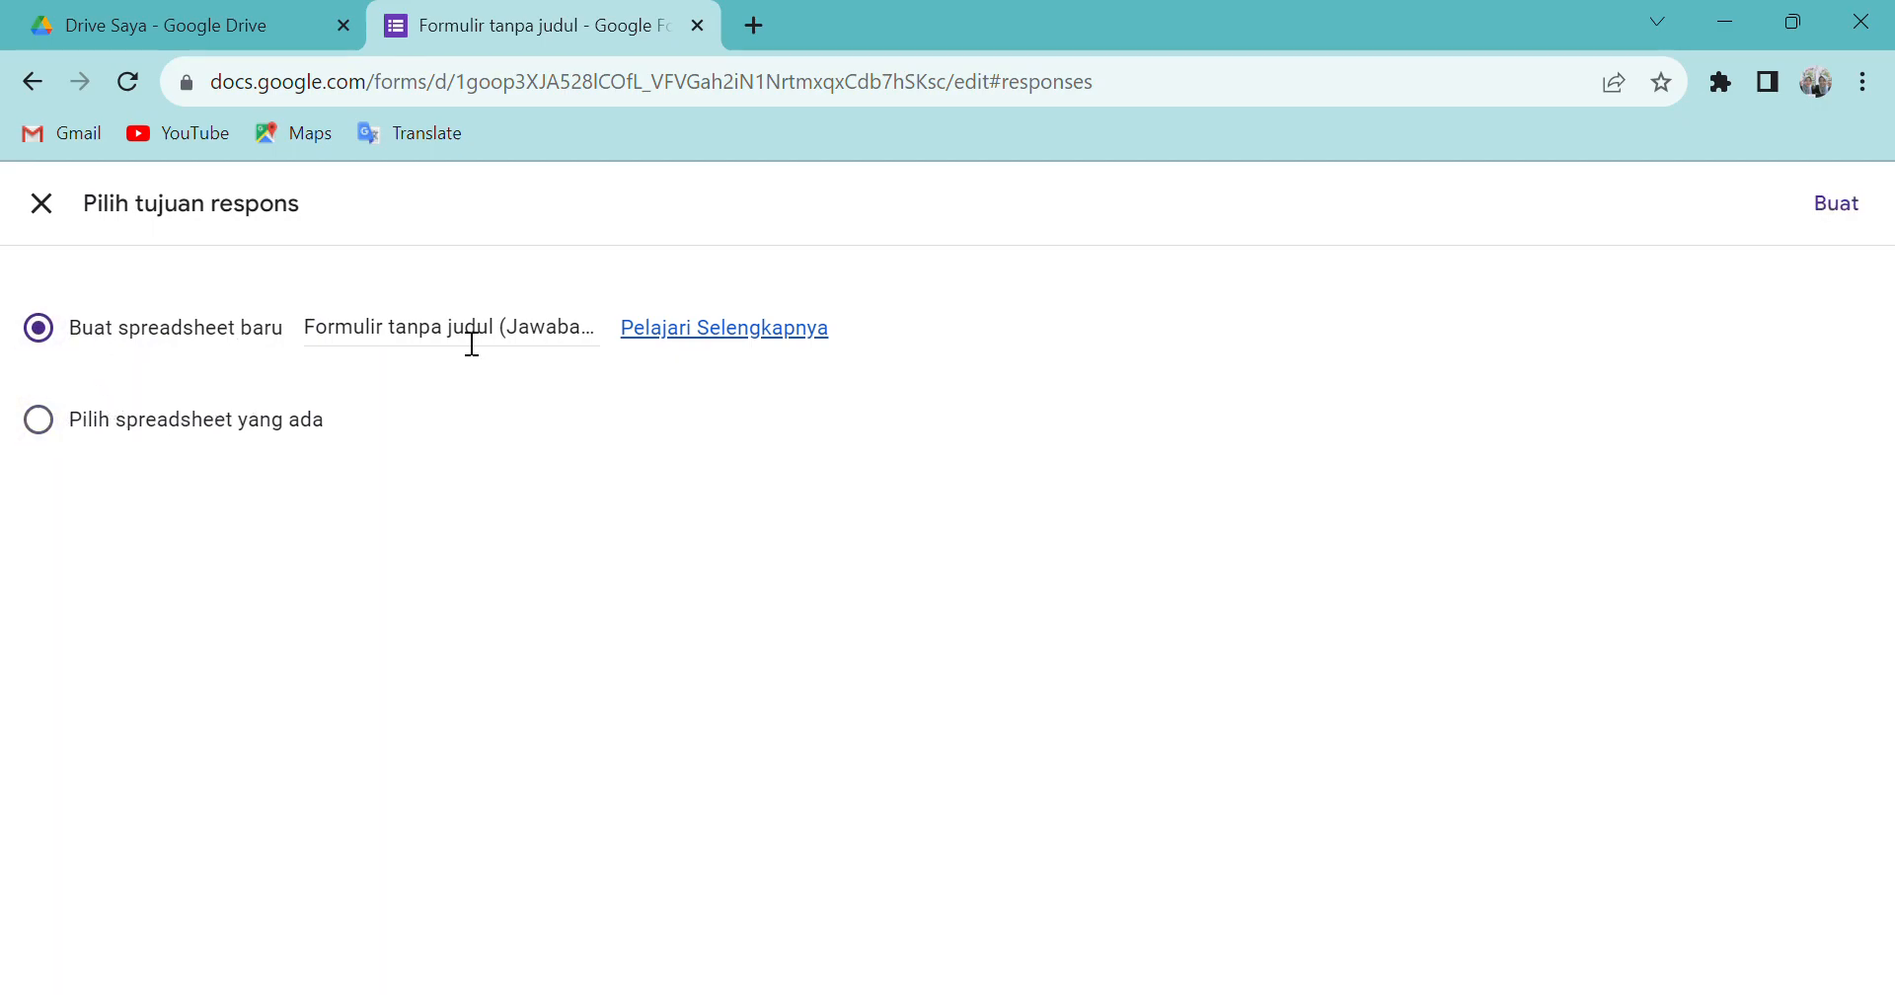
- Name the new response spreadsheet "Pendataan Mahasiswa IAINU Bangil"
{"action": "left_click_drag", "start_coordinate": [600, 335], "coordinate": [198, 358]}
{"action": "left_click", "coordinate": [575, 327]}
{"action": "left_click_drag", "start_coordinate": [612, 335], "coordinate": [325, 347]}
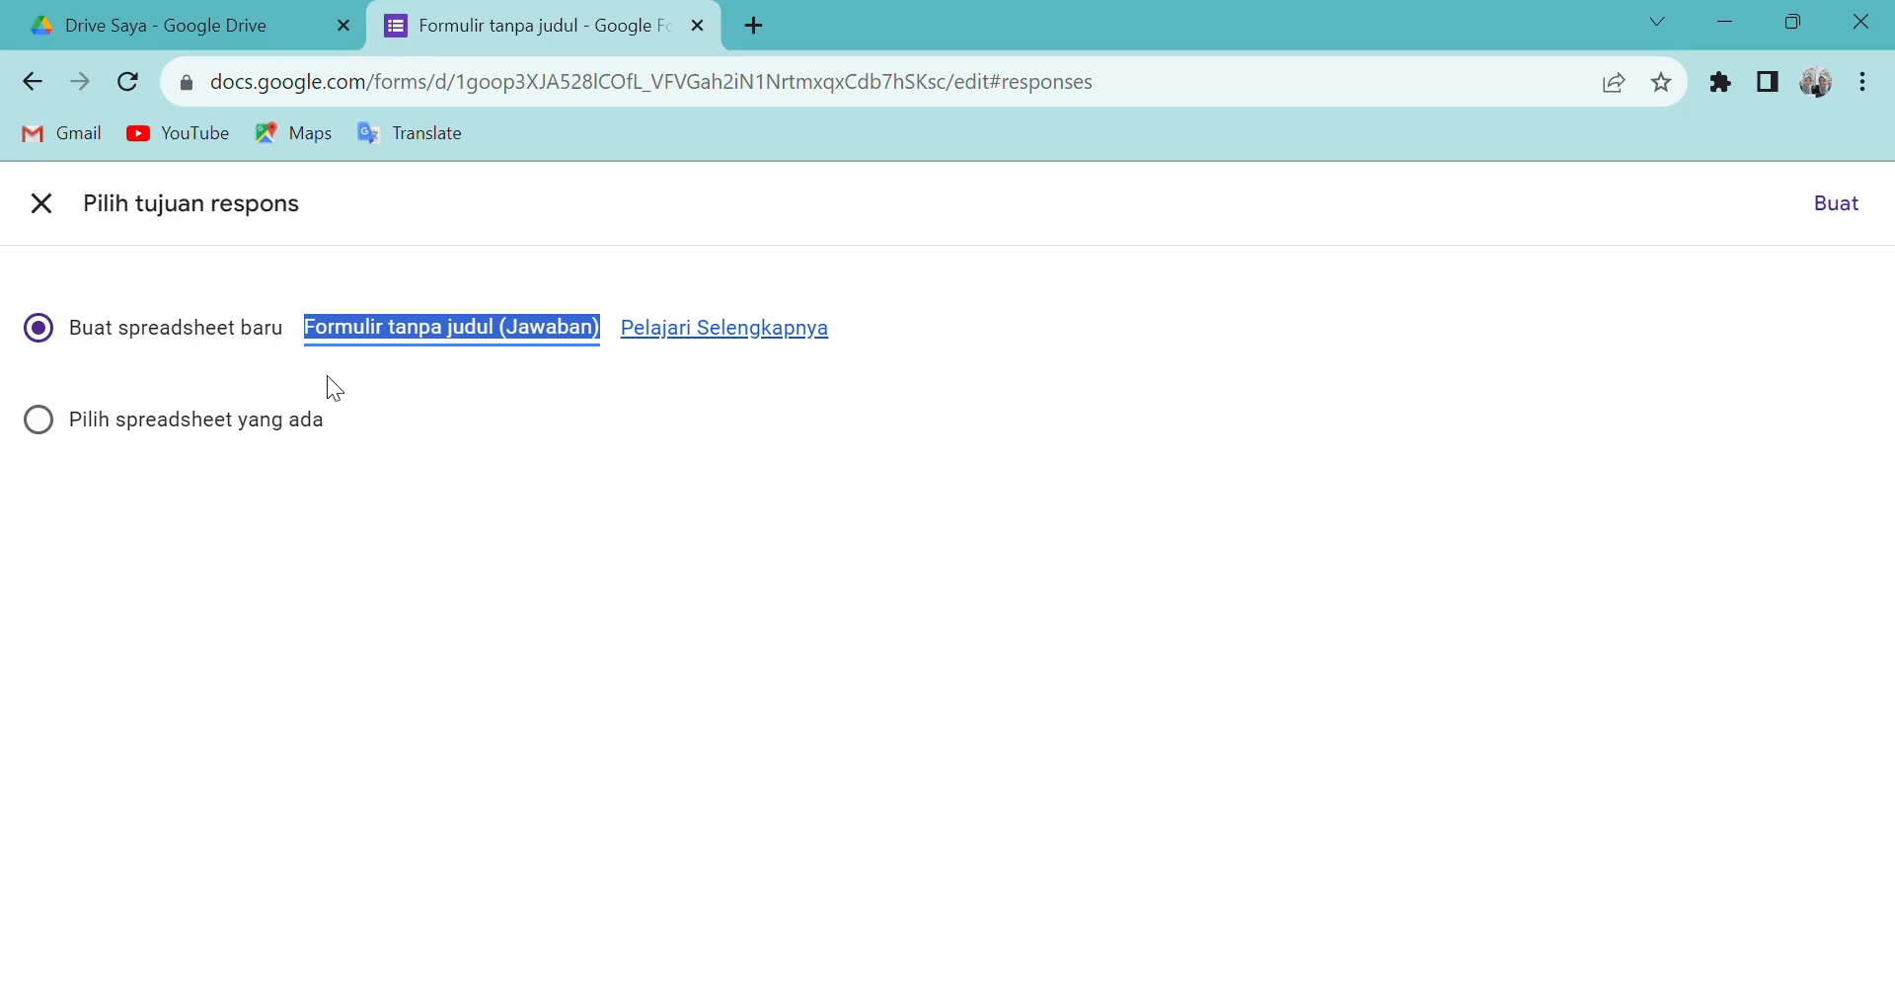
{"action": "type", "text": "p"}
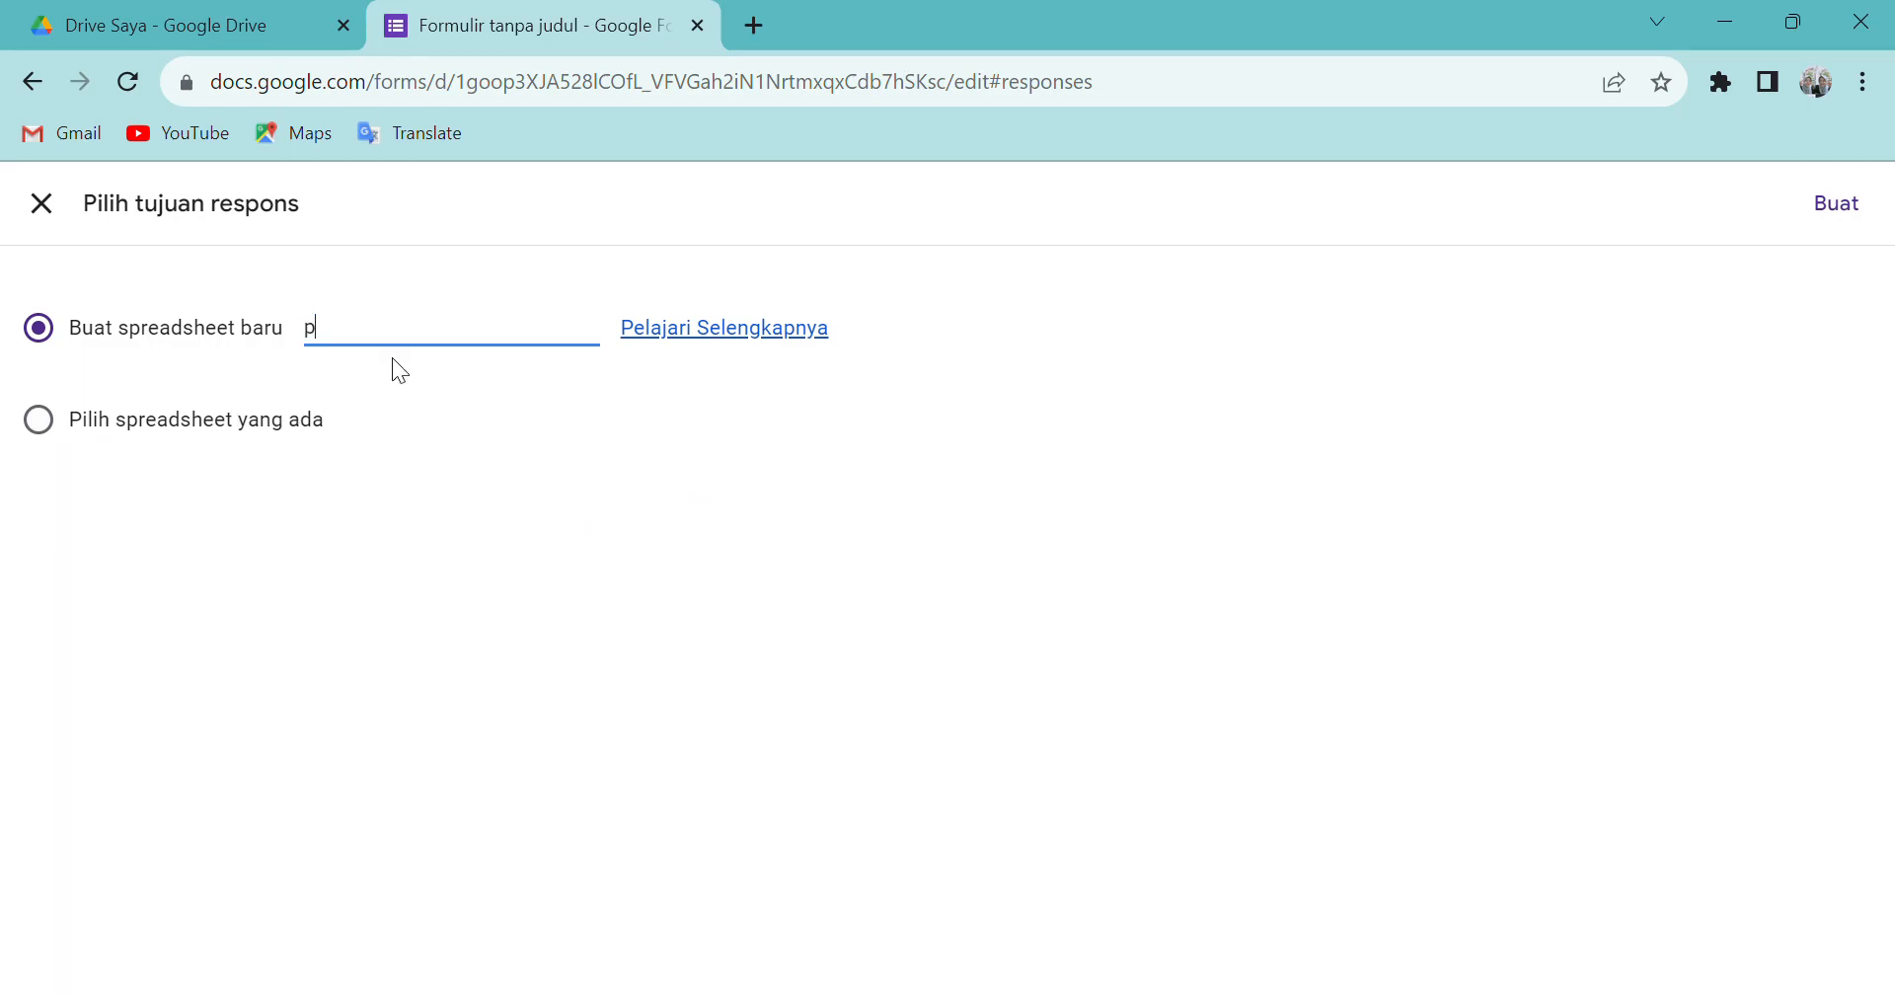
{"action": "key", "text": "BackSpace"}
{"action": "type", "text": "Pendataan Mahasi"}
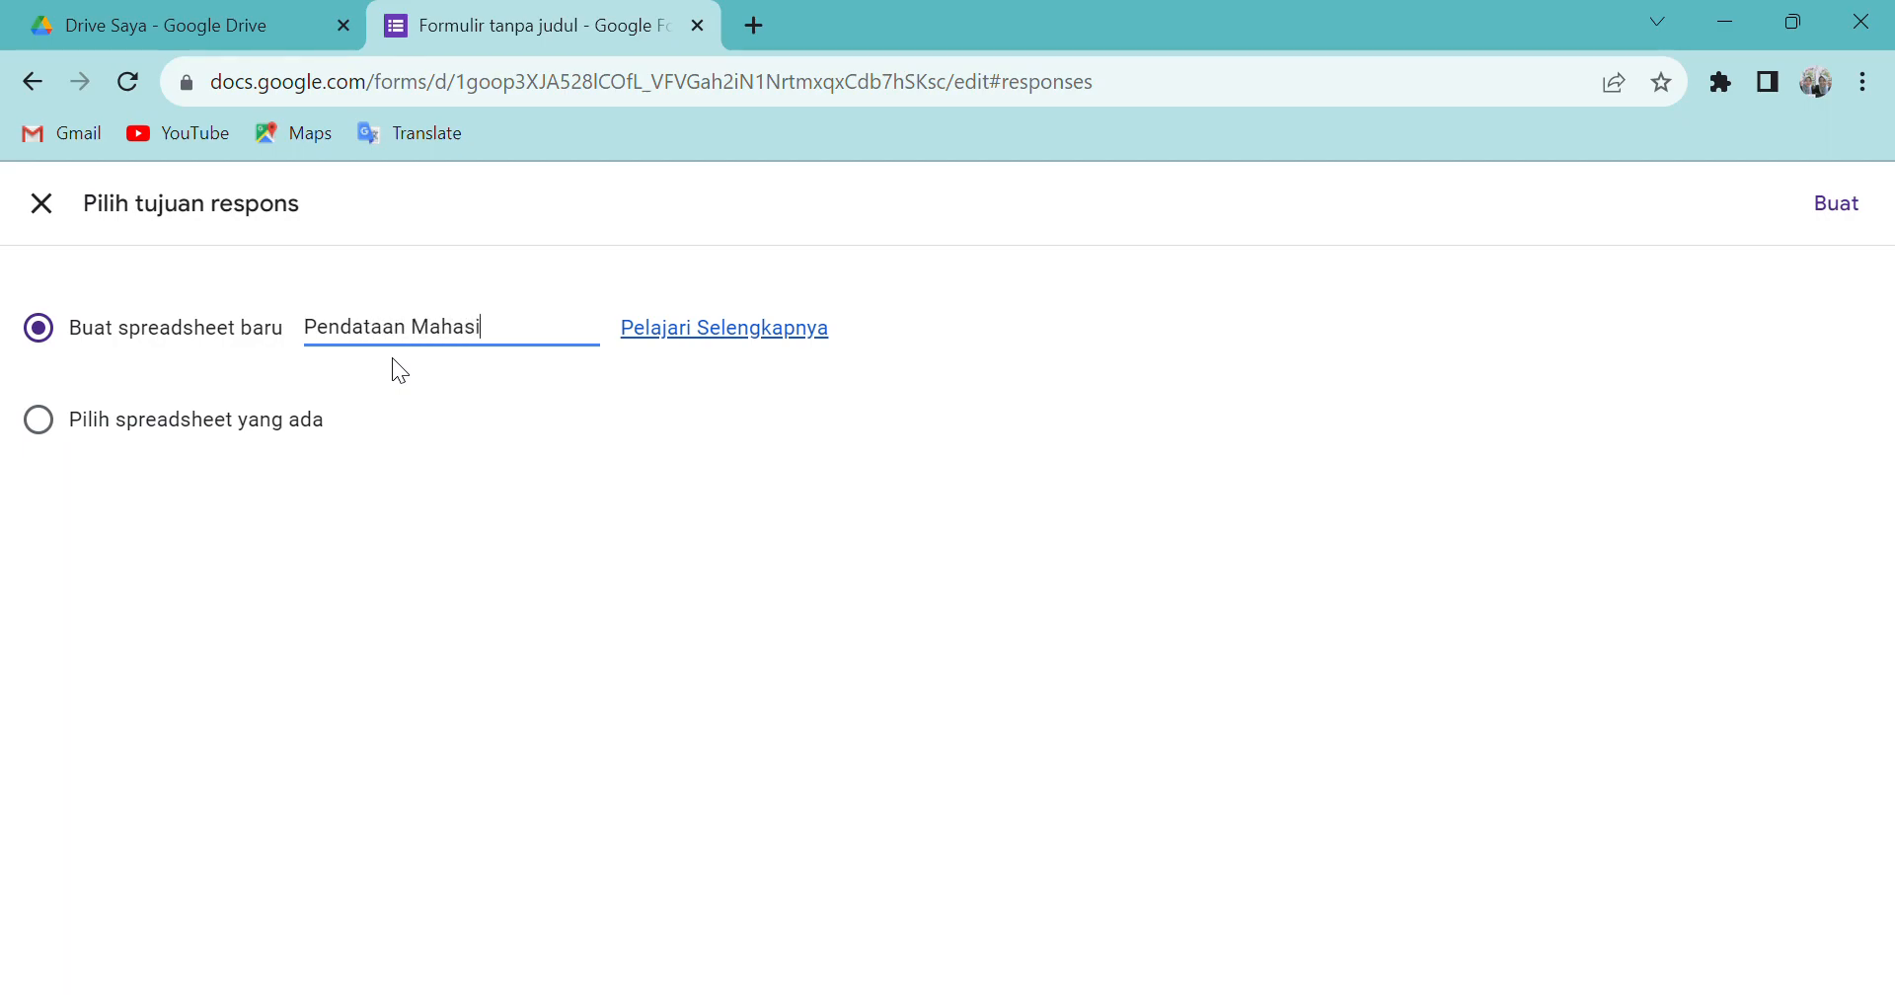
{"action": "type", "text": "swa IAINU ba"}
{"action": "type", "text": "r"}
{"action": "key", "text": "BackSpace"}
{"action": "key", "text": "BackSpace"}
{"action": "key", "text": "BackSpace"}
{"action": "type", "text": "A"}
{"action": "key", "text": "BackSpace"}
{"action": "type", "text": "Bangil"}
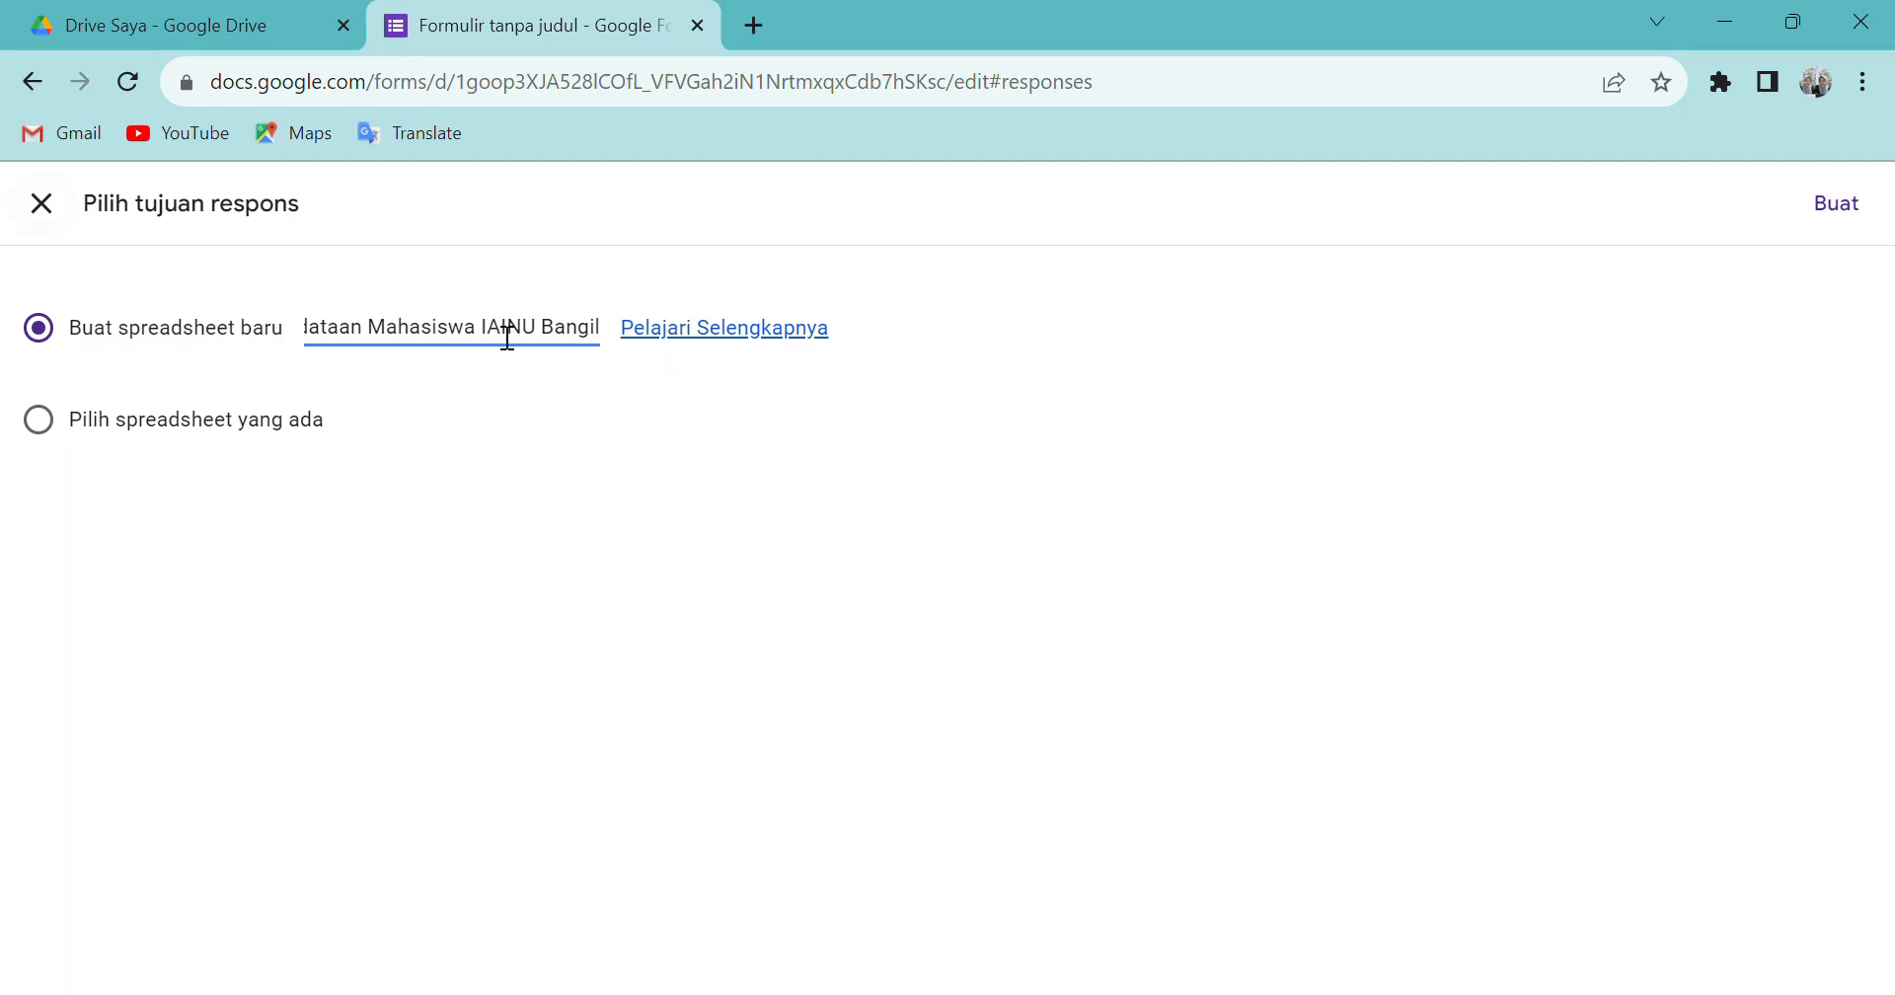
{"action": "left_click", "coordinate": [706, 335]}
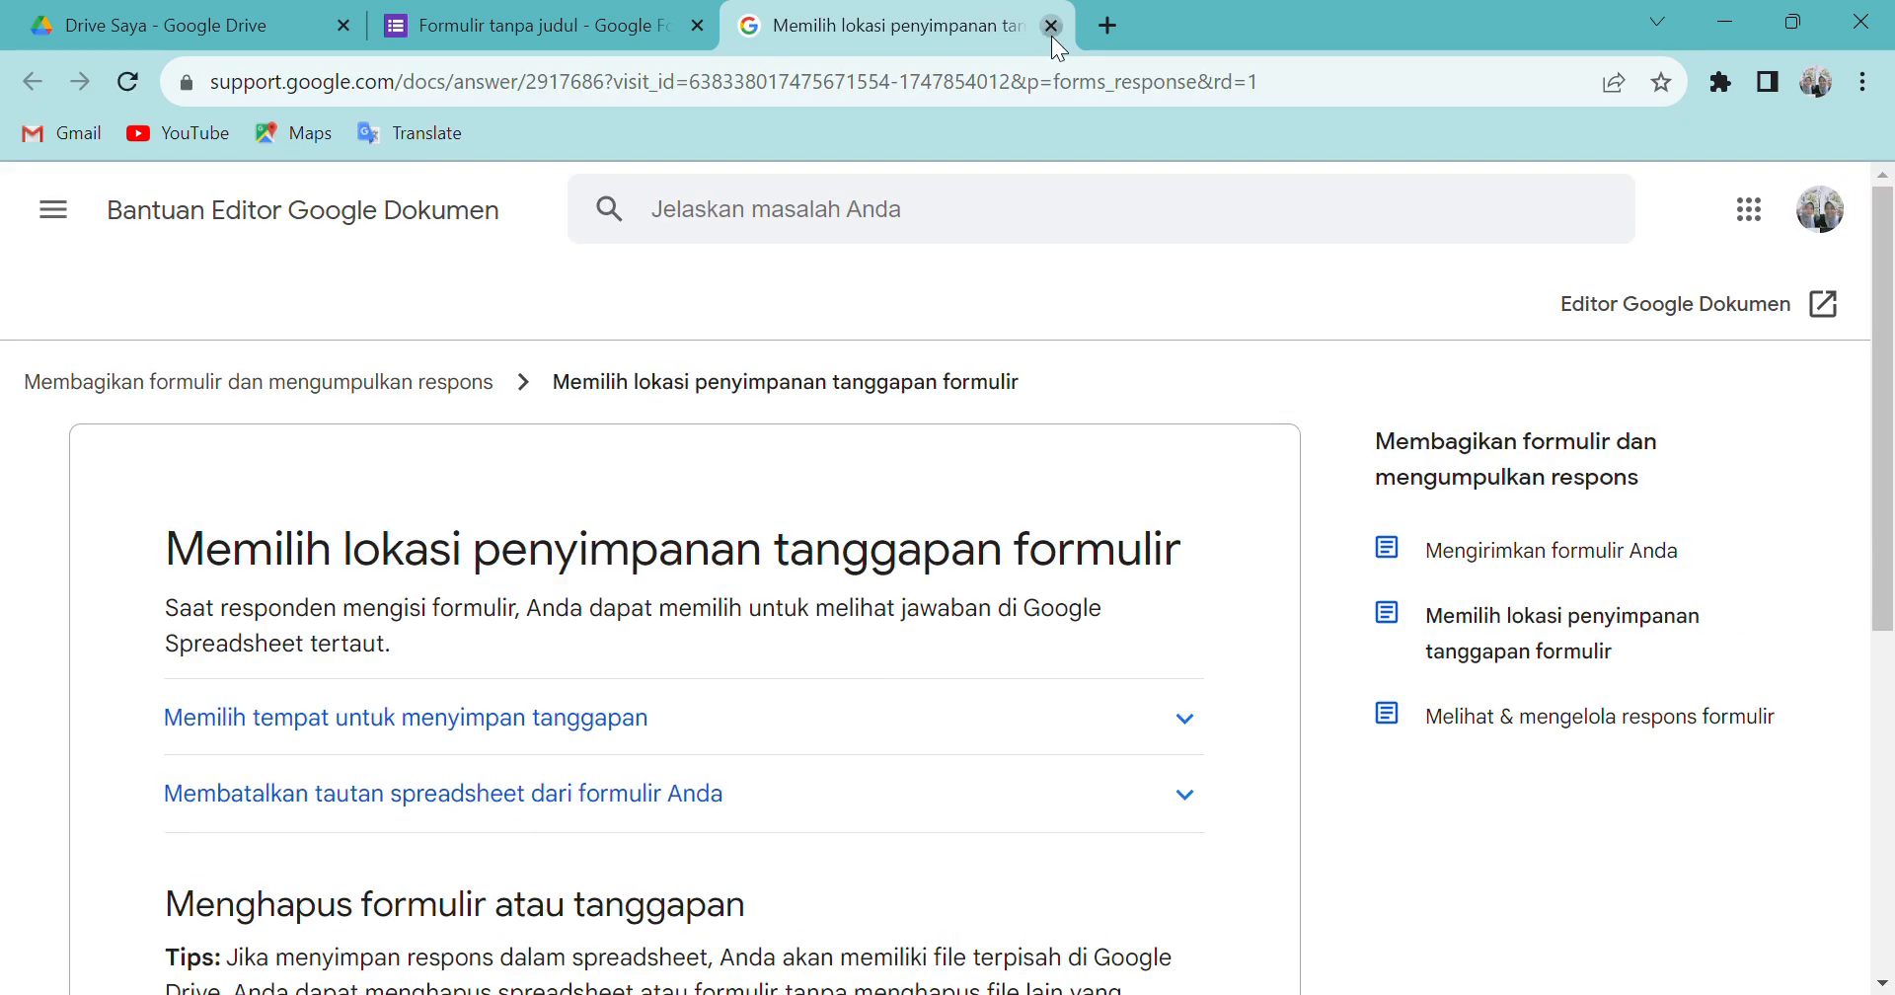
{"action": "left_click", "coordinate": [1051, 27]}
{"action": "left_click", "coordinate": [42, 208]}
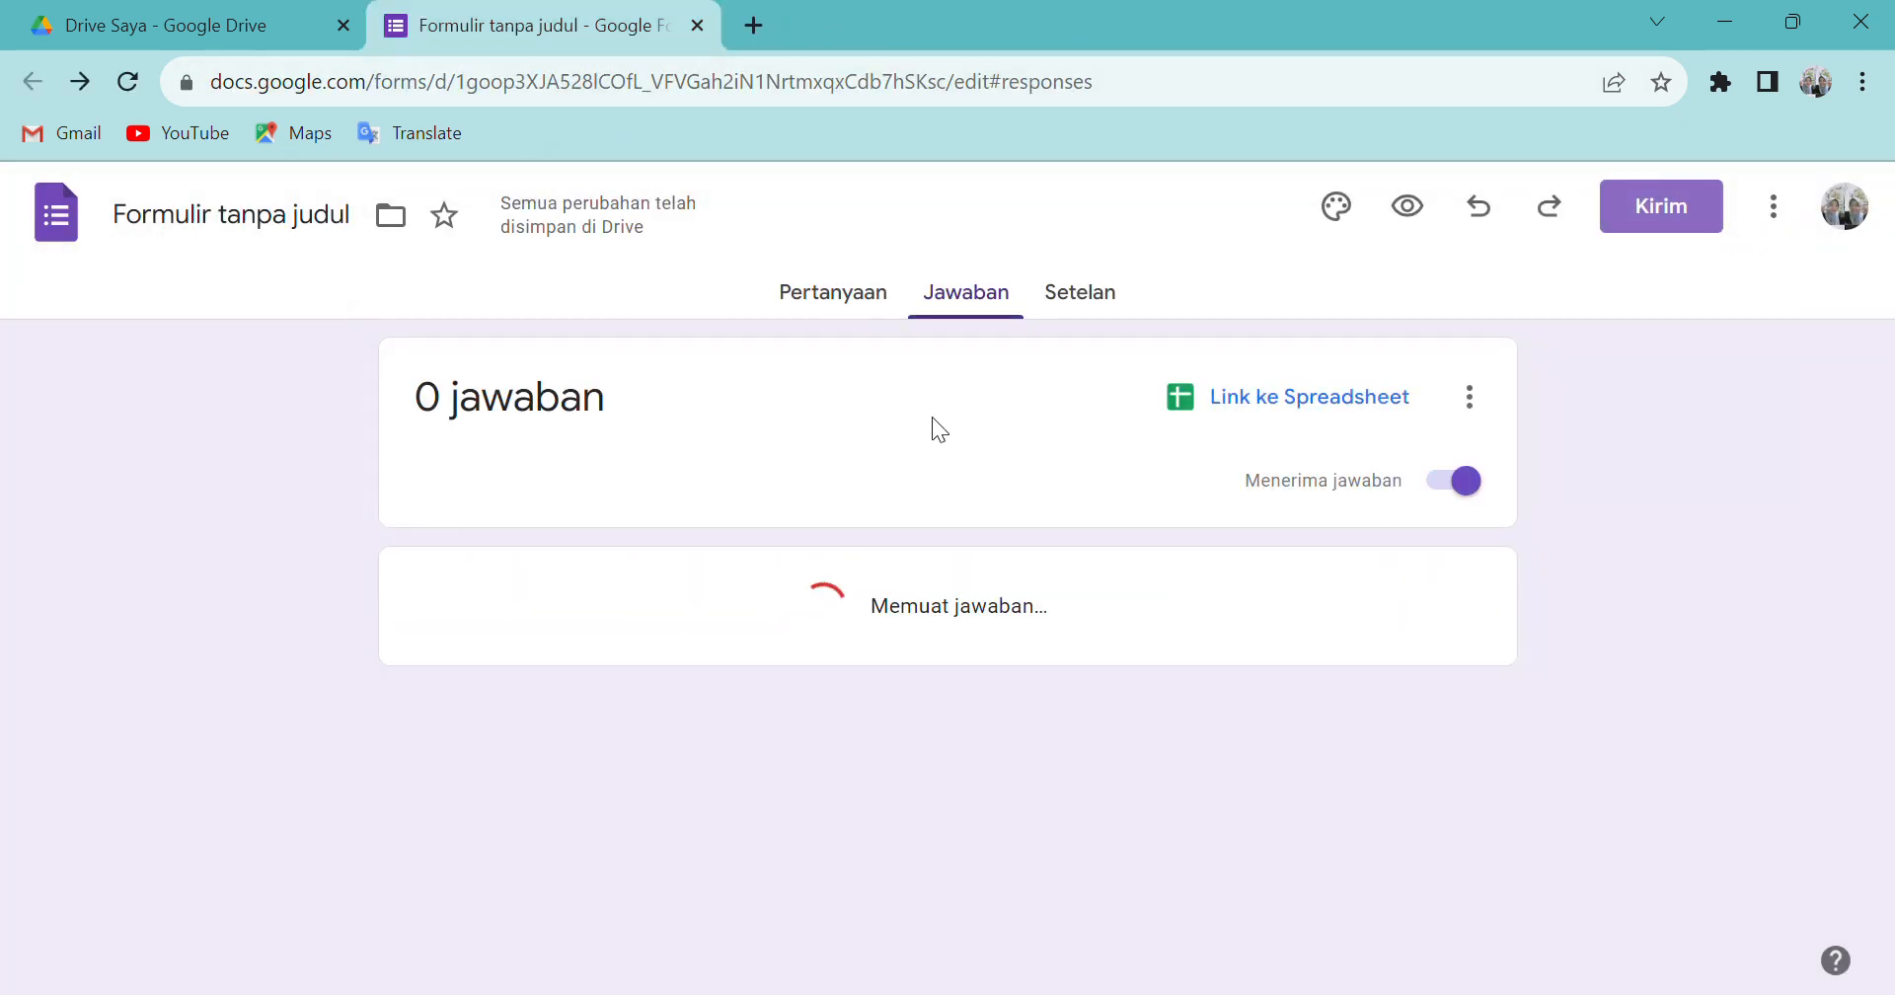
{"action": "left_click", "coordinate": [1356, 414]}
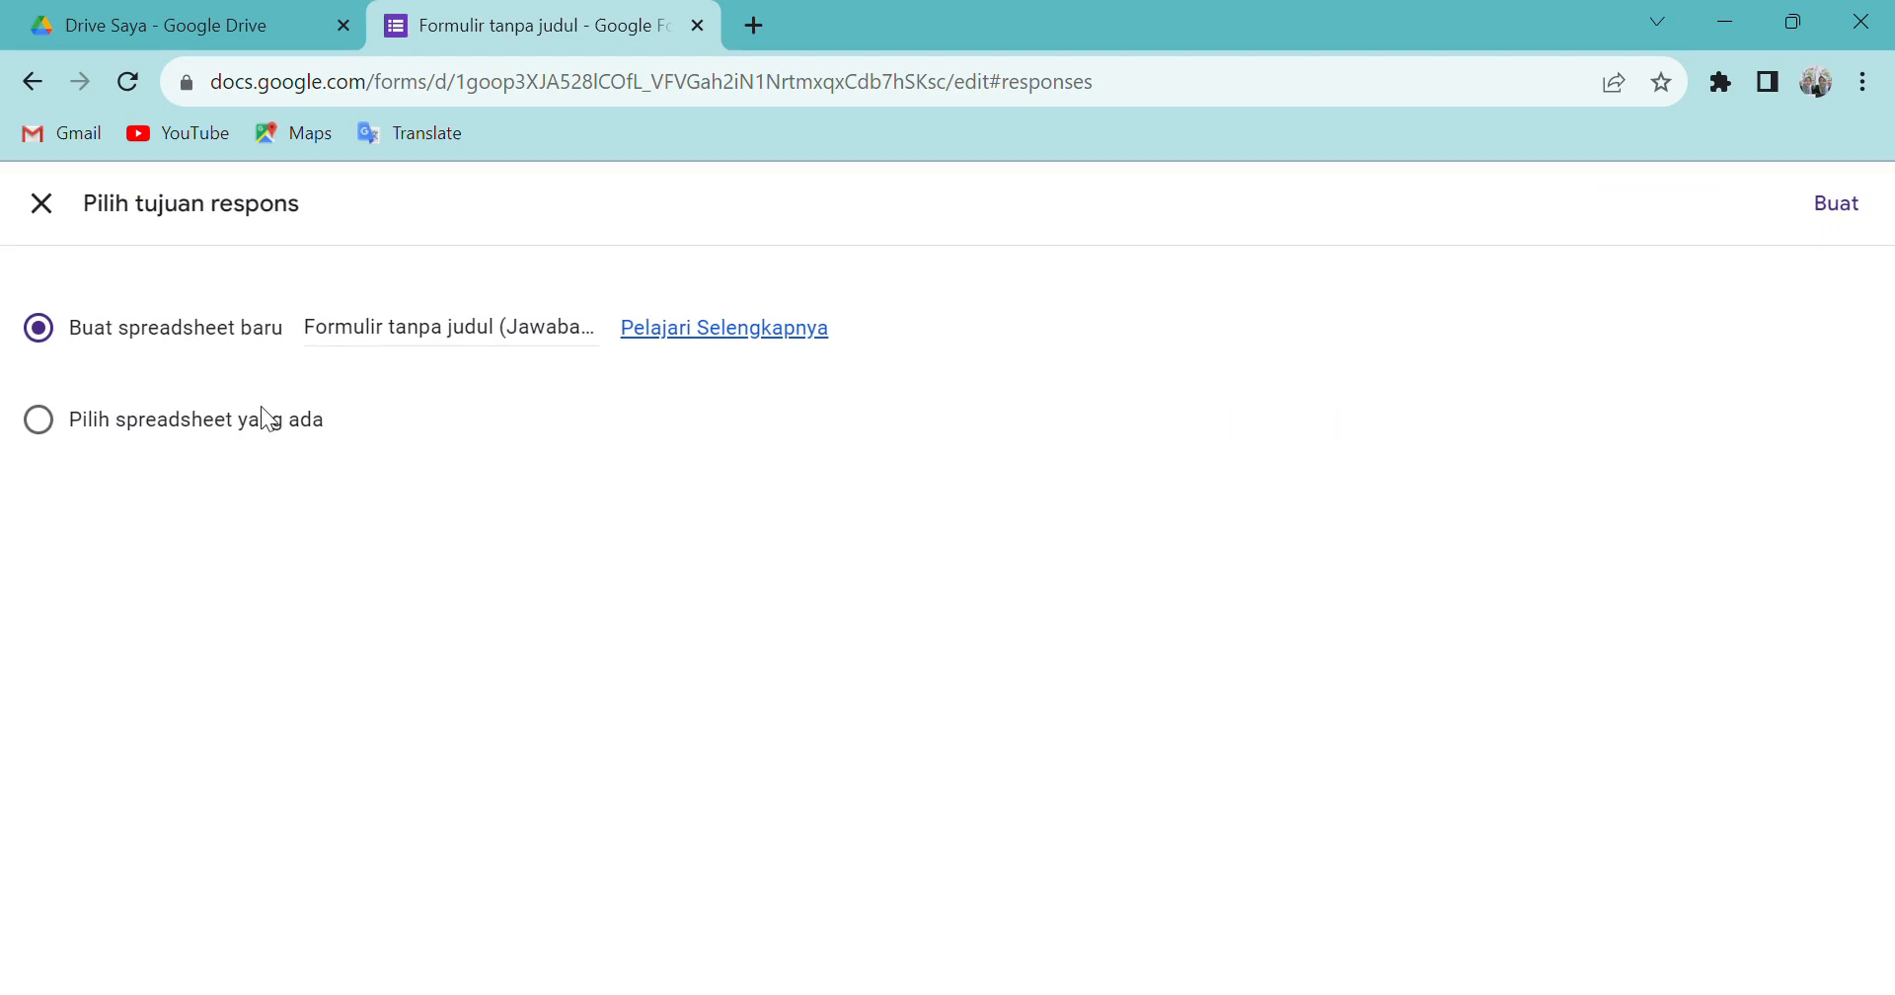
{"action": "left_click", "coordinate": [48, 419]}
{"action": "left_click", "coordinate": [45, 207]}
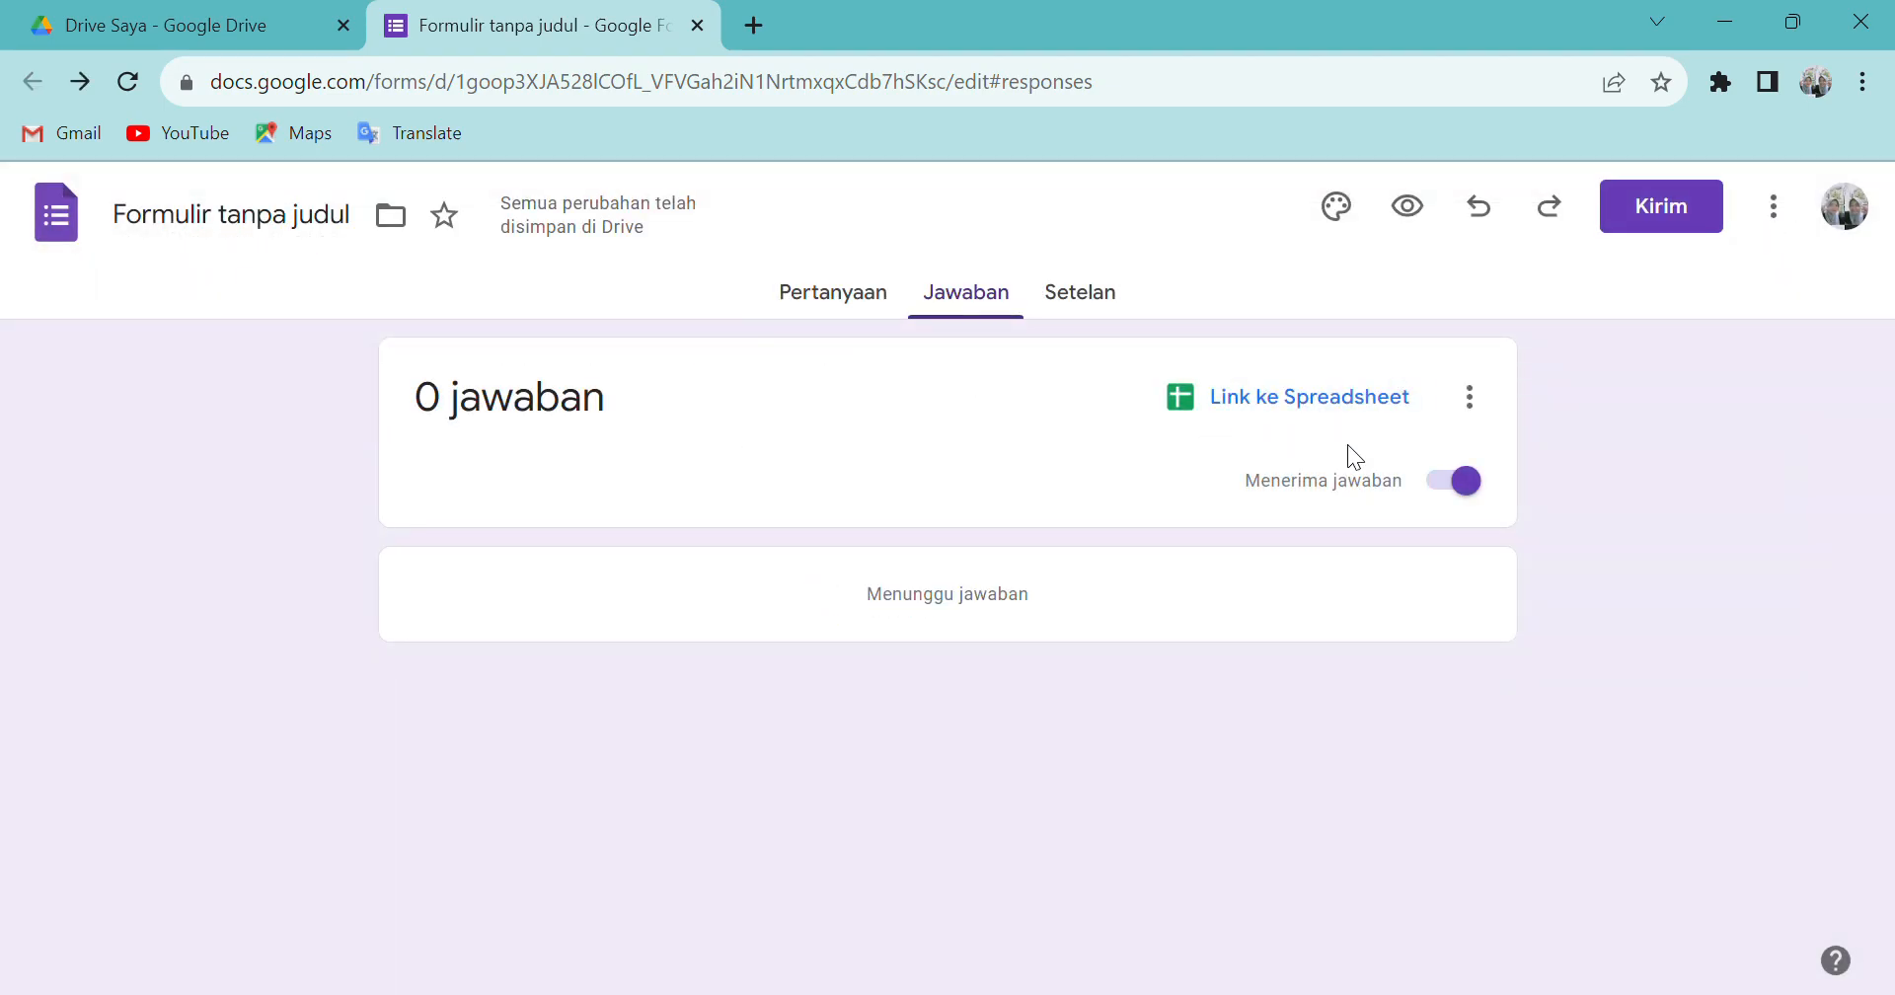
- Review the form's settings, examining the response collection options and the default email collection option for forms
{"action": "left_click", "coordinate": [1087, 292]}
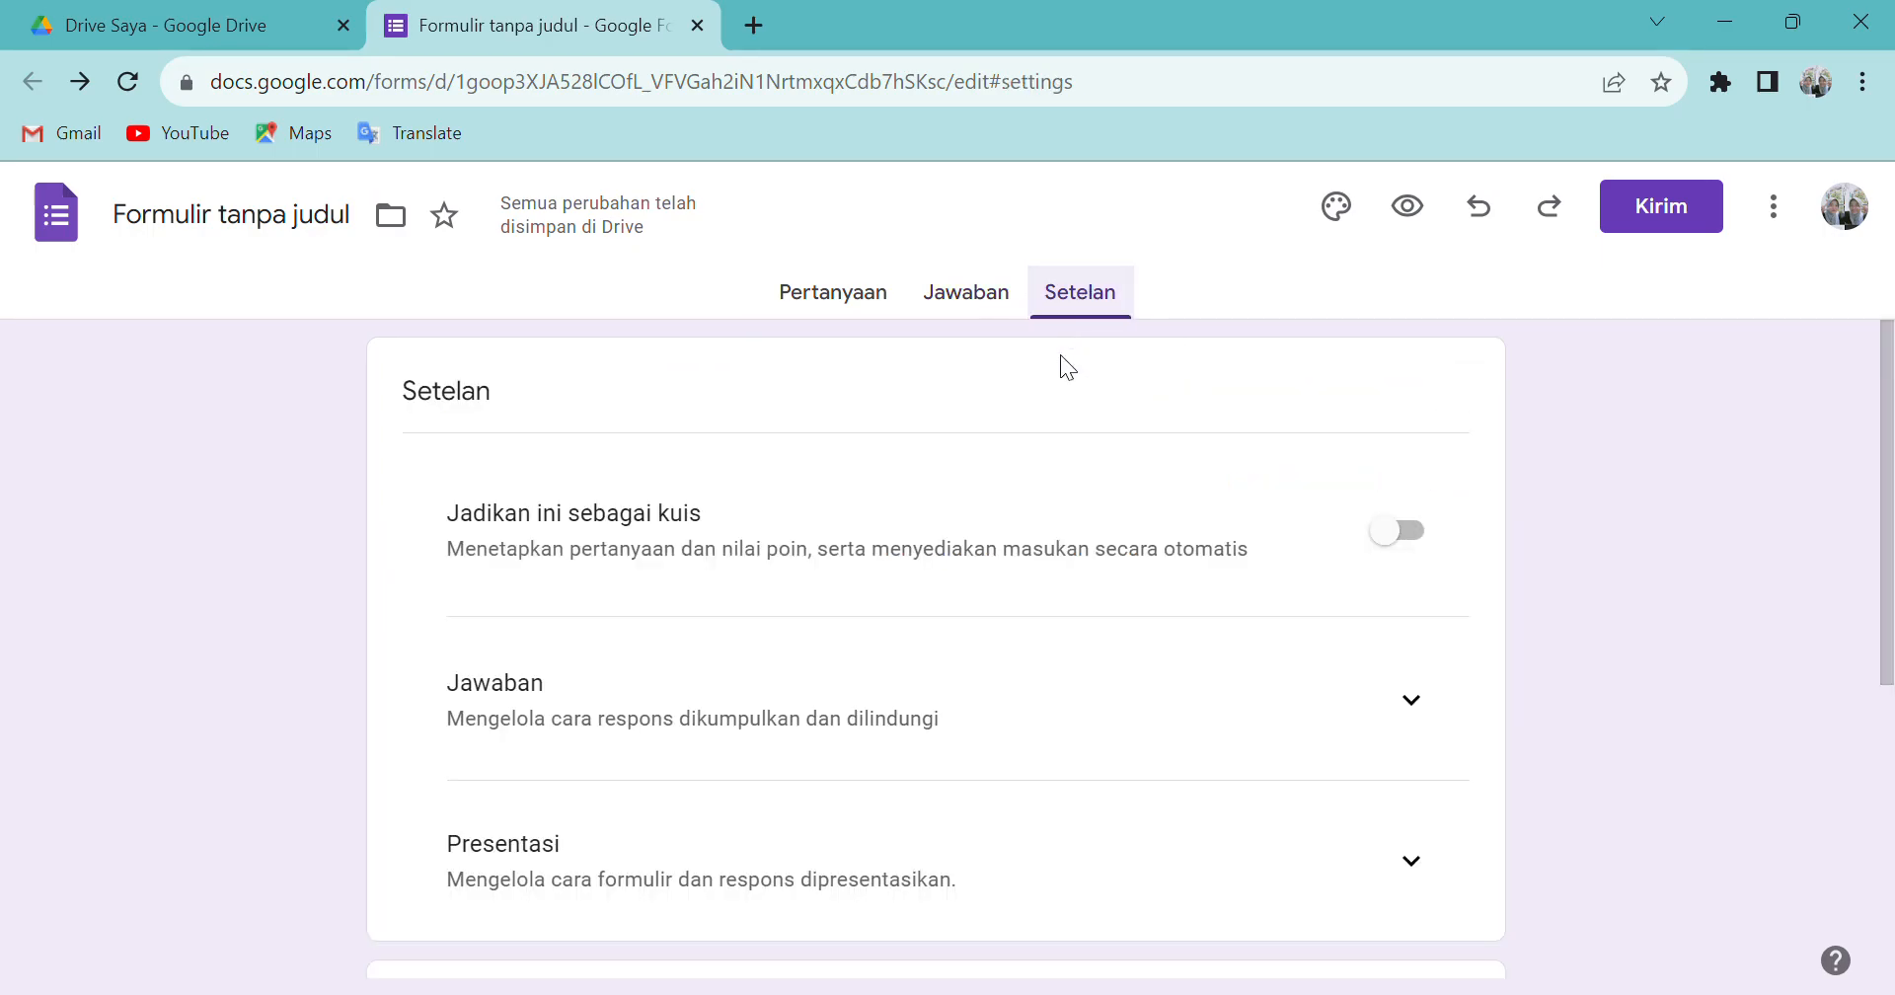
{"action": "left_click", "coordinate": [1411, 700]}
{"action": "scroll", "coordinate": [1379, 665], "scroll_direction": "down", "scroll_amount": 1}
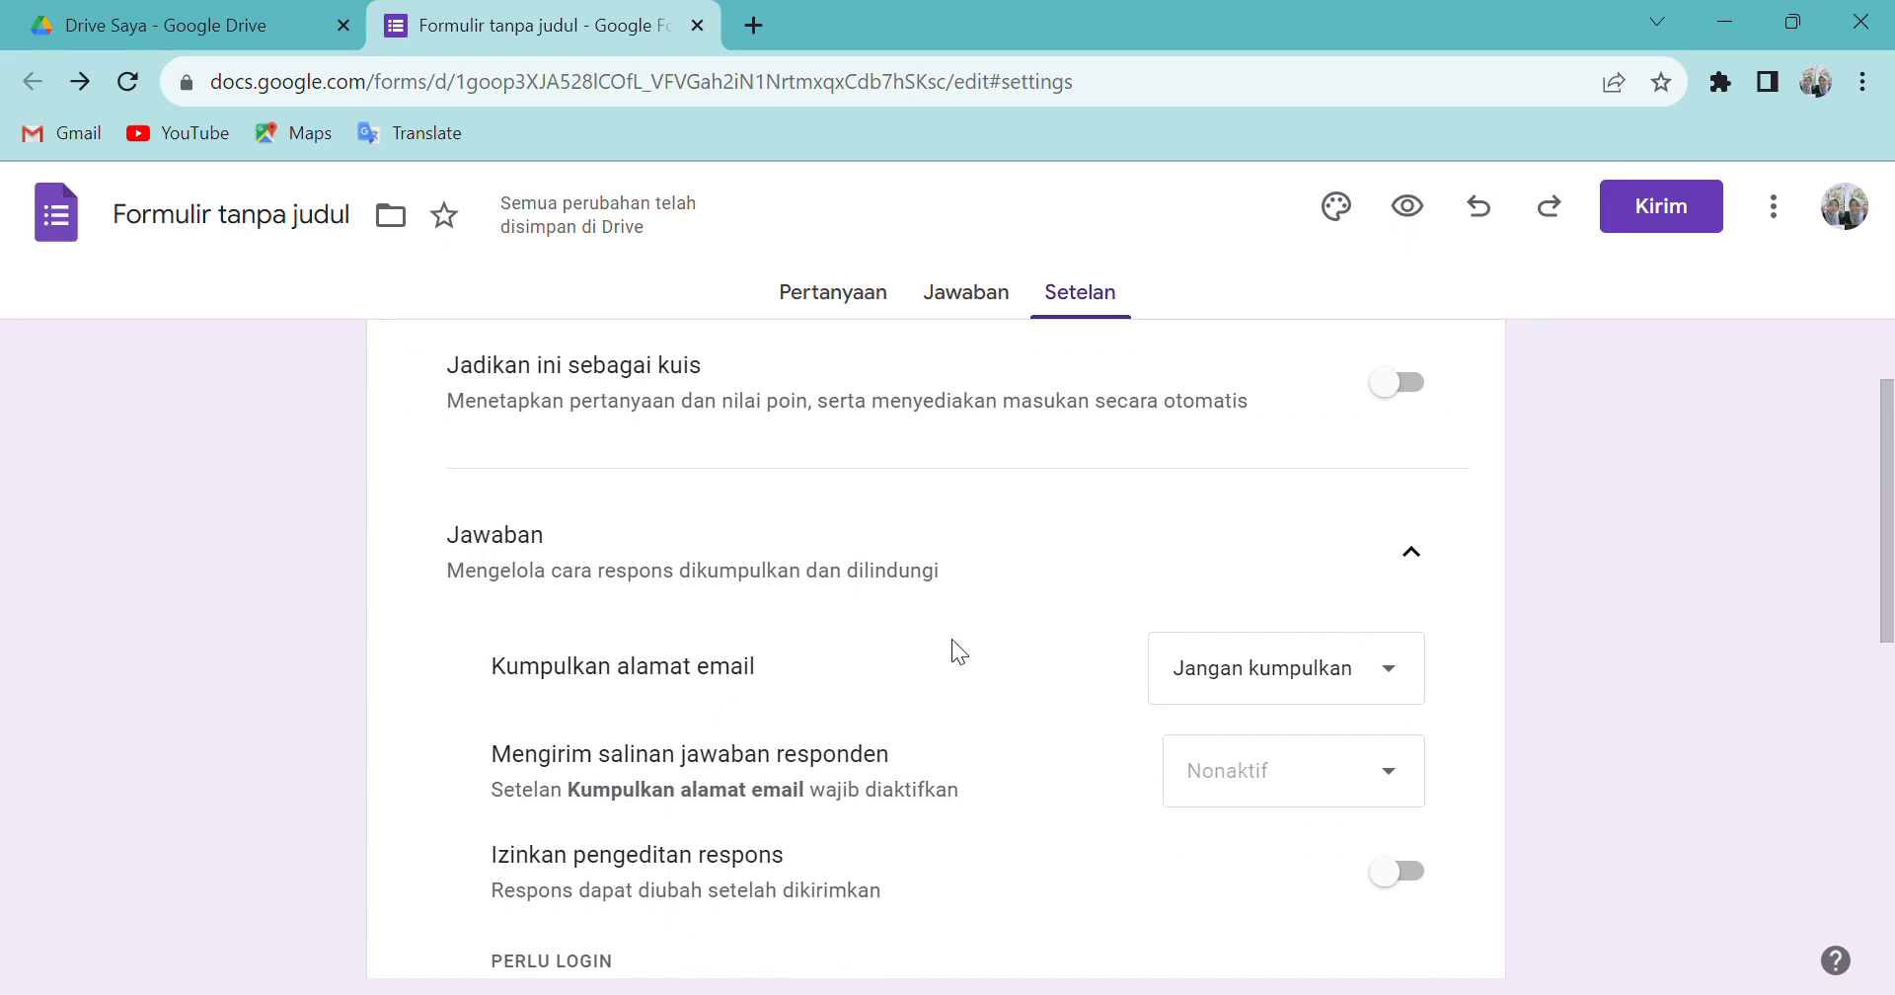
{"action": "scroll", "coordinate": [1395, 677], "scroll_direction": "down", "scroll_amount": 3}
{"action": "scroll", "coordinate": [1313, 667], "scroll_direction": "down", "scroll_amount": 3}
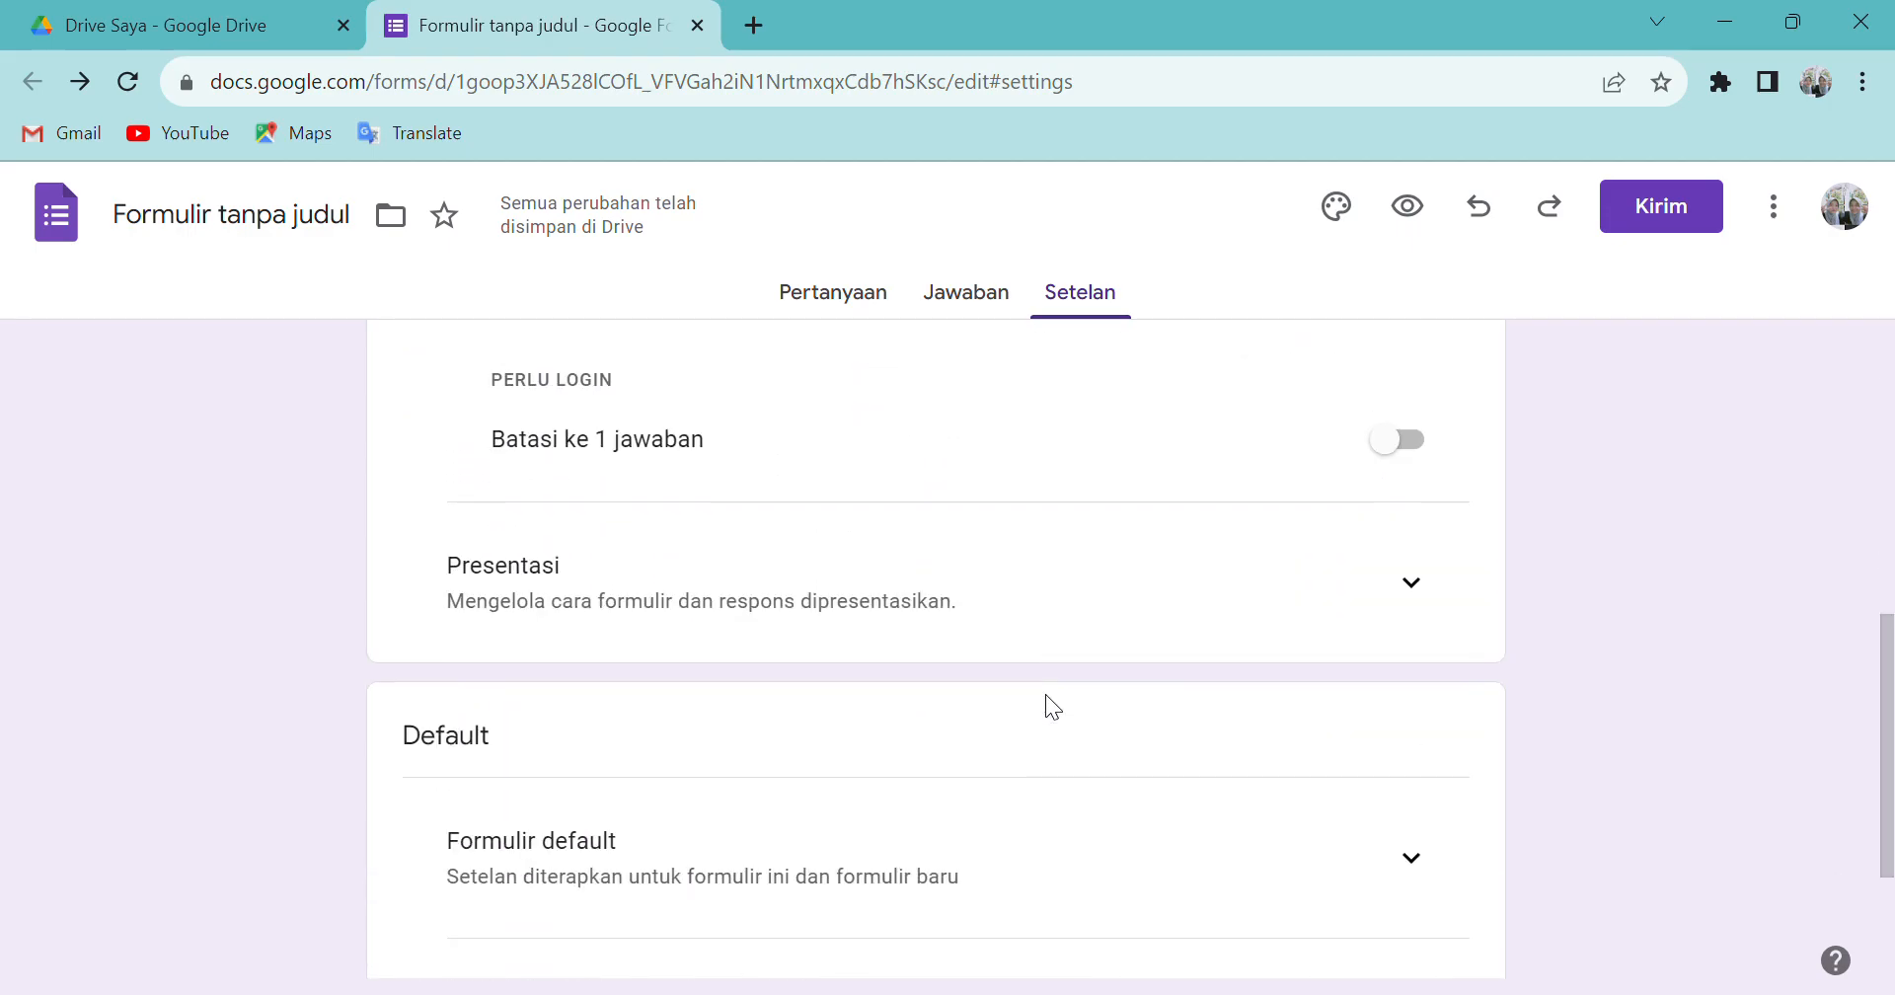
{"action": "scroll", "coordinate": [1145, 462], "scroll_direction": "up", "scroll_amount": 2}
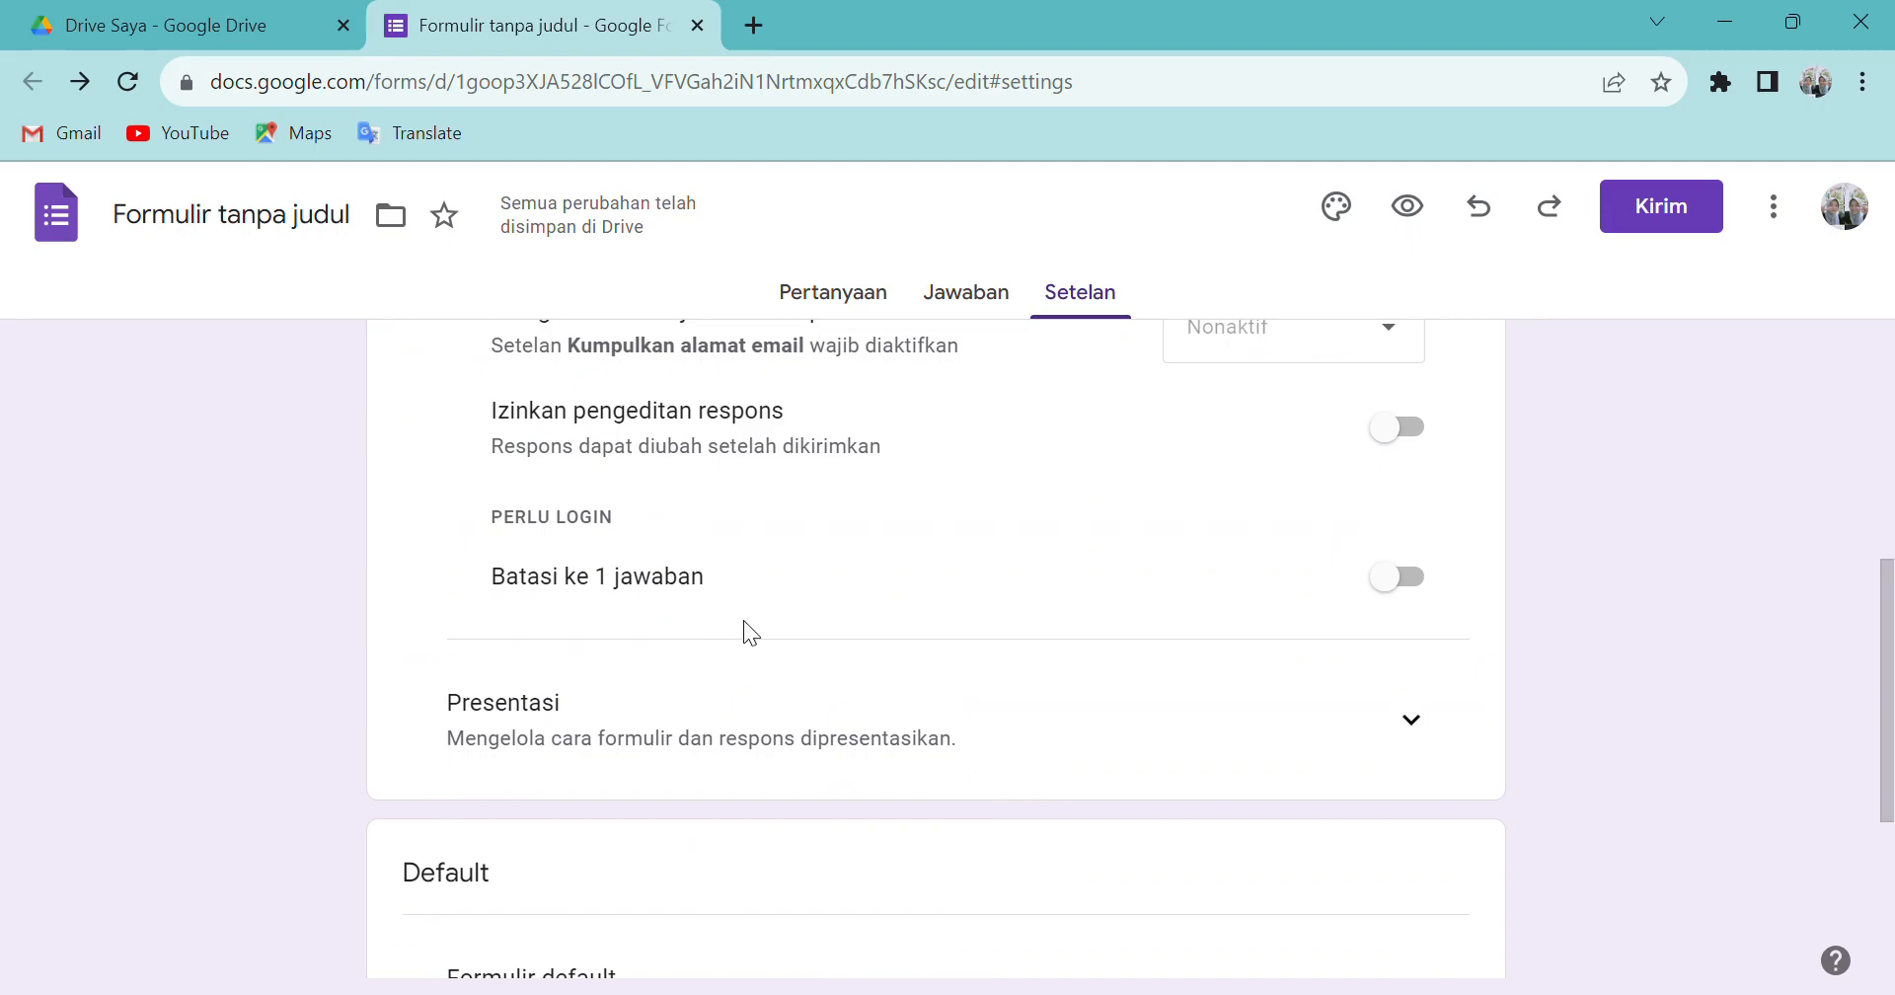
{"action": "scroll", "coordinate": [1232, 647], "scroll_direction": "down", "scroll_amount": 3}
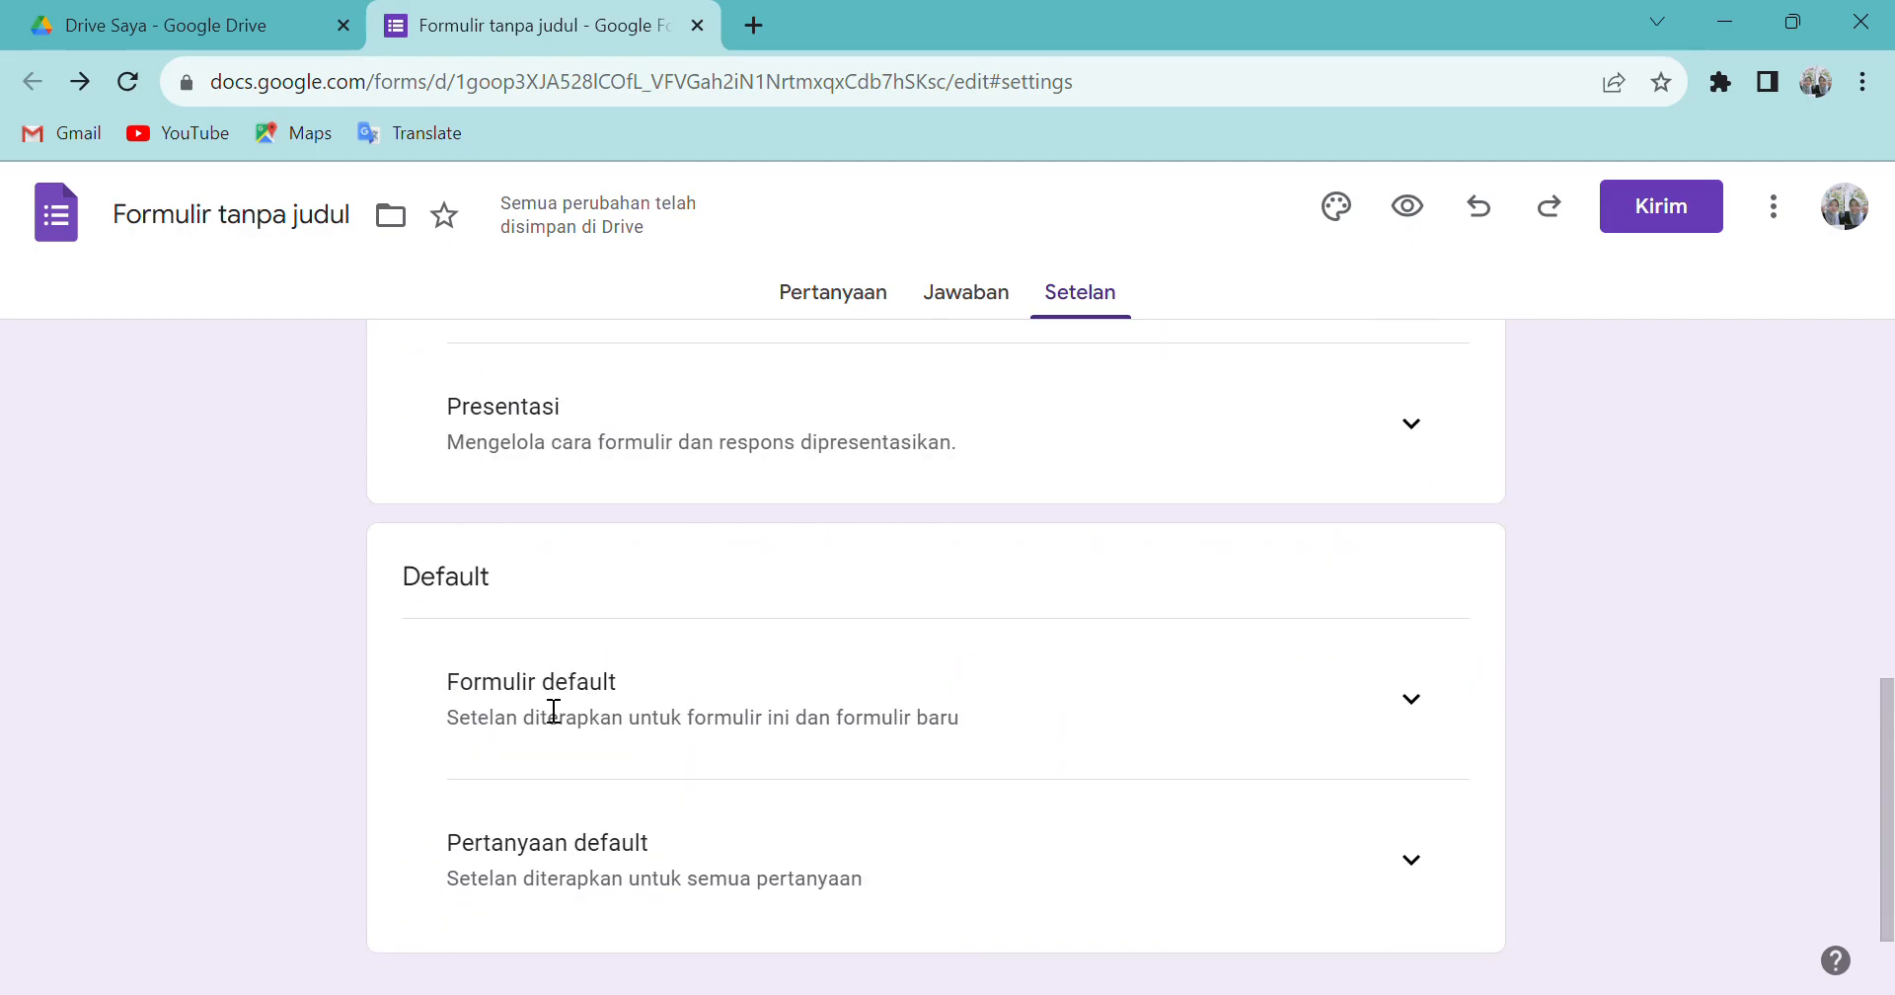
{"action": "scroll", "coordinate": [691, 740], "scroll_direction": "down", "scroll_amount": 1}
{"action": "left_click", "coordinate": [1431, 638]}
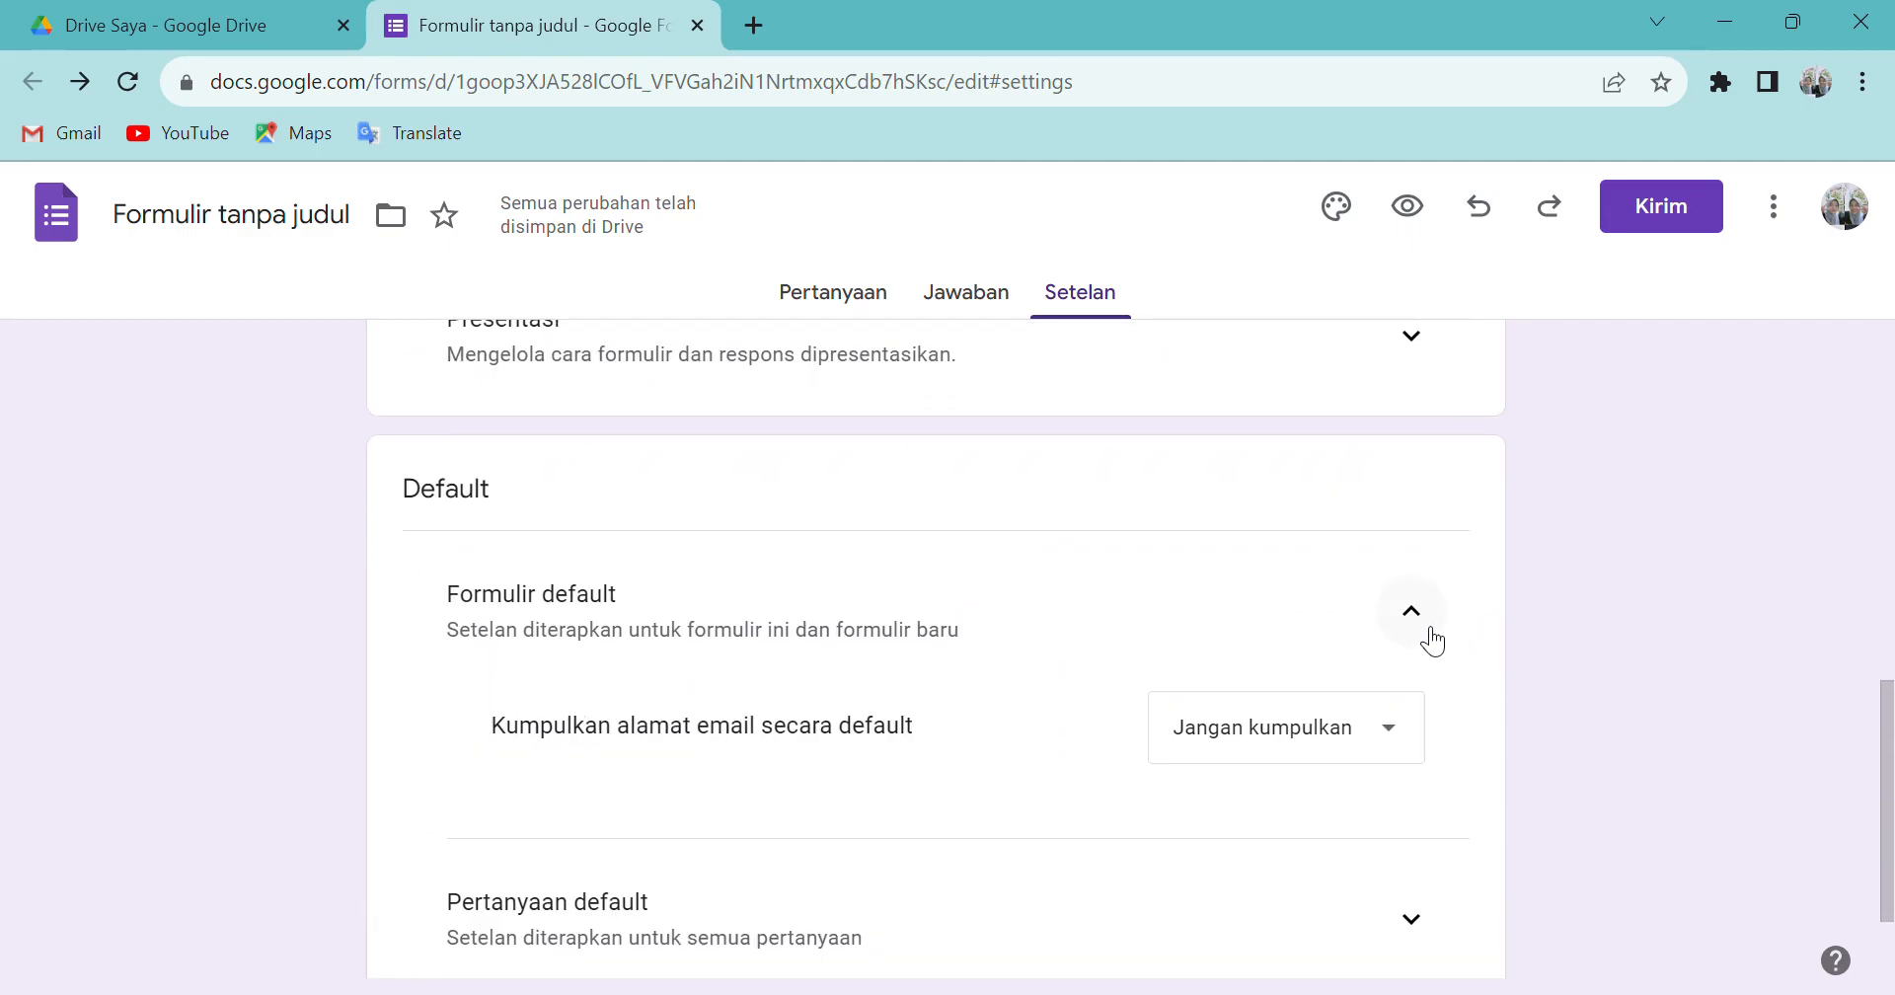
{"action": "scroll", "coordinate": [1391, 666], "scroll_direction": "up", "scroll_amount": 10}
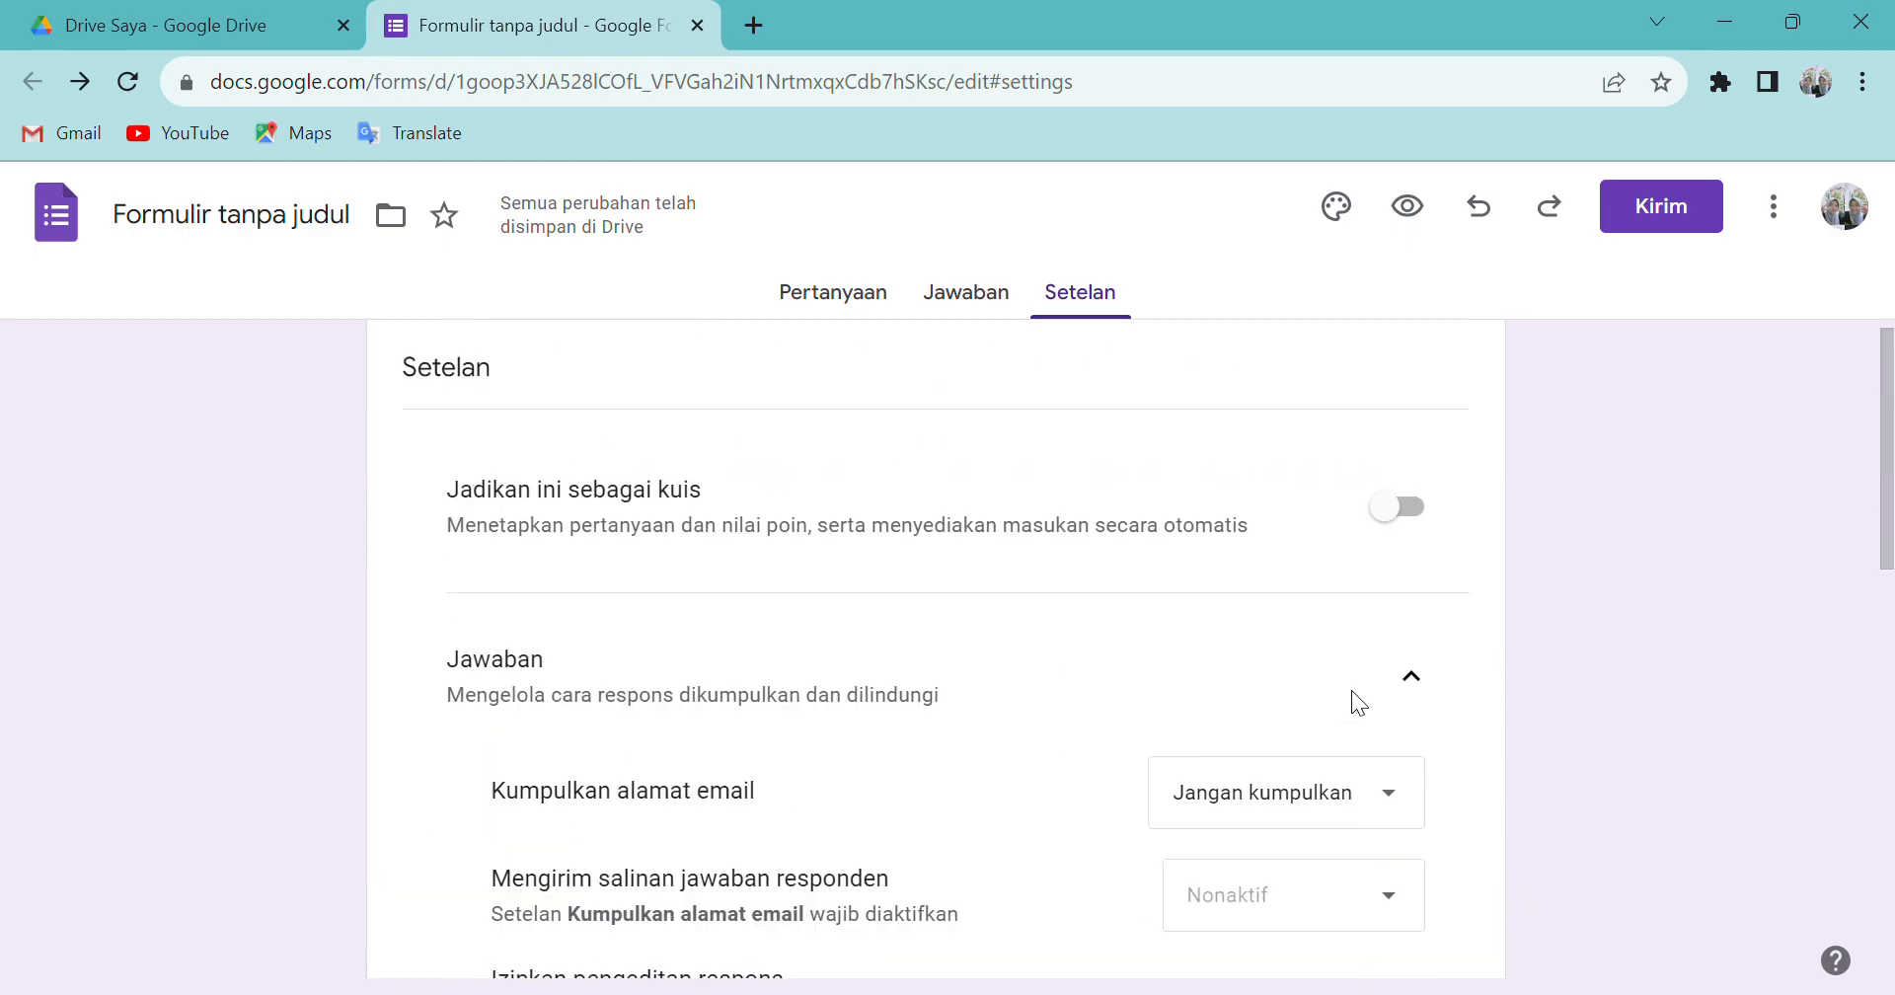
- Start sending the form by email and enter "Pendataan Mahasiswa IAINU Bangil" in the recipient field
{"action": "left_click", "coordinate": [1643, 212]}
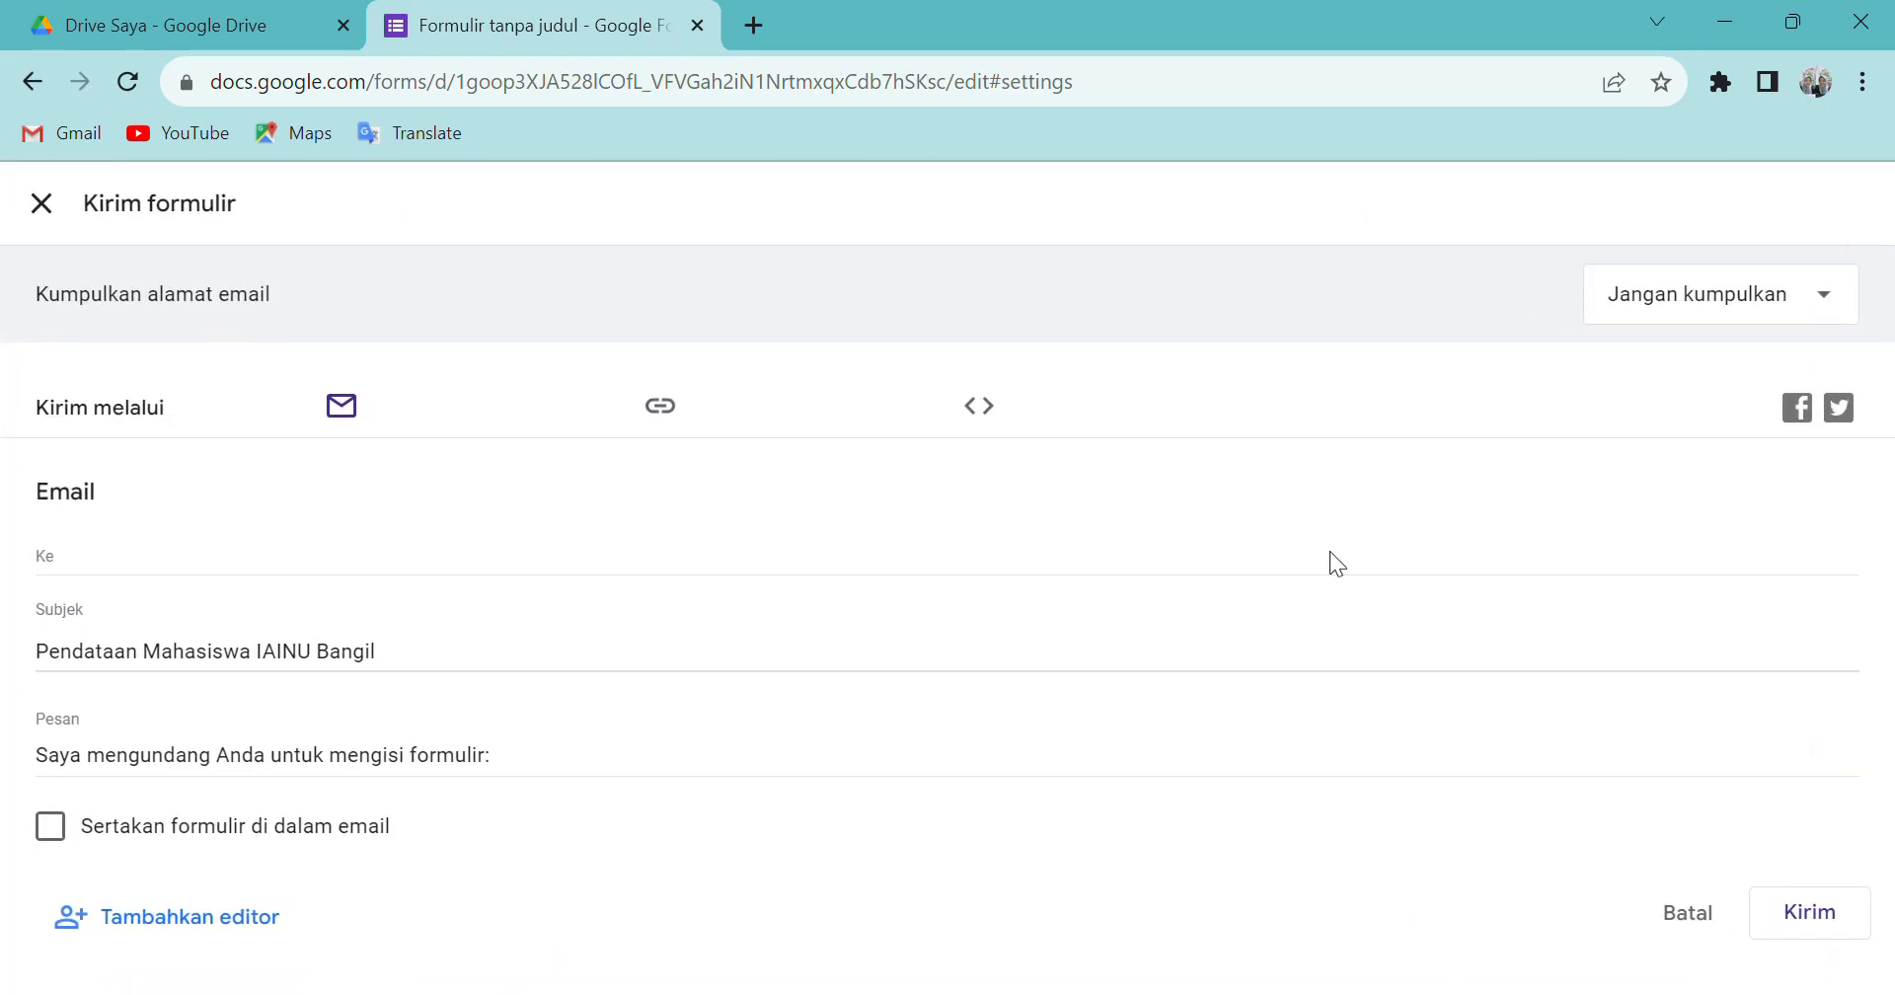
{"action": "left_click", "coordinate": [439, 620]}
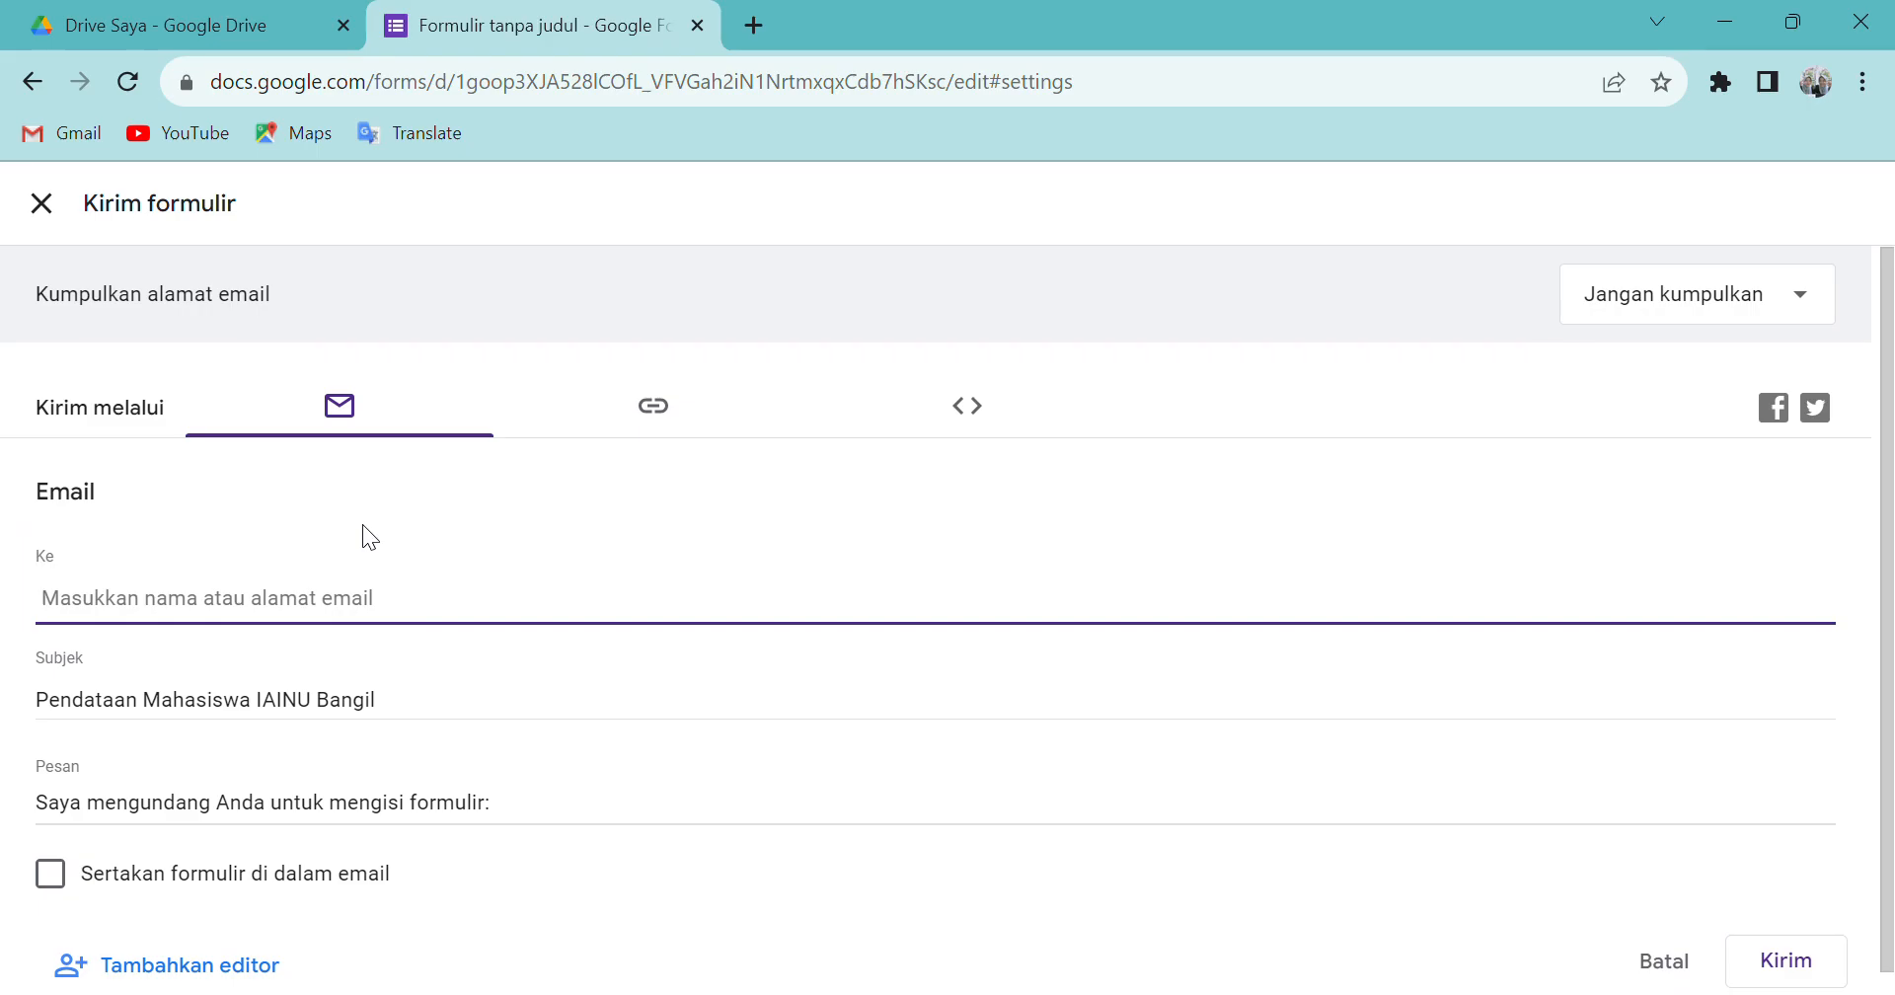
{"action": "type", "text": "P"}
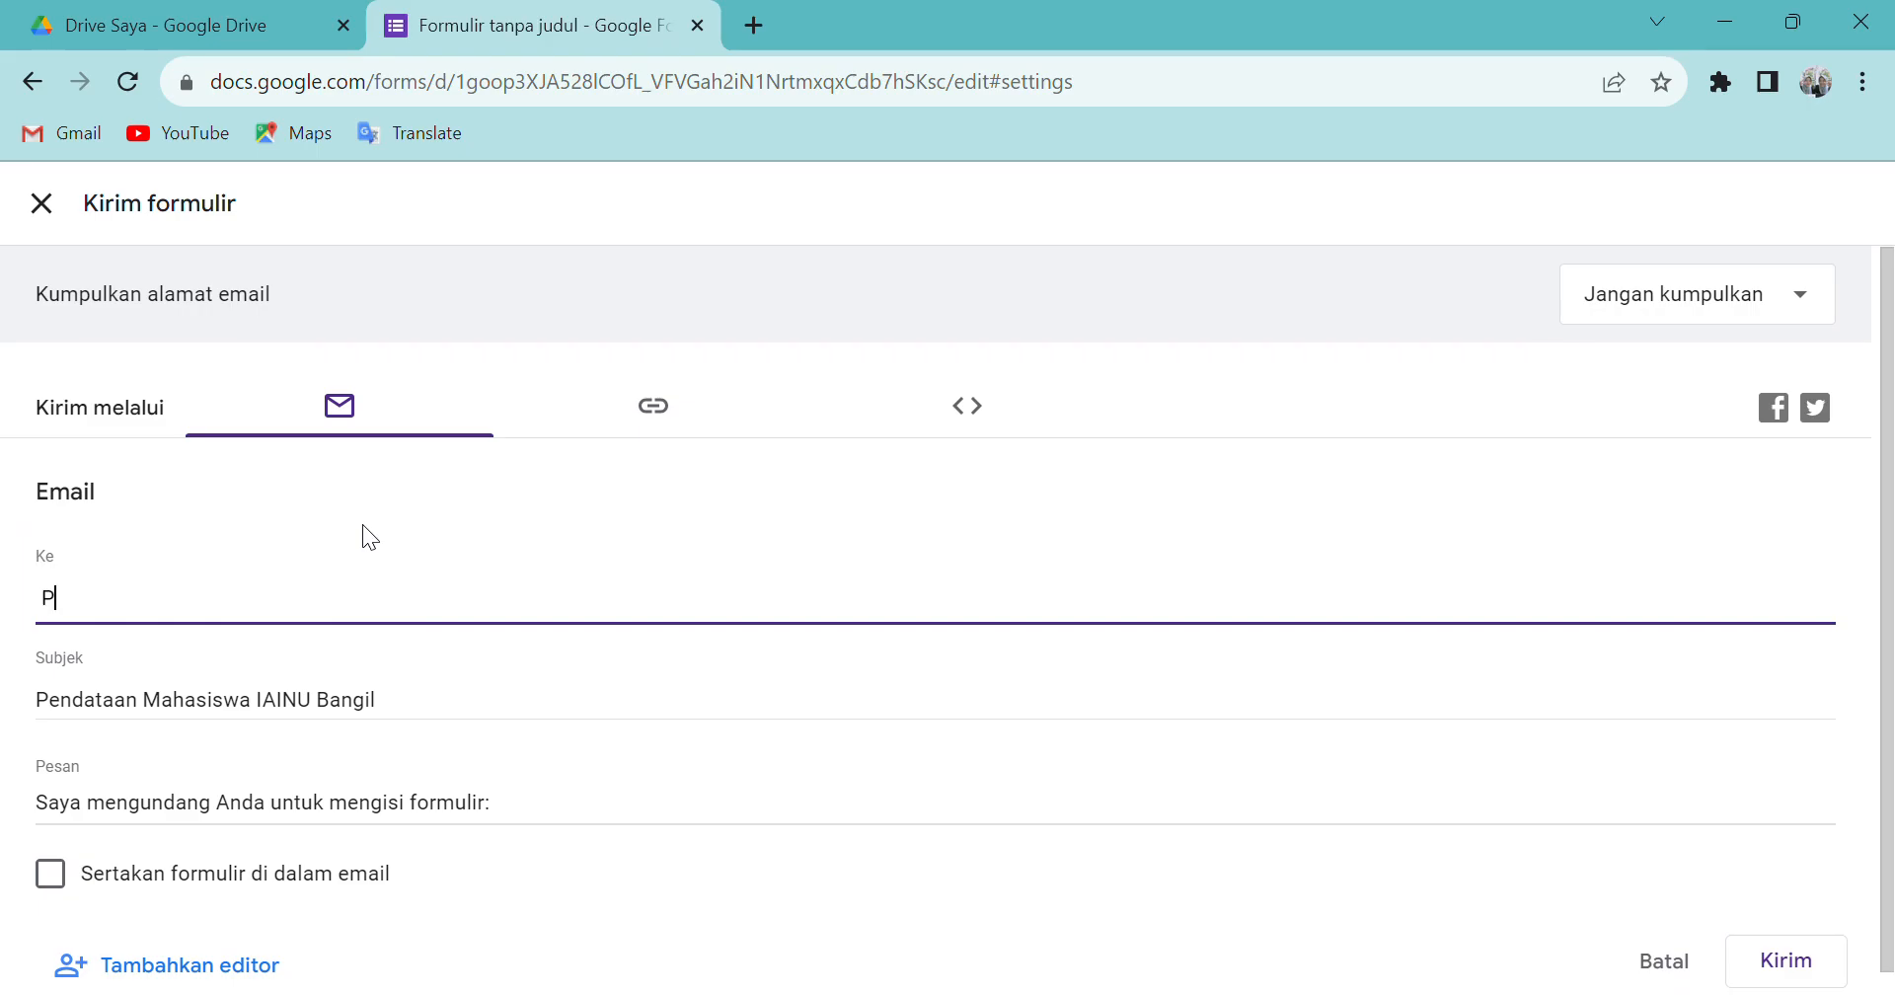
{"action": "type", "text": "endataan Mahasiswa"}
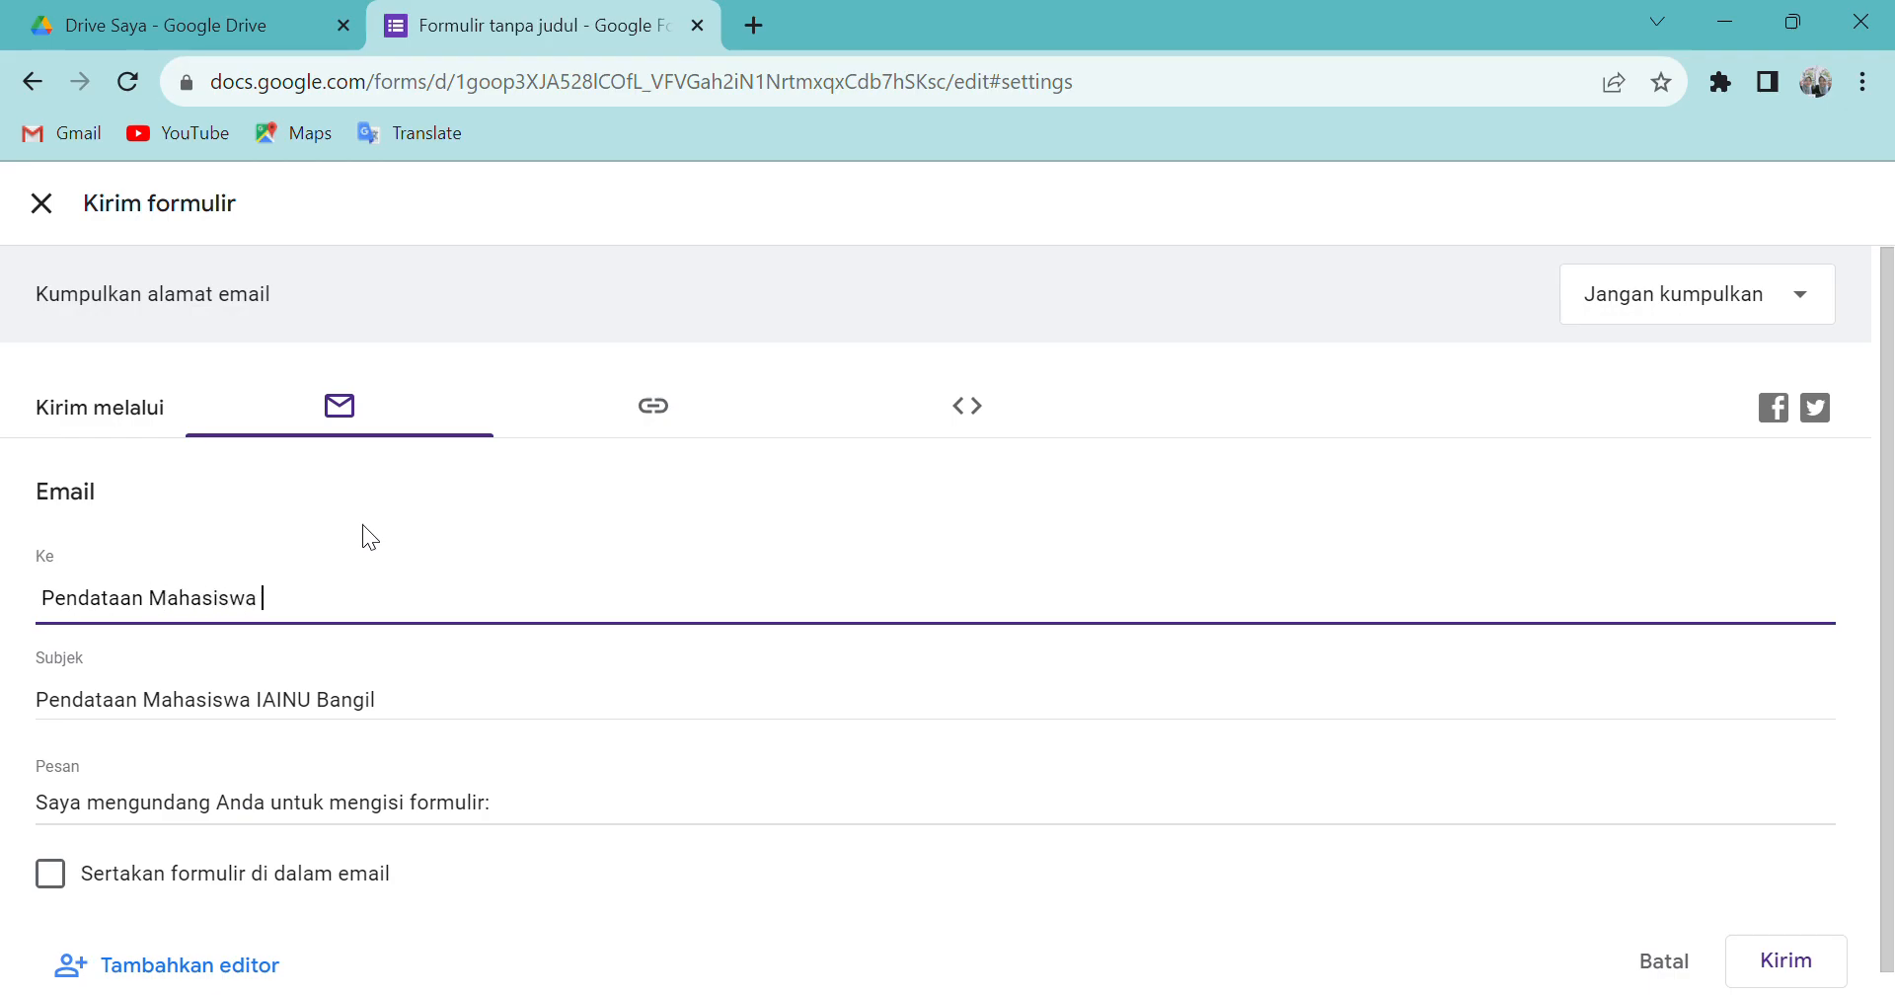
{"action": "type", "text": " IAINU Bangil"}
{"action": "scroll", "coordinate": [360, 622], "scroll_direction": "down", "scroll_amount": 1}
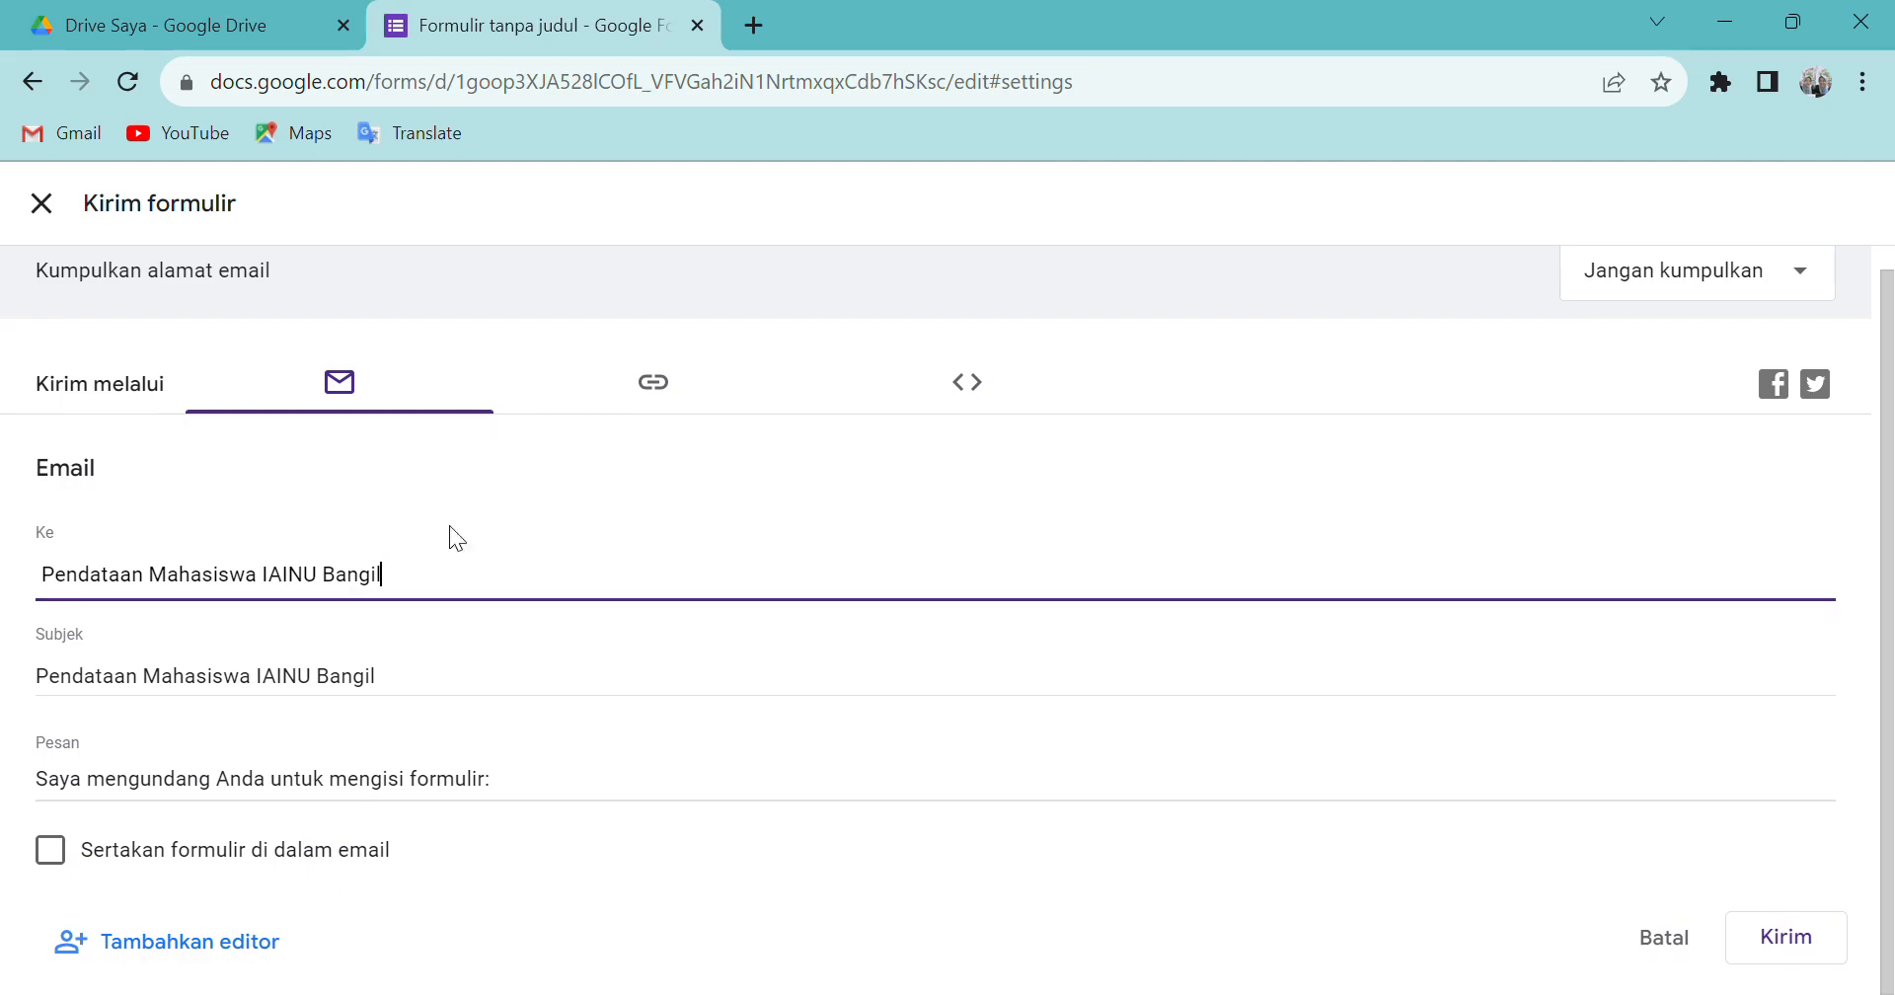
- Switch to sharing the form by link, shorten the URL and copy it to the clipboard
{"action": "left_click", "coordinate": [660, 400]}
{"action": "left_click", "coordinate": [49, 596]}
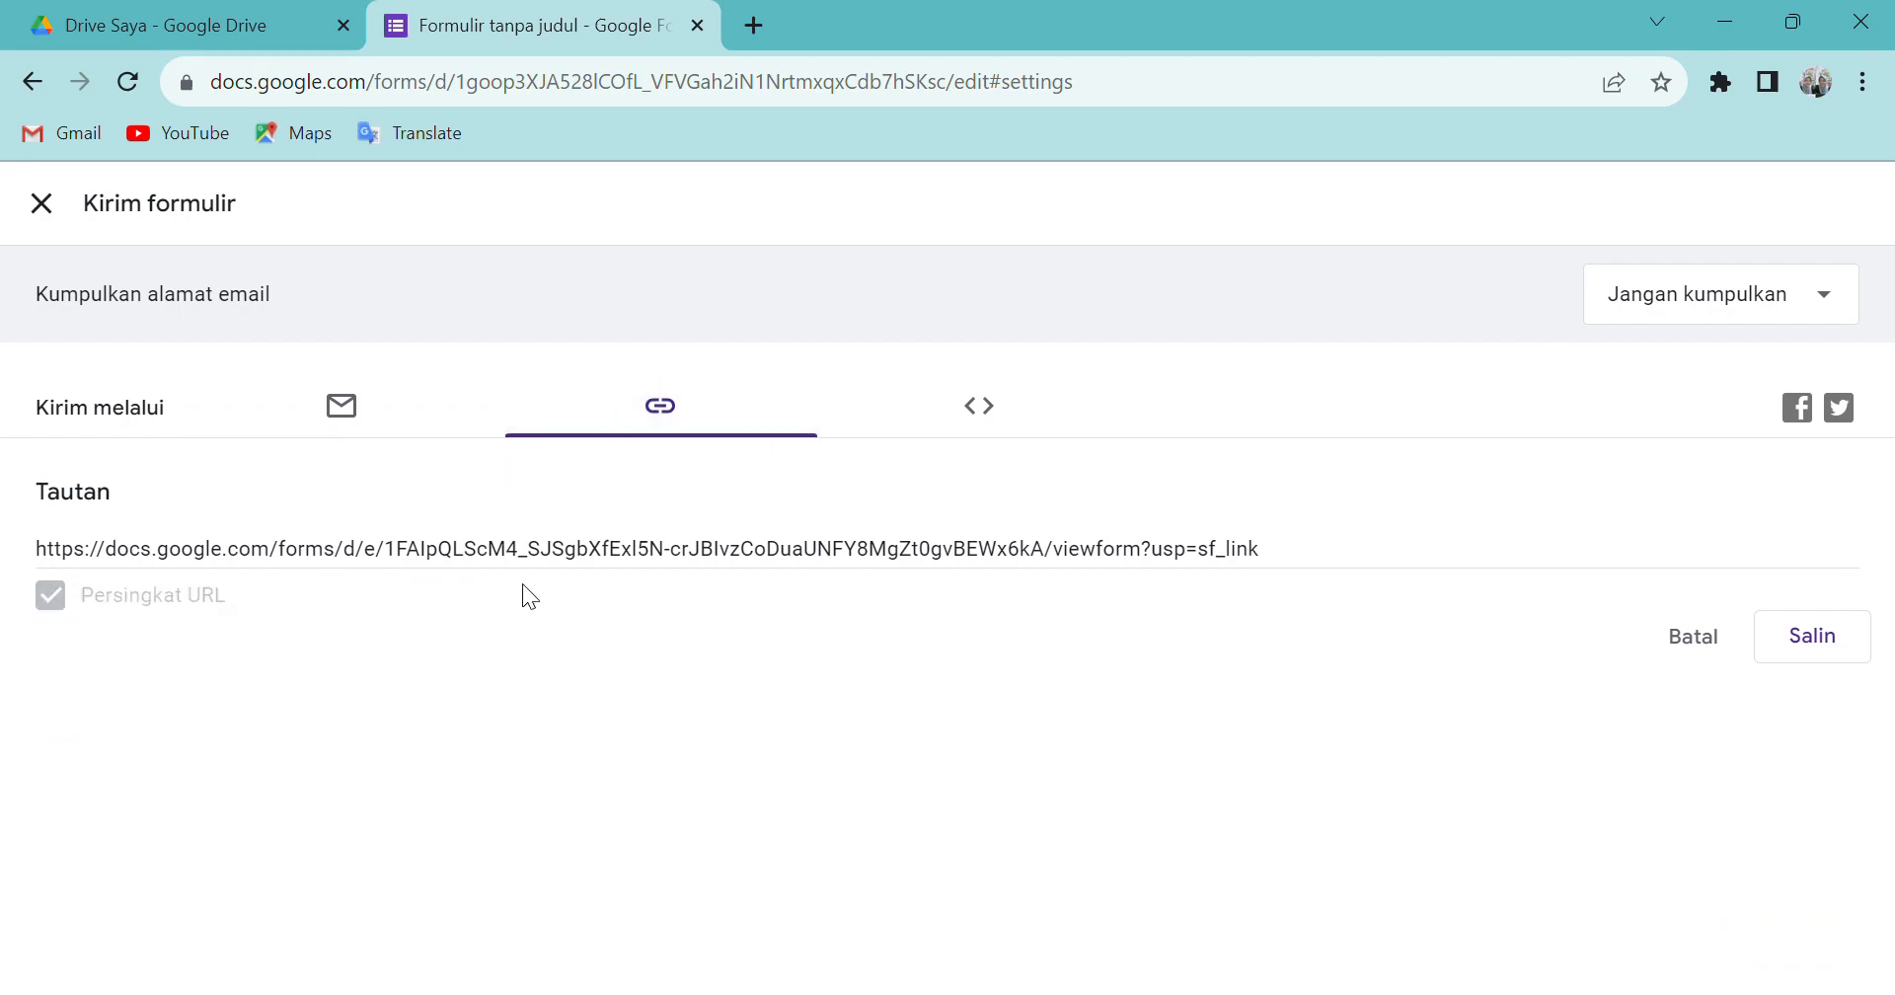
{"action": "left_click", "coordinate": [1808, 634]}
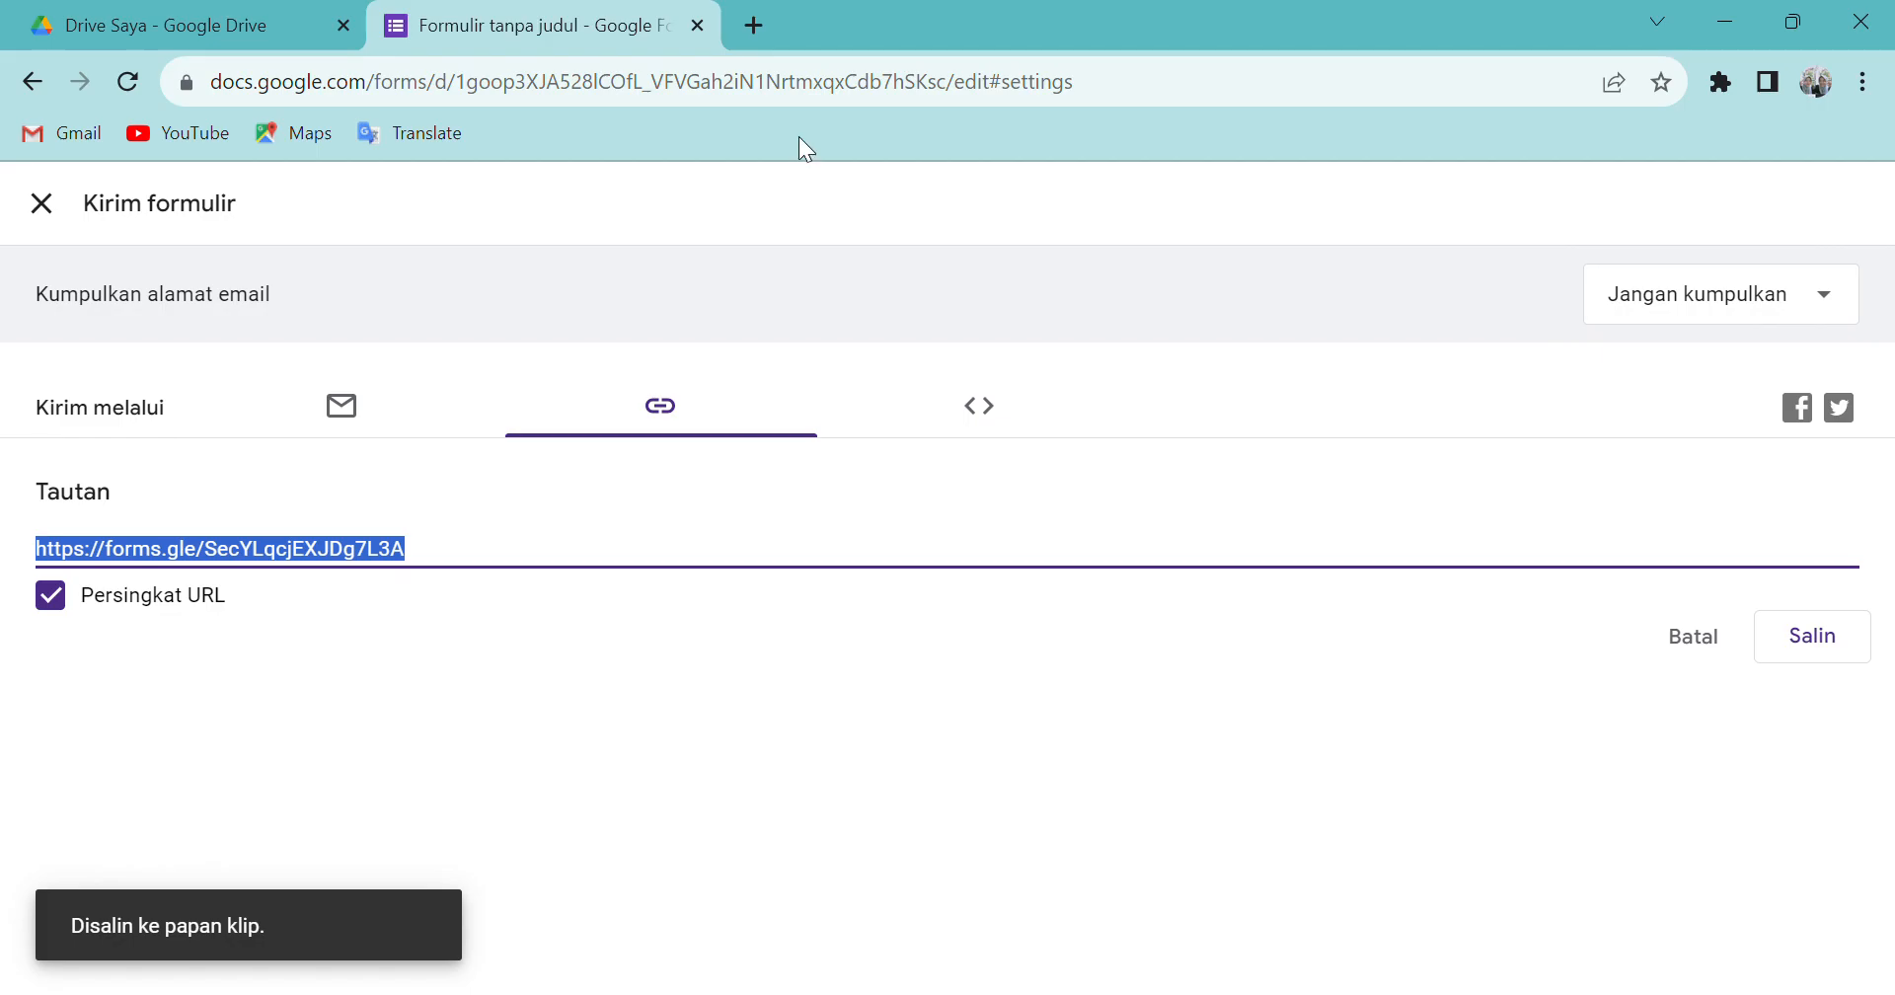